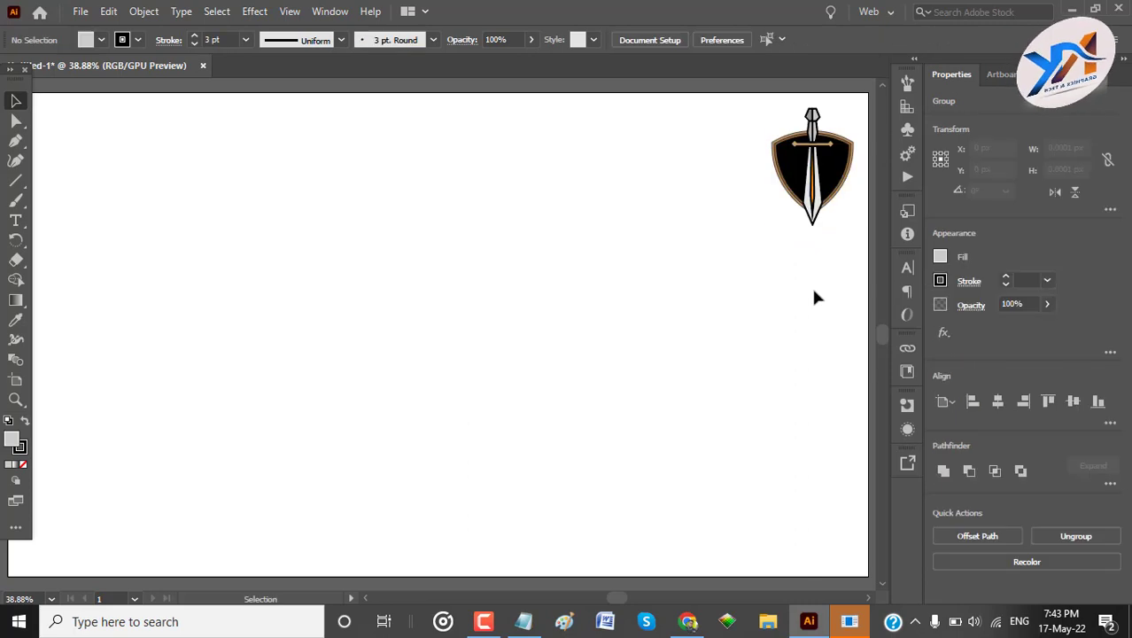
click(815, 297)
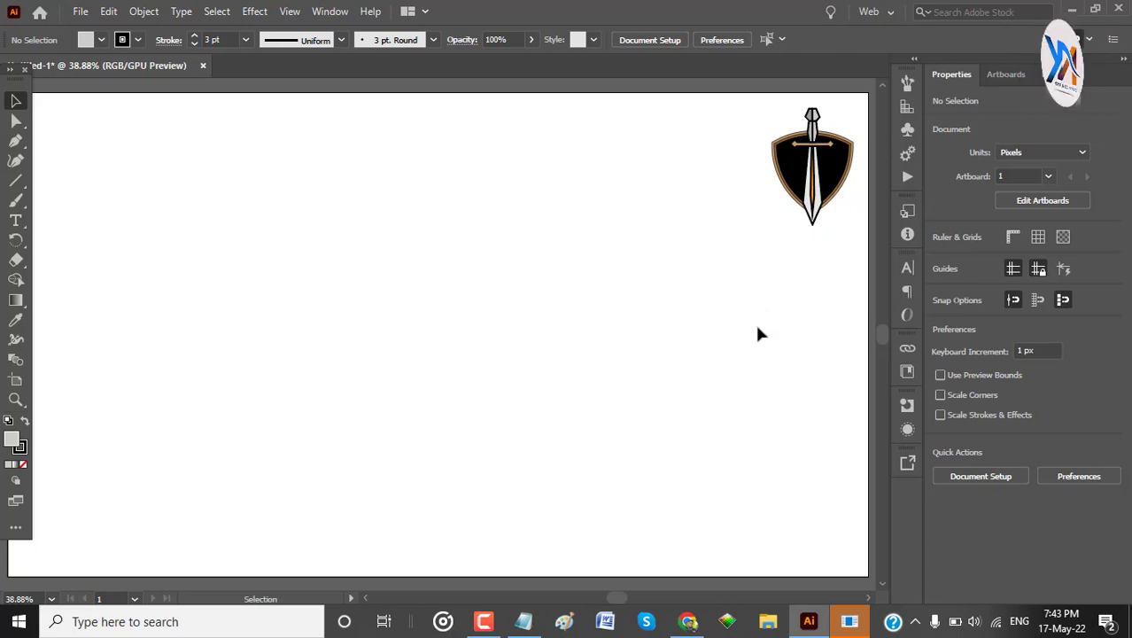
click(803, 205)
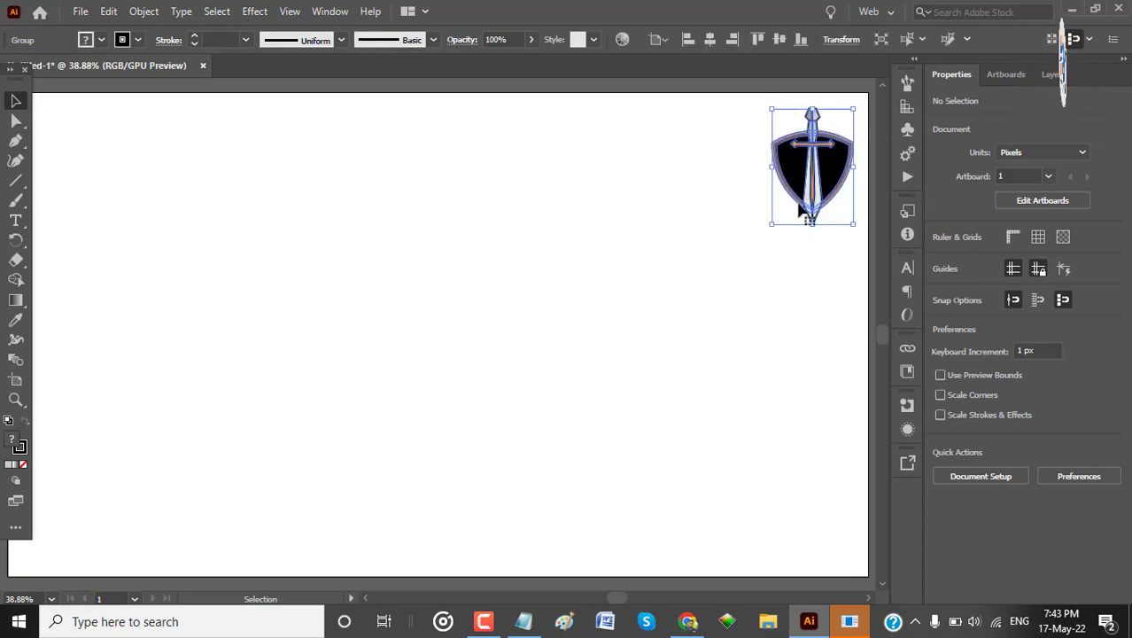
drag(769, 223, 611, 542)
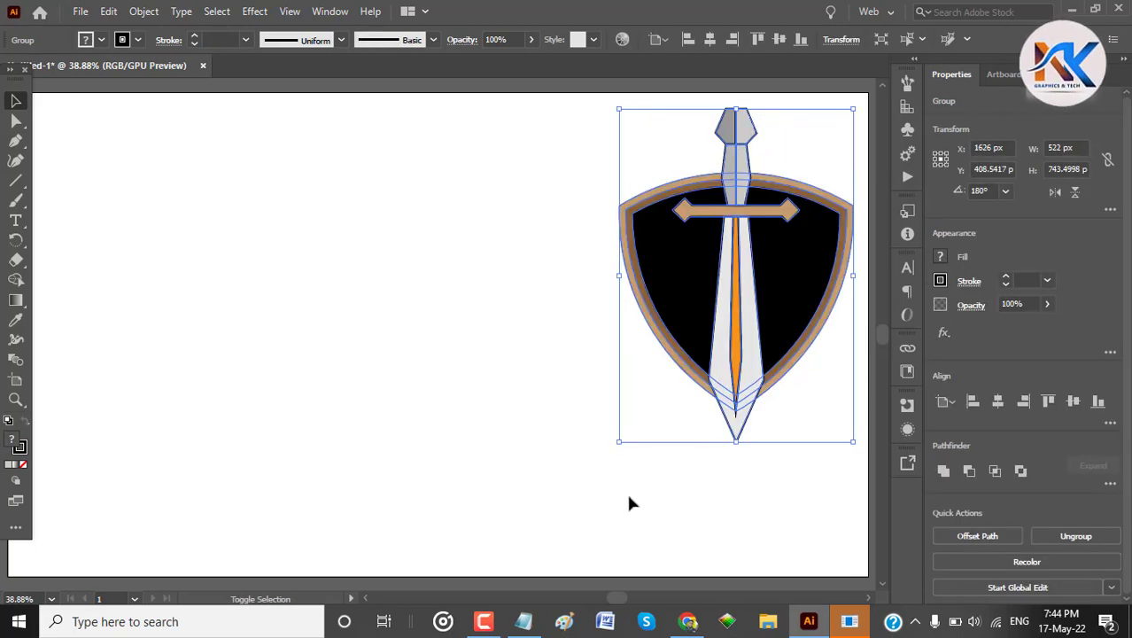
key(ctrl+z)
key(ctrl+z)
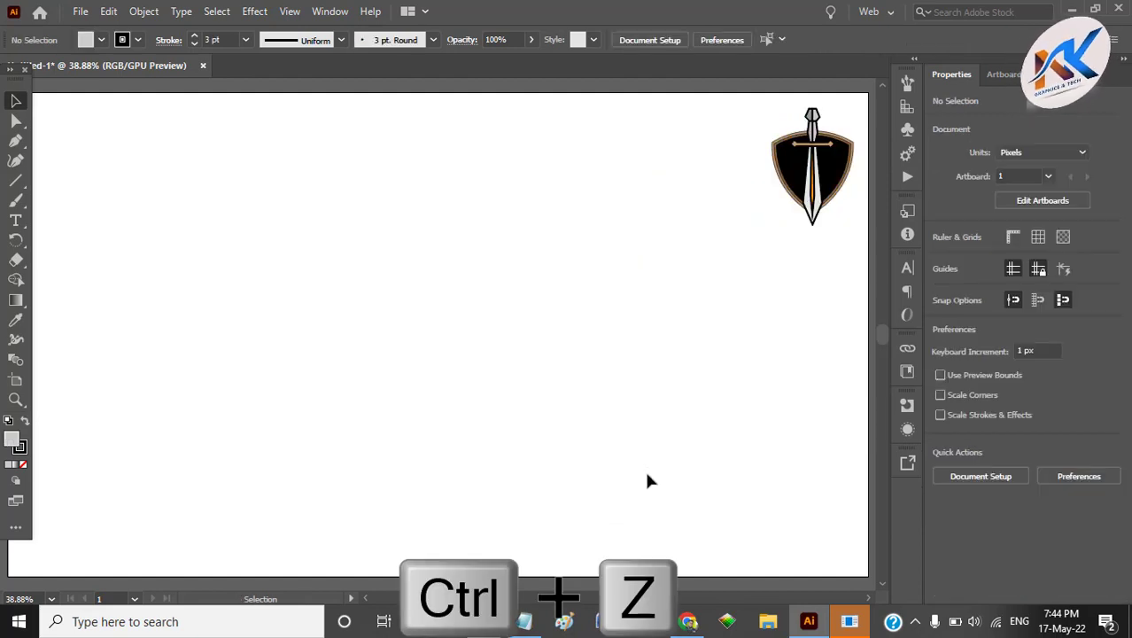
Show the grid and draw the left half of a shield with the Pen tool, about 222 px wide and 439 px tall.
click(1035, 235)
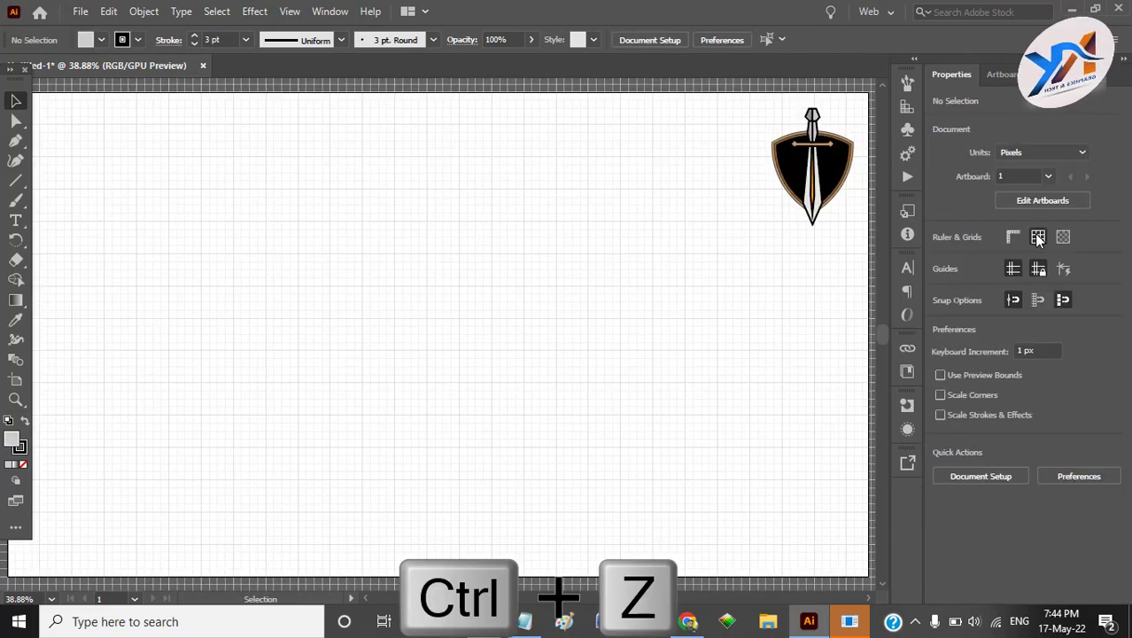
click(17, 181)
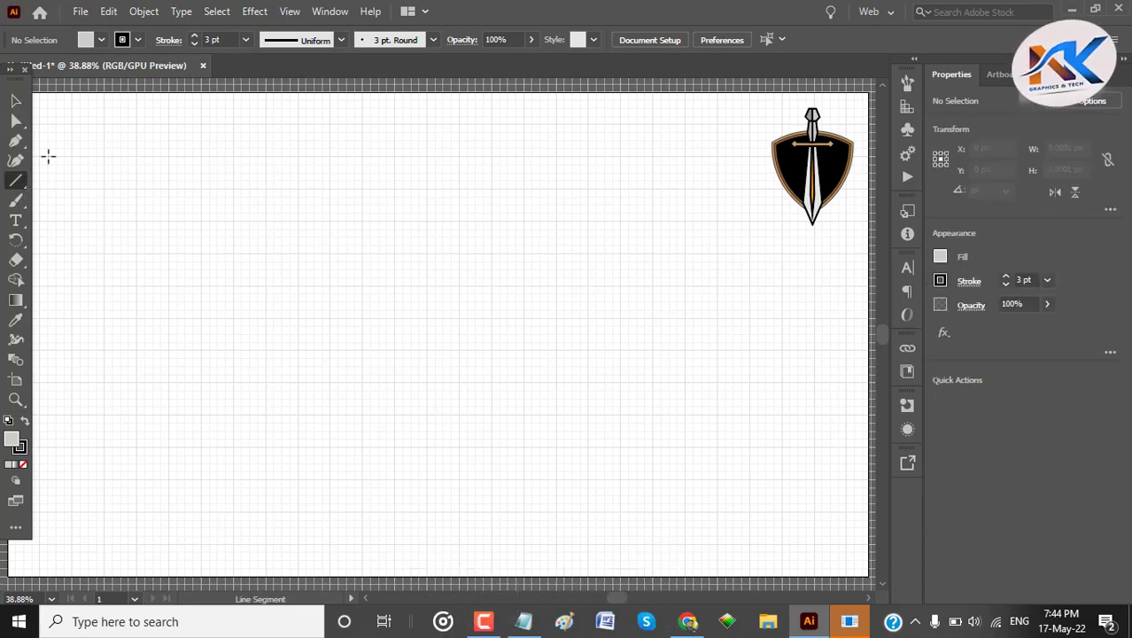
click(15, 141)
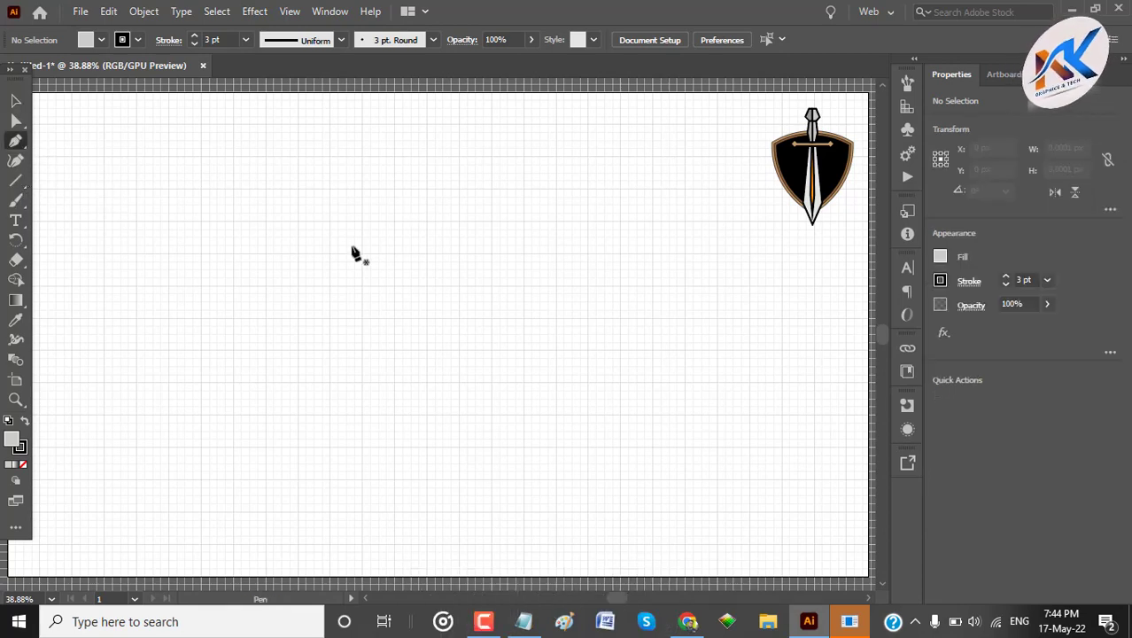
click(458, 219)
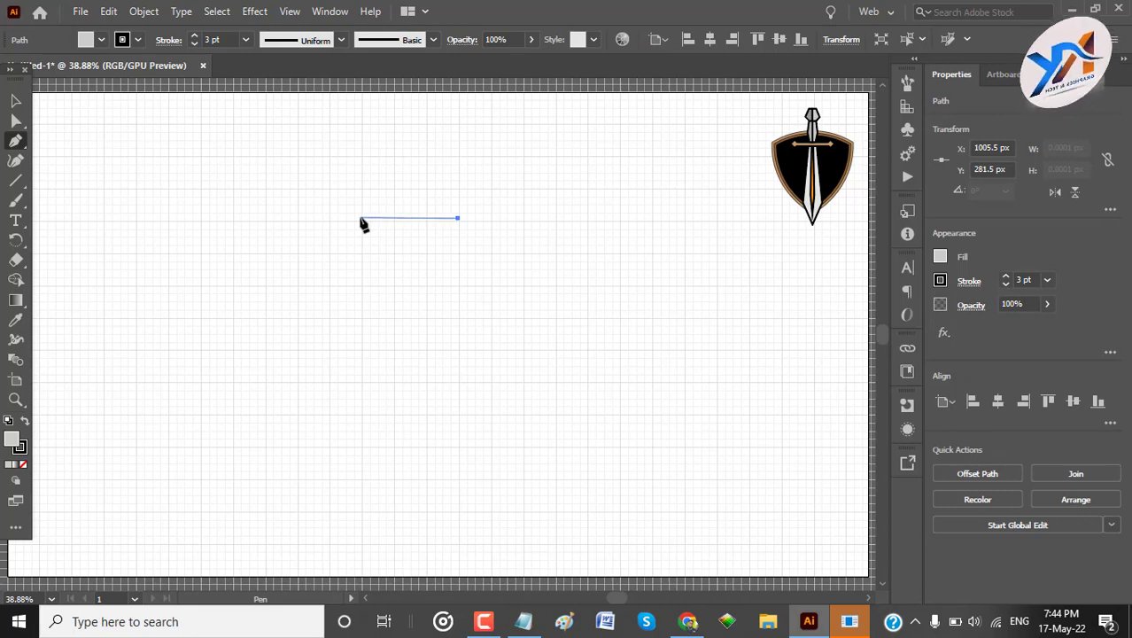
click(361, 219)
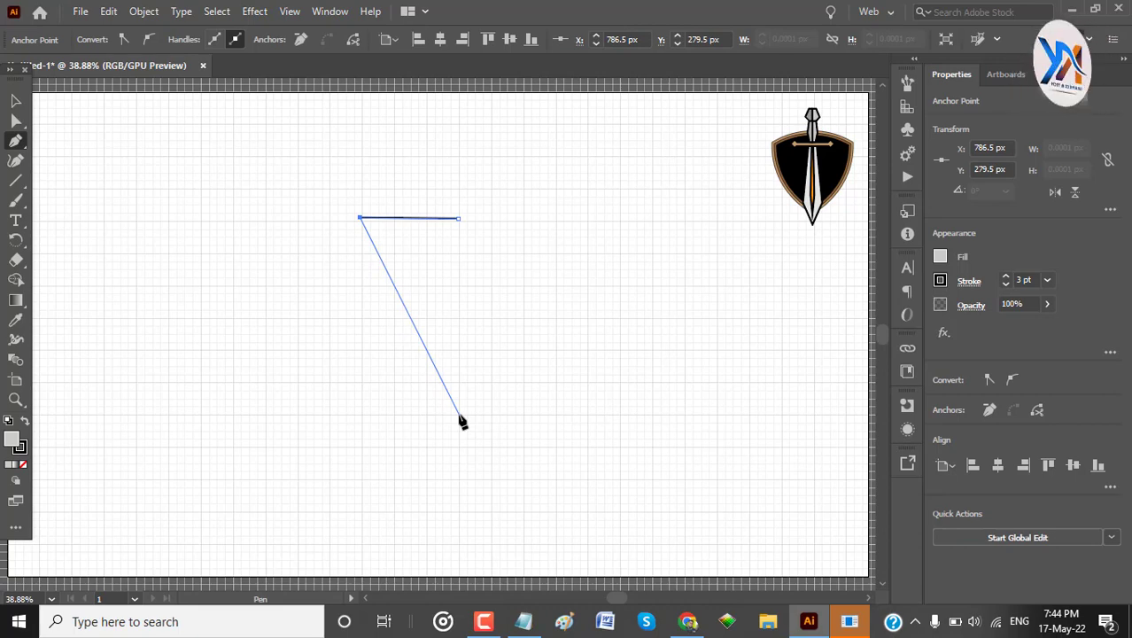
drag(458, 413, 570, 474)
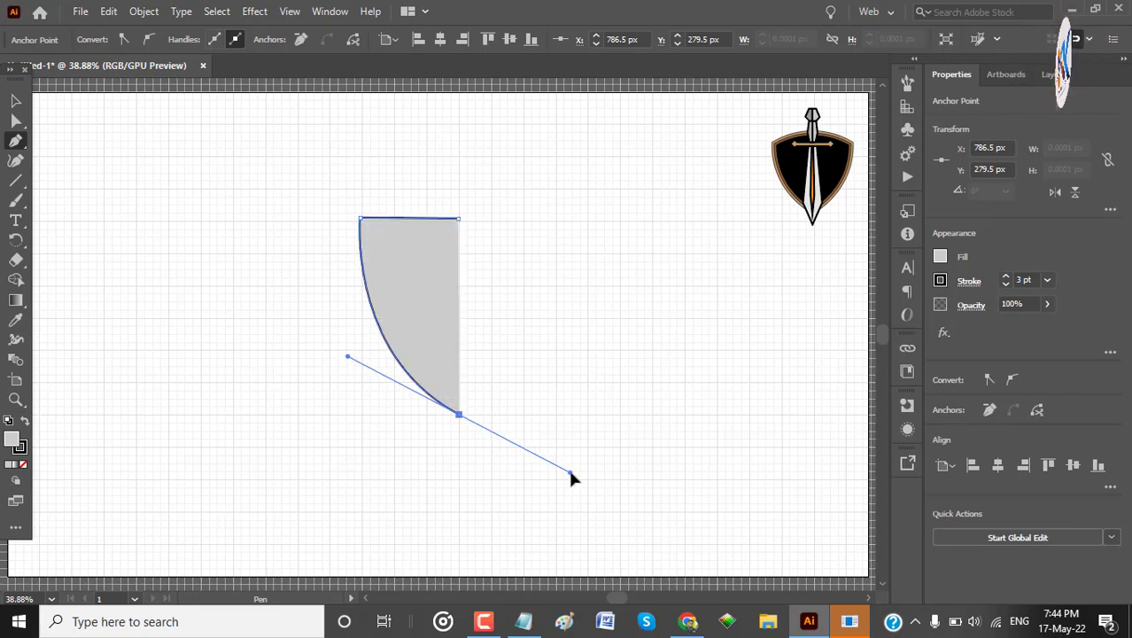
click(460, 413)
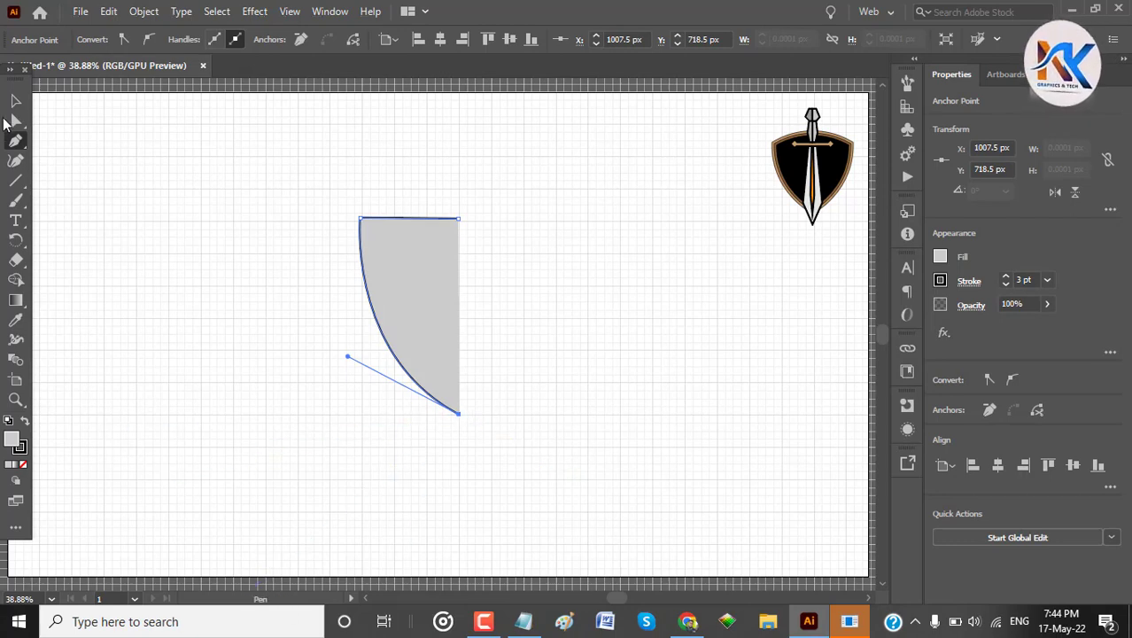
Remove the fill from the half-shield path, leaving only its black stroke.
click(15, 103)
drag(254, 257, 514, 465)
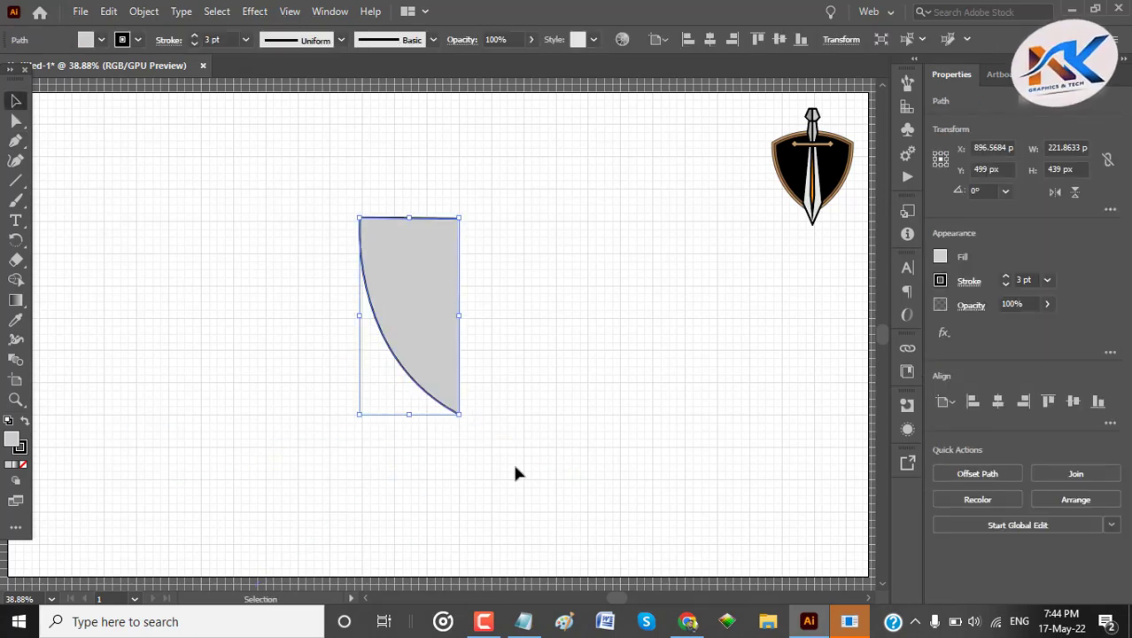
click(941, 257)
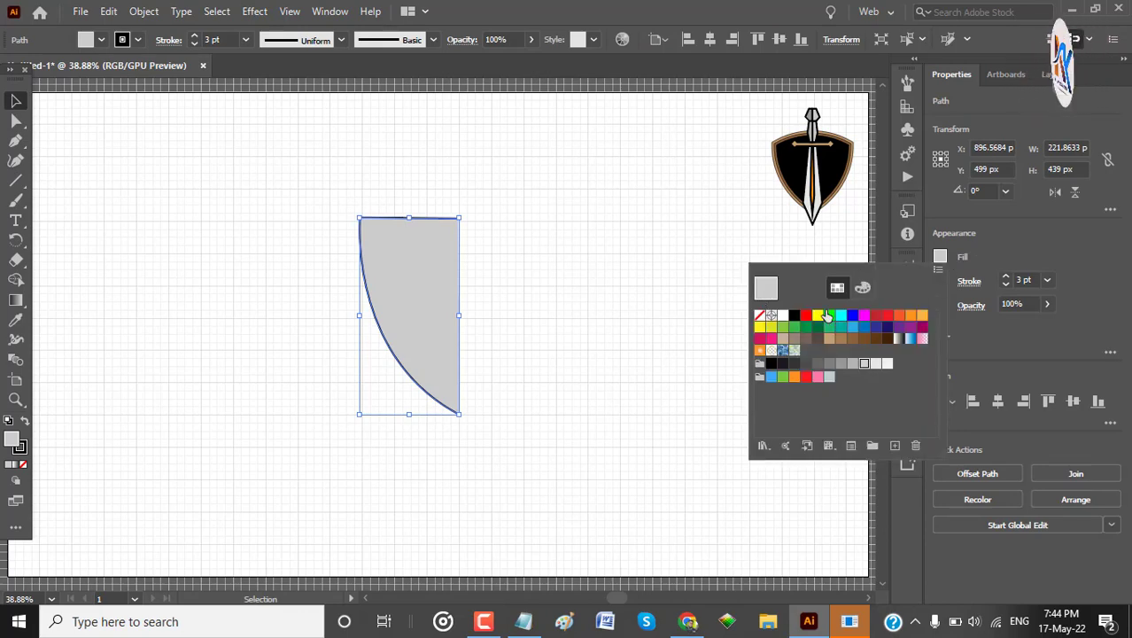
click(759, 315)
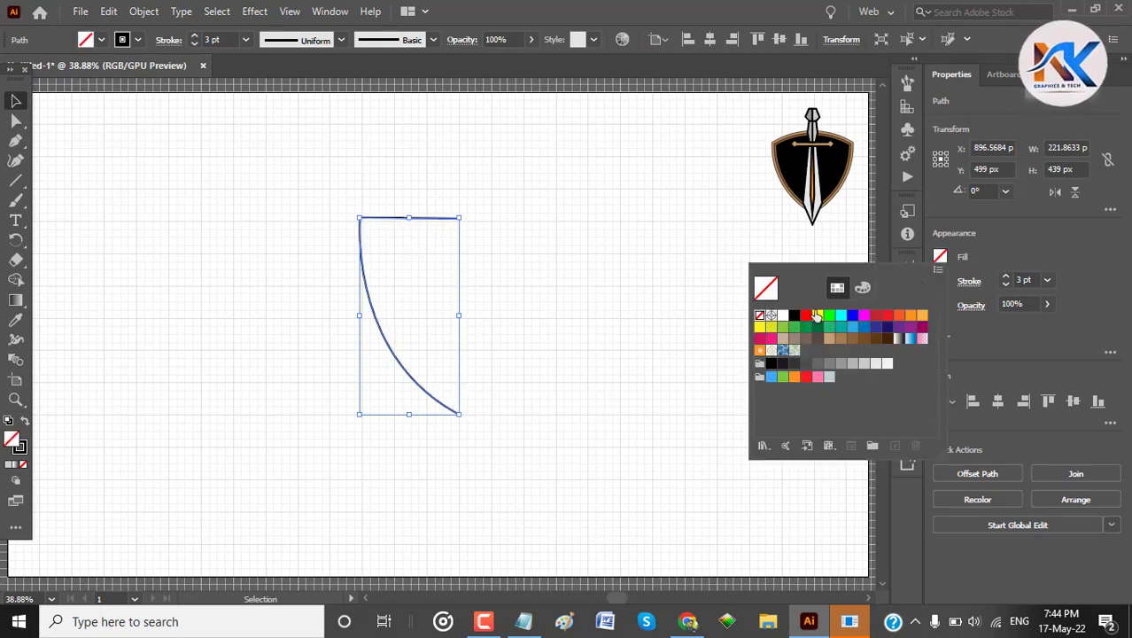
click(940, 258)
Create a reflected copy of the half-shield, mirrored across the vertical axis.
right_click(439, 221)
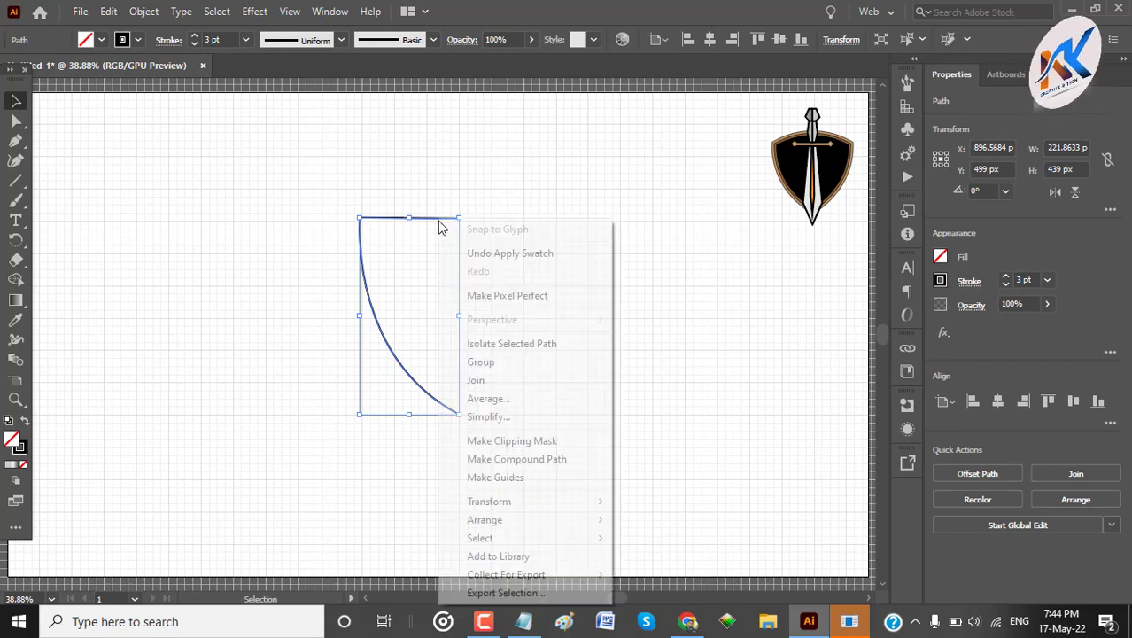
mouse_move(567, 503)
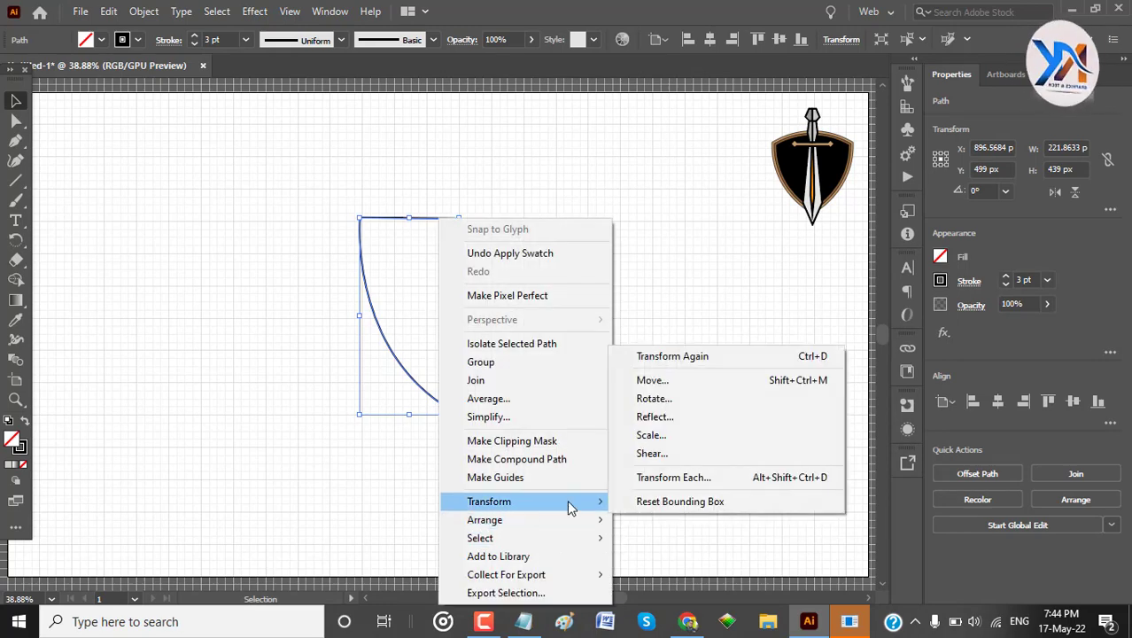
click(668, 416)
click(868, 592)
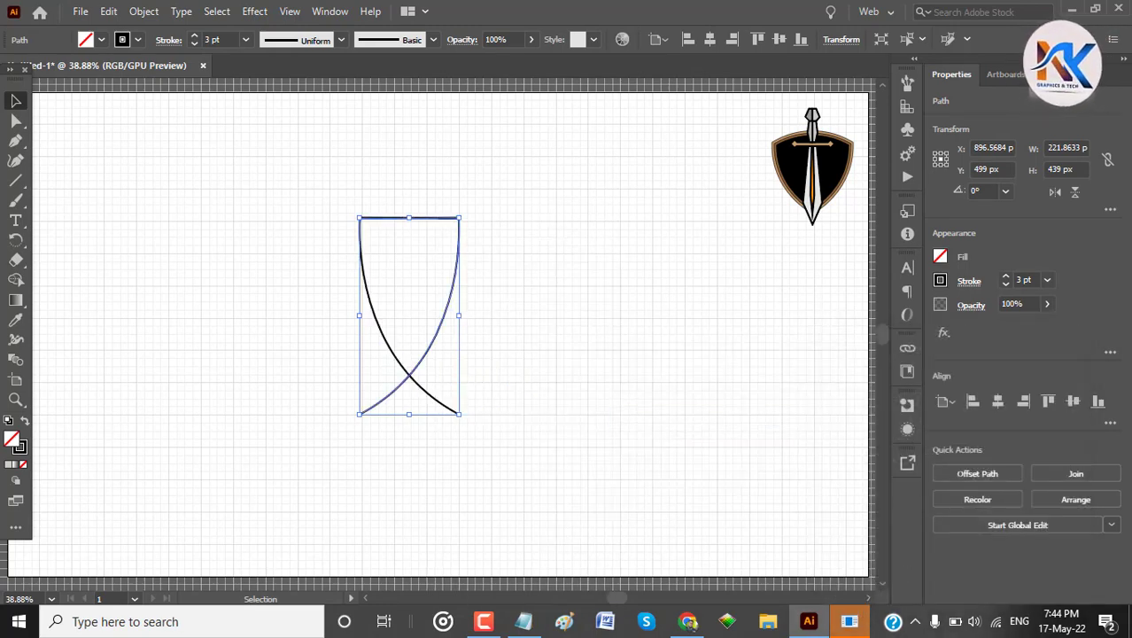
Move the mirrored half 220 px to the right so it meets the left half at the shield's centre, and deselect everything.
key(shift+Right)
key(shift+Right)
key(shift+Right)
key(shift+Right)
key(shift+Right)
key(shift+Right)
key(shift+Right)
key(shift+Right)
key(shift+Right)
key(shift+Right)
key(shift+Right)
key(shift+Right)
key(shift+Right)
key(shift+Right)
key(shift+Right)
key(shift+Right)
key(shift+Right)
key(shift+Right)
key(shift+Right)
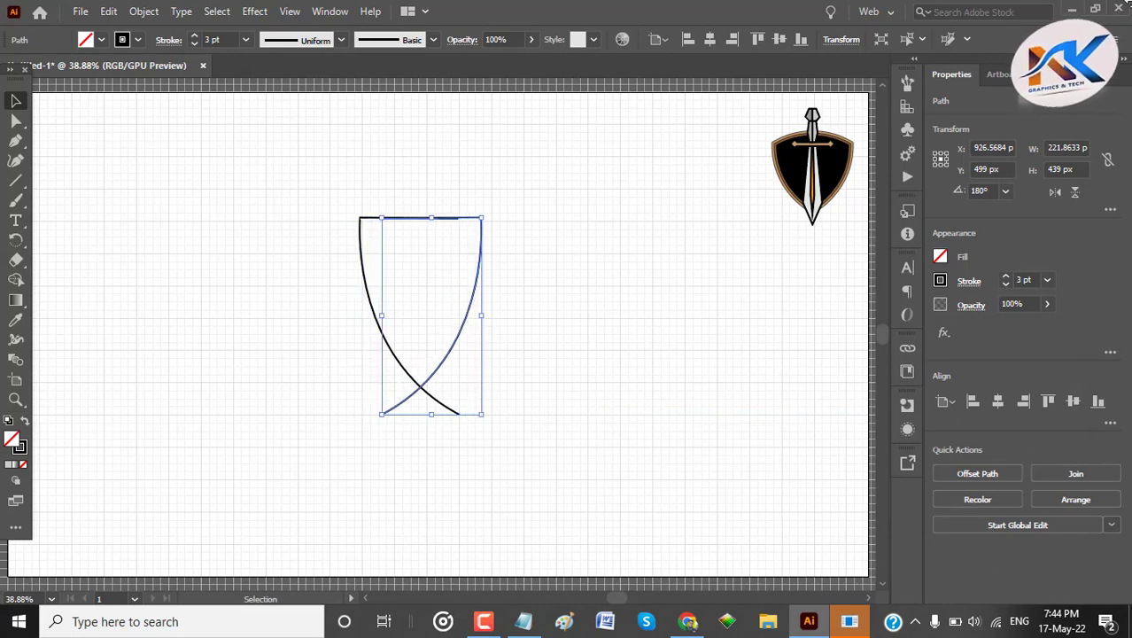
key(shift+Right)
key(shift+Right)
key(shift+Right)
key(shift+Right)
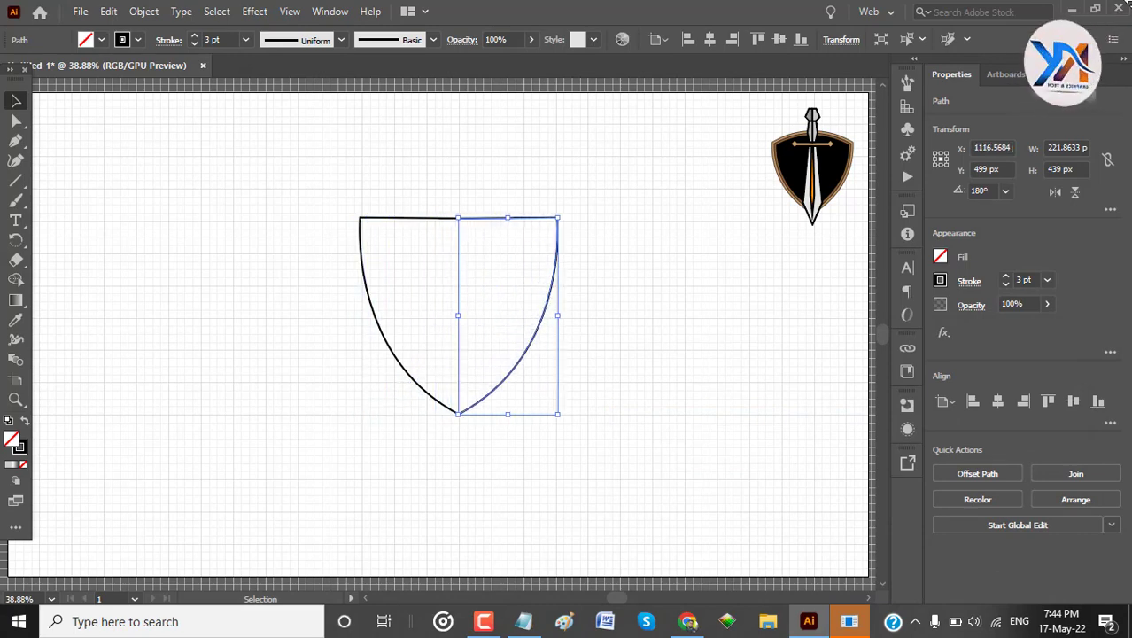
click(427, 363)
drag(272, 147, 619, 429)
click(634, 376)
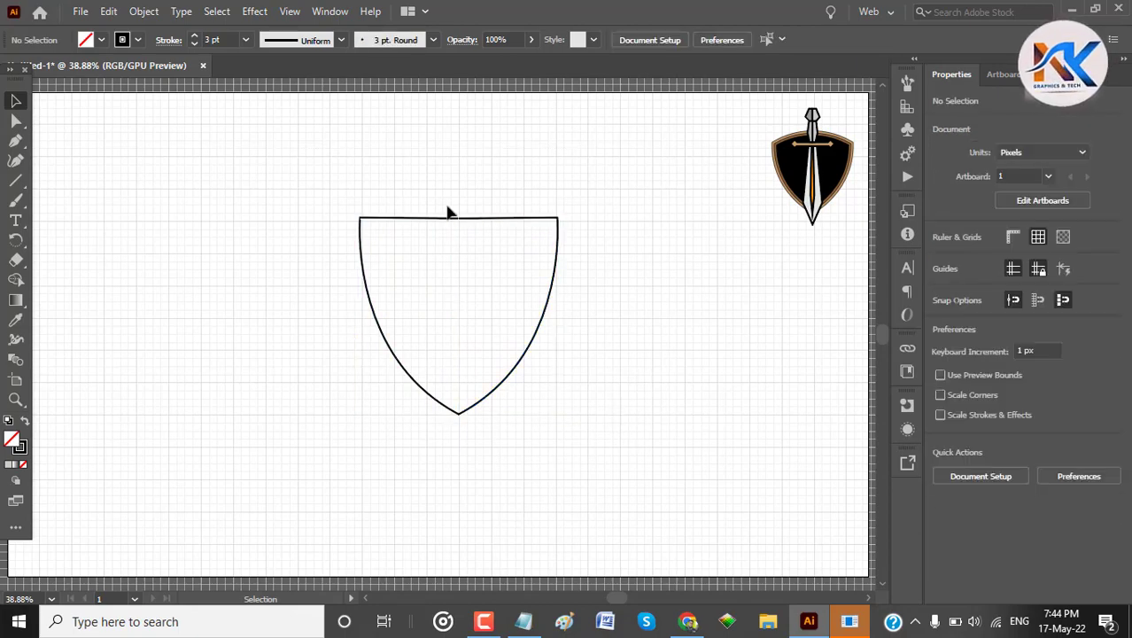
Undo the last rightward nudge of the mirrored half to close the gap at the top centre seam.
scroll(473, 277, up, 1)
scroll(473, 277, up, 2)
scroll(473, 277, down, 2)
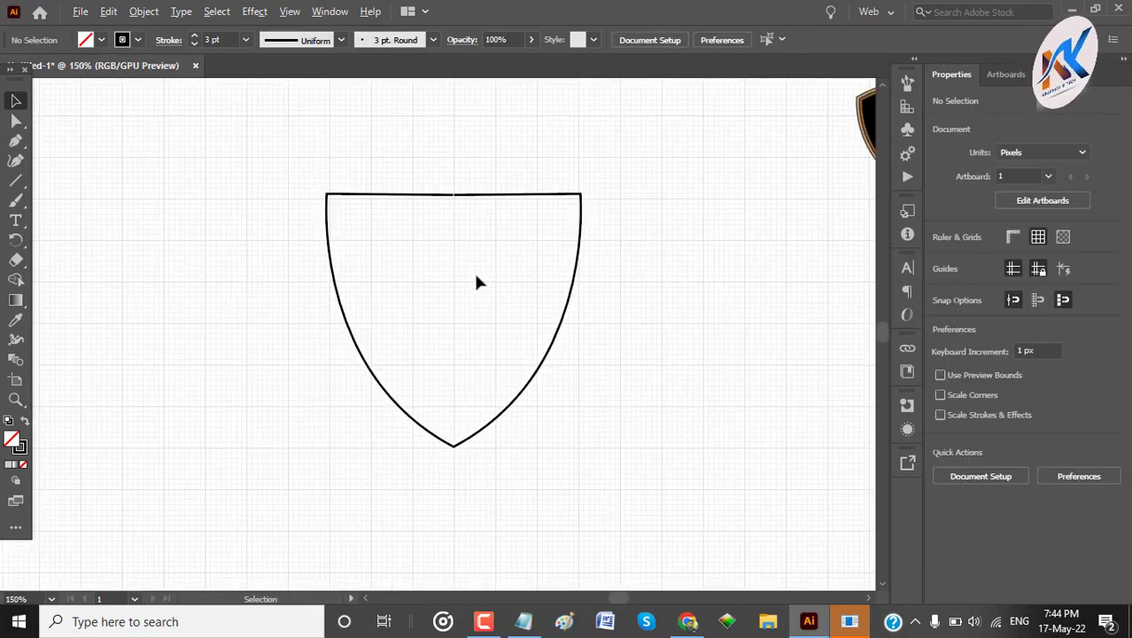
scroll(468, 173, up, 4)
click(455, 257)
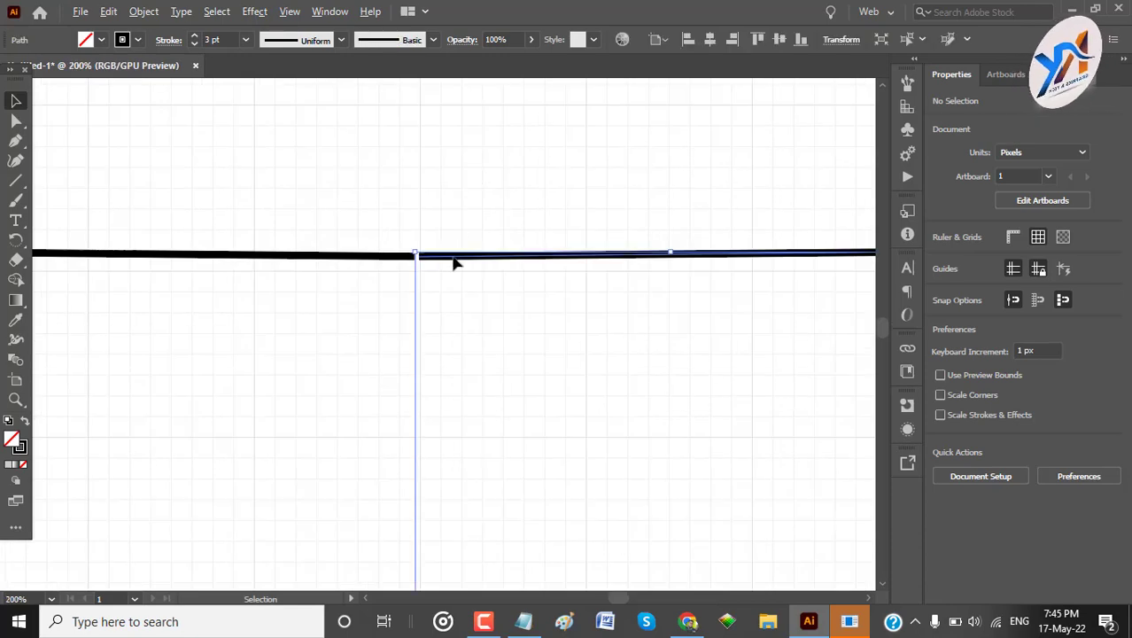
key(ctrl+z)
key(ctrl+z)
key(ctrl+z)
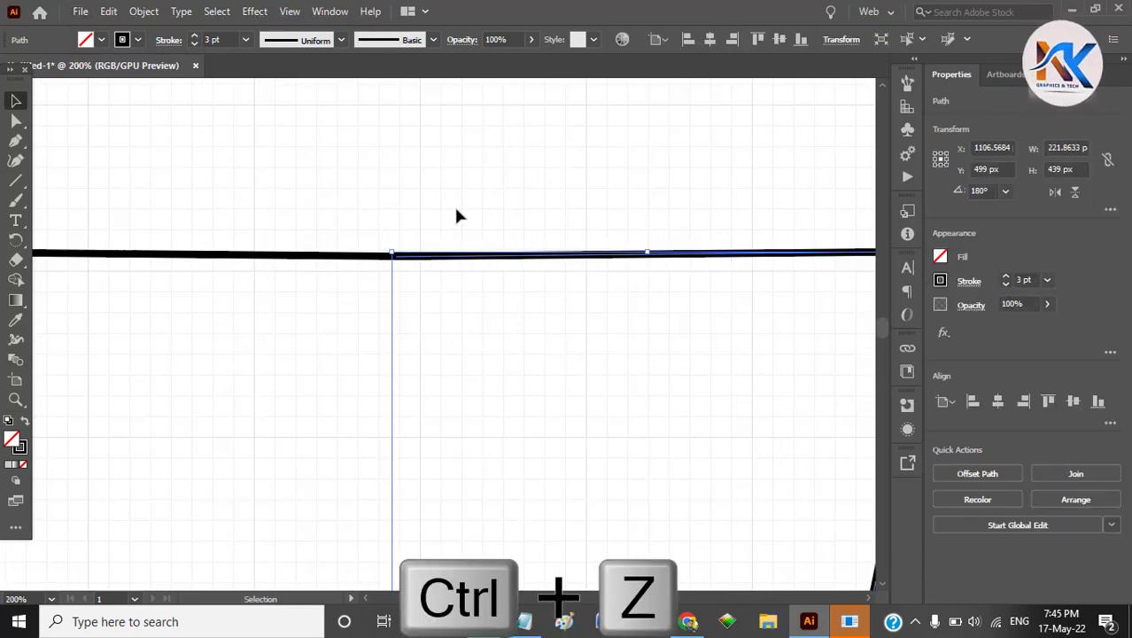
Join the two shield halves into a single path and deselect it.
scroll(496, 219, down, 4)
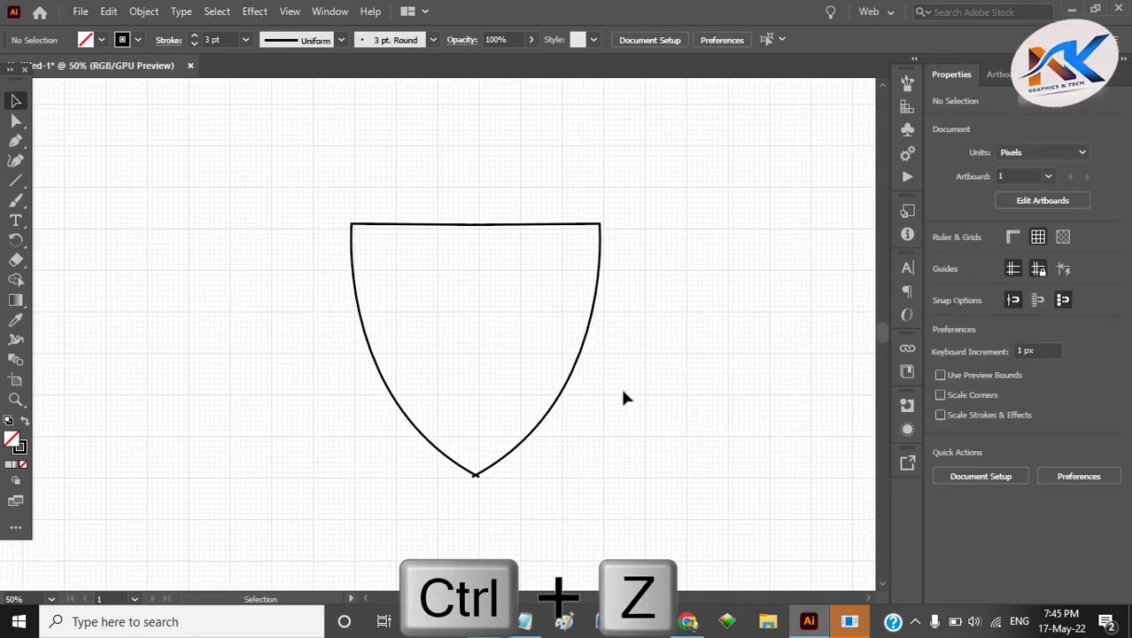
drag(264, 149, 678, 562)
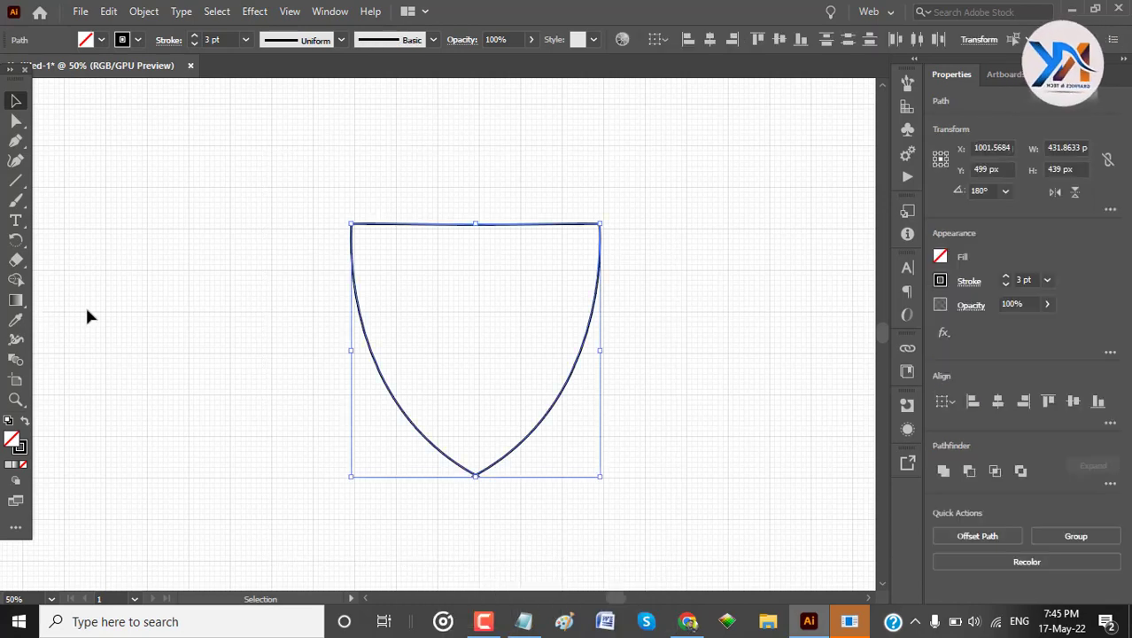
right_click(418, 298)
click(521, 380)
click(639, 442)
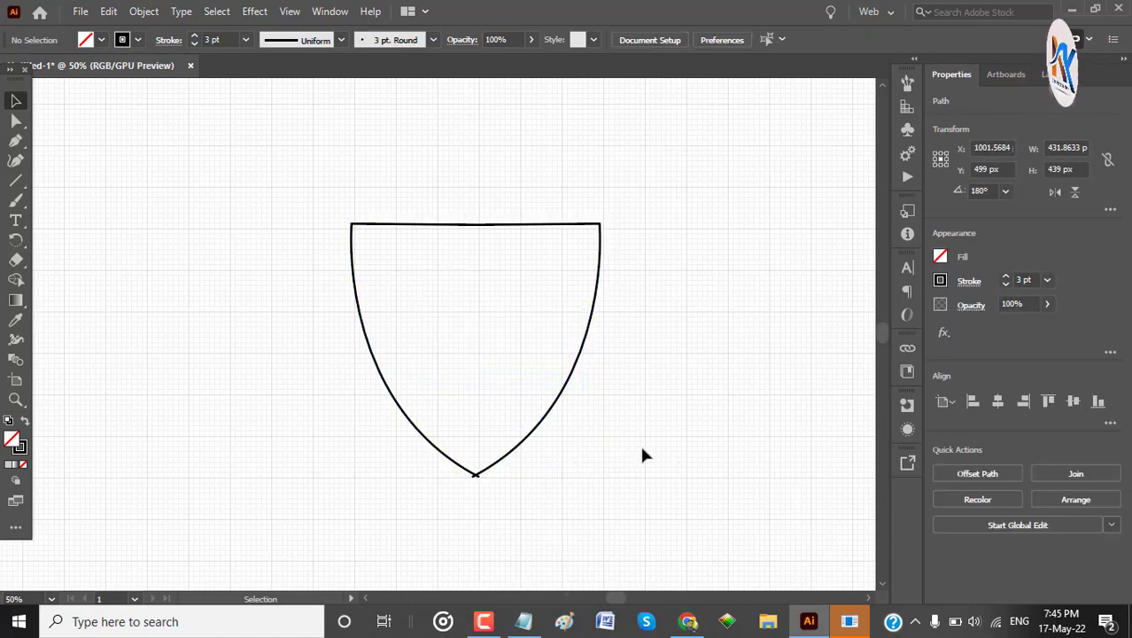
Trim the two crossing stroke ends at the shield's bottom tip with the Shape Builder tool.
key(ctrl+a)
key(shift+m)
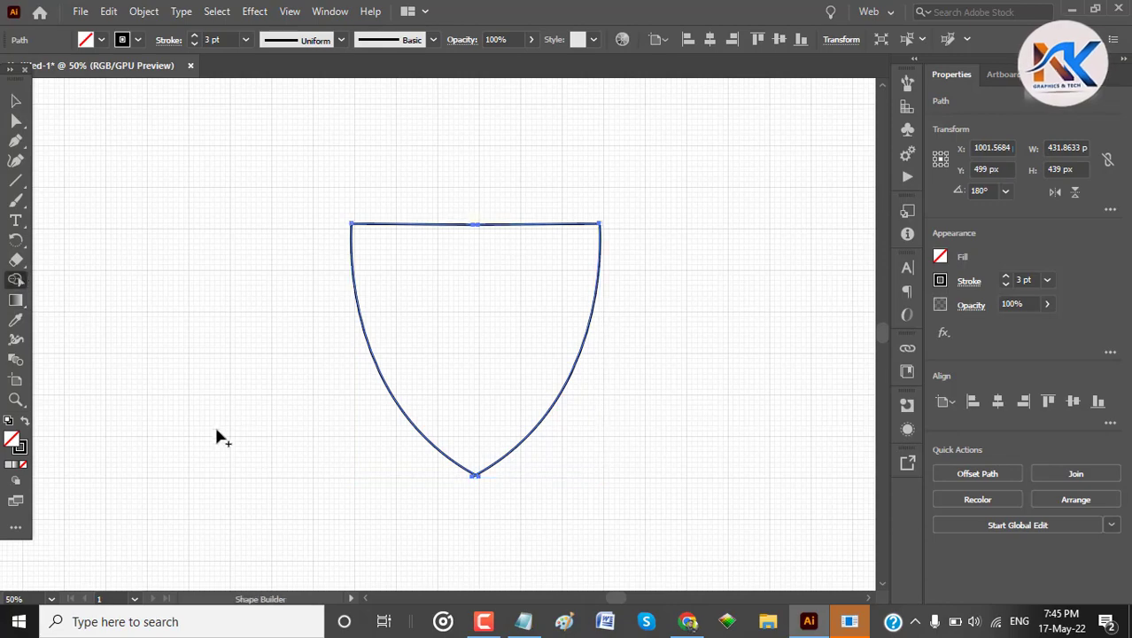
scroll(456, 500, up, 4)
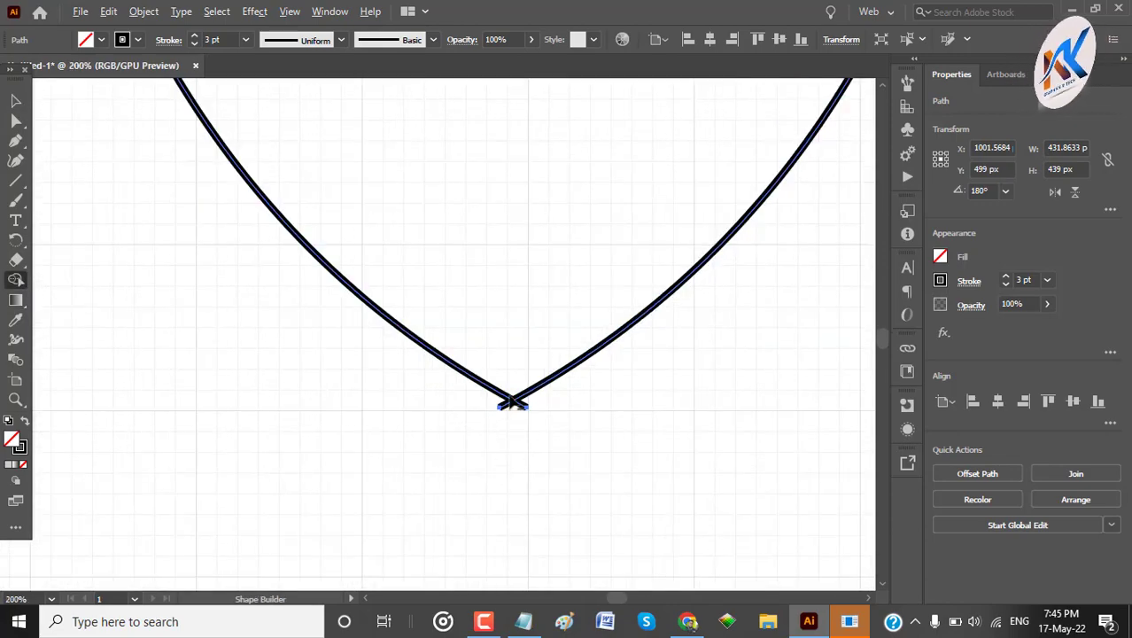
alt+click(494, 445)
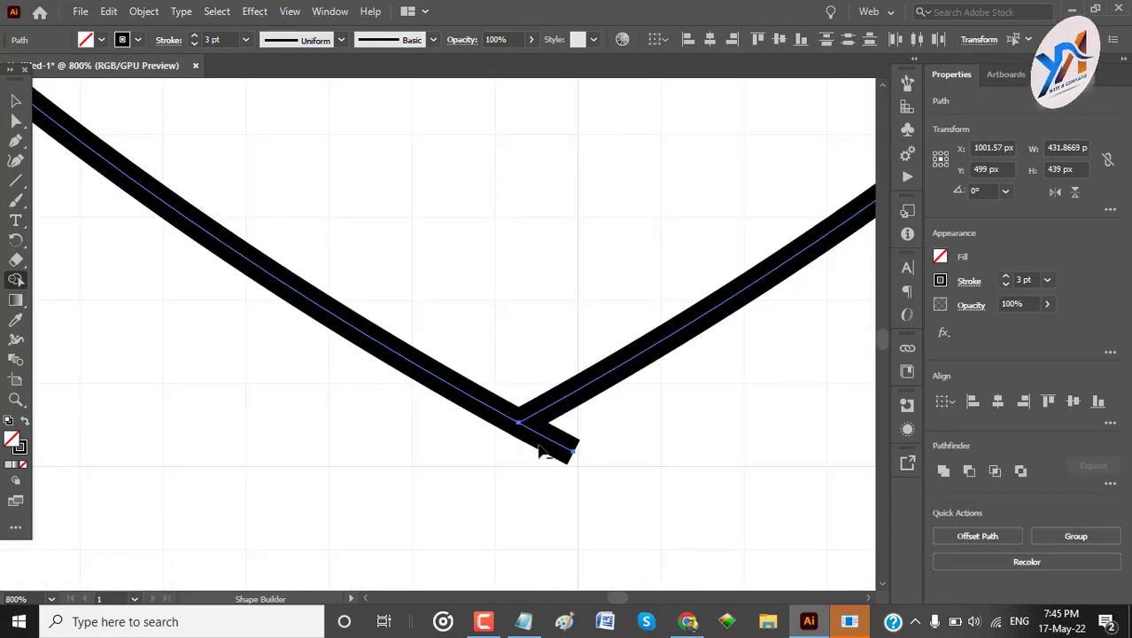
alt+click(549, 446)
key(ctrl+0)
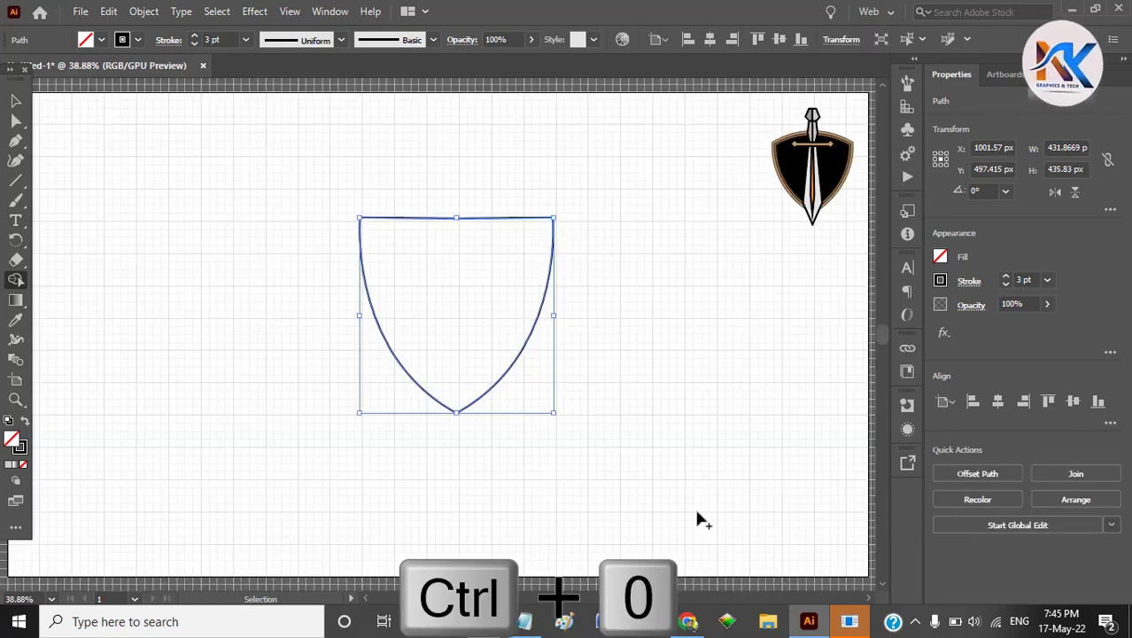
Remove the small overlapping sliver at the centre of the shield's top edge with the Shape Builder tool.
scroll(454, 217, up, 10)
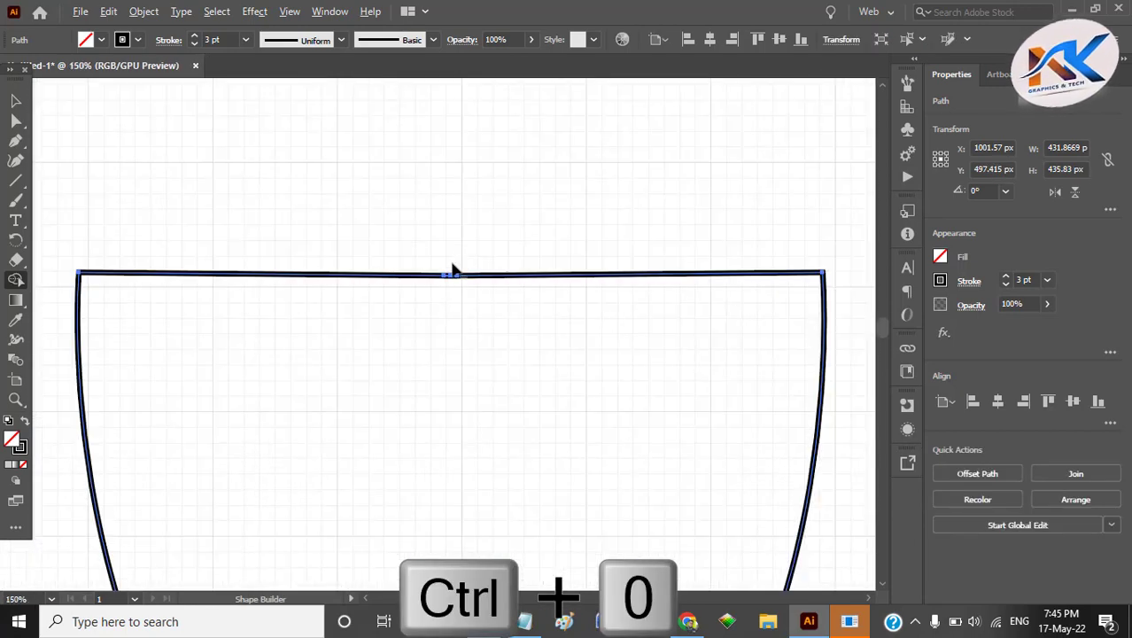
scroll(402, 363, up, 3)
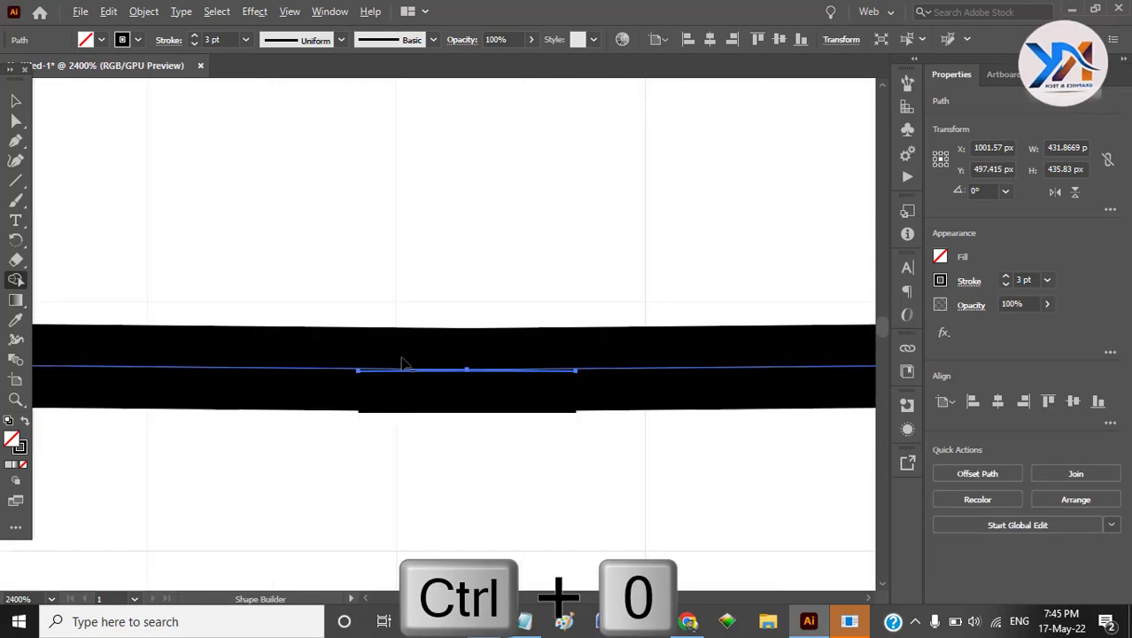
scroll(394, 359, up, 2)
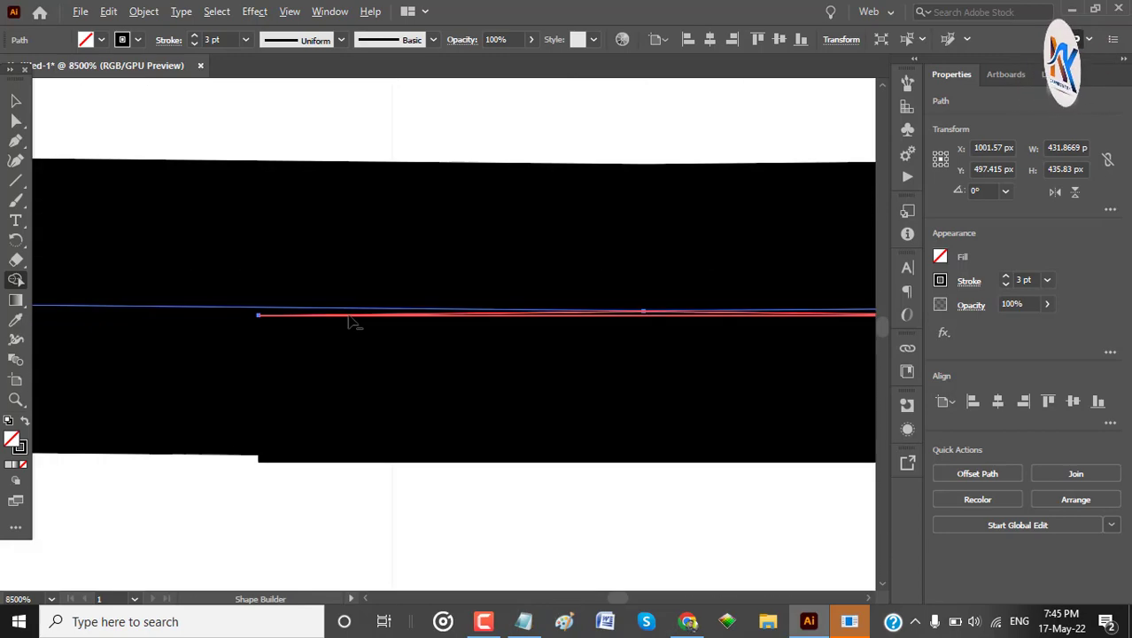
alt+click(356, 320)
scroll(664, 341, down, 3)
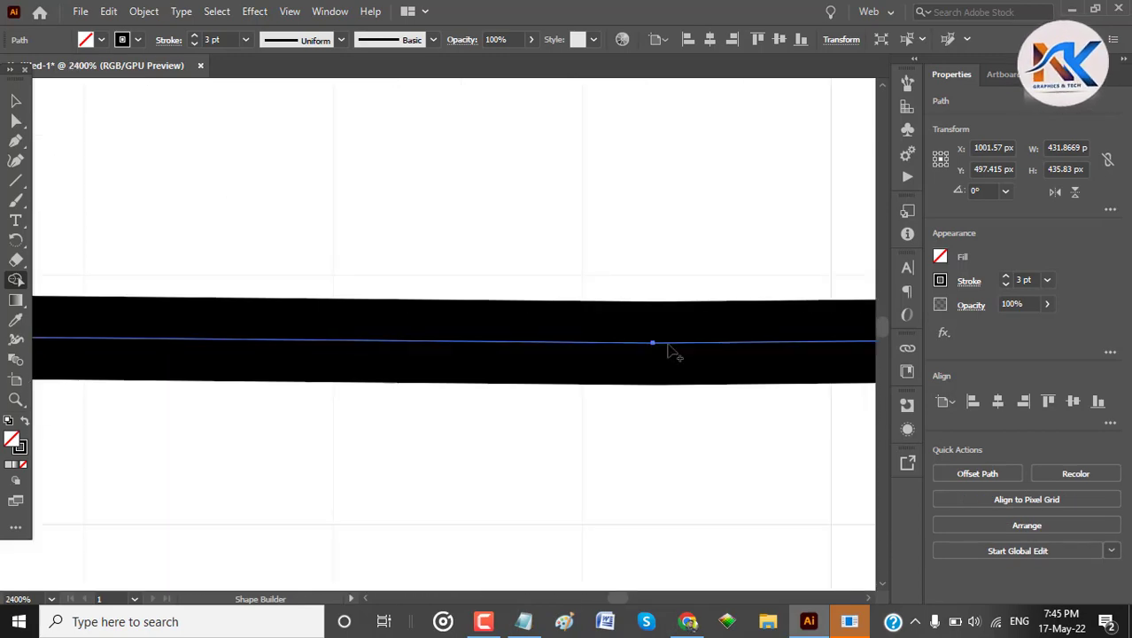
key(ctrl+0)
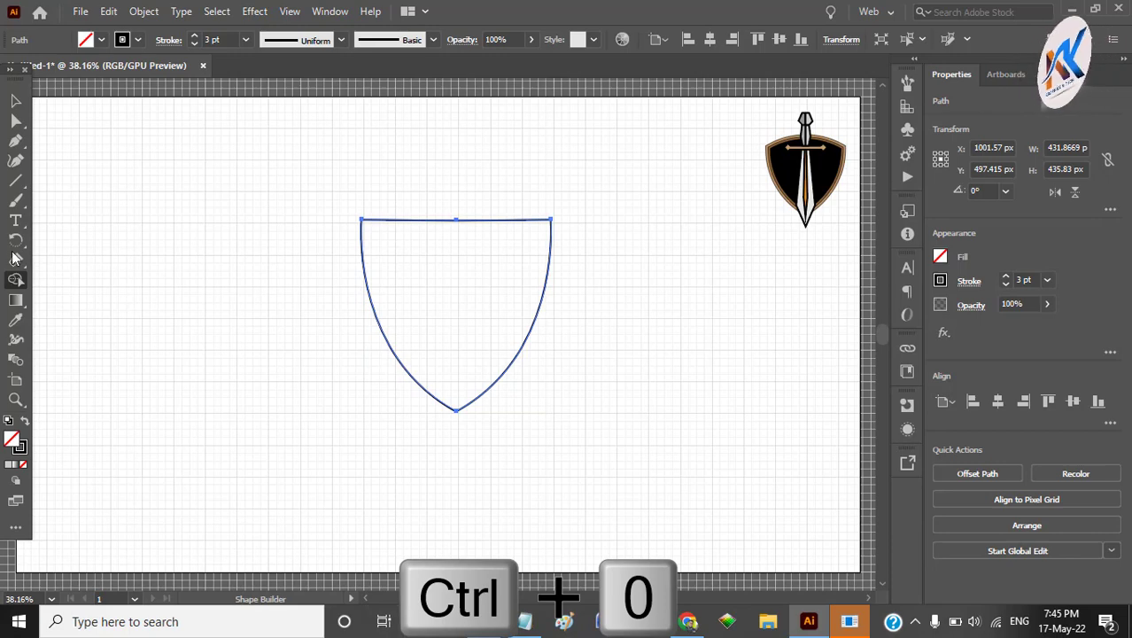
Delete the extra anchor point at the middle of the shield's top edge with the Pen tool.
click(16, 121)
click(586, 422)
key(ctrl+a)
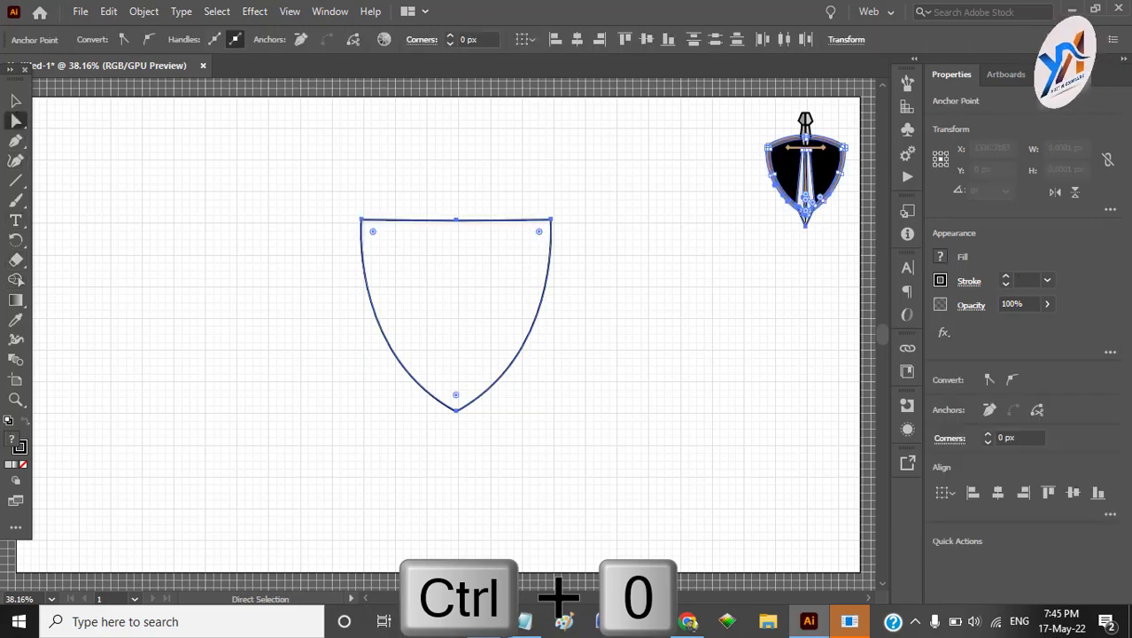
click(15, 142)
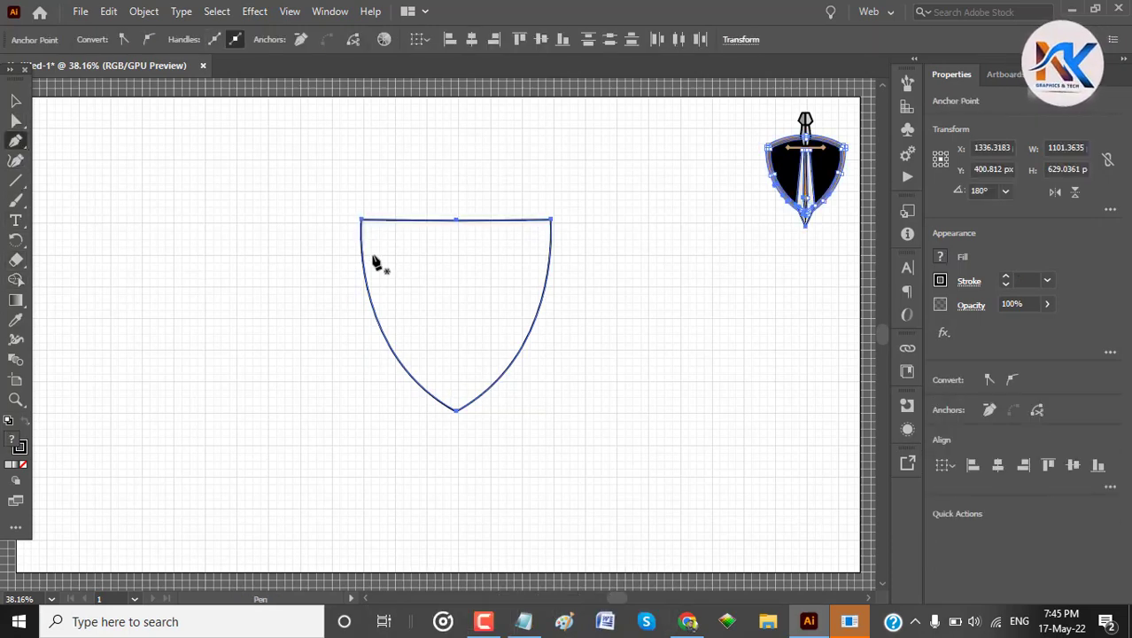
click(456, 229)
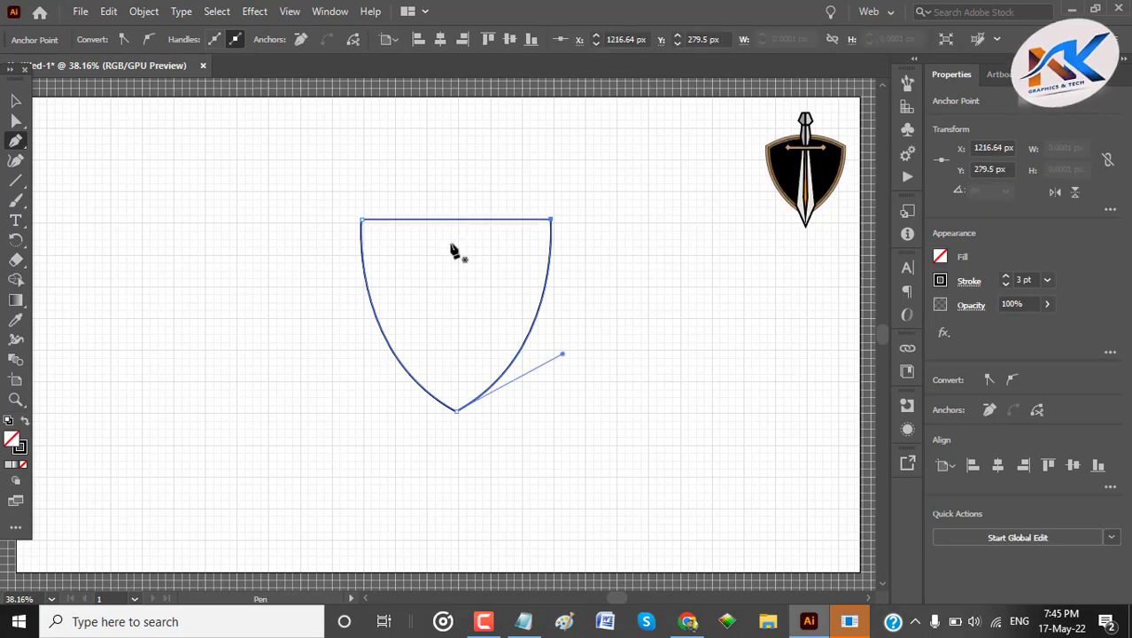
Bow the shield's top edge upward into an arch about 56 px high with the Curvature tool, and deselect it.
click(15, 161)
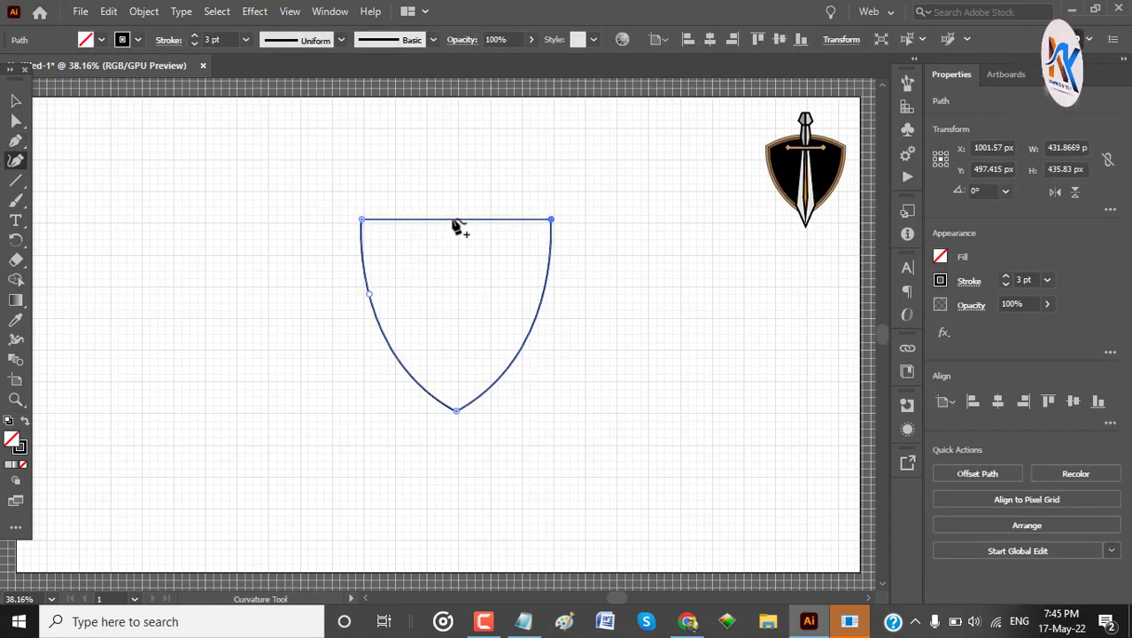
drag(456, 220, 452, 196)
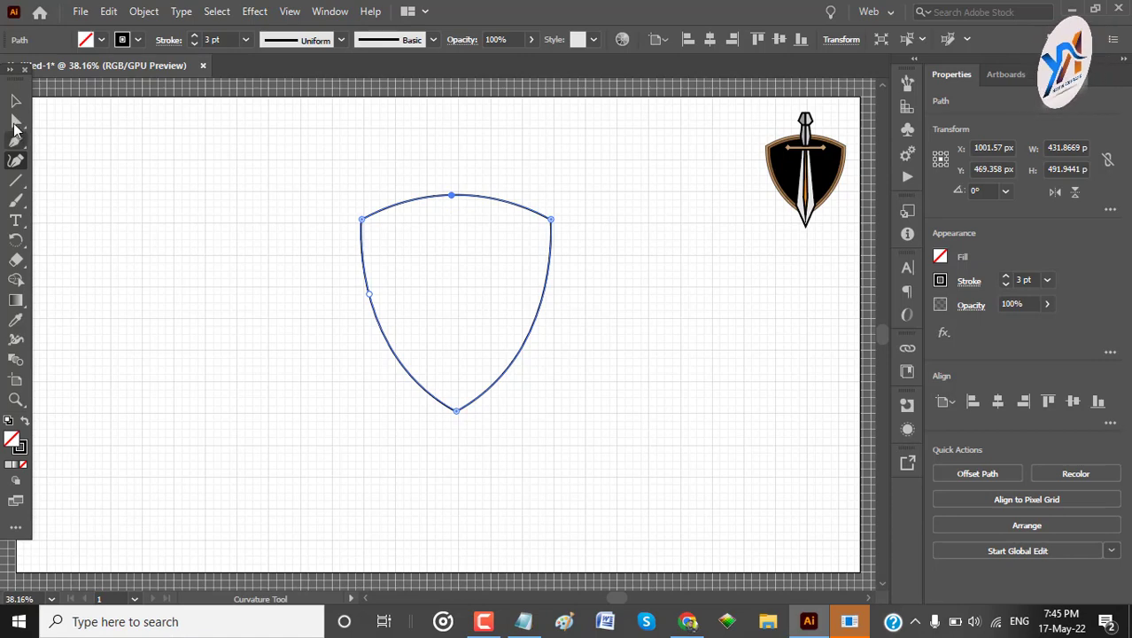
click(15, 101)
click(190, 328)
Widen the shield by stretching its right side outward to a width of about 479 px.
click(360, 212)
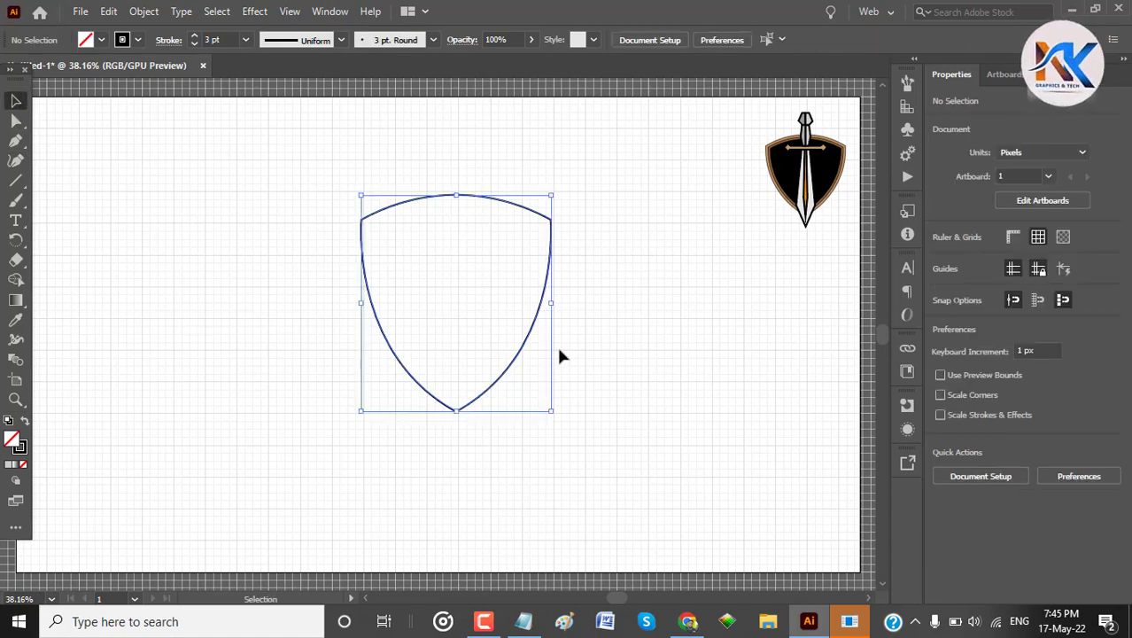
drag(554, 303, 568, 304)
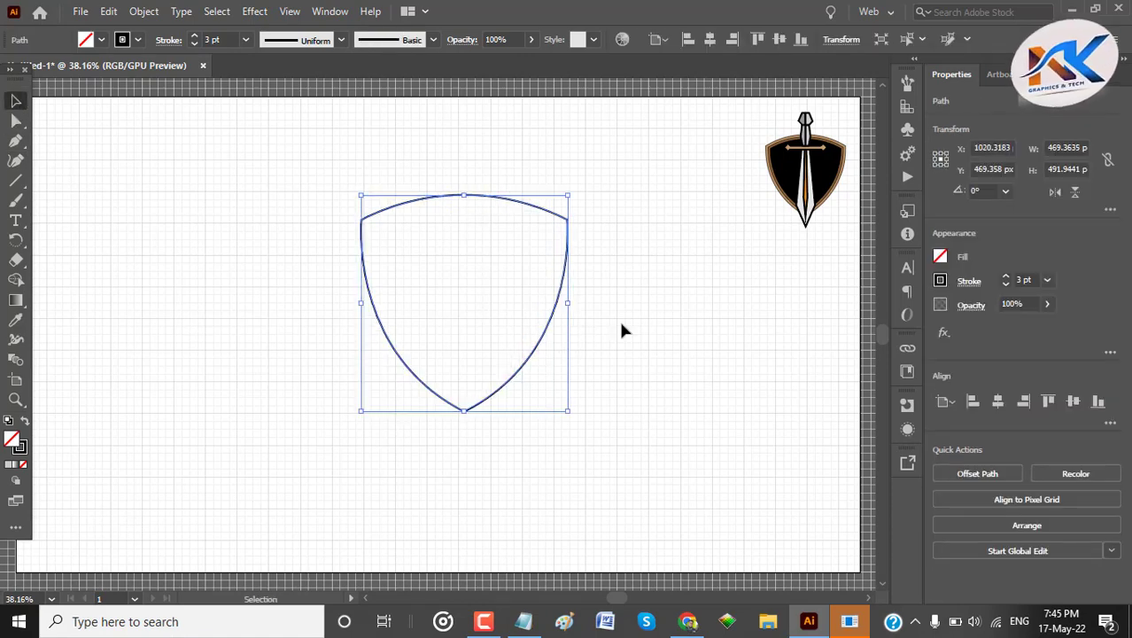
click(620, 331)
drag(334, 358, 573, 305)
click(629, 325)
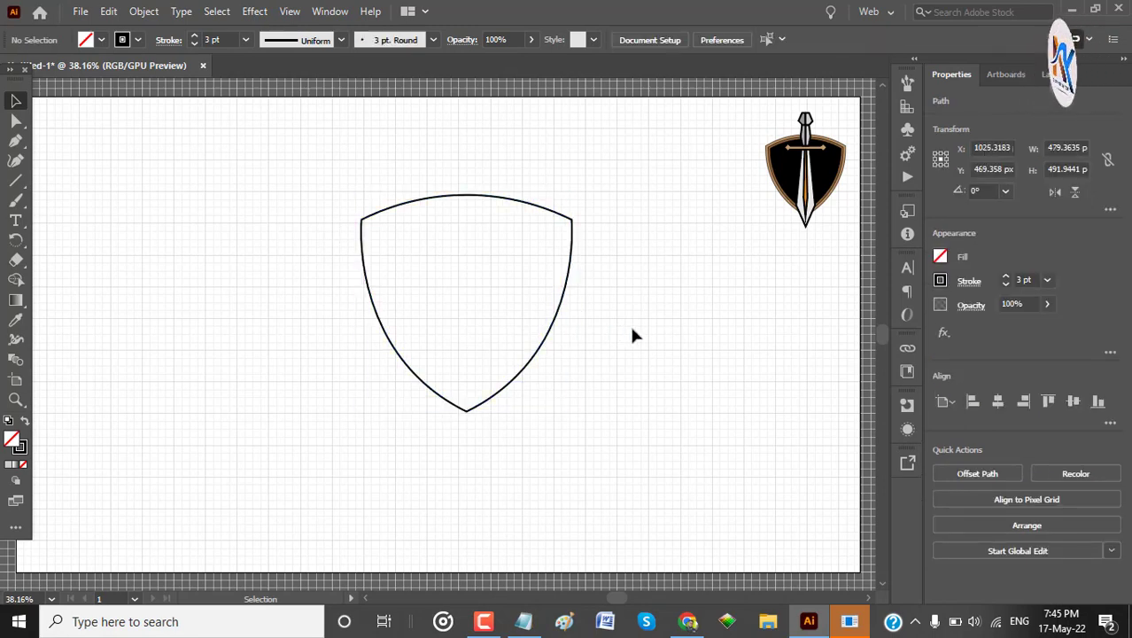
Fill the shield with the dark brown swatch R=96 G=56 B=19 and deselect it.
drag(229, 258, 580, 432)
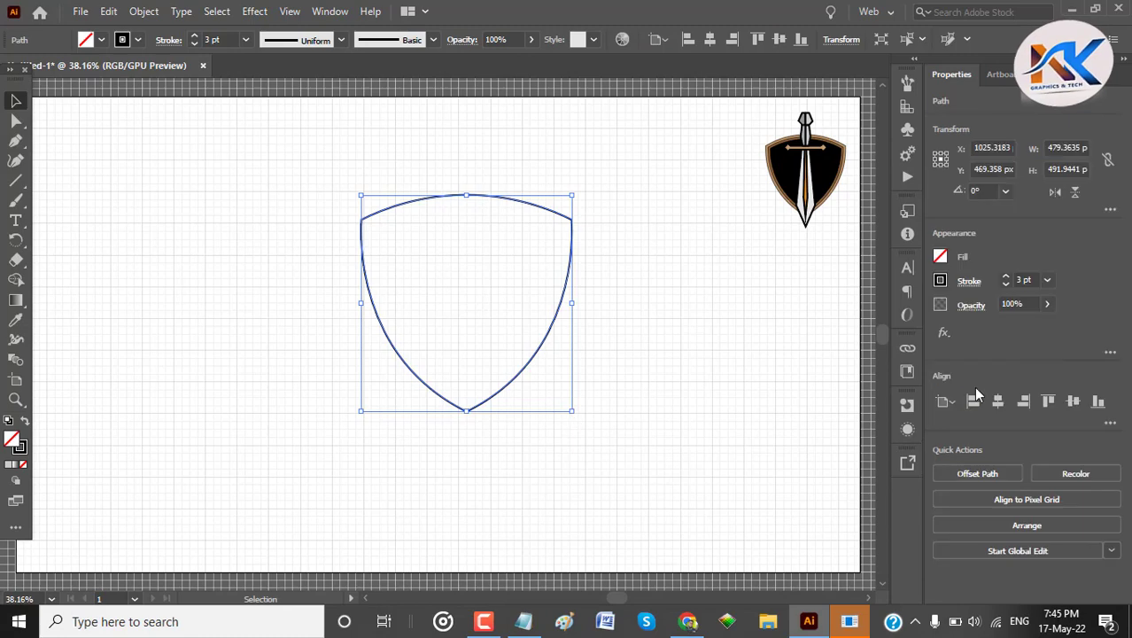
click(940, 257)
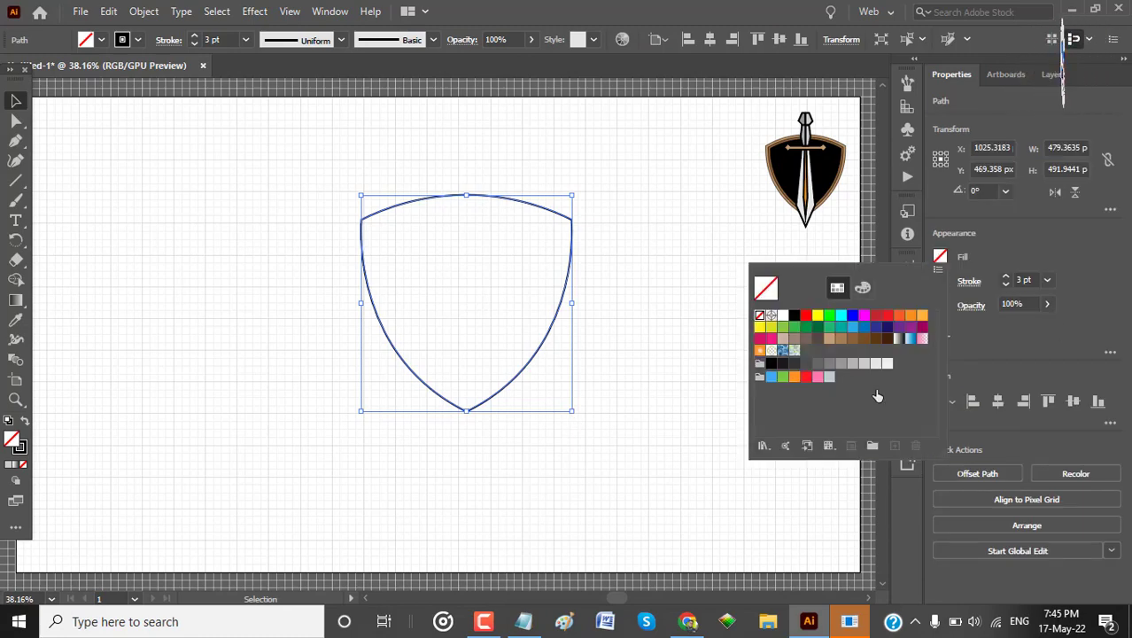
click(864, 340)
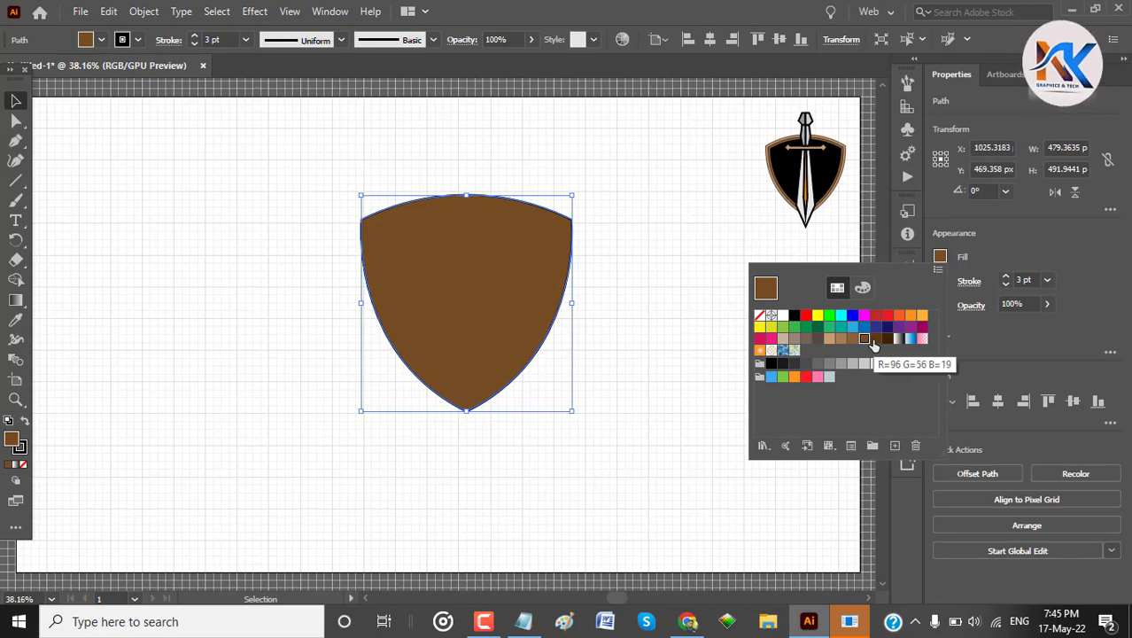
click(877, 340)
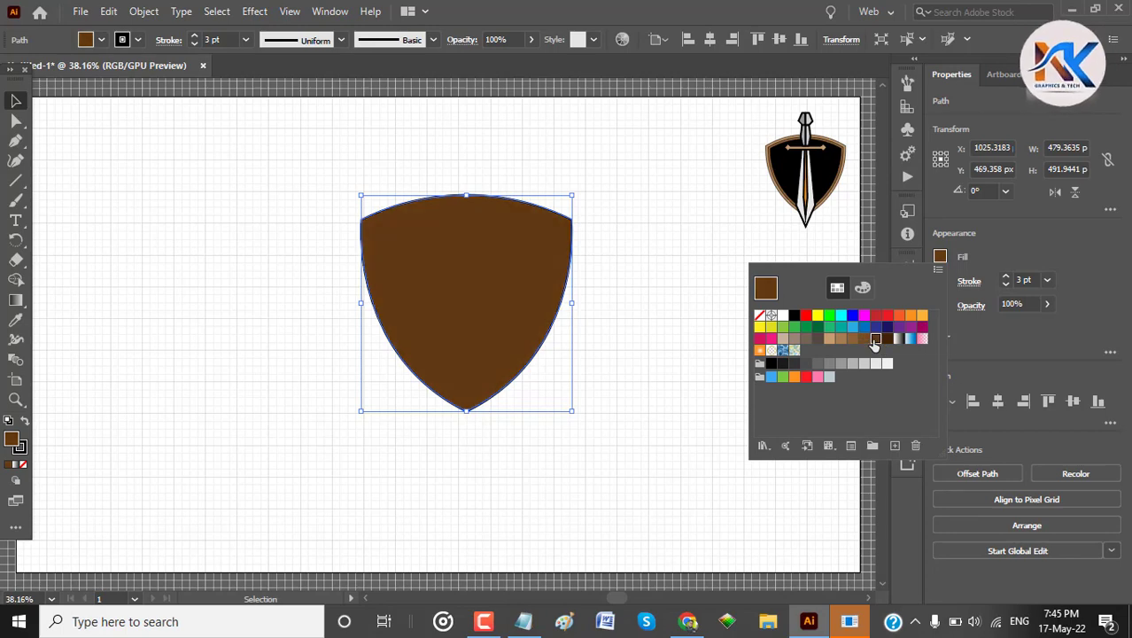
click(666, 479)
click(663, 478)
Offset the shield path outward by 13 px with Miter joins and a miter limit of 4.
click(358, 266)
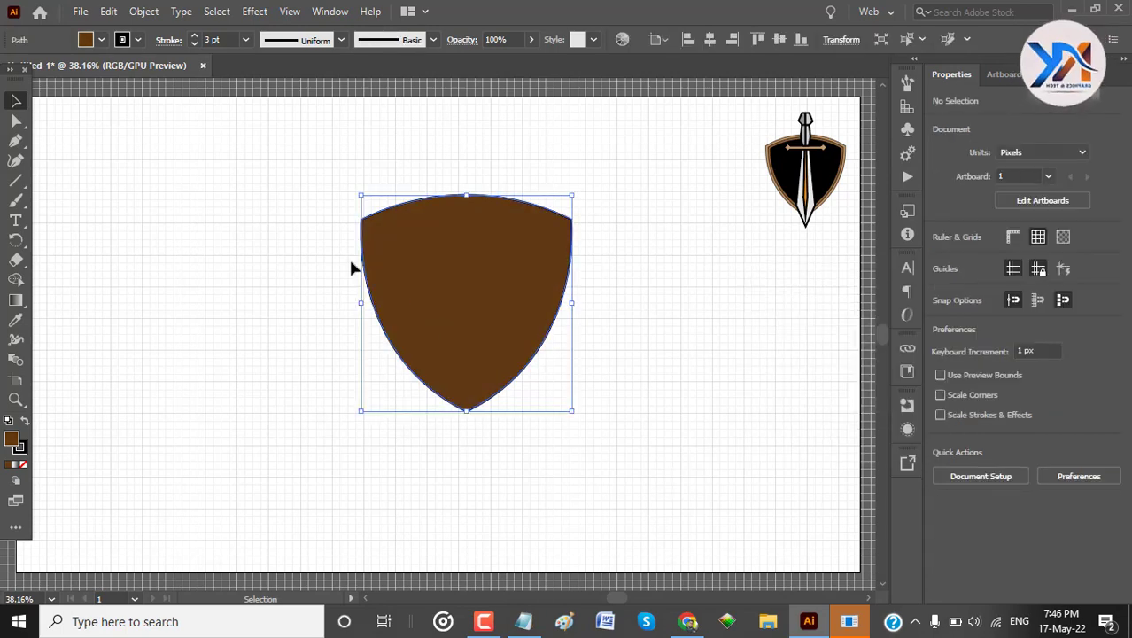
click(143, 11)
mouse_move(278, 401)
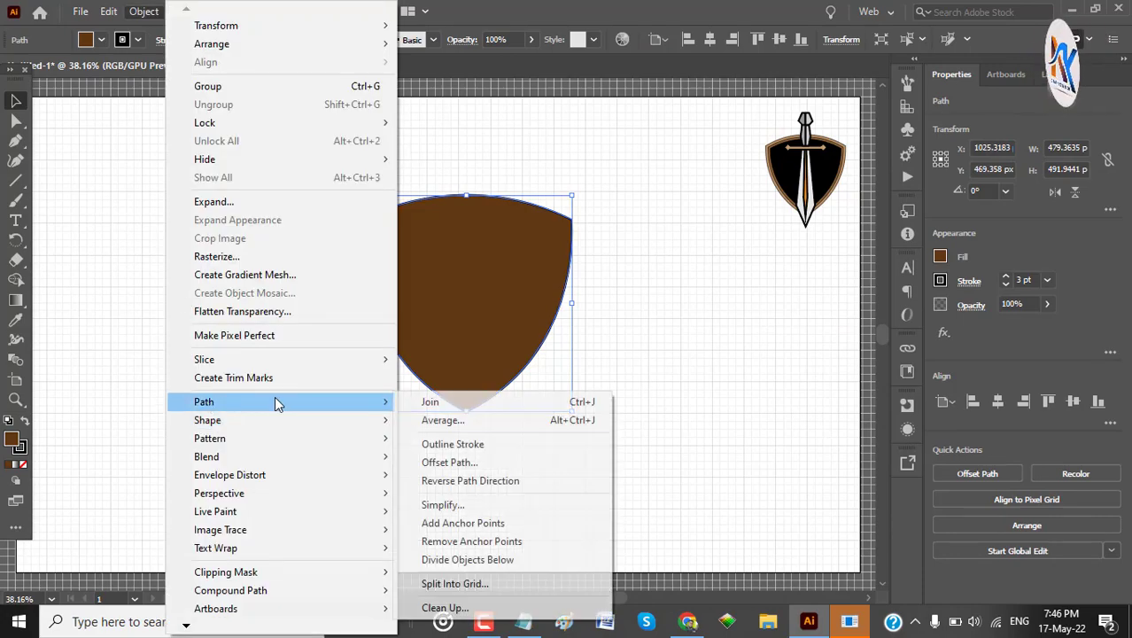
click(476, 463)
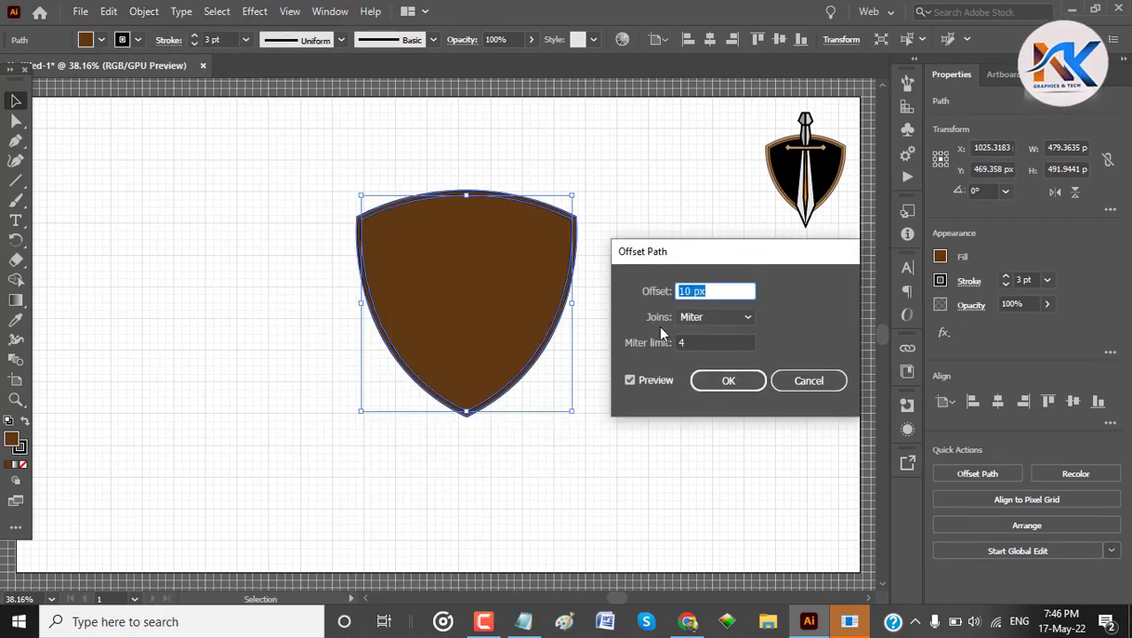
key(Up)
key(Up)
key(Up)
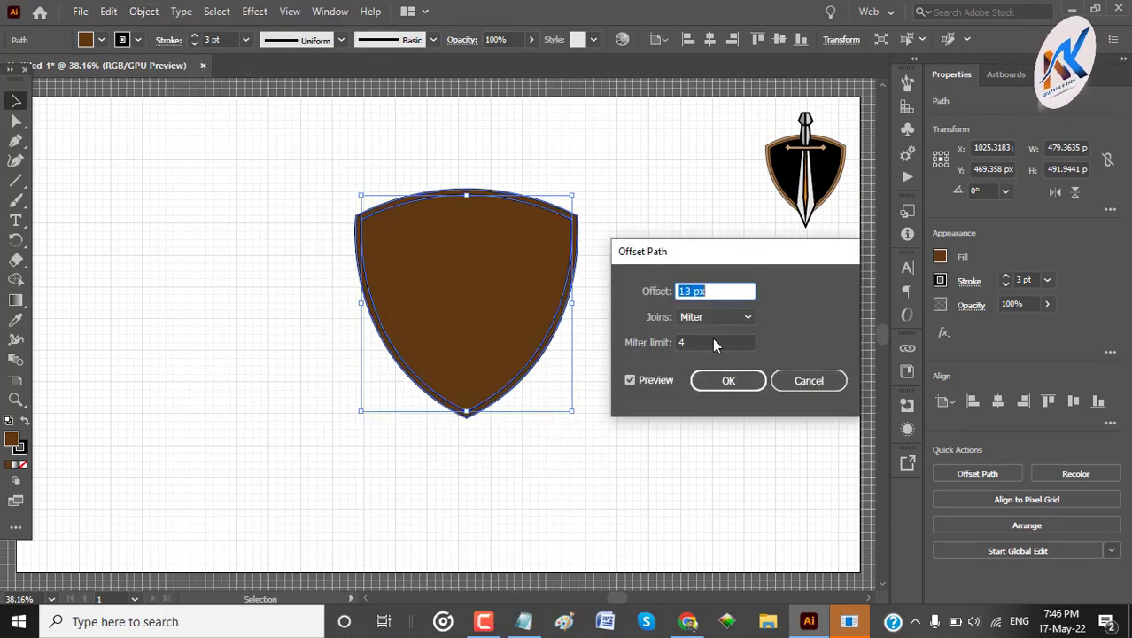
click(723, 382)
Fill the new outer shield with a medium brown swatch and deselect it.
click(939, 257)
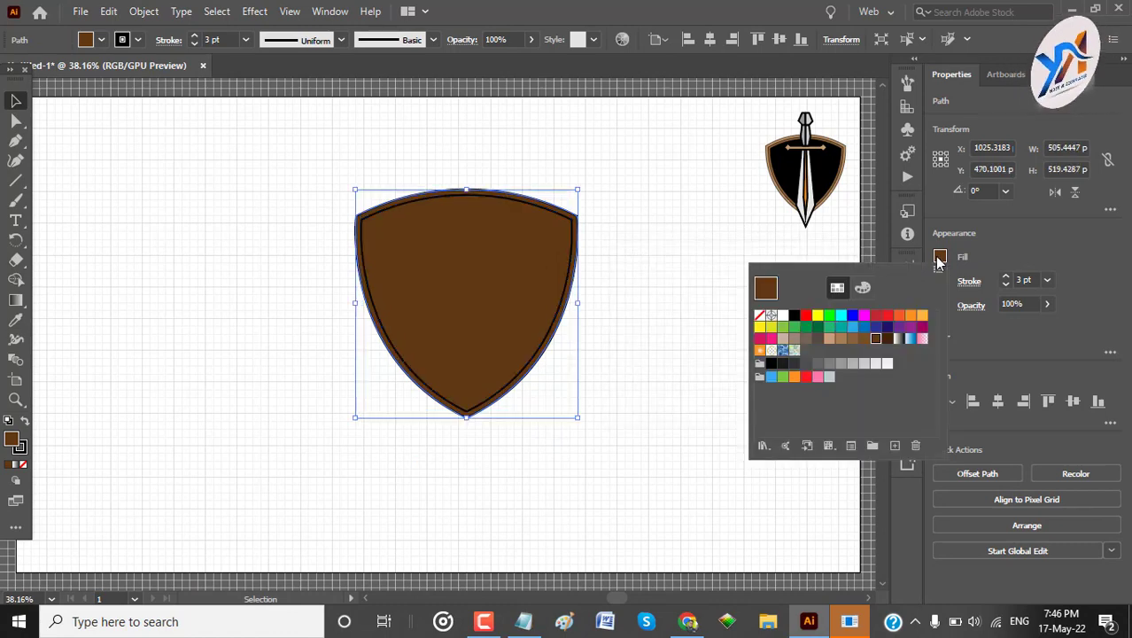
click(842, 338)
click(851, 339)
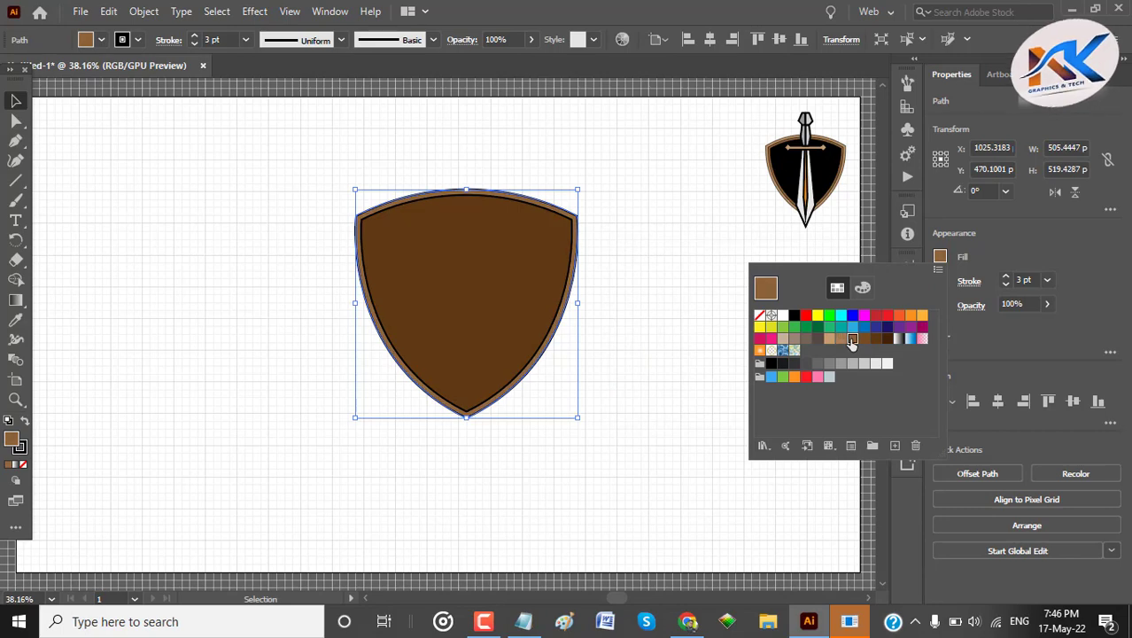
click(622, 503)
click(619, 499)
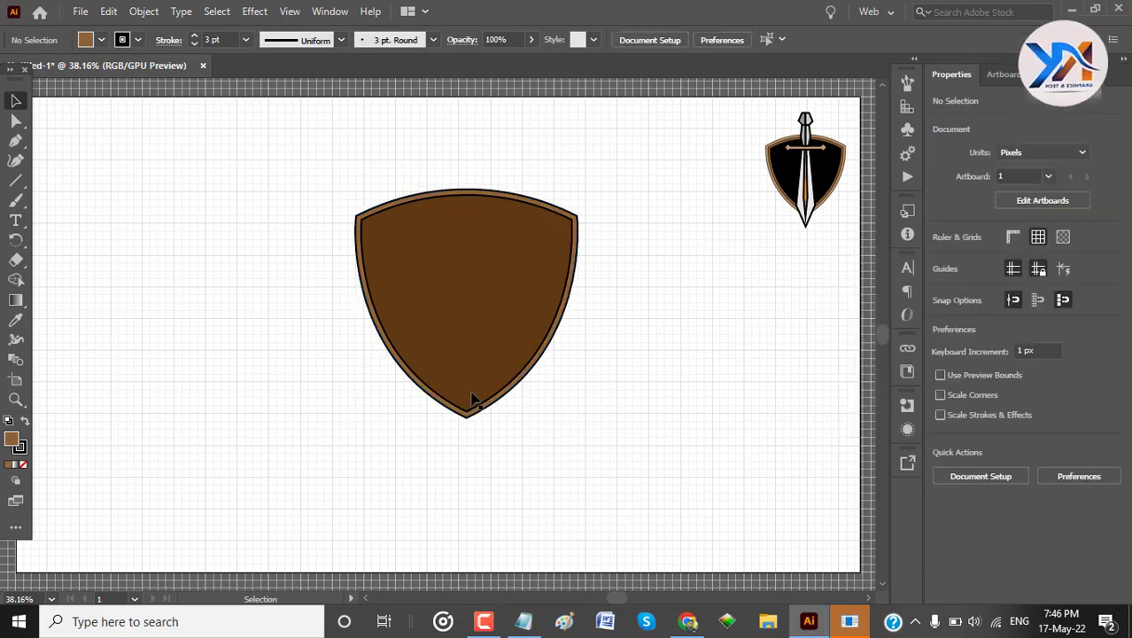
Offset the medium brown shield path outward by the same 13 px to add a third, outermost border.
click(558, 339)
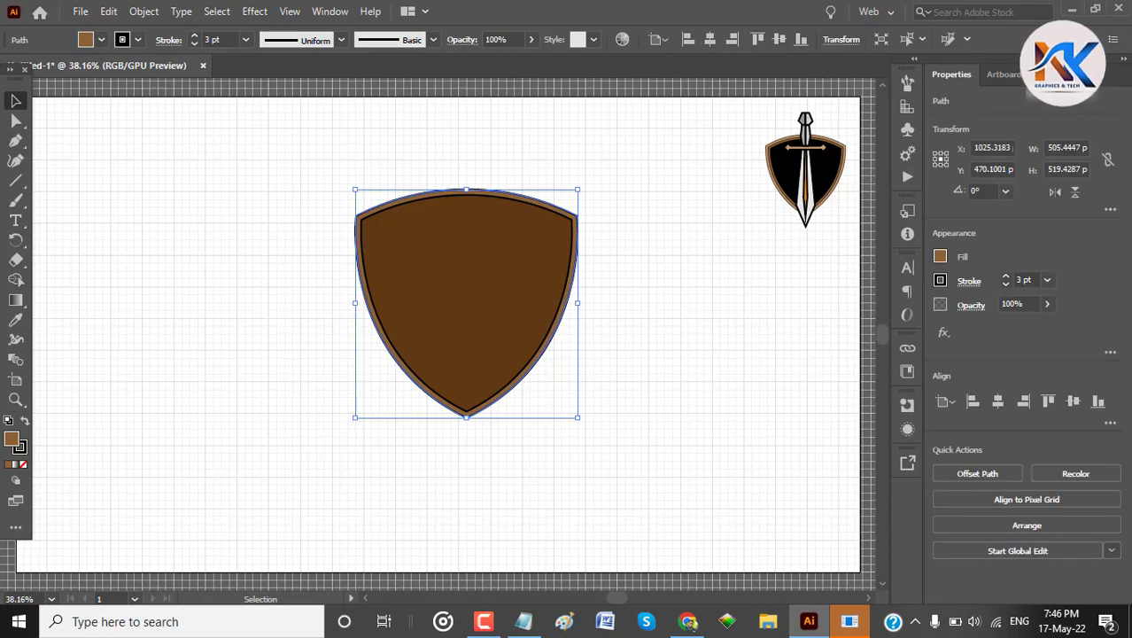
click(142, 12)
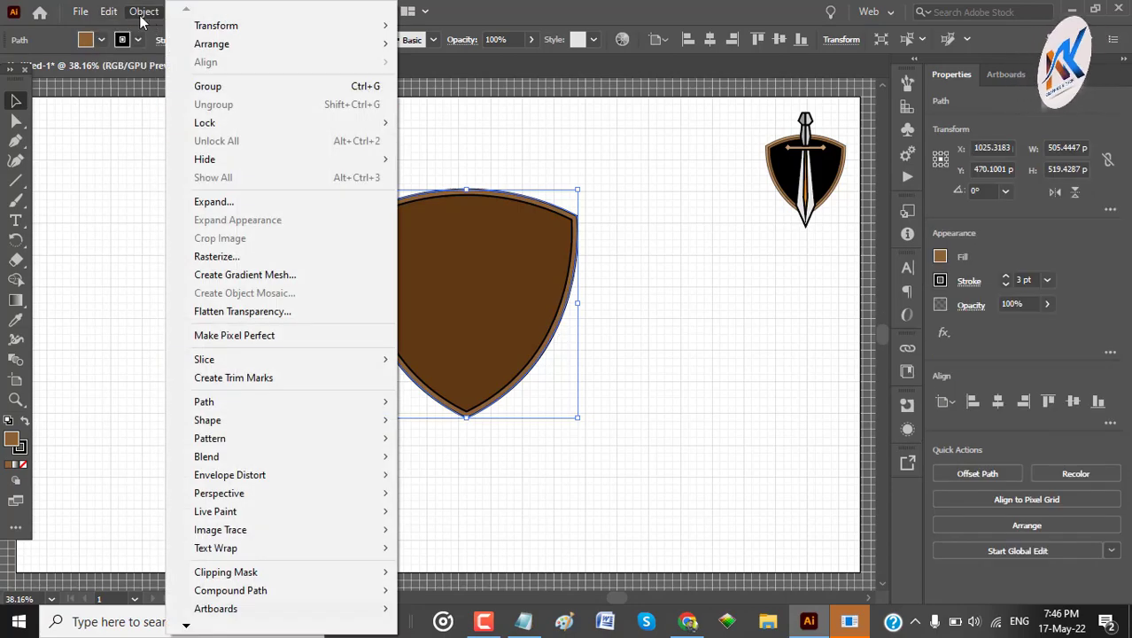
click(141, 12)
click(142, 12)
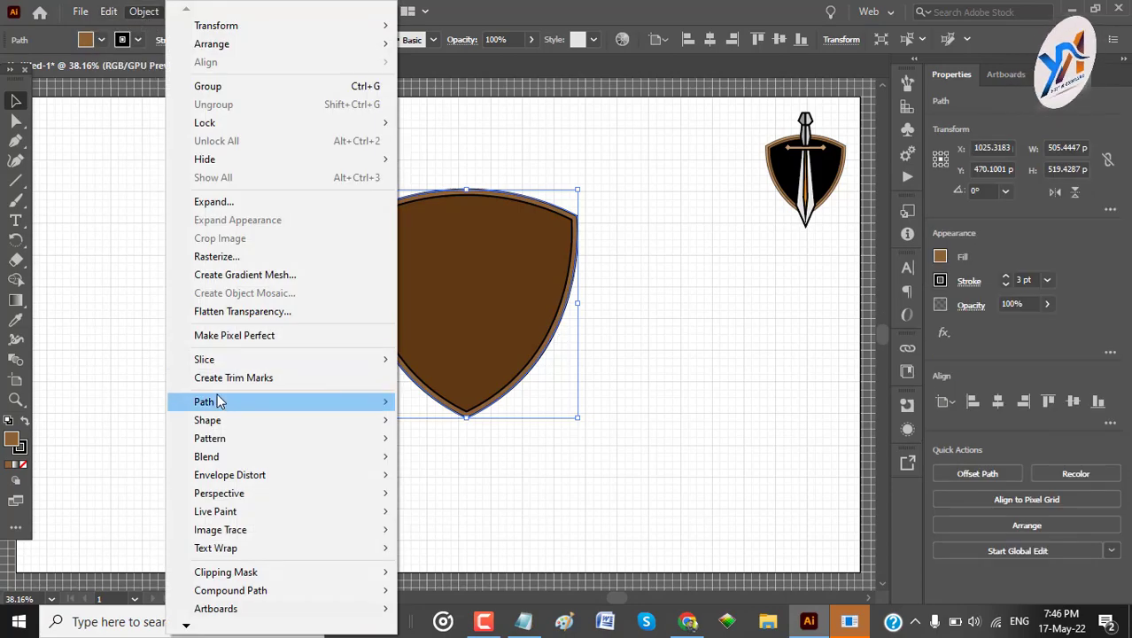
mouse_move(219, 403)
click(472, 463)
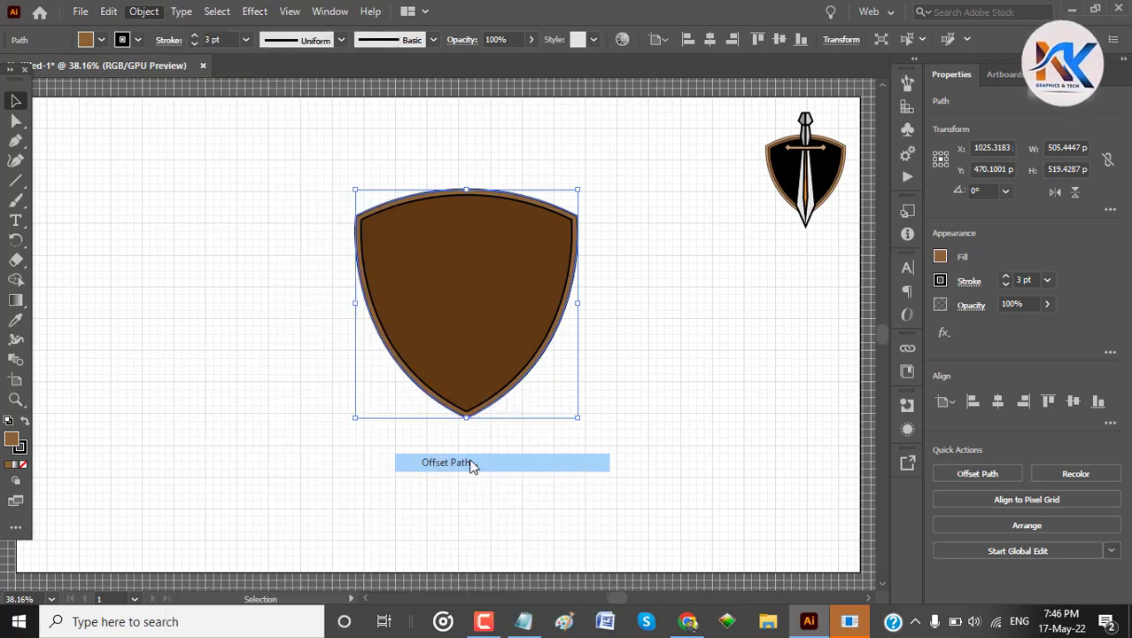
click(728, 382)
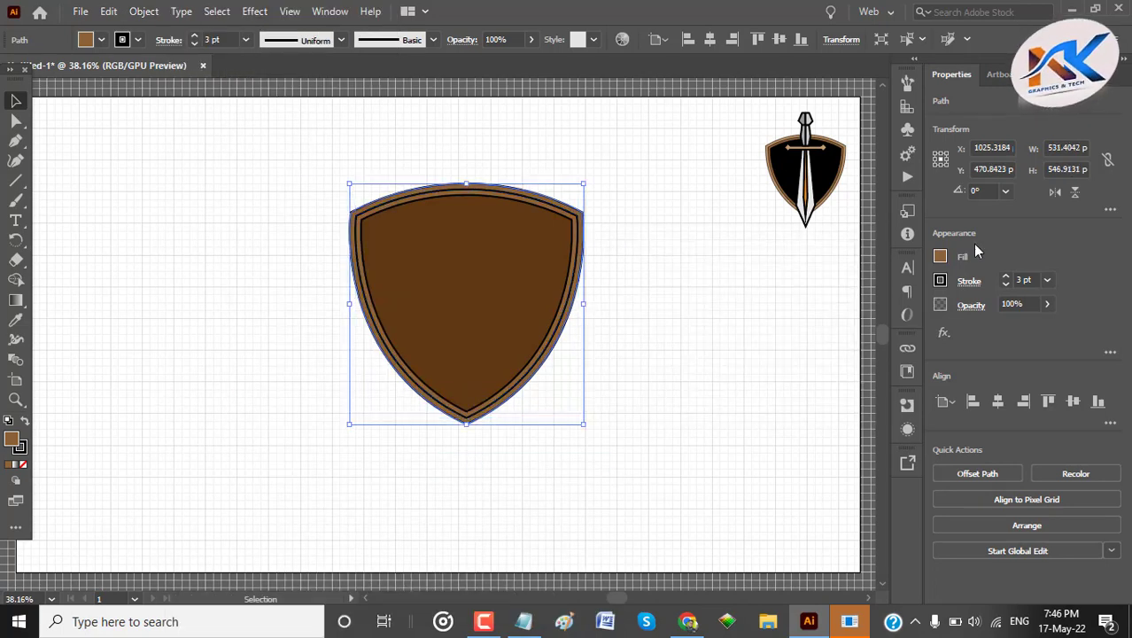
Fill the outermost shield border with the light tan swatch and deselect it.
click(940, 256)
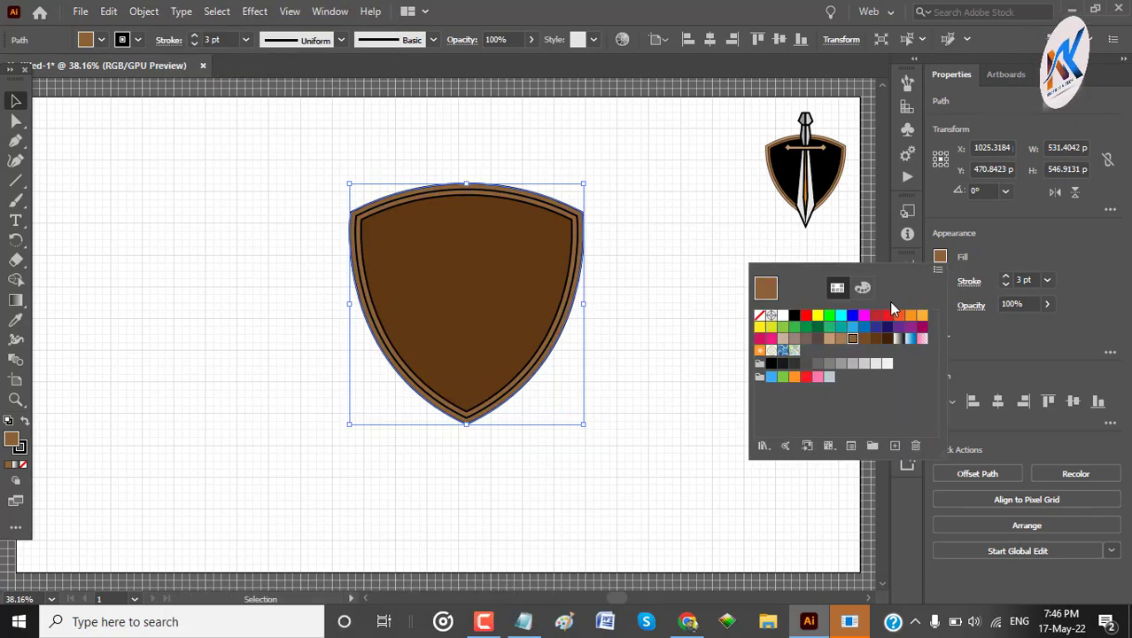
click(829, 339)
click(634, 344)
click(626, 336)
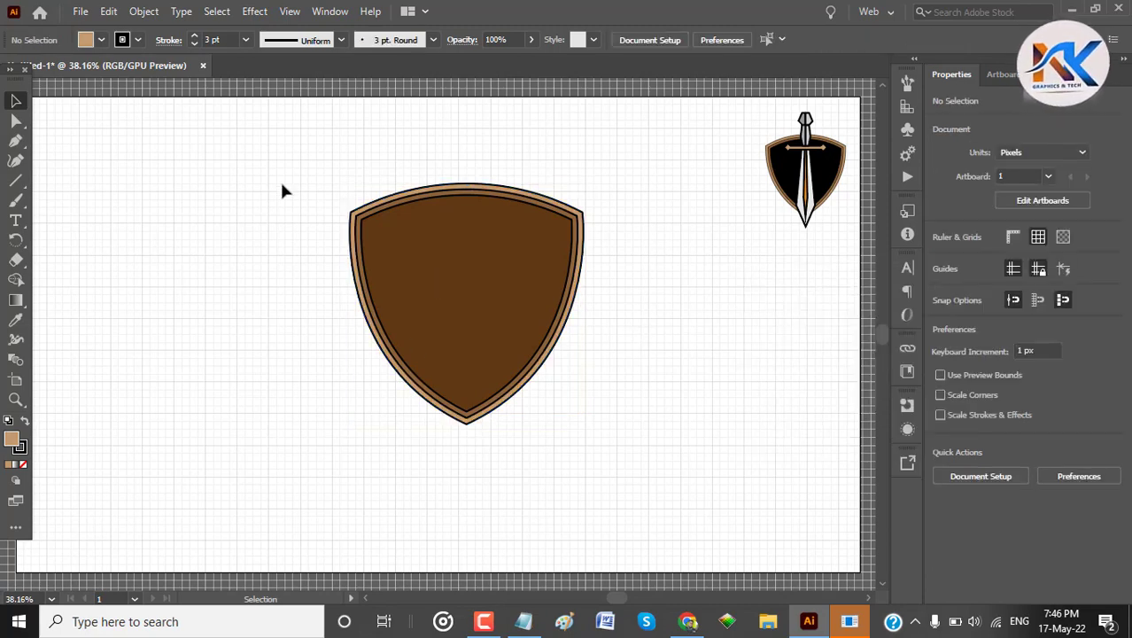
Move all three shield layers about 343 px right and 119 px down, and group them.
drag(282, 187, 497, 326)
drag(483, 283, 634, 335)
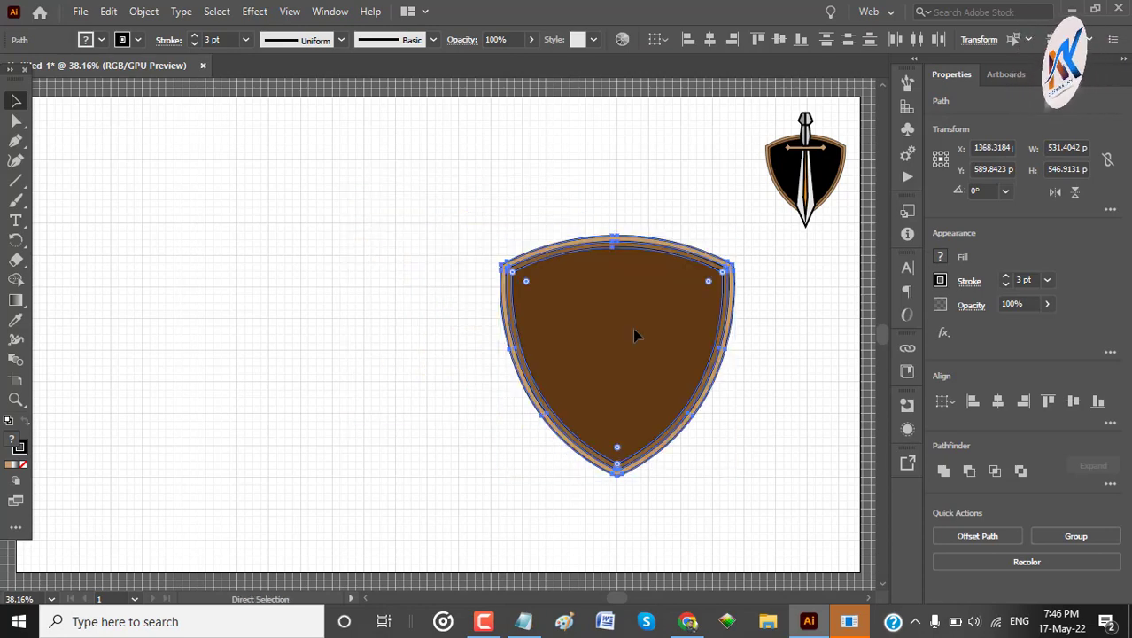
key(ctrl+g)
click(522, 196)
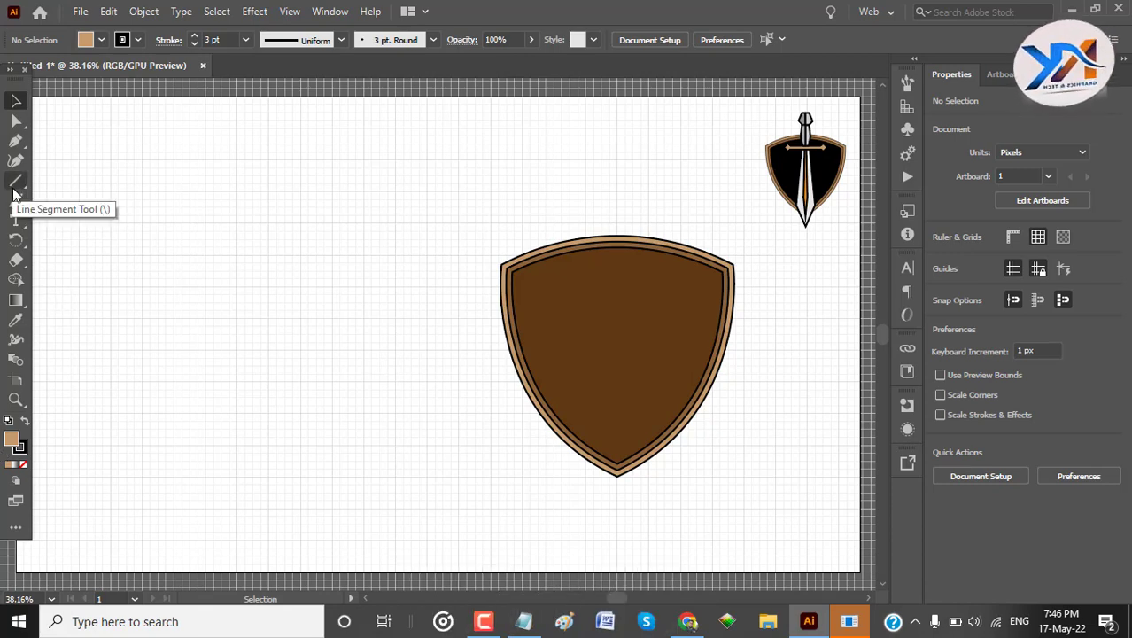
Draw the left side of the sword blade with the Pen tool as a vertical line ending in a diagonal tip, about 76 by 534 px overall.
click(16, 140)
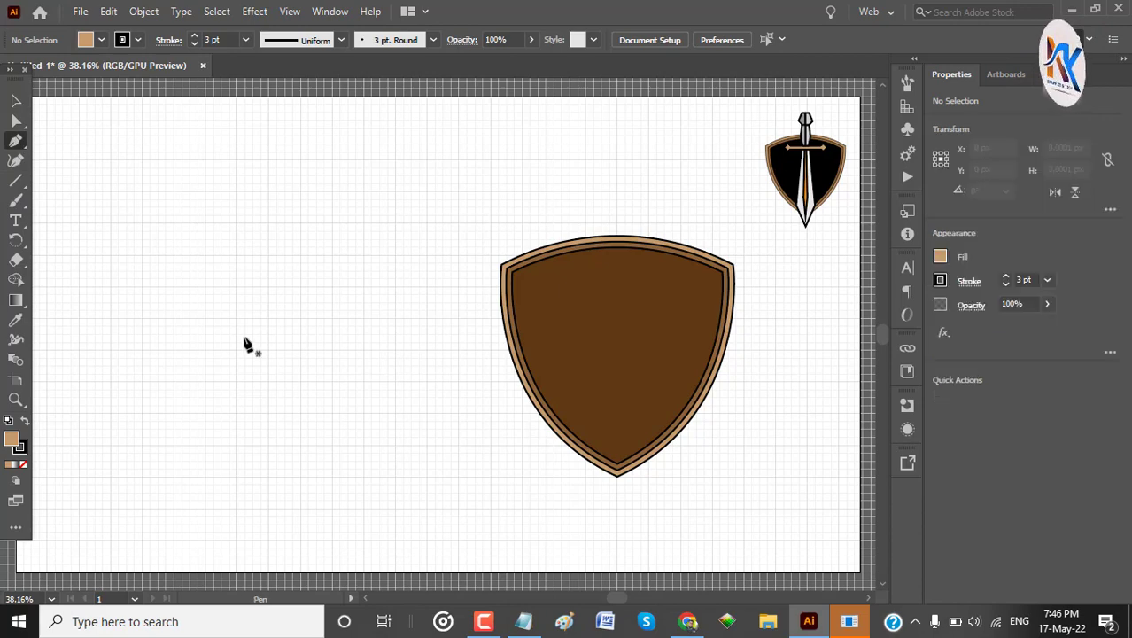
click(235, 256)
click(235, 411)
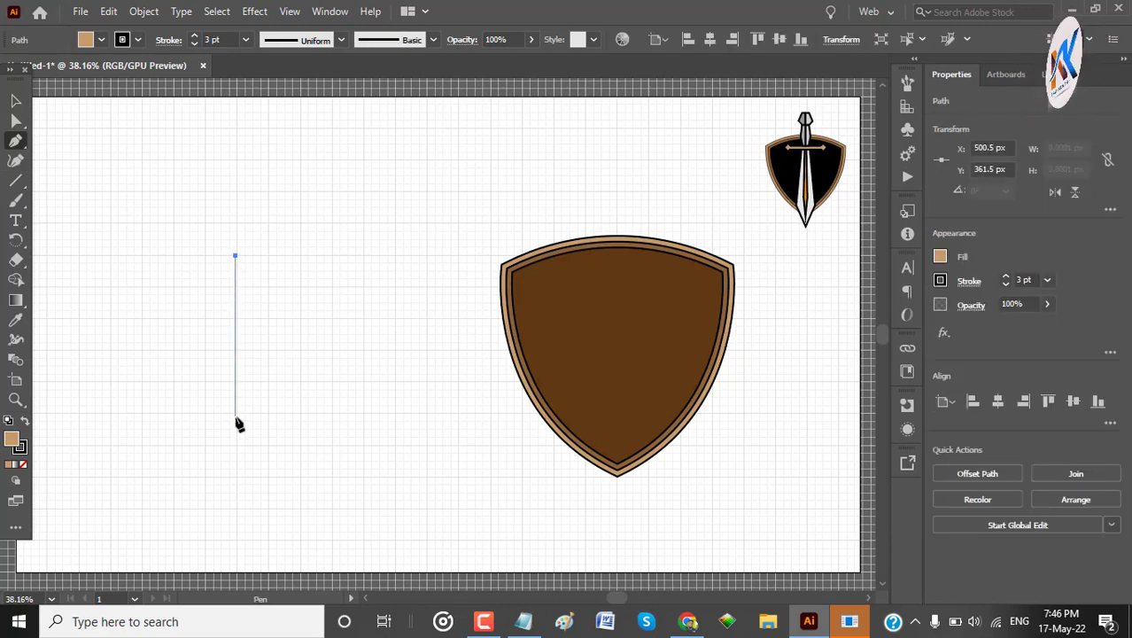
click(235, 417)
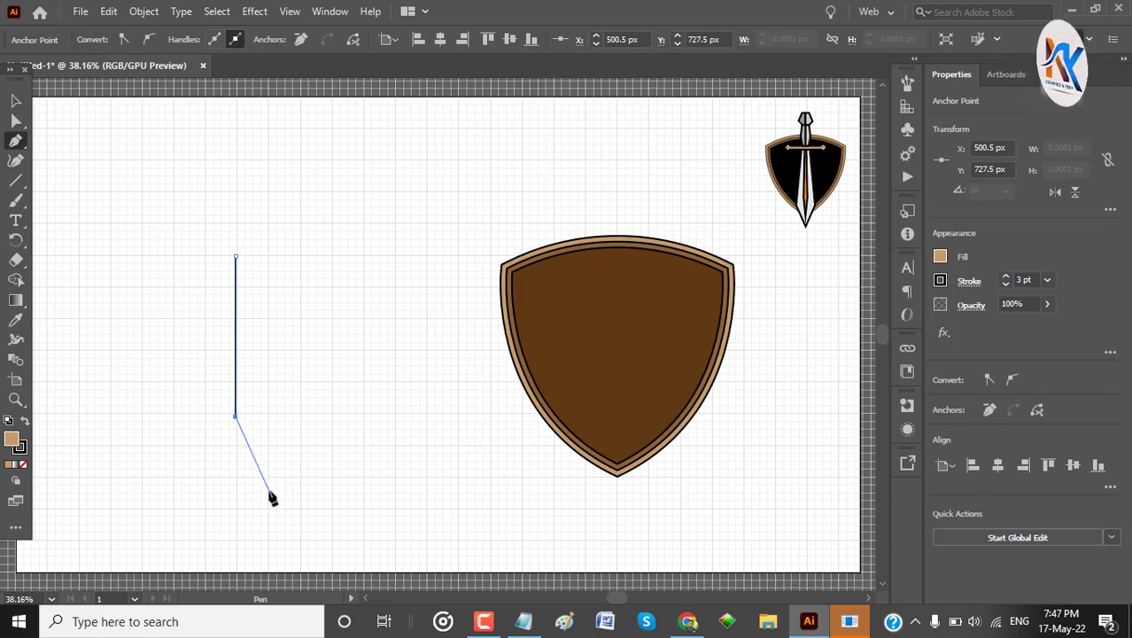
click(270, 491)
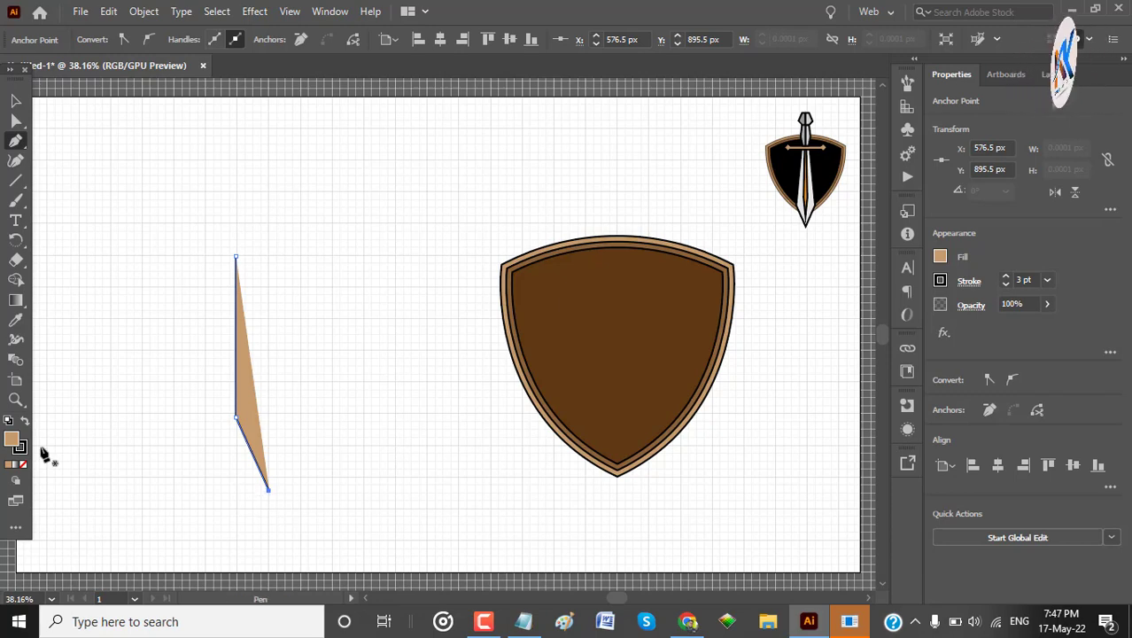
click(16, 100)
click(304, 475)
Remove the fill from the open sword blade path, leaving only its 3 pt stroke.
click(257, 442)
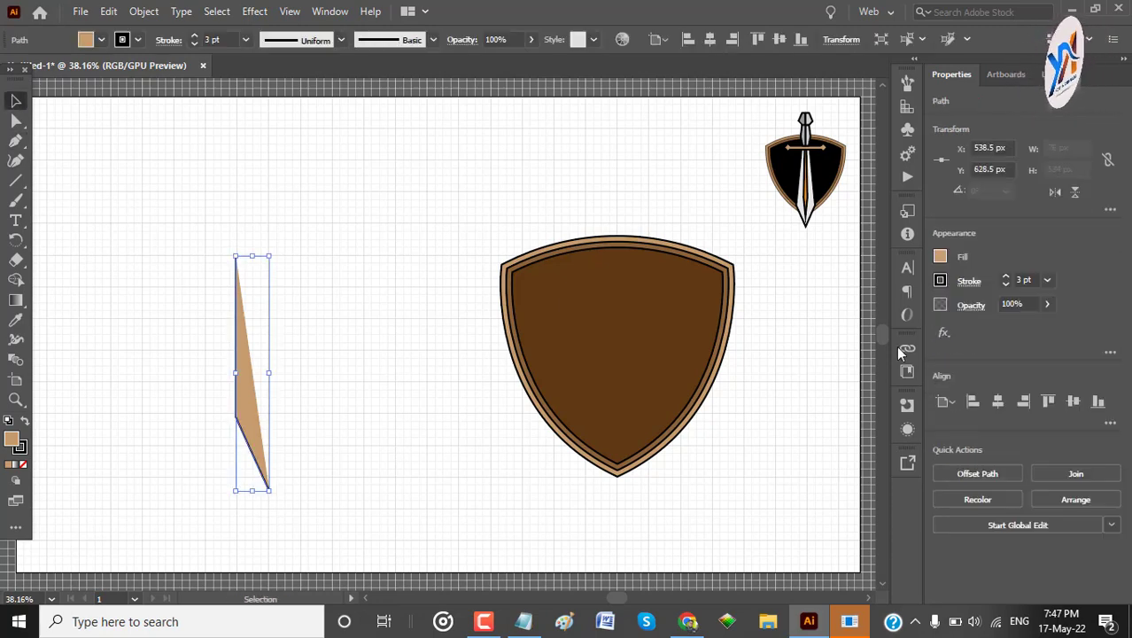
click(941, 257)
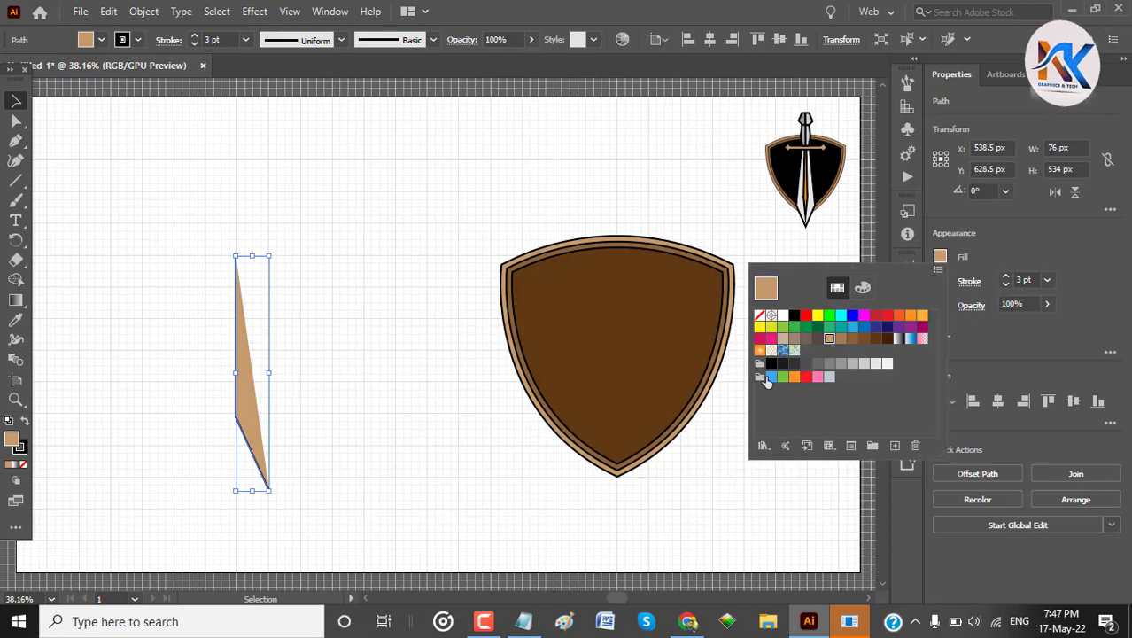
click(760, 316)
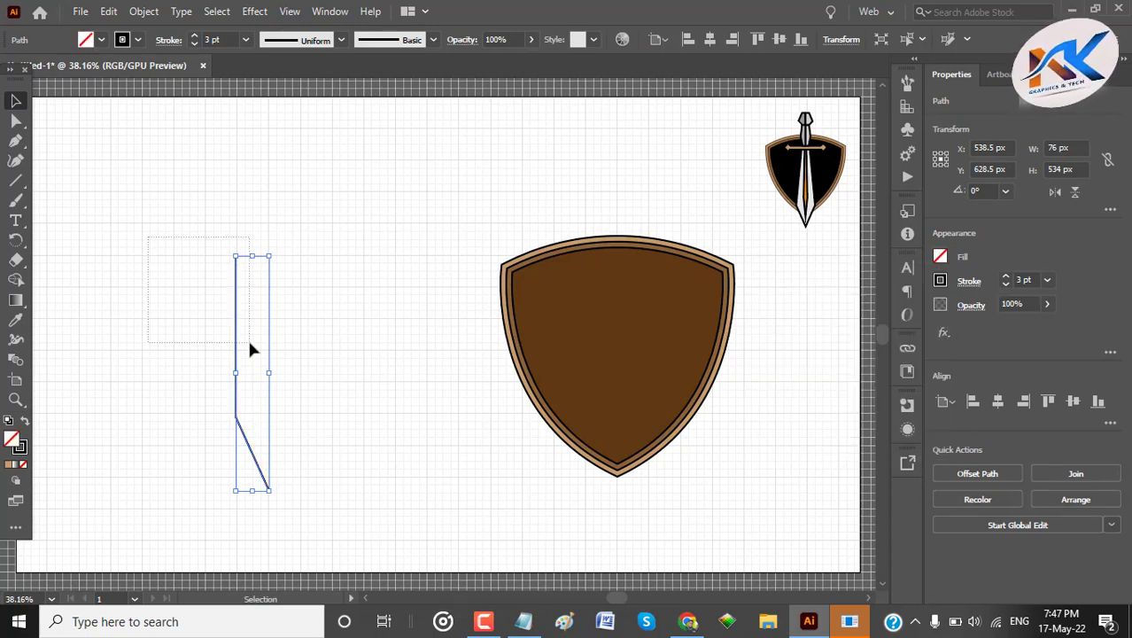
Reflect a copy of the left blade half across the vertical axis and move it 70 px right to meet at the tip.
click(363, 330)
click(243, 303)
right_click(241, 303)
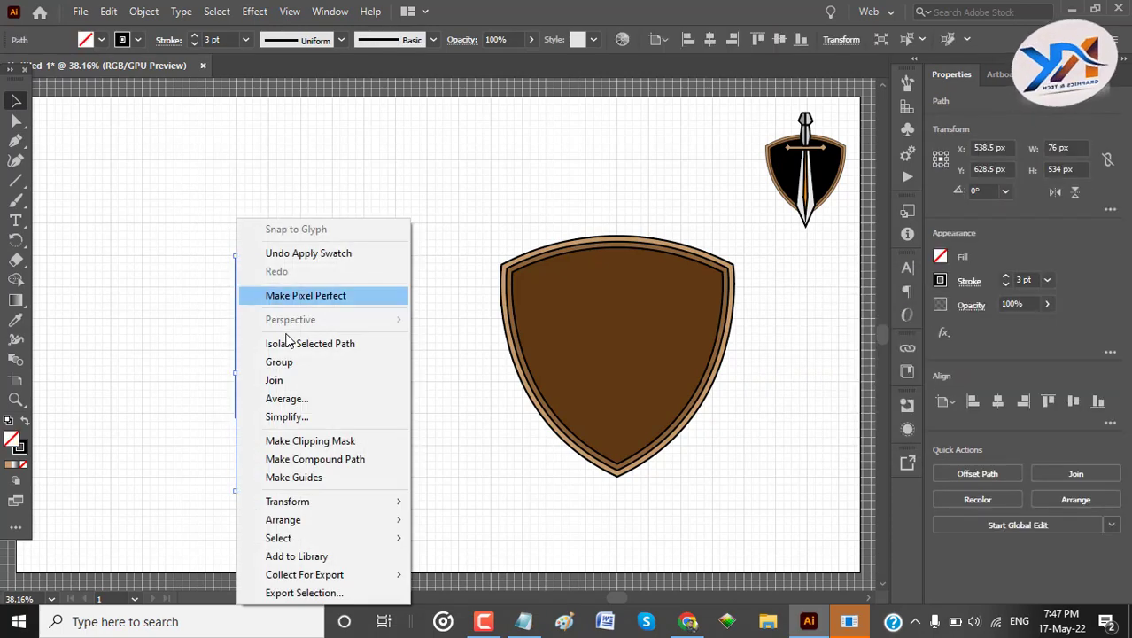
mouse_move(310, 502)
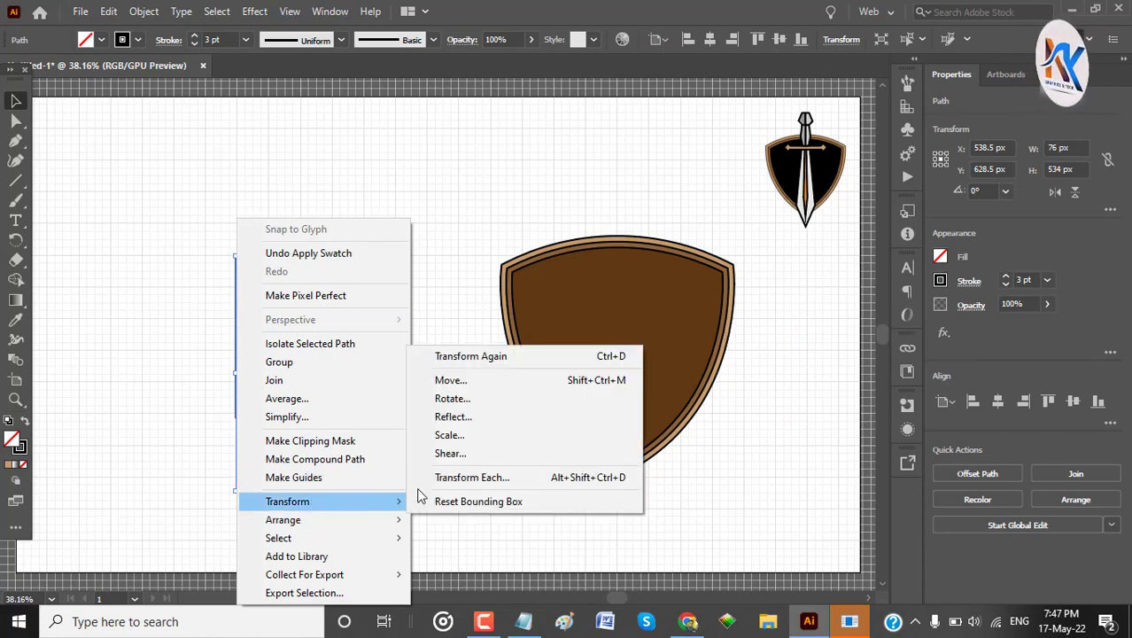
click(452, 416)
click(868, 589)
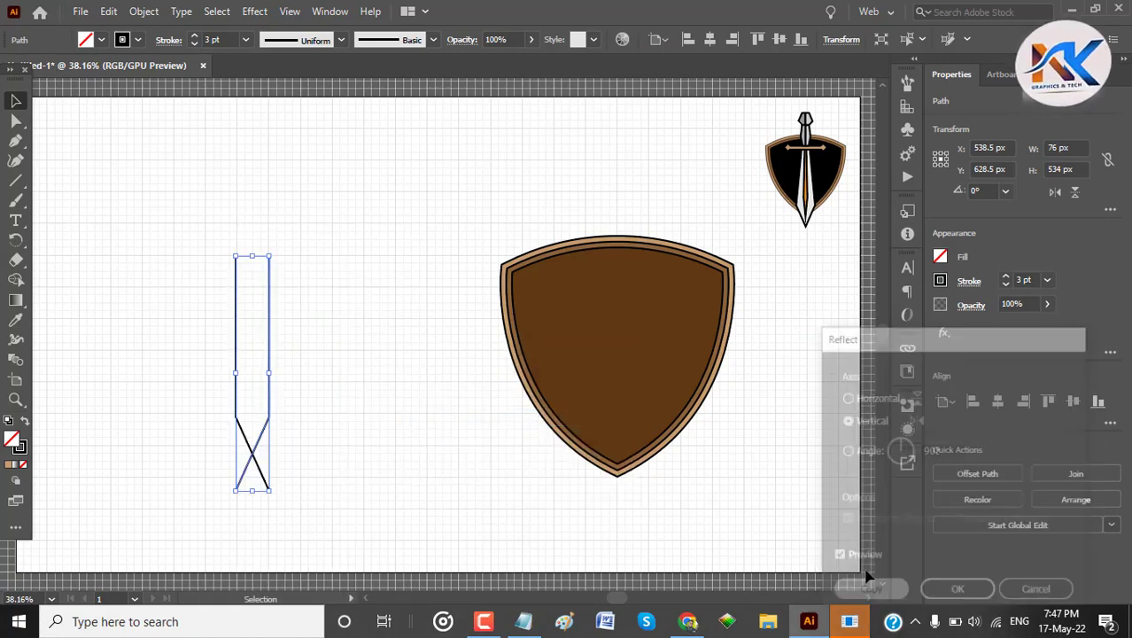
key(shift+Right)
key(shift+Right)
key(shift+Right)
key(shift+Right)
key(shift+Right)
key(shift+Right)
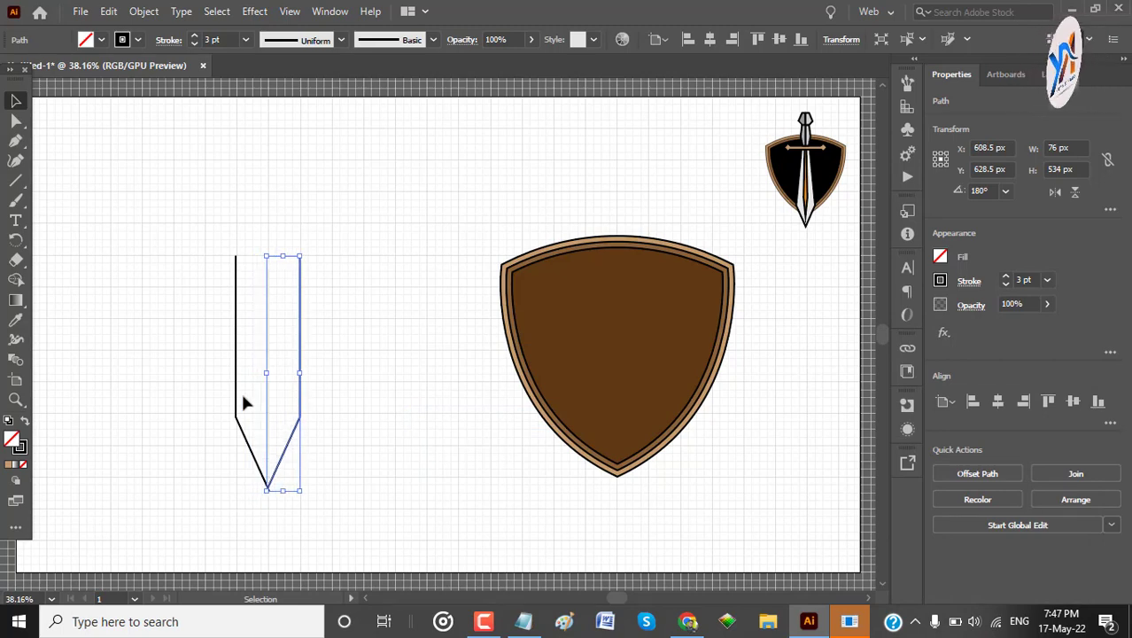
click(187, 339)
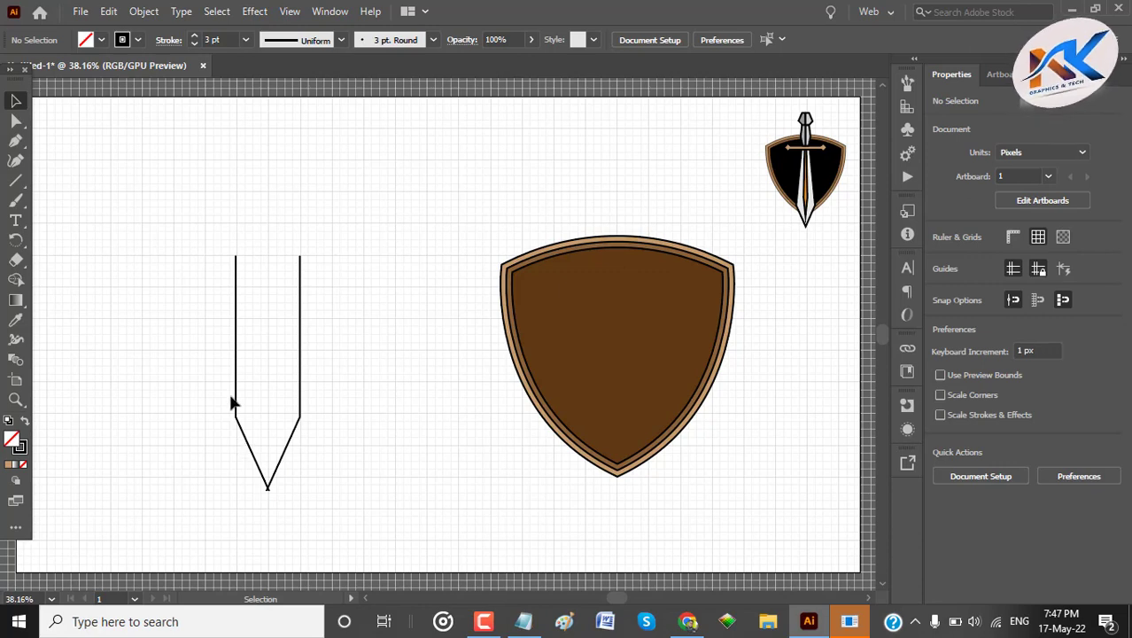
Delete the mirrored right blade half with the straight vertical edge.
drag(342, 415, 342, 414)
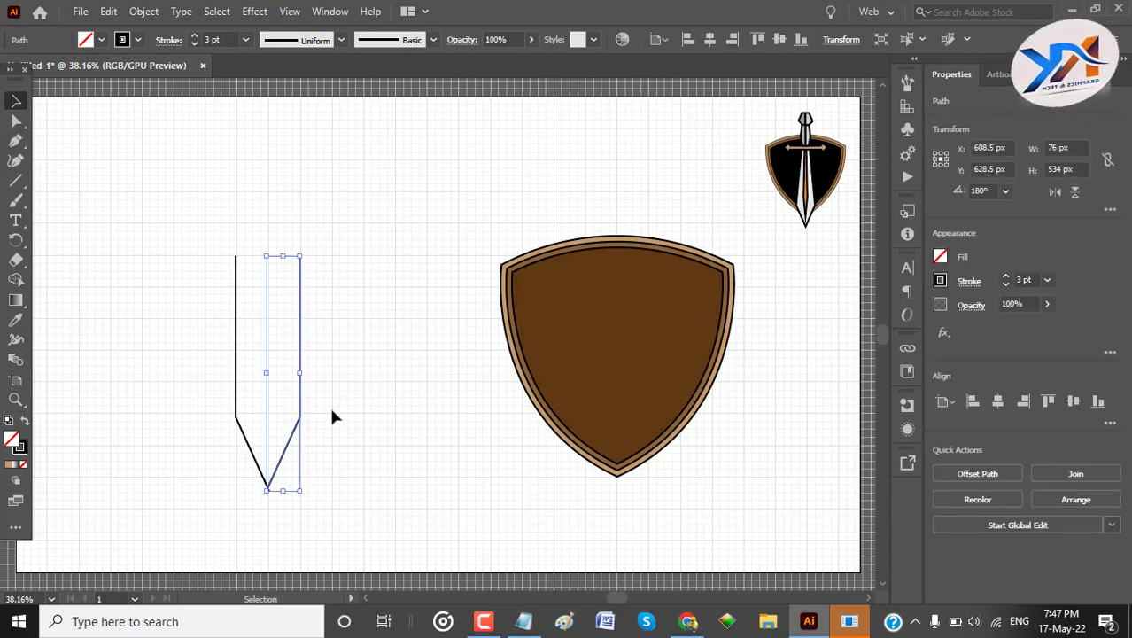
key(Delete)
Move the top anchor point of the remaining blade half inward with the Curvature tool to taper it, about 539 px tall overall.
drag(160, 275, 286, 343)
key(shift+grave)
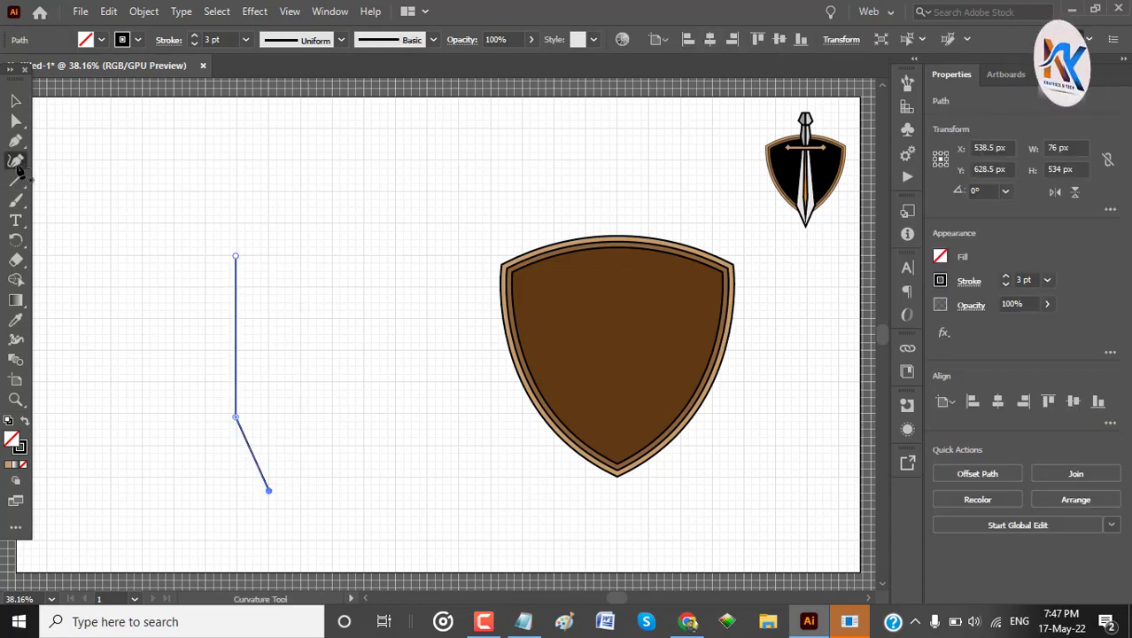
mouse_move(236, 258)
mouse_down()
mouse_move(267, 259)
mouse_move(256, 254)
mouse_up()
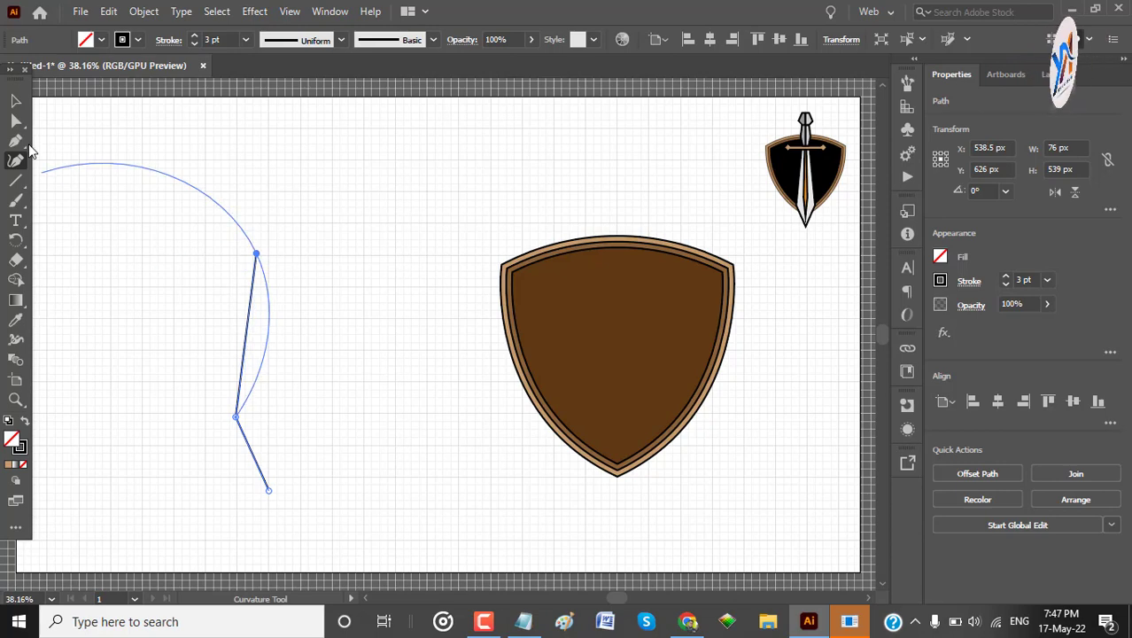
click(16, 101)
Reflect a copy of the tapered blade half across the vertical axis and move it 70 px right to form the other side.
drag(164, 157, 388, 506)
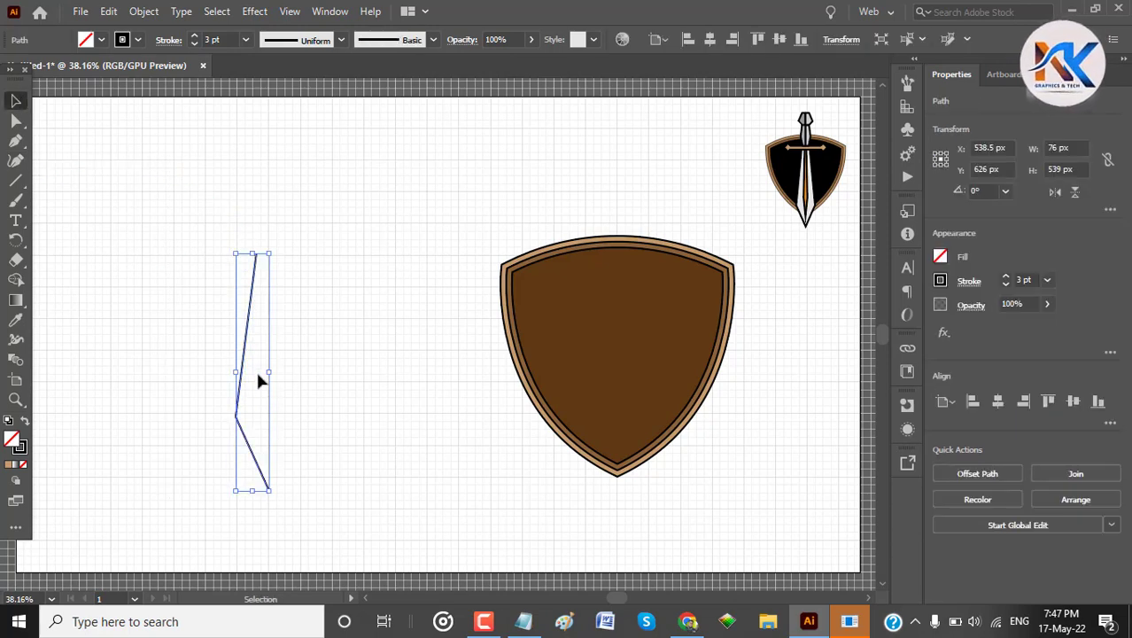
right_click(248, 353)
mouse_move(421, 503)
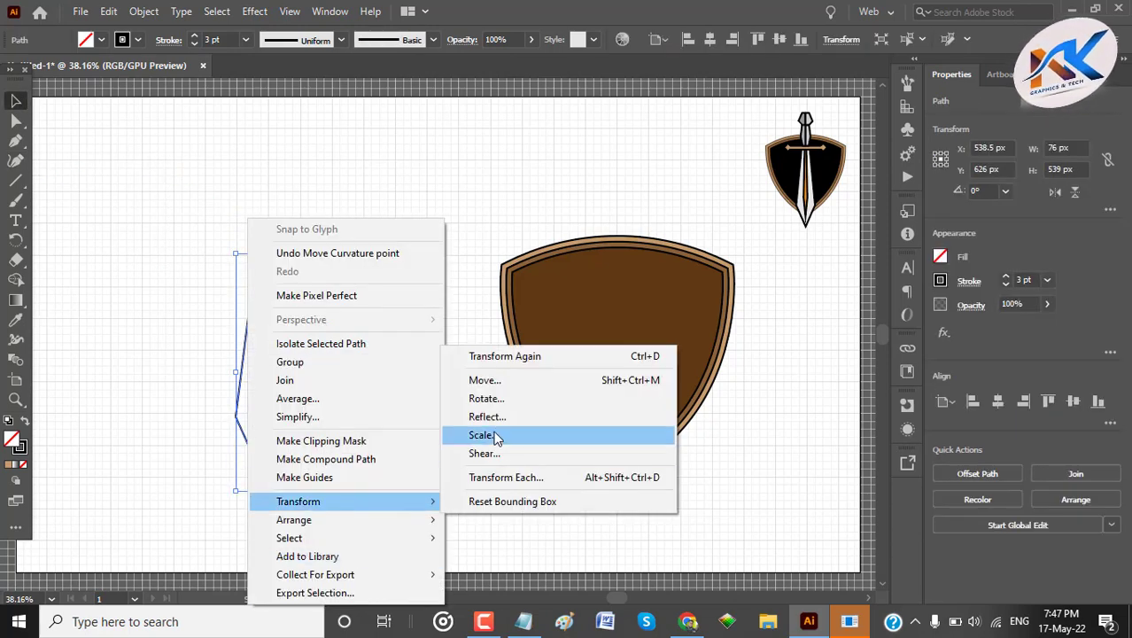
click(486, 417)
click(866, 589)
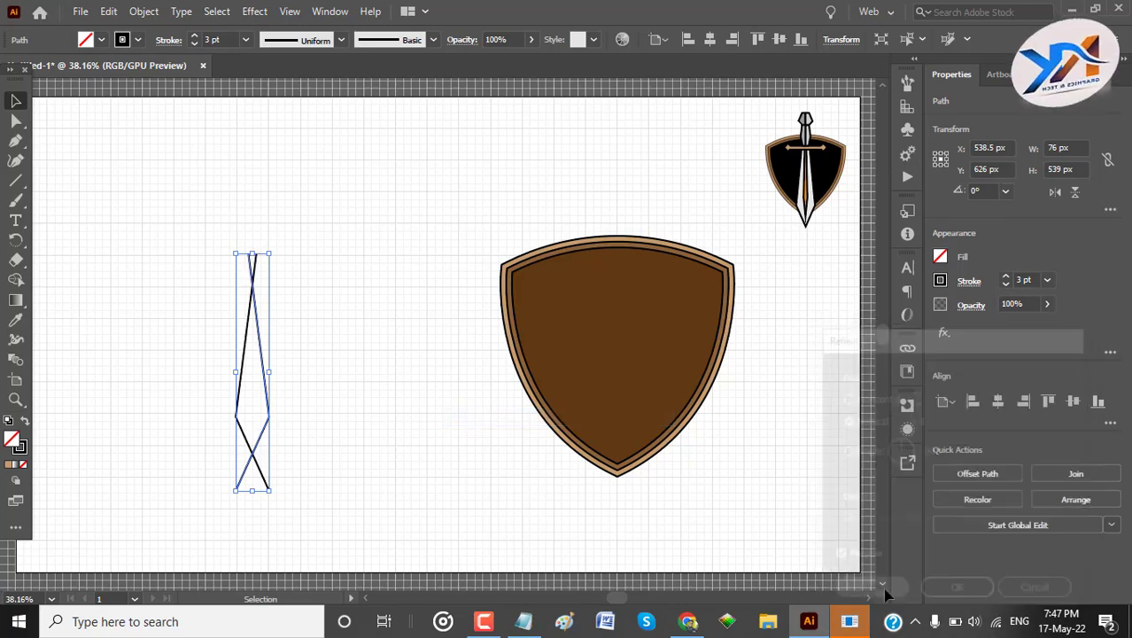
key(shift+Right)
key(shift+Right)
key(shift+Right)
key(shift+Right)
key(shift+Right)
key(shift+Right)
key(shift+Right)
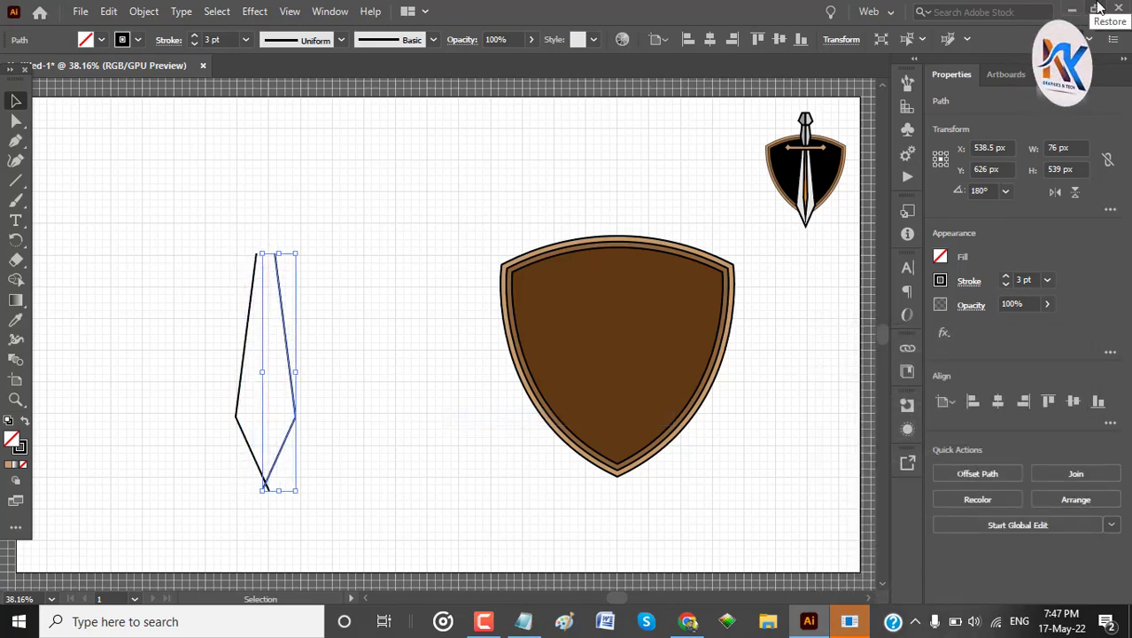
key(shift+Right)
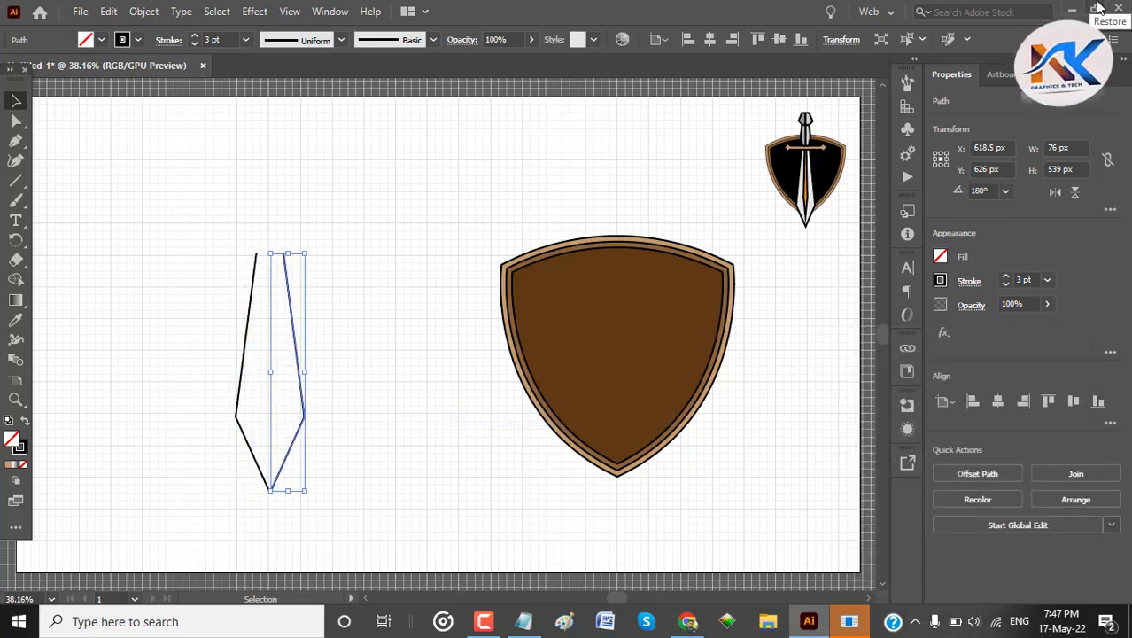
key(shift+Left)
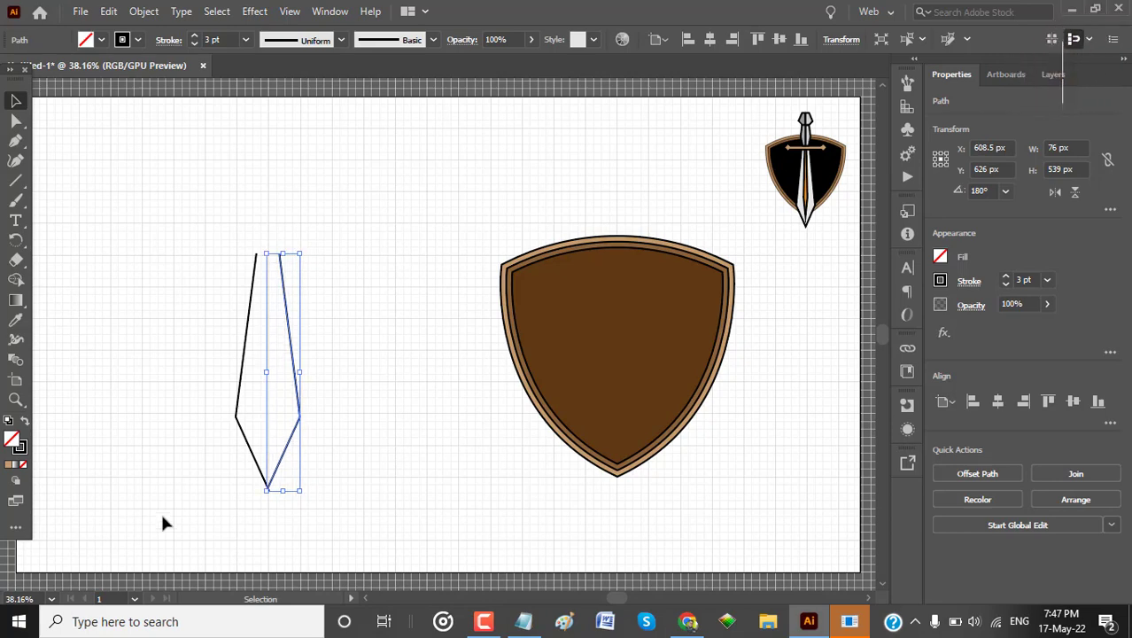
click(139, 334)
Stretch both blade halves together downward at the tip to about 580.5 px tall, keeping their width.
click(273, 474)
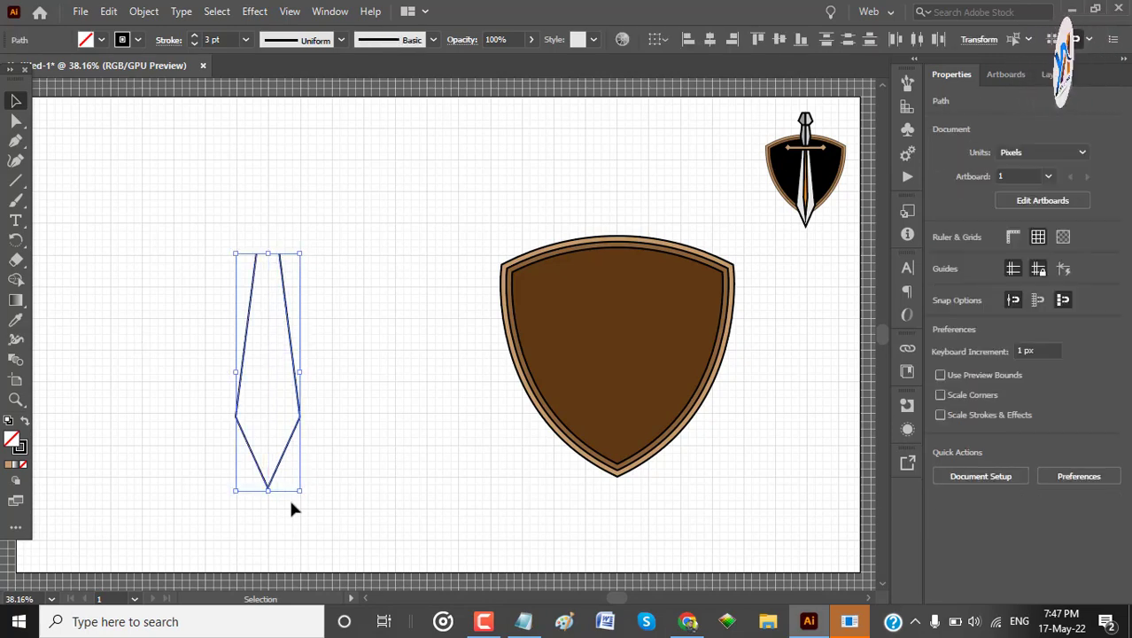
drag(267, 488, 267, 507)
click(363, 476)
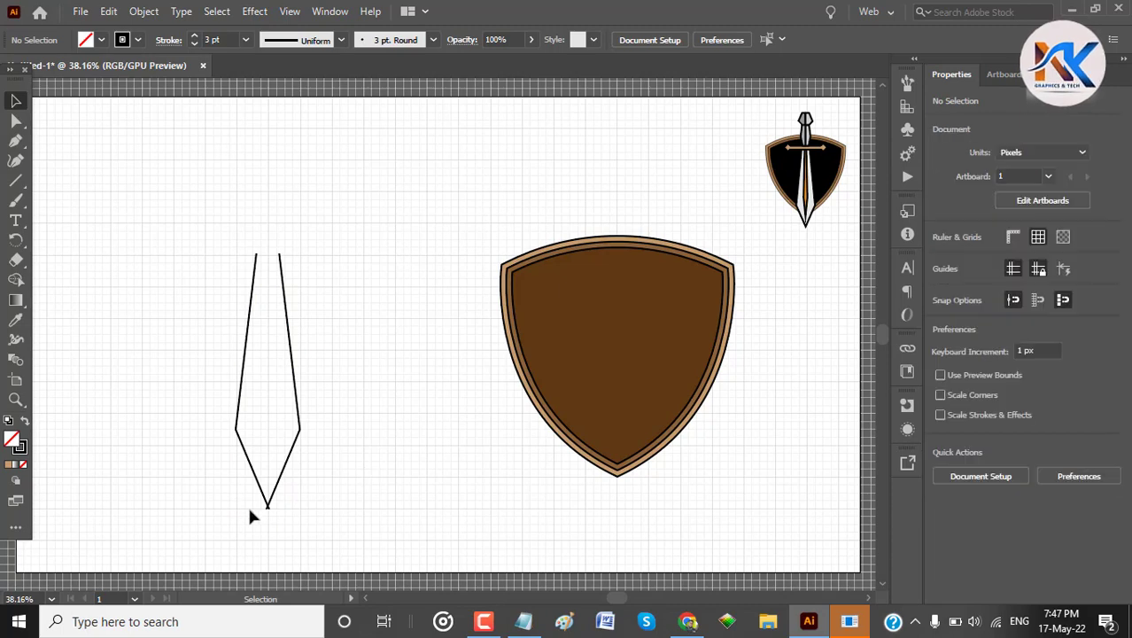
drag(196, 416, 332, 465)
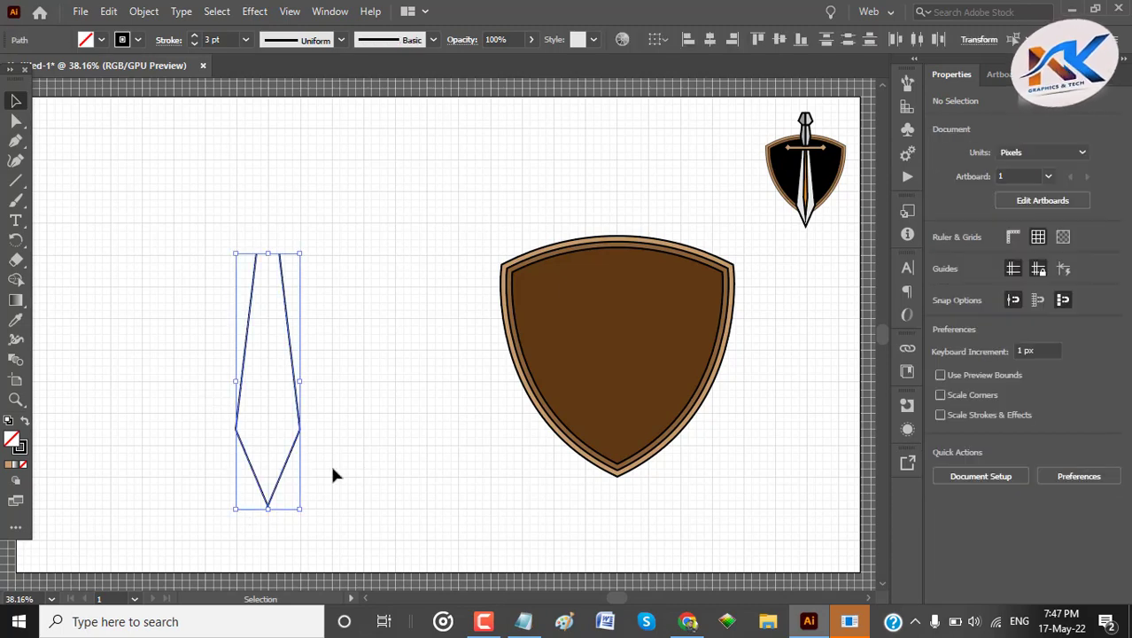
click(395, 305)
Shift the top anchor point of the left blade half slightly outward with the Curvature tool.
drag(244, 263, 259, 282)
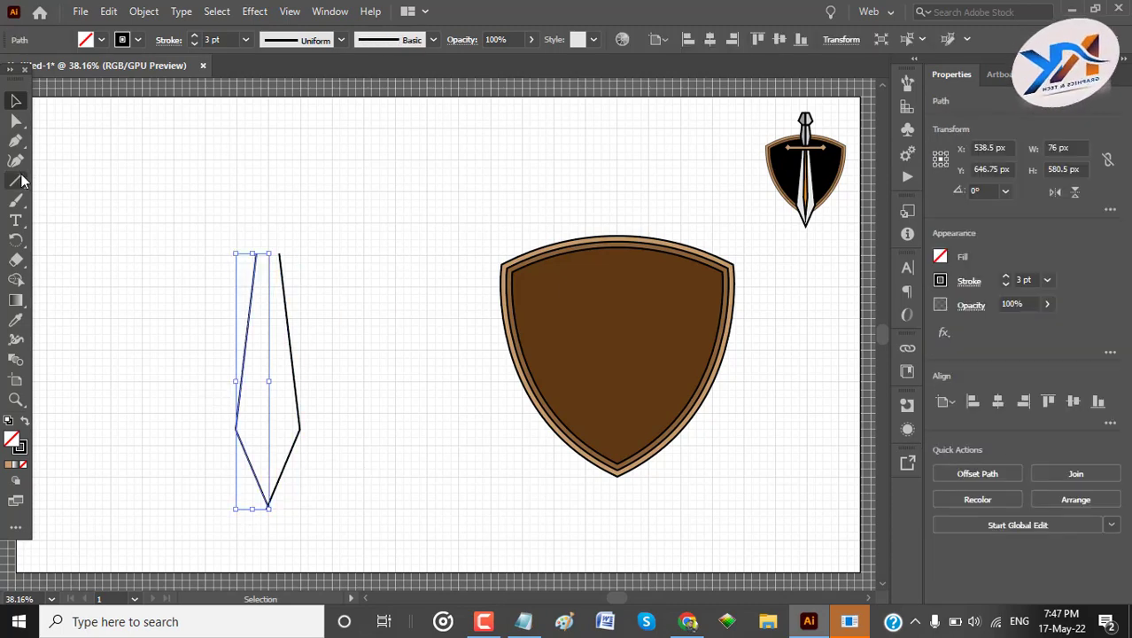
click(381, 323)
click(256, 282)
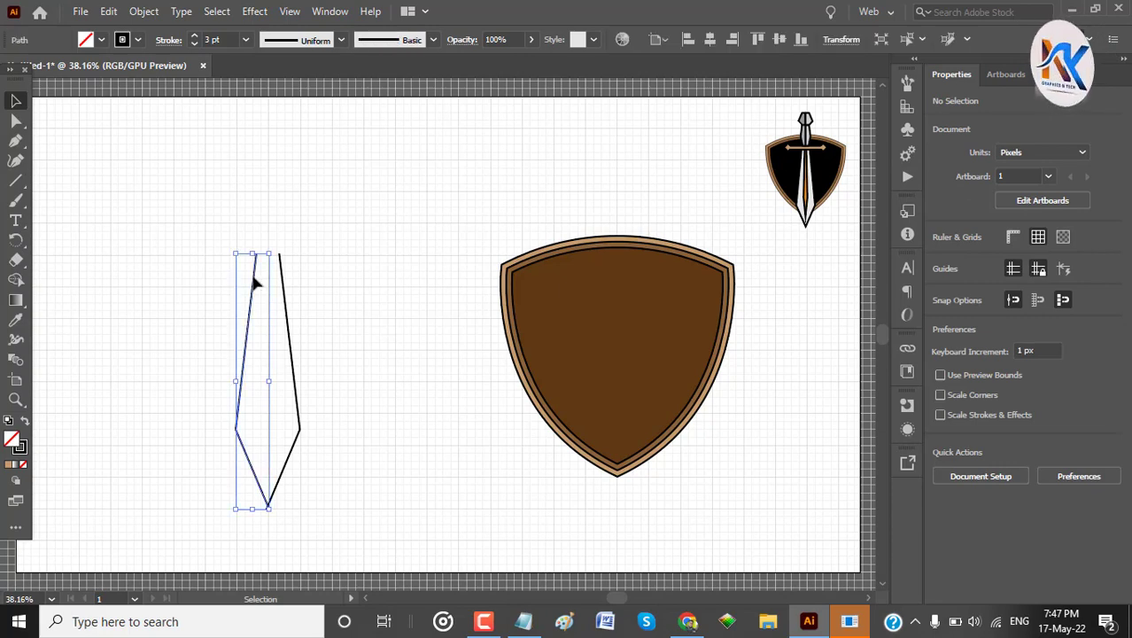
click(16, 162)
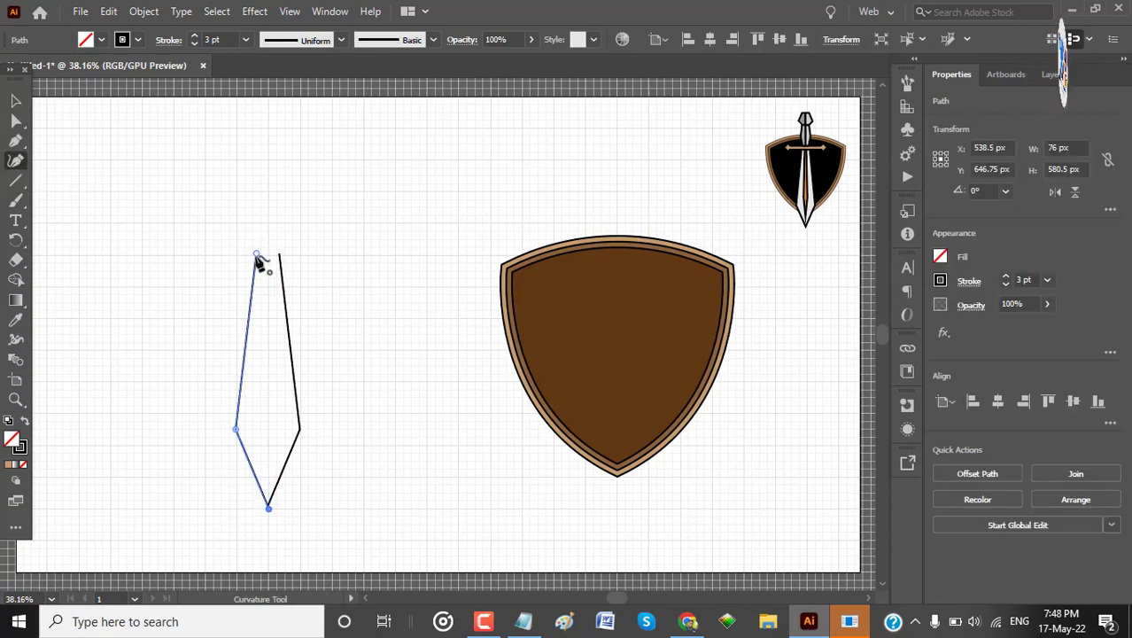
drag(258, 258, 299, 397)
click(15, 100)
Delete the outdated right blade half.
click(262, 297)
click(311, 468)
key(Delete)
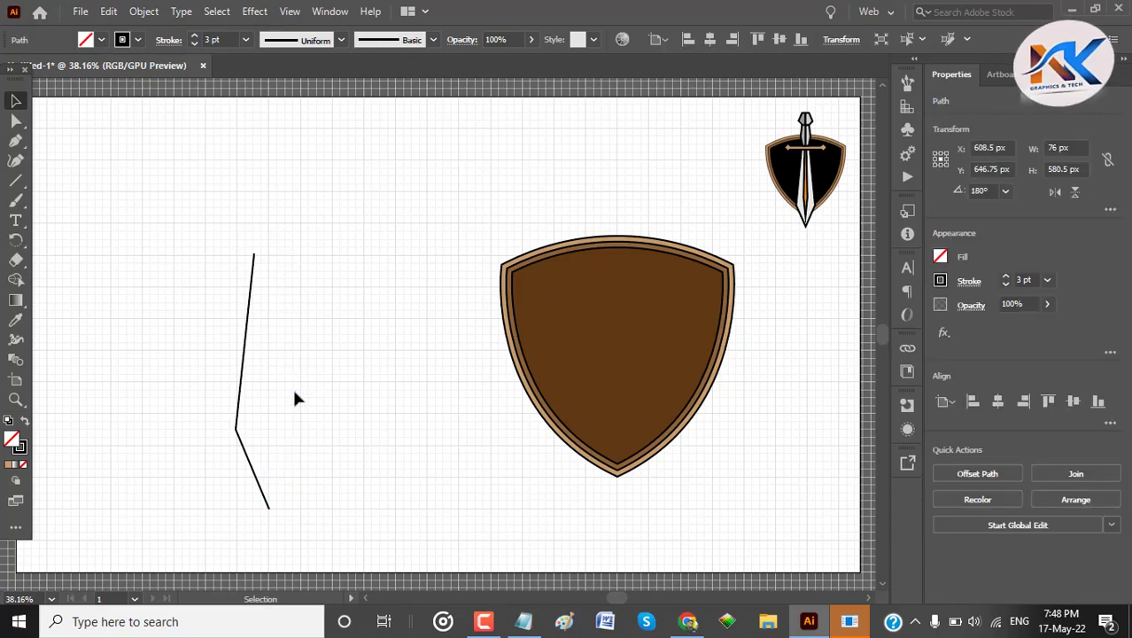
Reflect a copy of the adjusted left blade half across the vertical axis and move it 70 px right so the tips meet.
click(241, 397)
right_click(243, 397)
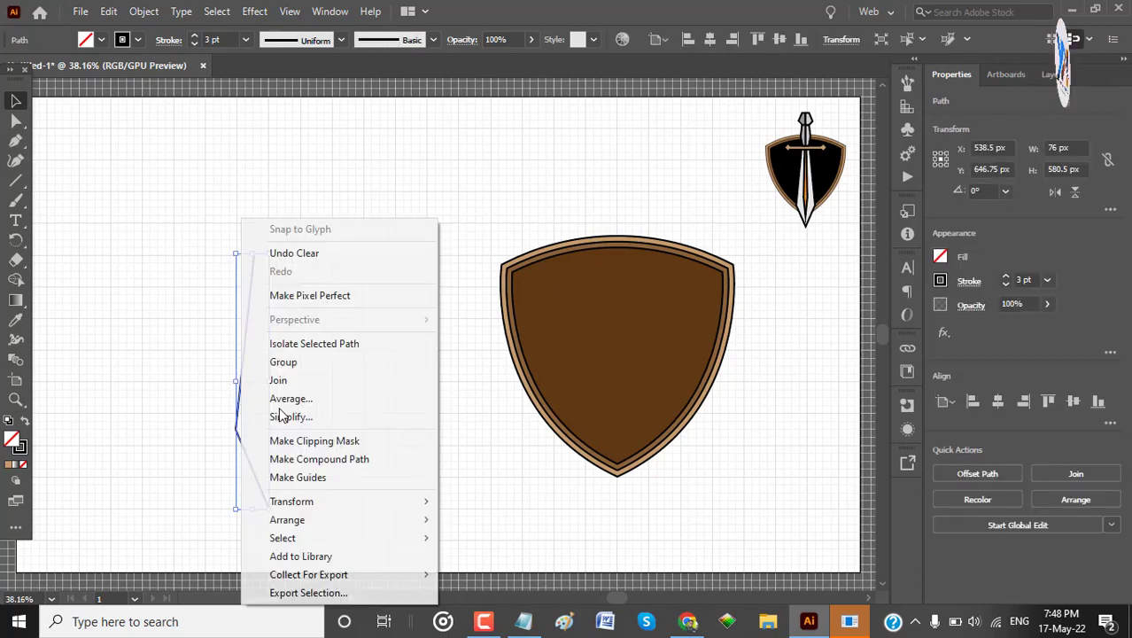
mouse_move(293, 502)
click(470, 414)
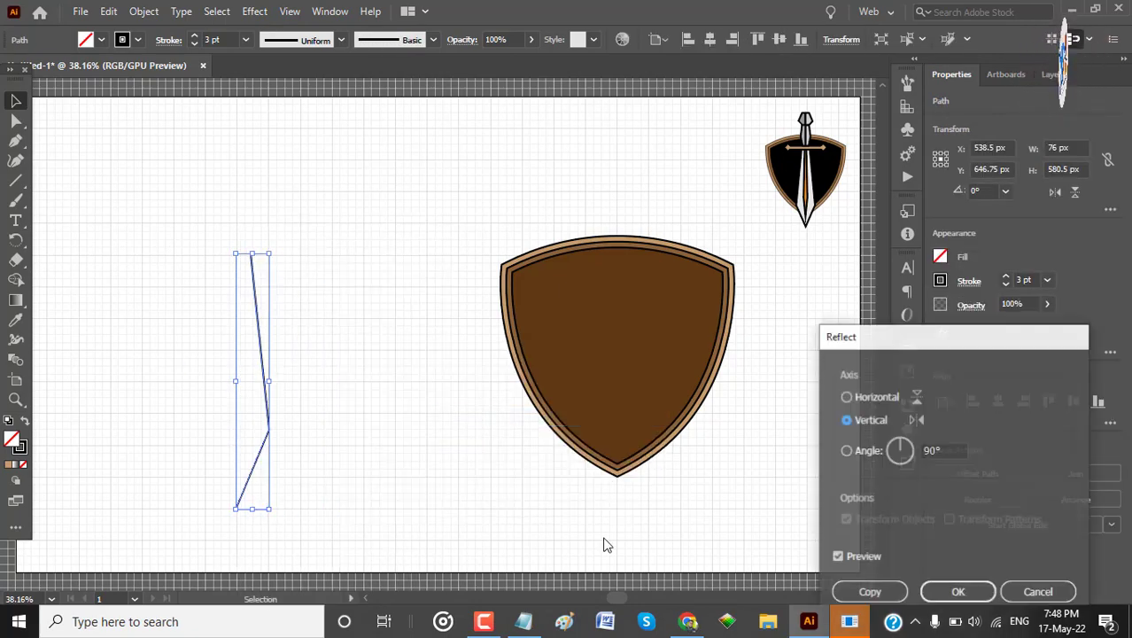
click(870, 591)
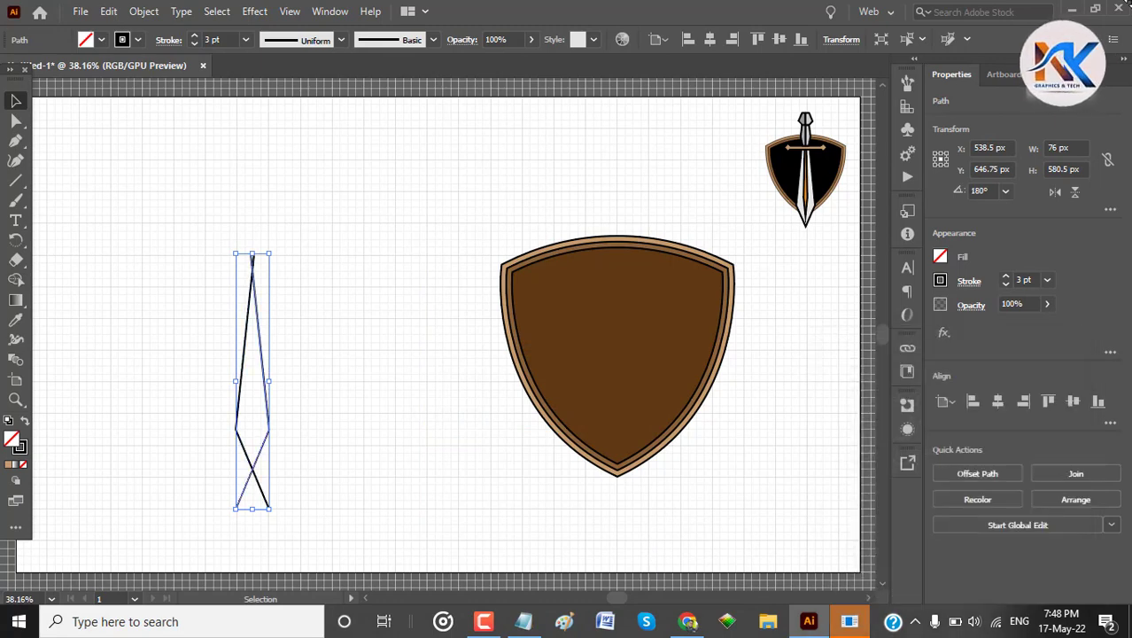
key(shift+Right)
key(shift+Right)
key(shift+Right)
key(shift+Right)
key(shift+Right)
key(shift+Right)
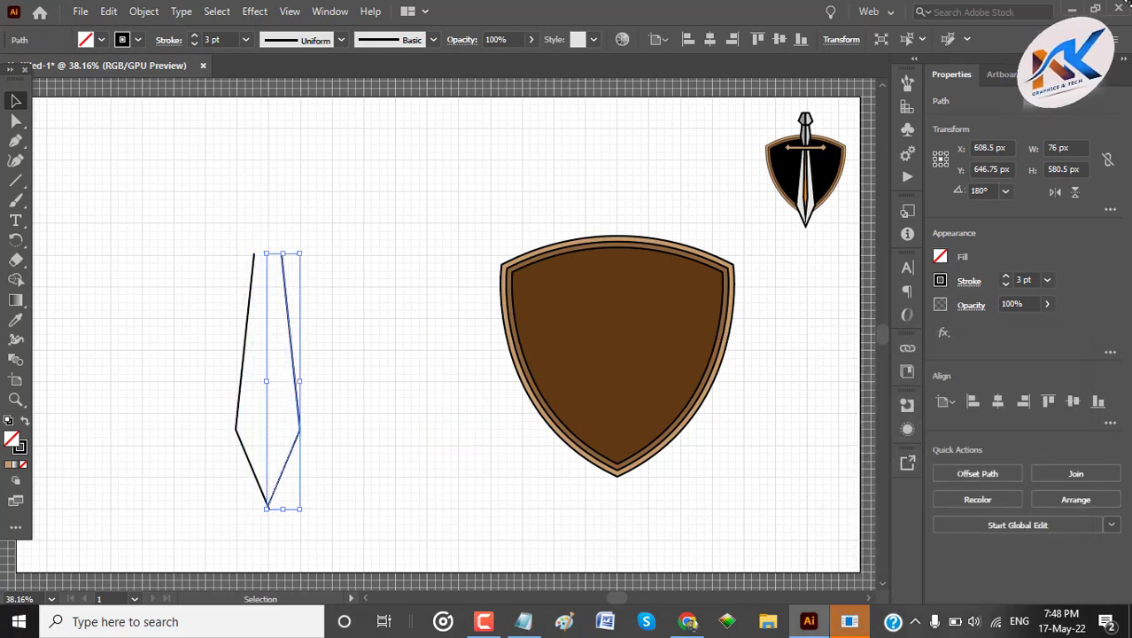
click(225, 351)
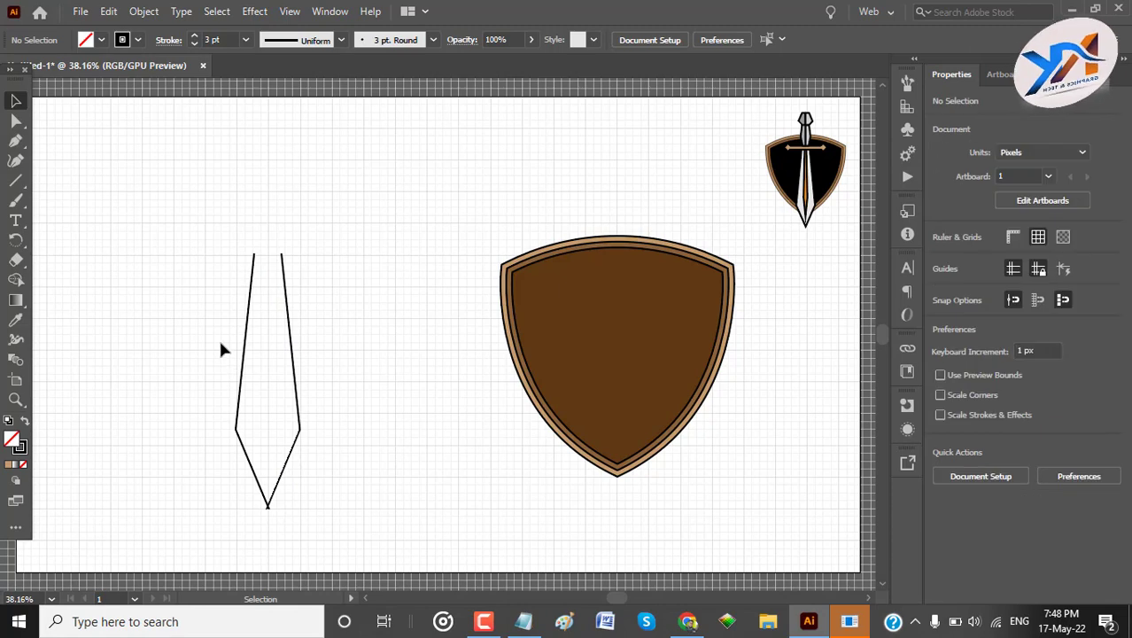
click(16, 180)
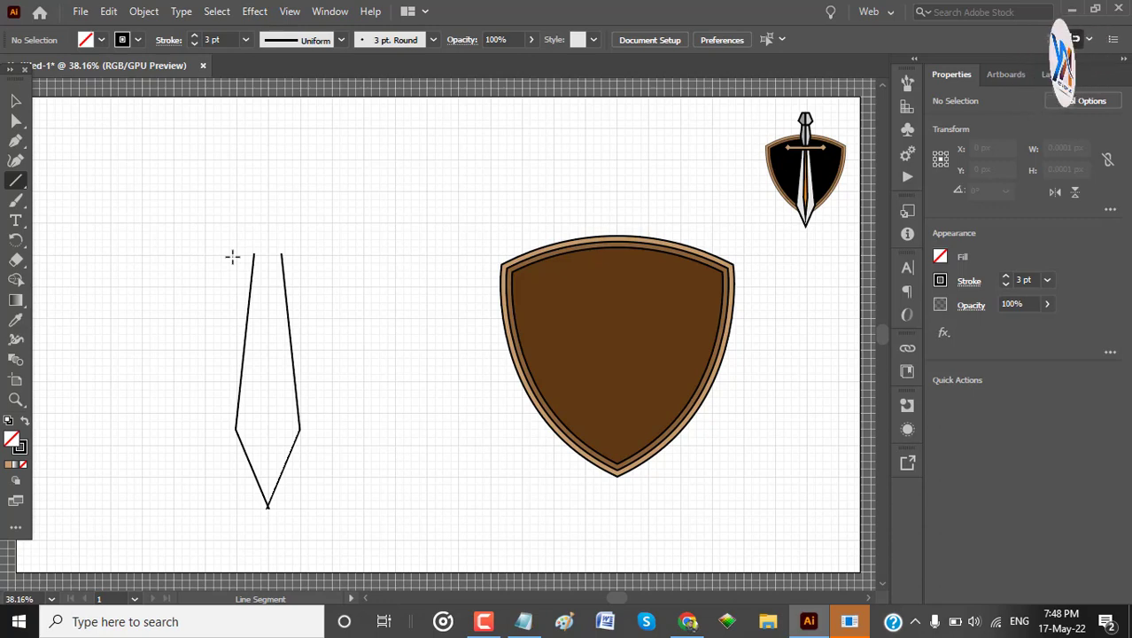
click(232, 257)
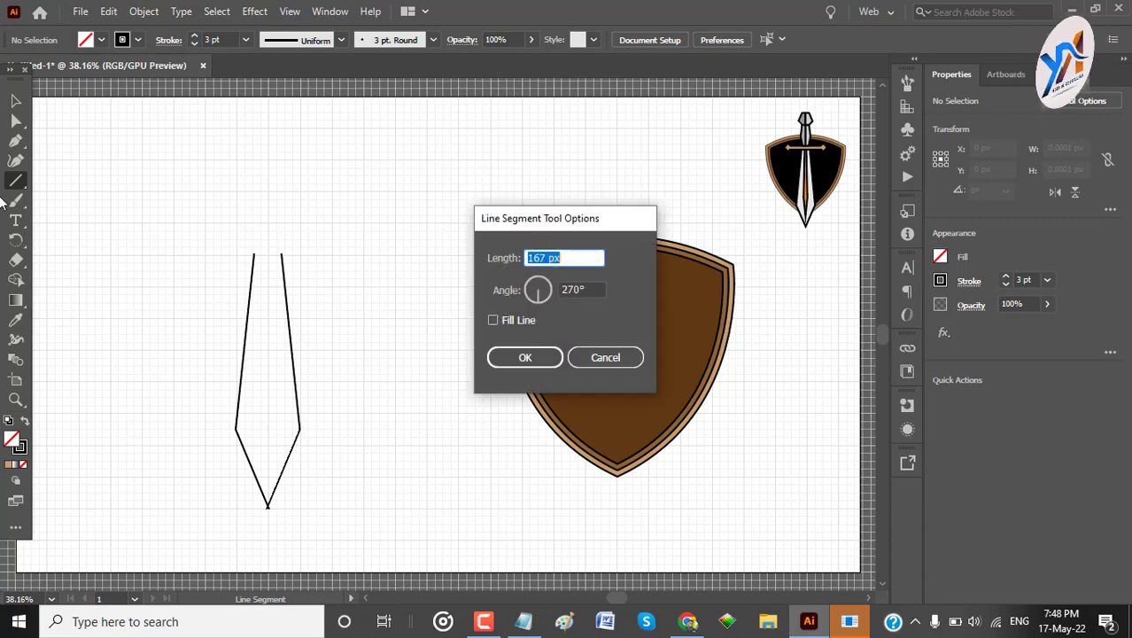
click(606, 356)
key(v)
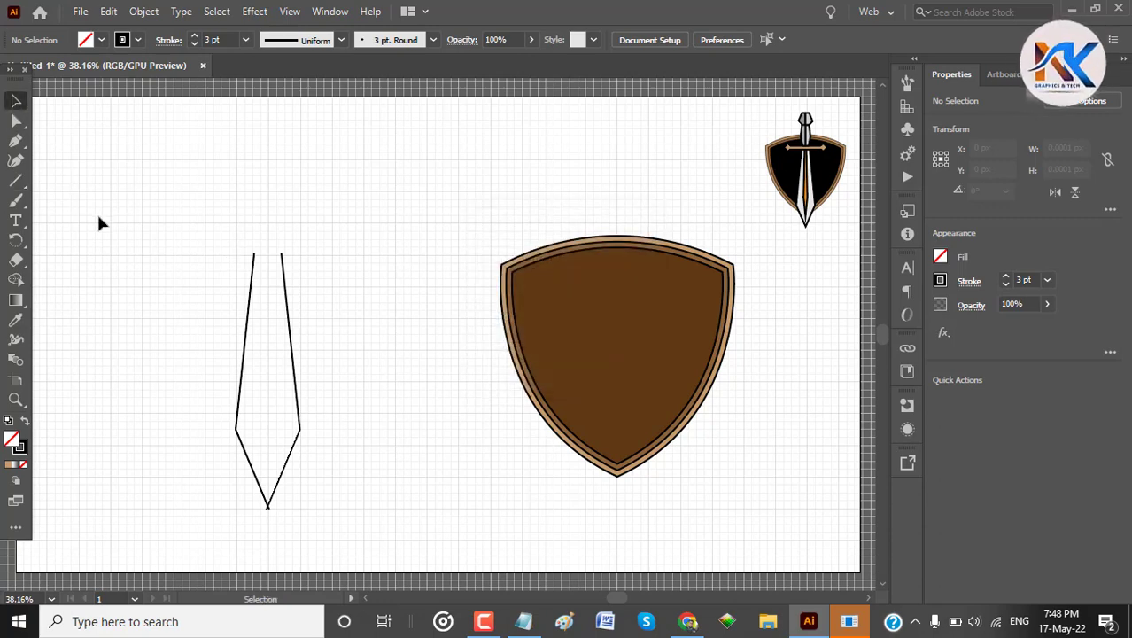
Draw a vertical centre line about 621 px long through the blade with the Line Segment tool, and delete it.
click(15, 180)
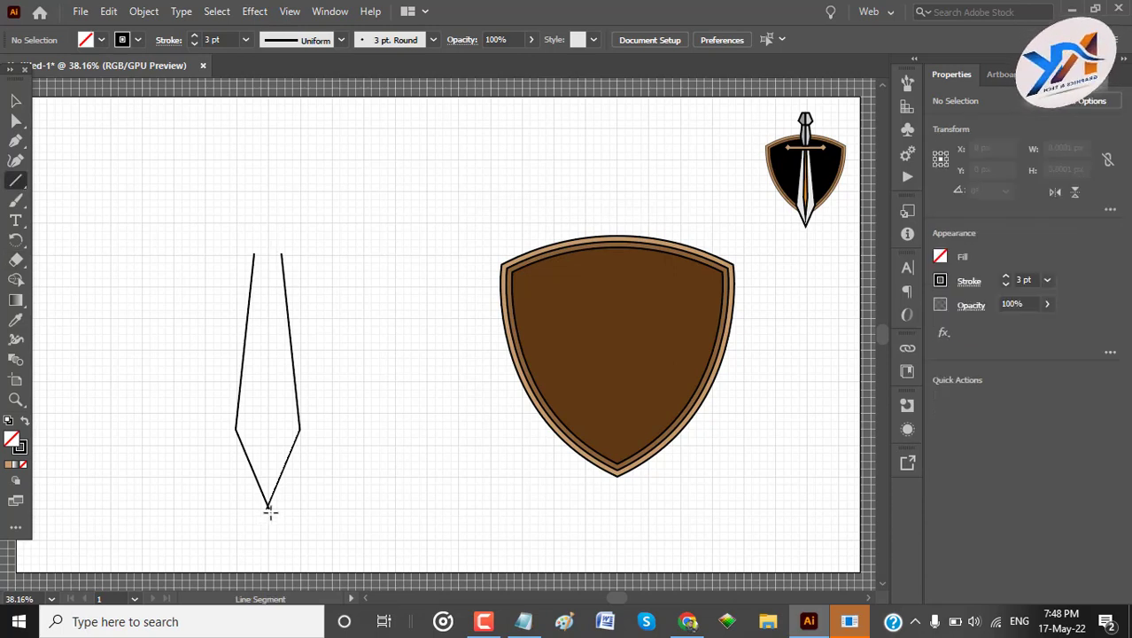
drag(268, 512, 267, 239)
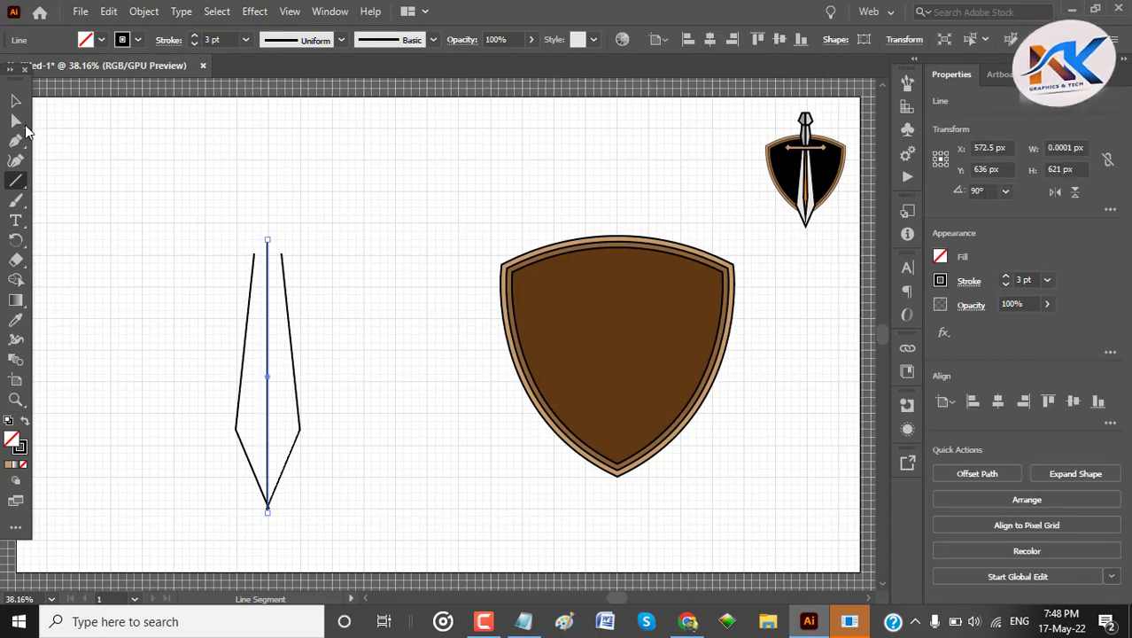
click(18, 98)
click(72, 203)
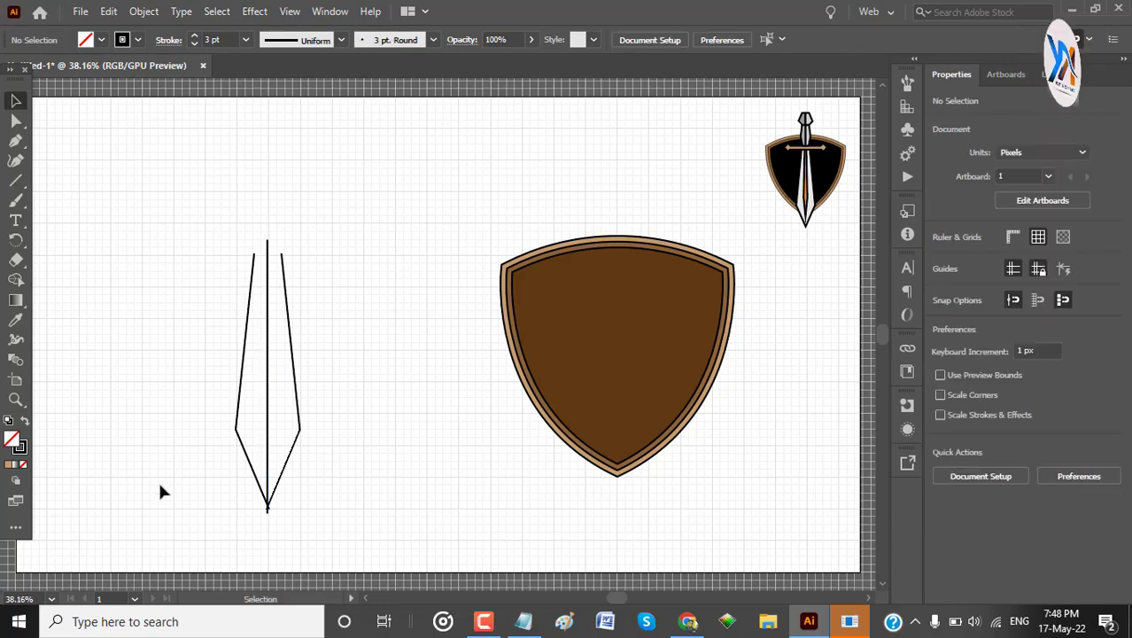
click(269, 411)
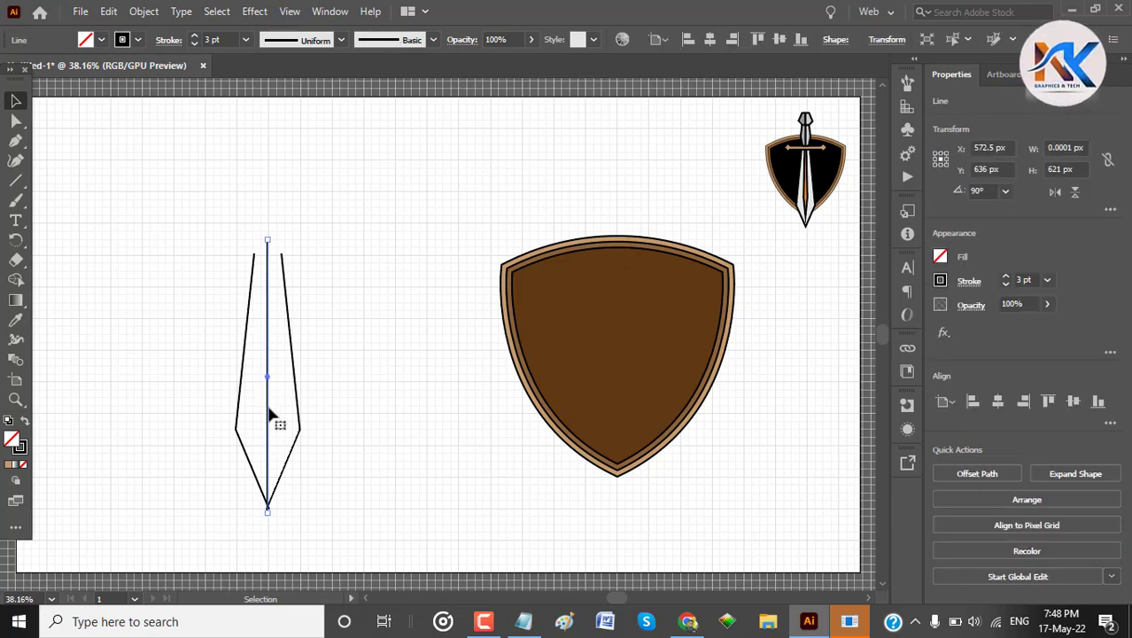
key(Delete)
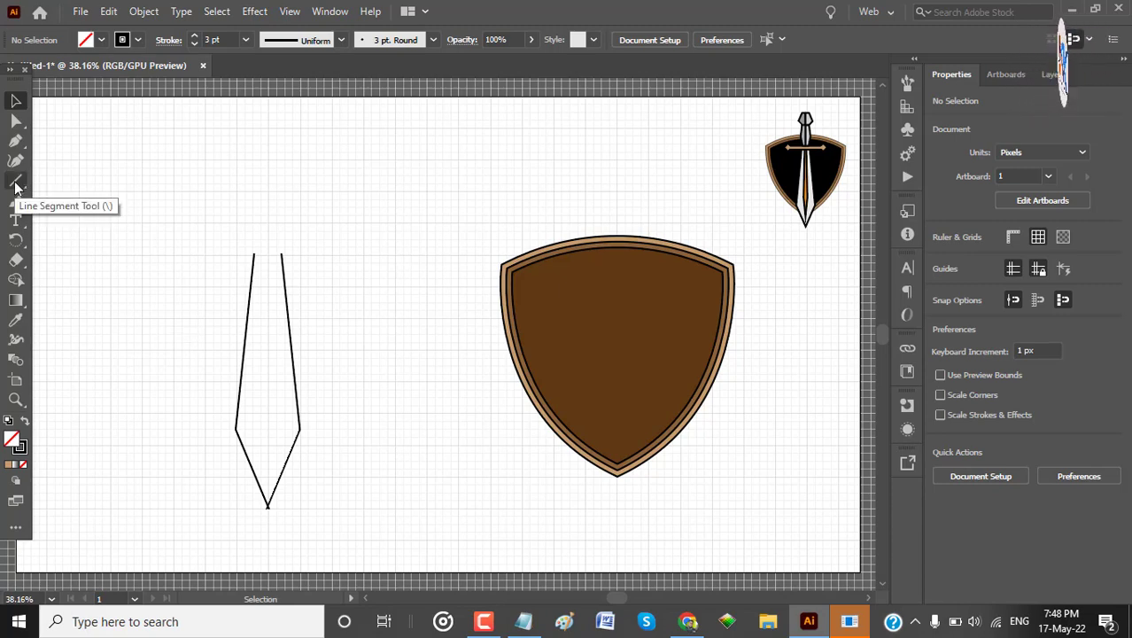
Trim the overlapping line ends at the blade's tip with the Shape Builder tool.
drag(102, 266, 307, 519)
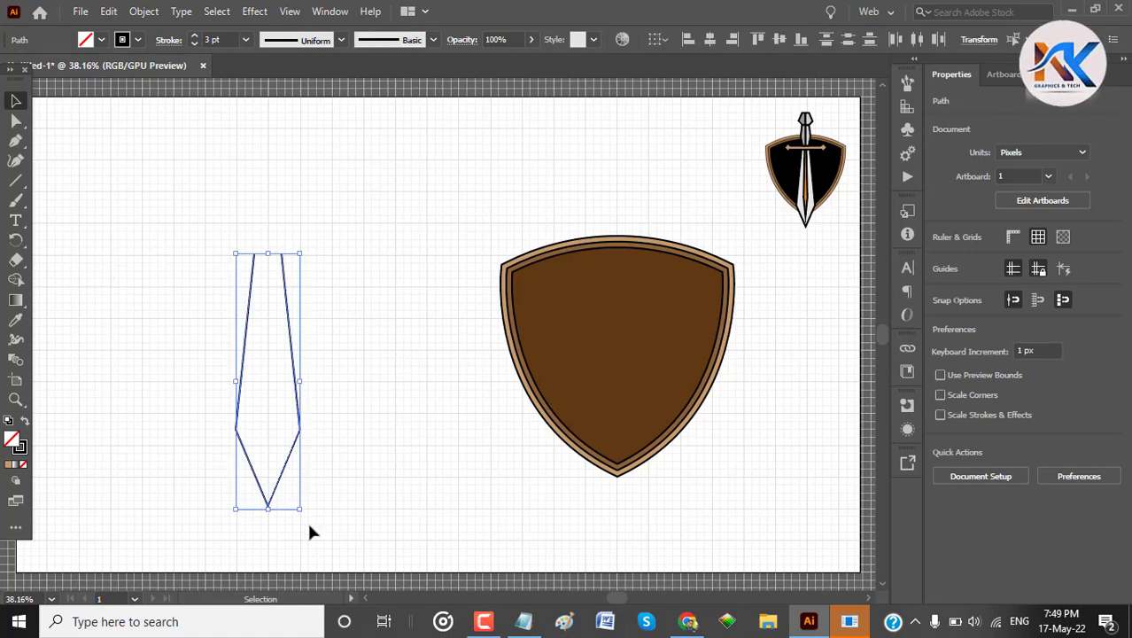
click(16, 279)
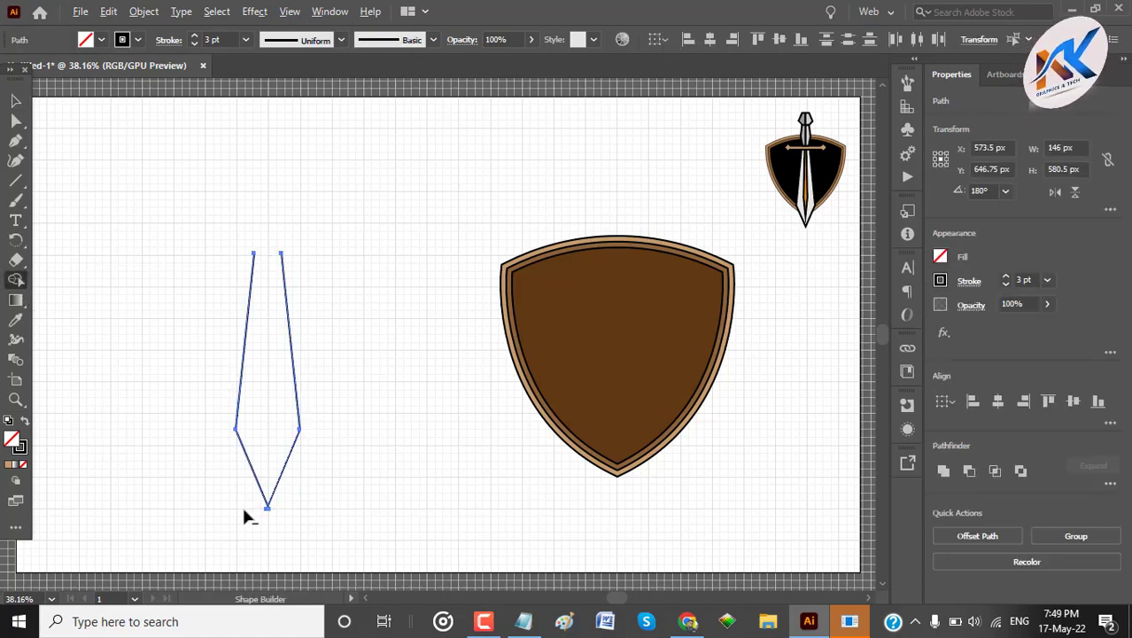
scroll(256, 512, up, 5)
drag(340, 494, 338, 498)
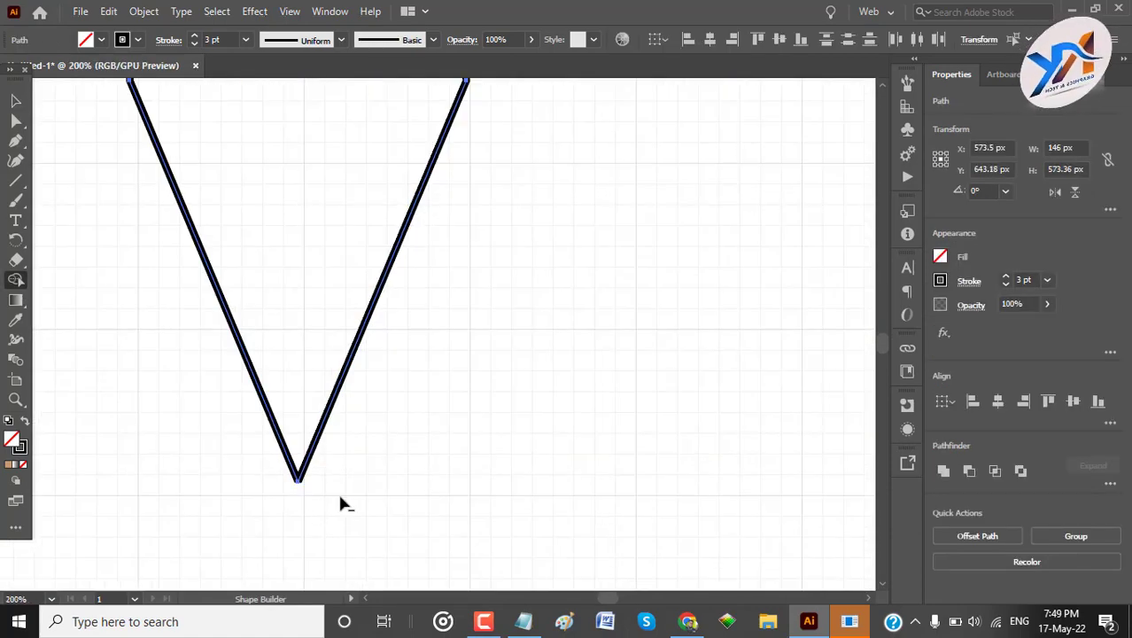
key(ctrl+0)
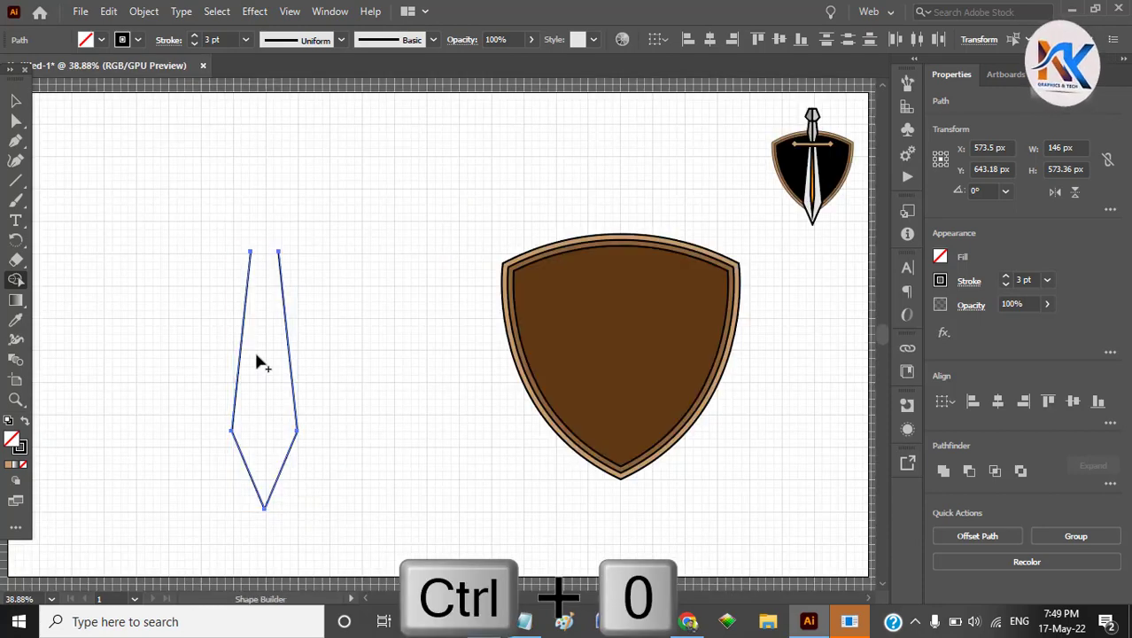
Join the two blade halves into one path at the tip.
click(18, 104)
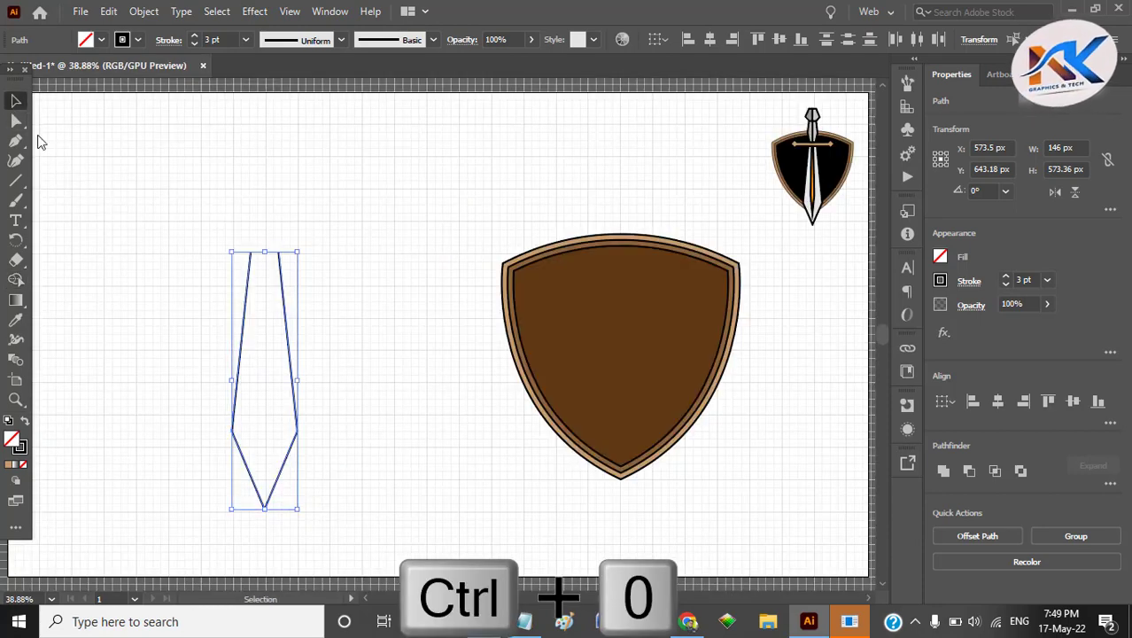
drag(122, 165, 346, 544)
right_click(240, 396)
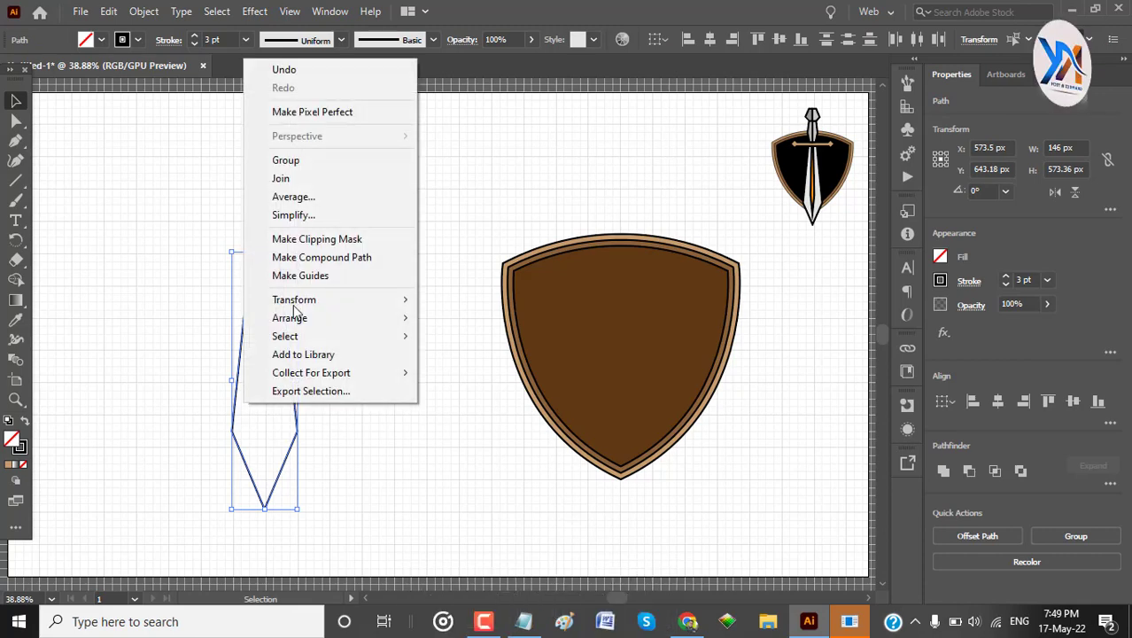
click(291, 180)
click(201, 254)
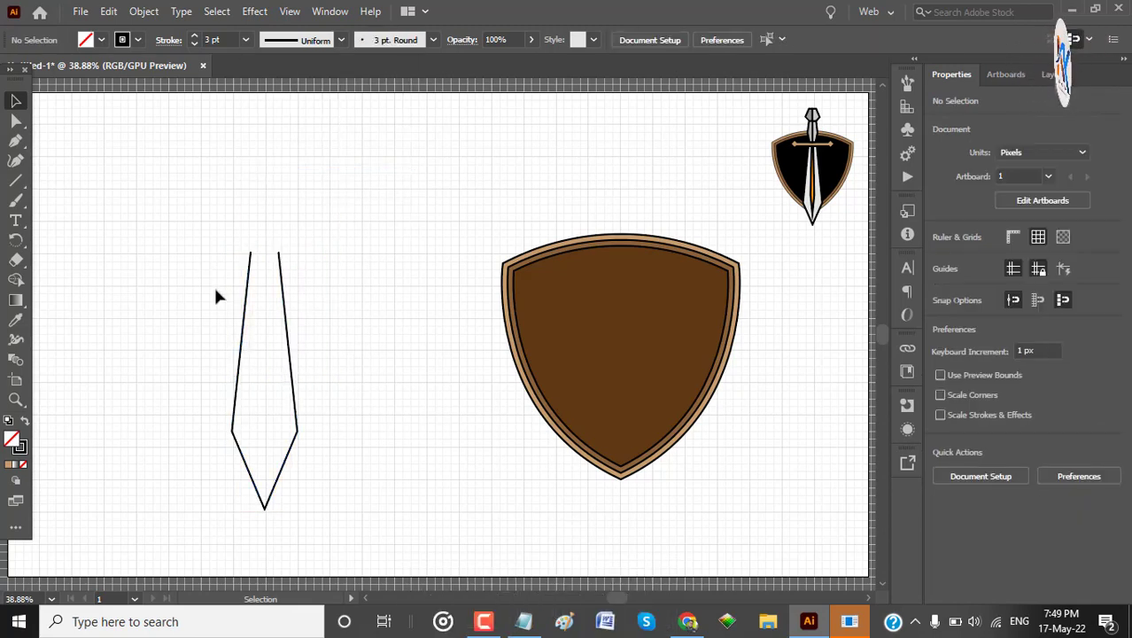
Duplicate the joined blade outline and scale the copy down proportionally to about 69 by 271 px.
drag(216, 296, 318, 445)
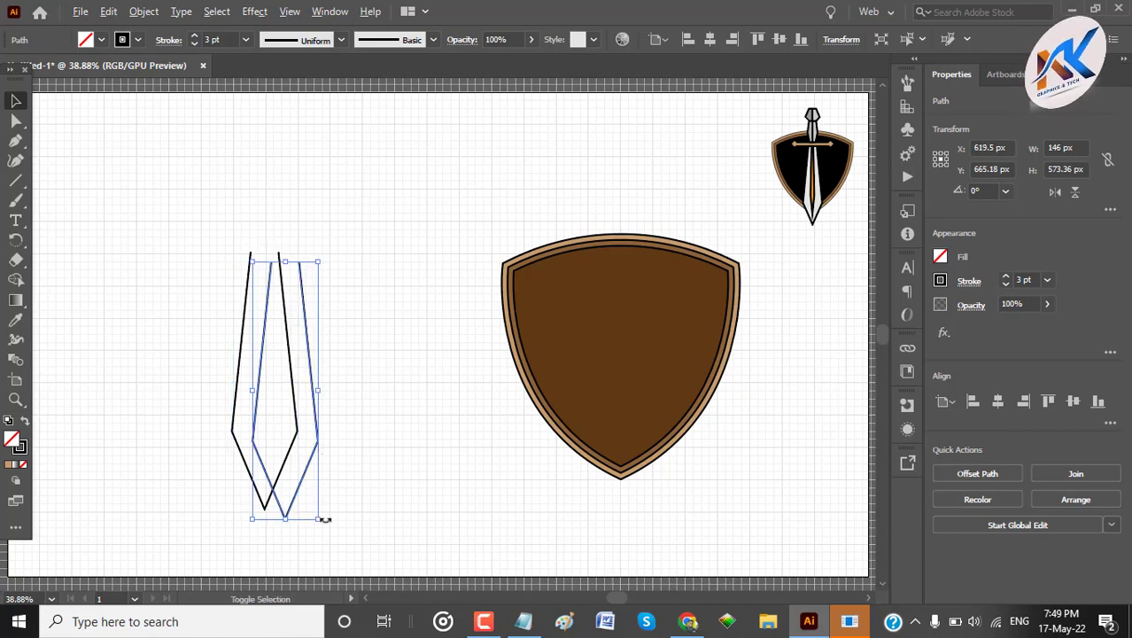
drag(319, 519, 302, 505)
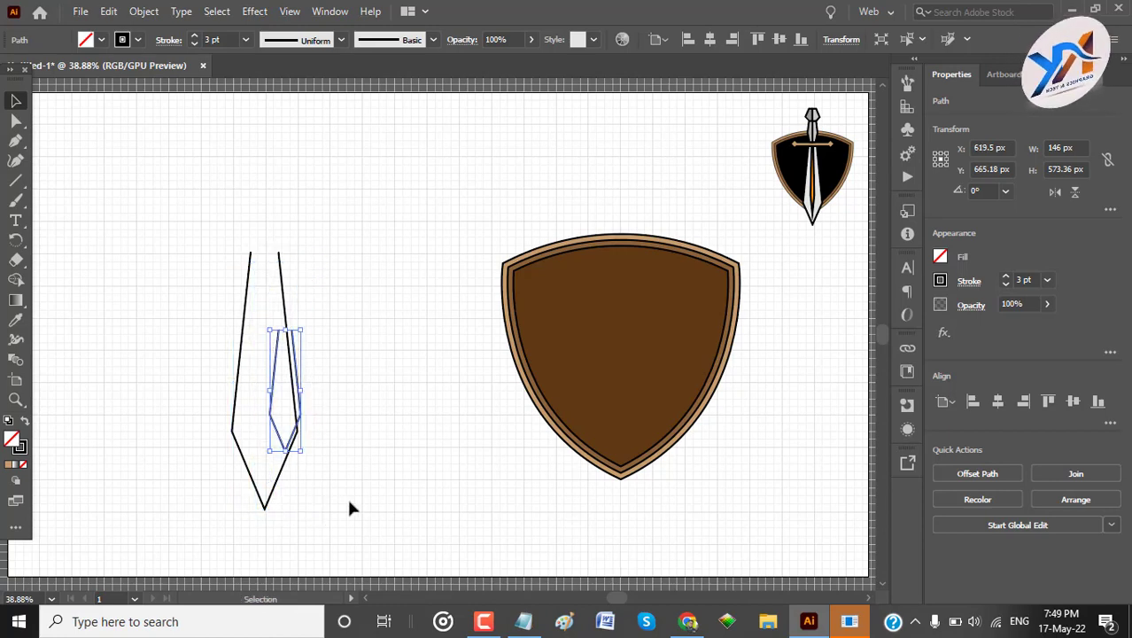
click(348, 500)
Centre the small blade outline horizontally and vertically within the large one.
drag(189, 269, 306, 438)
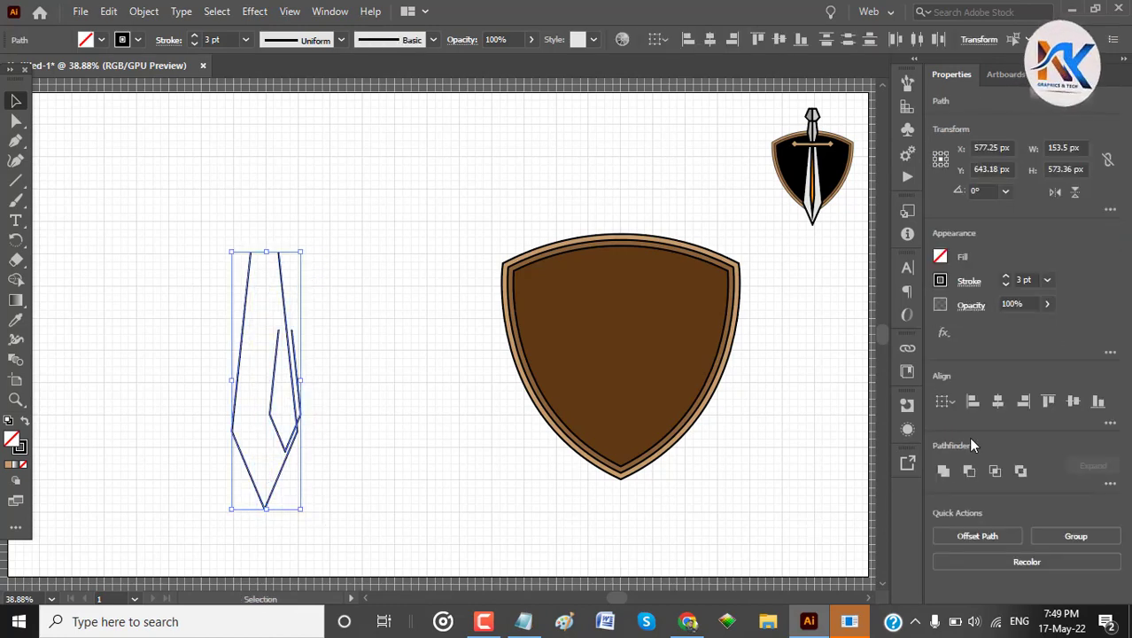
click(998, 401)
click(1073, 403)
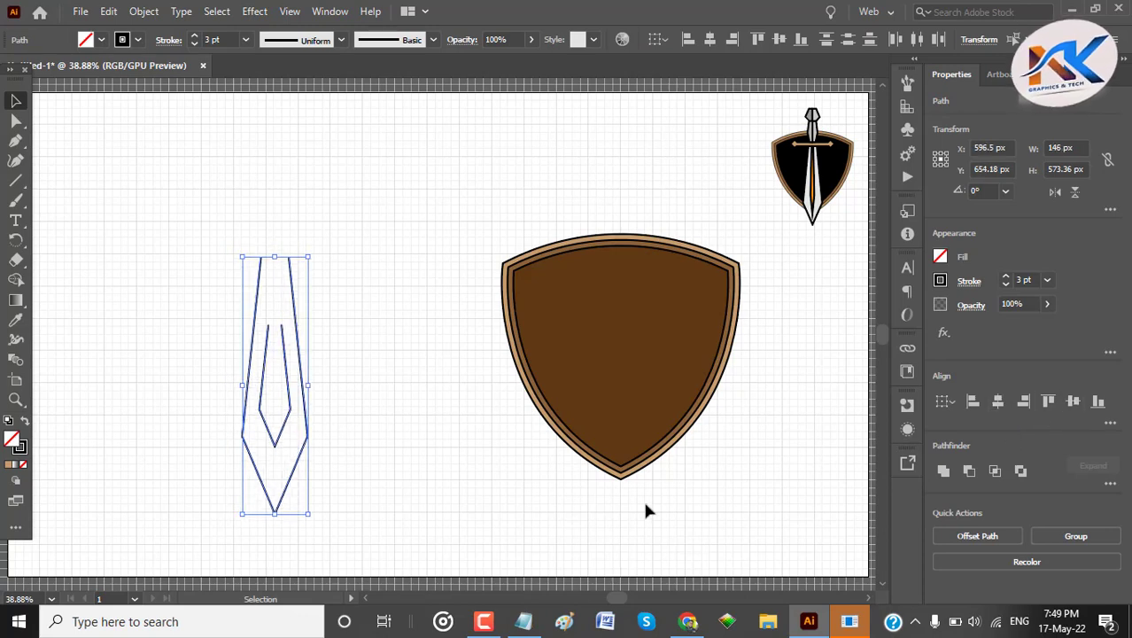
click(457, 453)
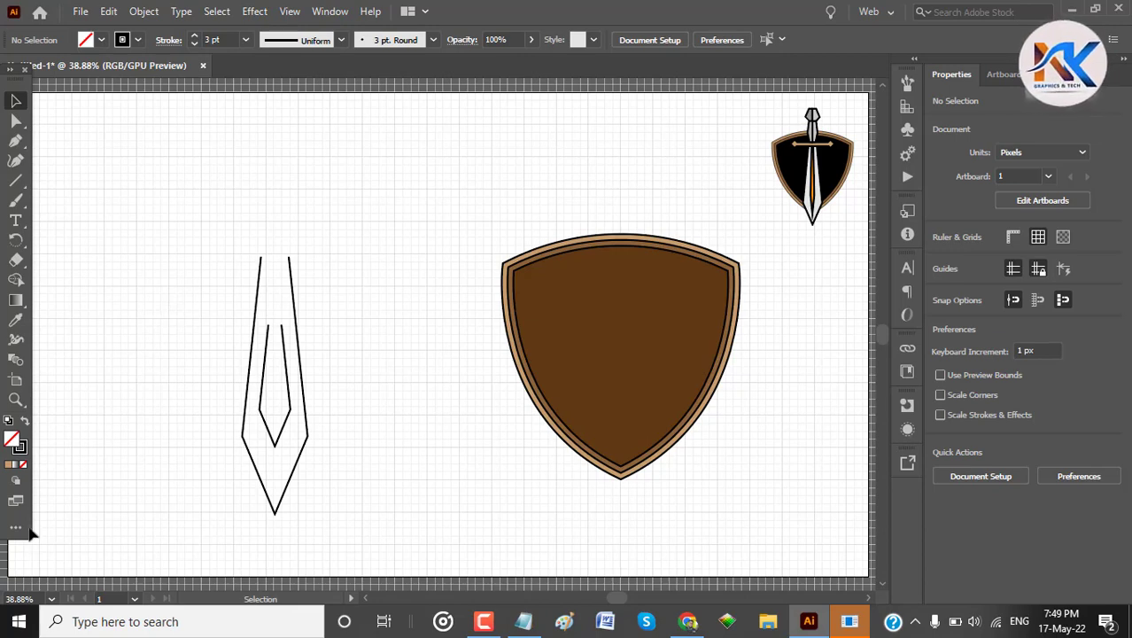
Narrow the inner blade outline to about 36 px wide and centre it horizontally with the outer blade.
click(277, 447)
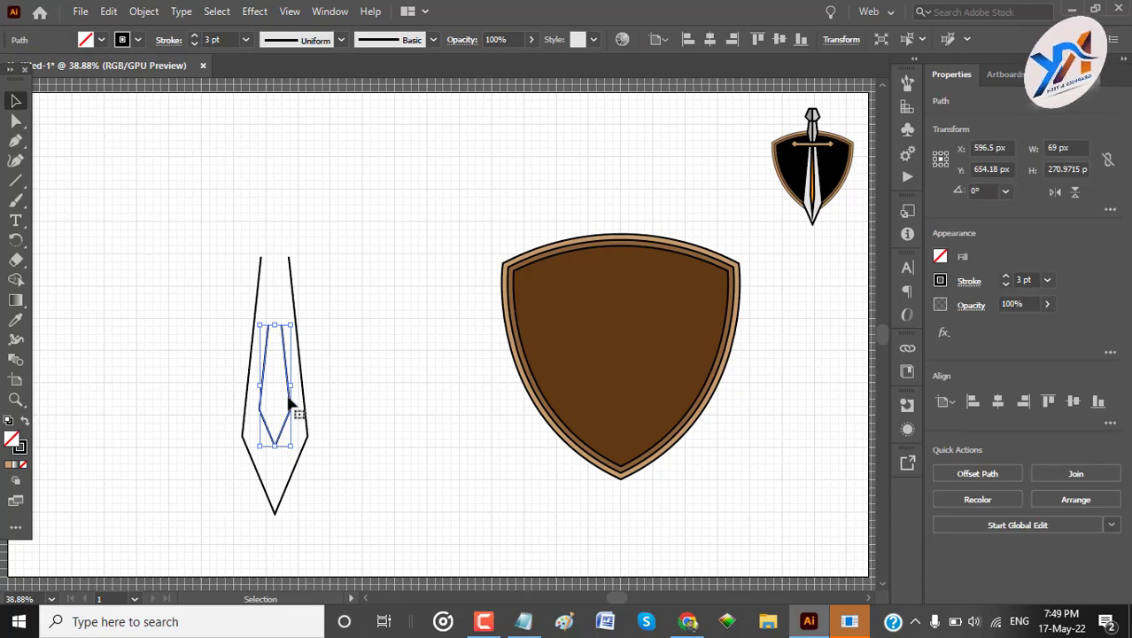
drag(294, 385, 272, 388)
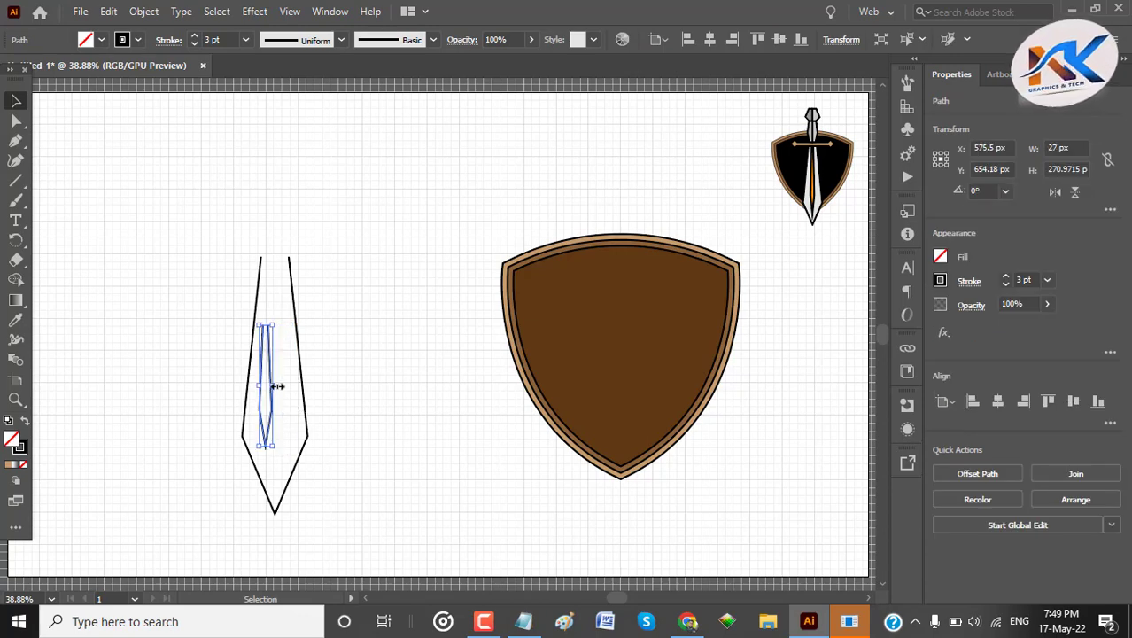
drag(183, 279, 412, 547)
click(998, 401)
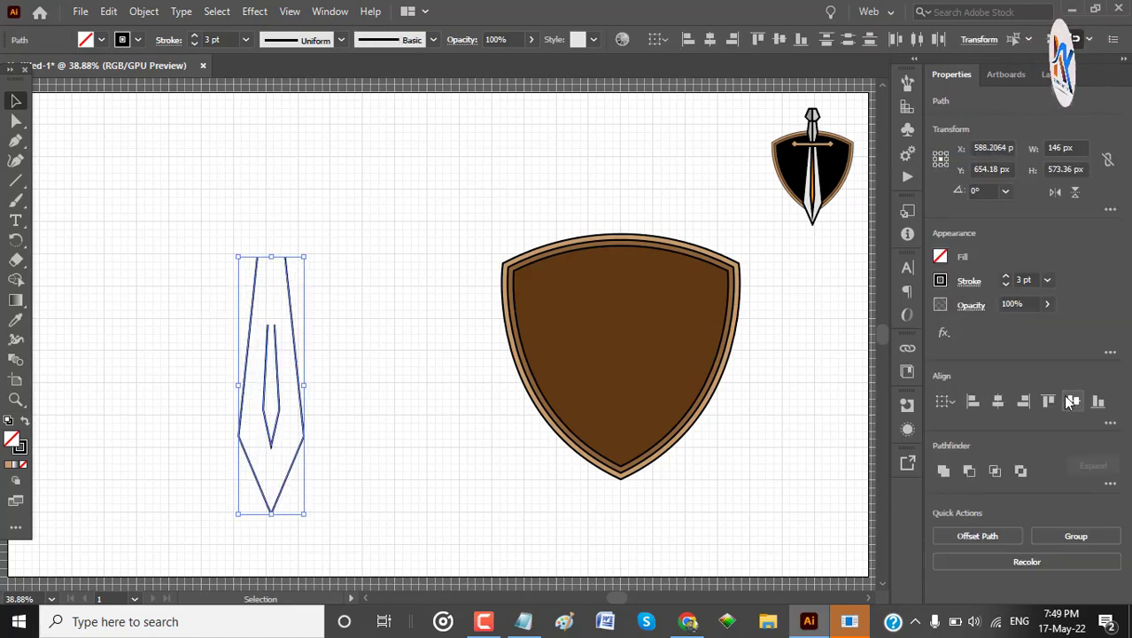
click(324, 401)
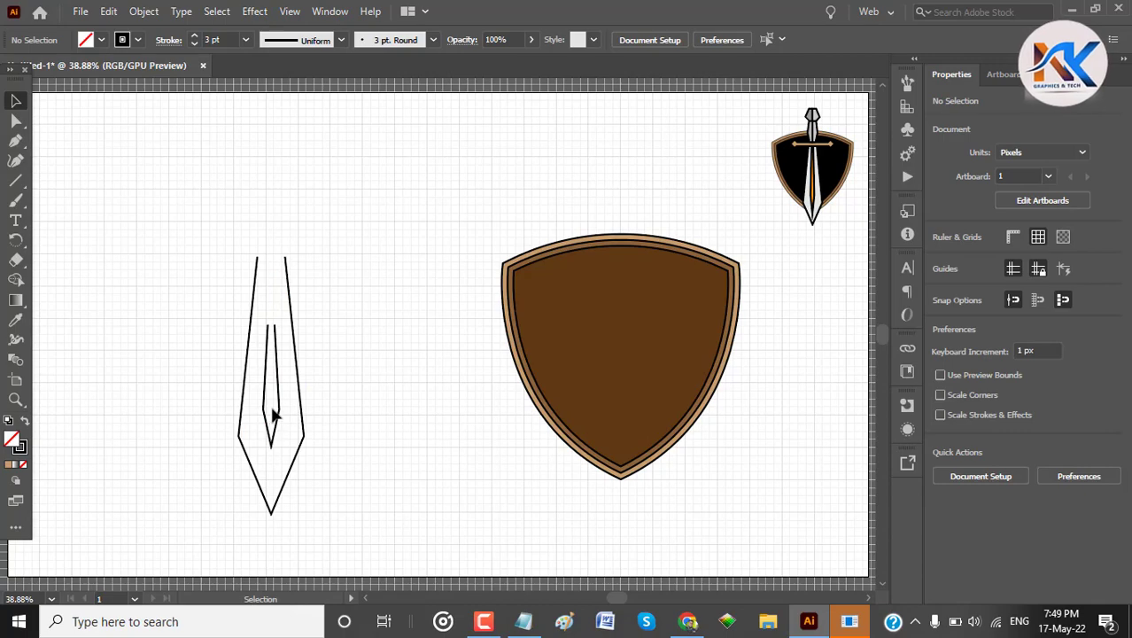
Make the inner blade outline slightly narrower and recentre it horizontally inside the outer blade.
scroll(277, 417, up, 2)
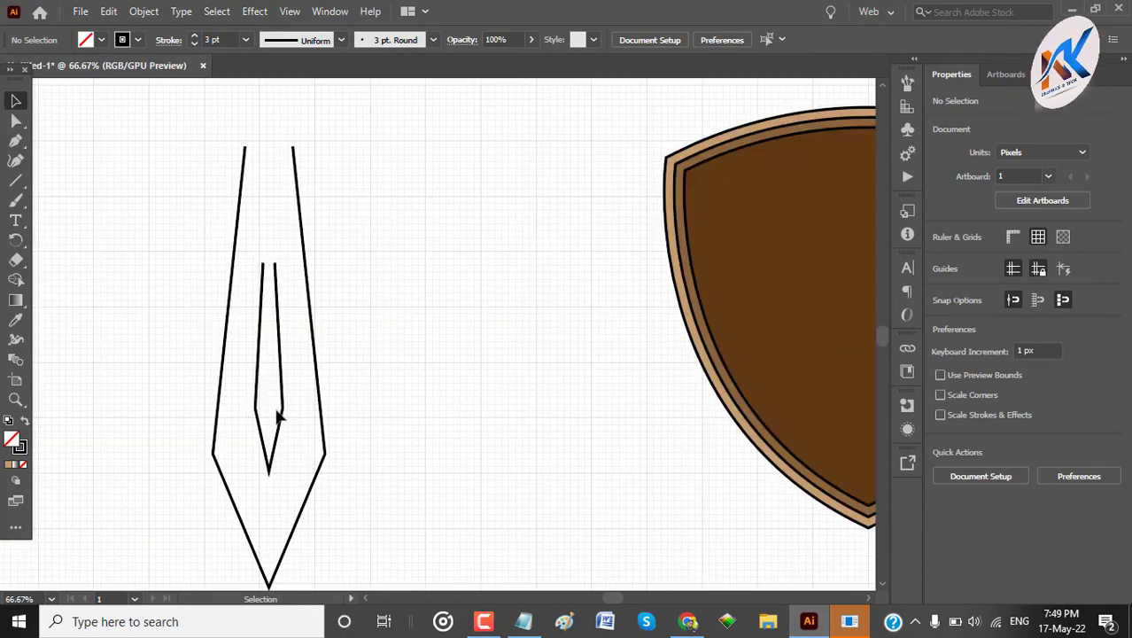
click(283, 406)
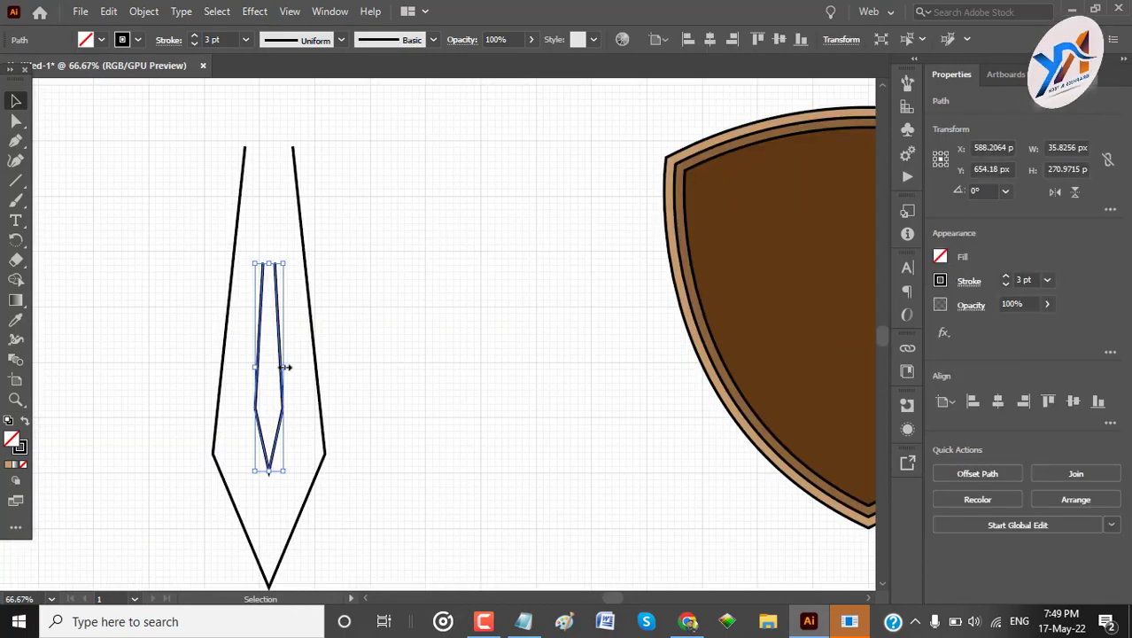
drag(152, 239, 409, 427)
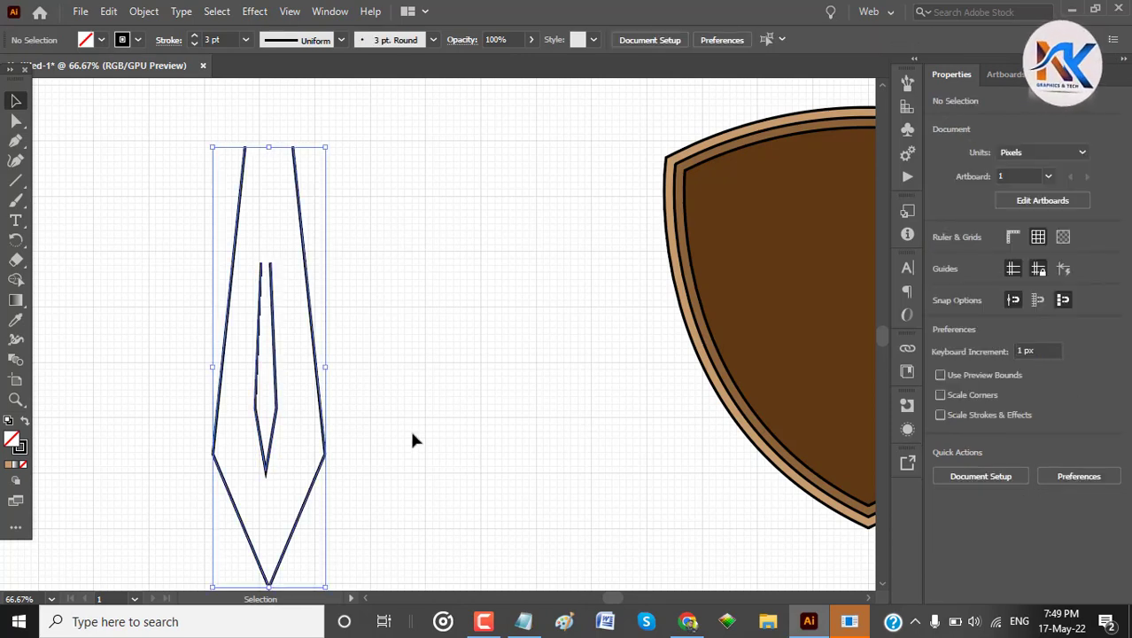
click(997, 403)
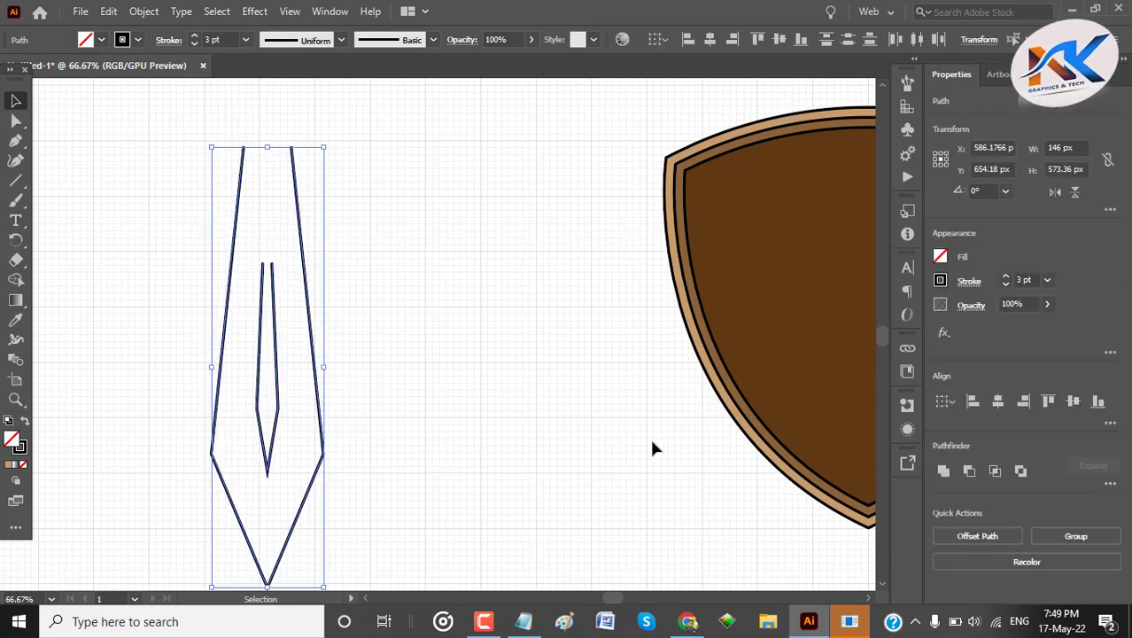
click(570, 395)
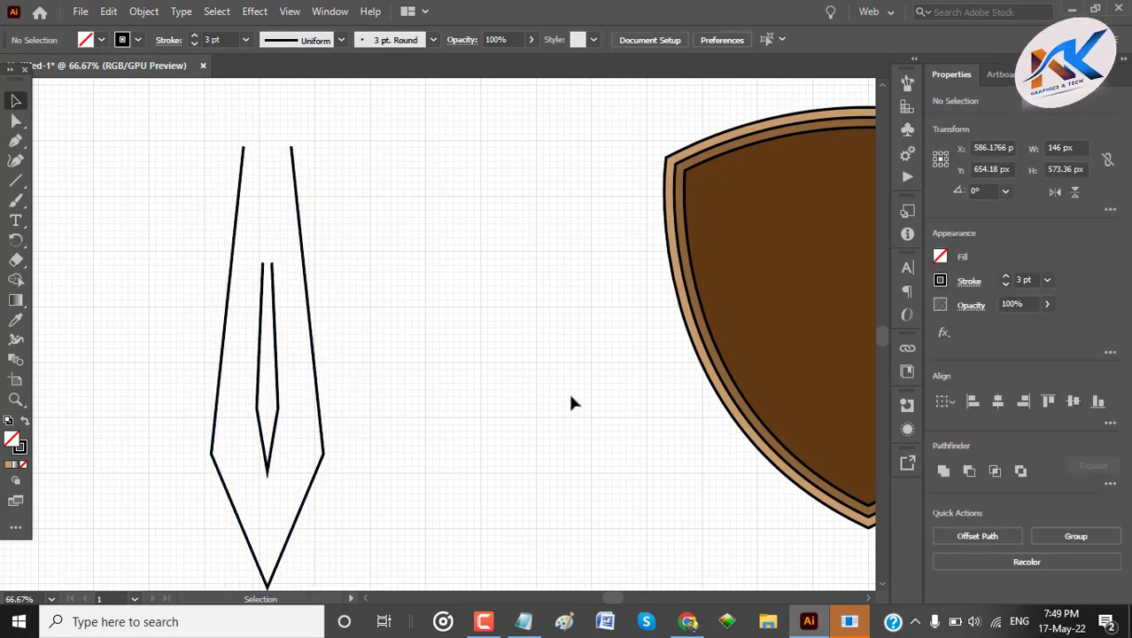
Reduce the inner blade outline's width to about 26 px and realign its centre with the outer blade.
click(277, 387)
drag(281, 364, 280, 399)
drag(163, 291, 363, 460)
click(997, 400)
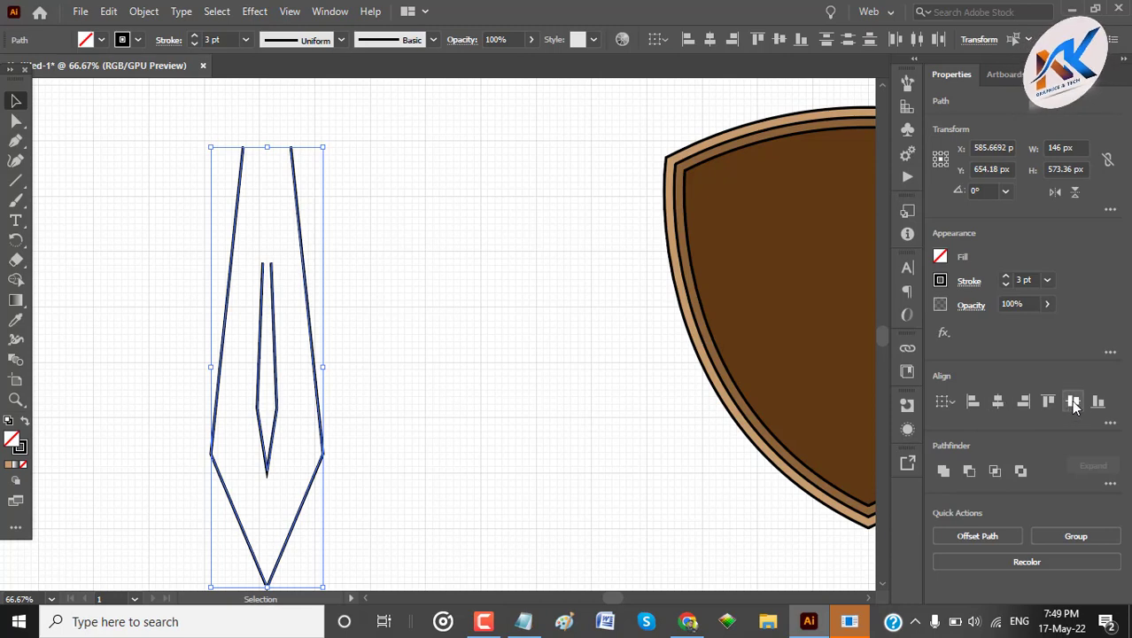
click(105, 550)
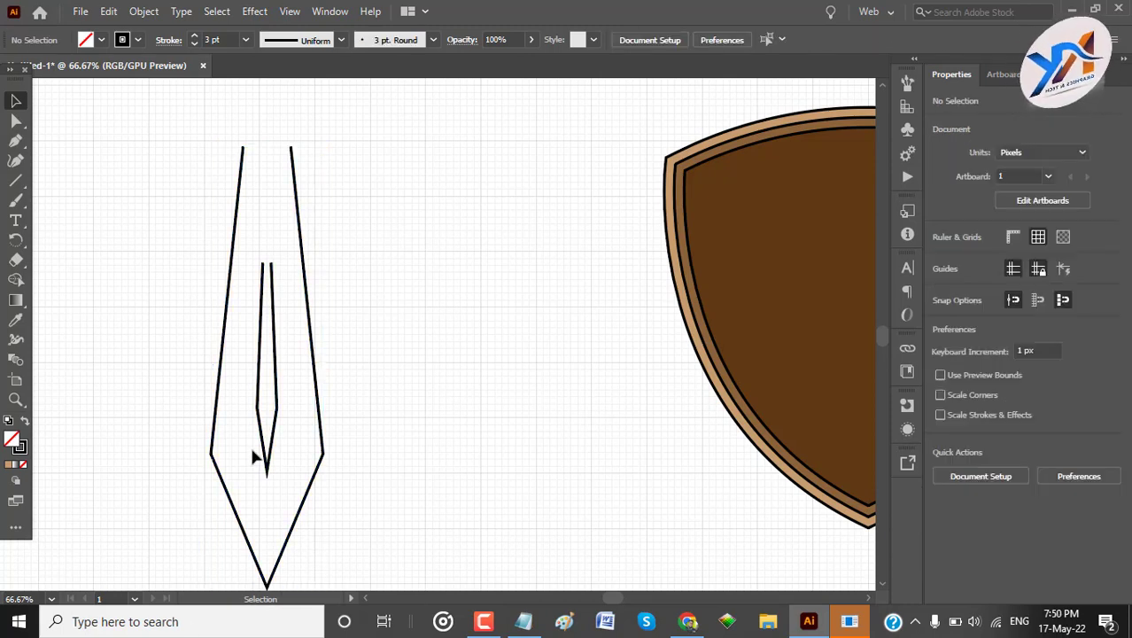
Stretch the inner blade outline downward toward the outer tip, to a height of about 330 px.
click(269, 467)
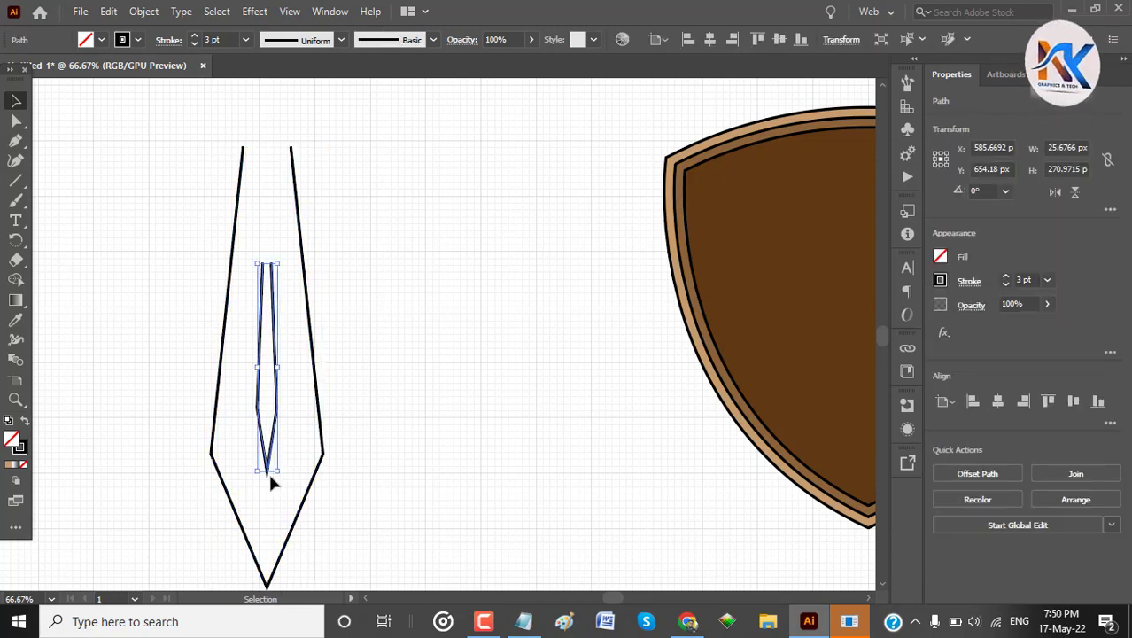
drag(267, 470, 279, 514)
click(429, 441)
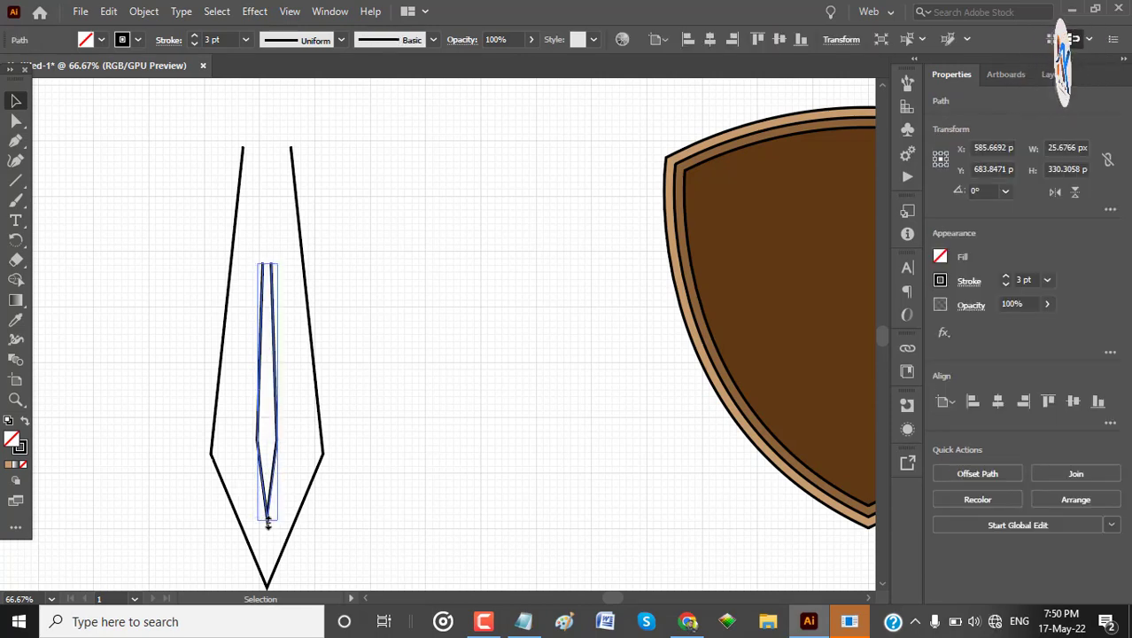
click(396, 518)
Stretch the inner blade outline upward until it extends slightly above the outer blade's open end.
click(276, 315)
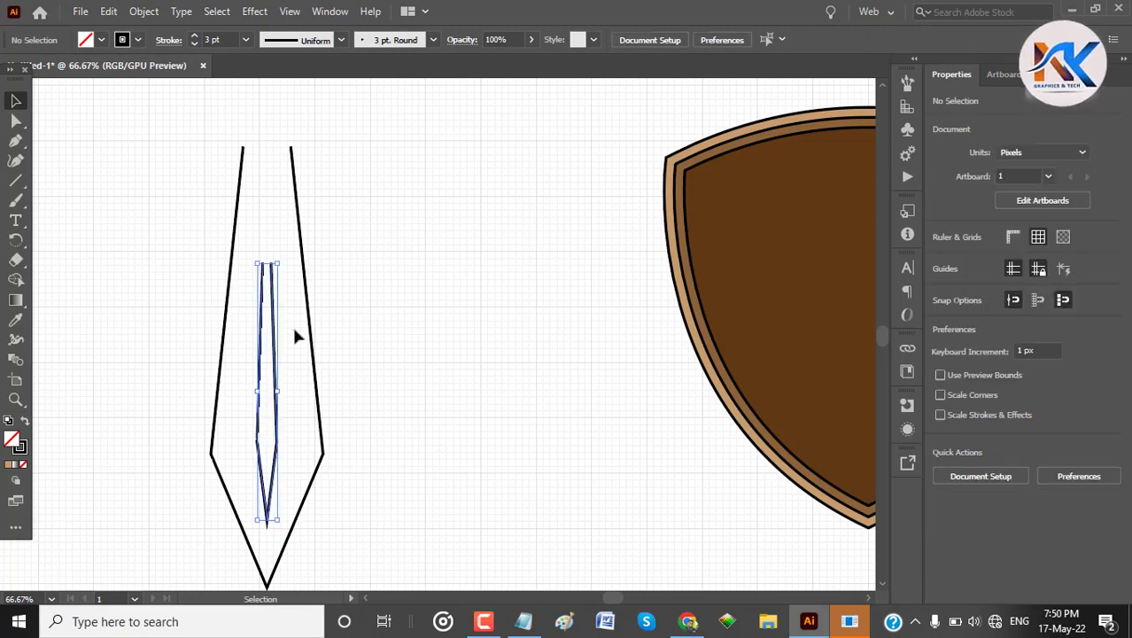
drag(267, 263, 270, 133)
click(445, 254)
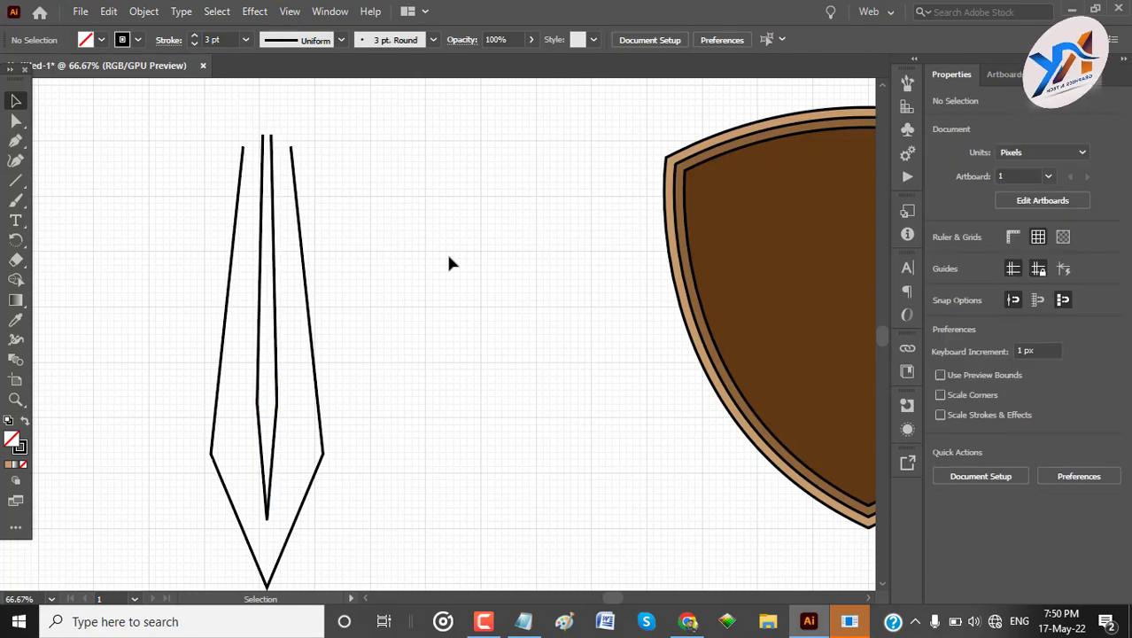
key(ctrl+0)
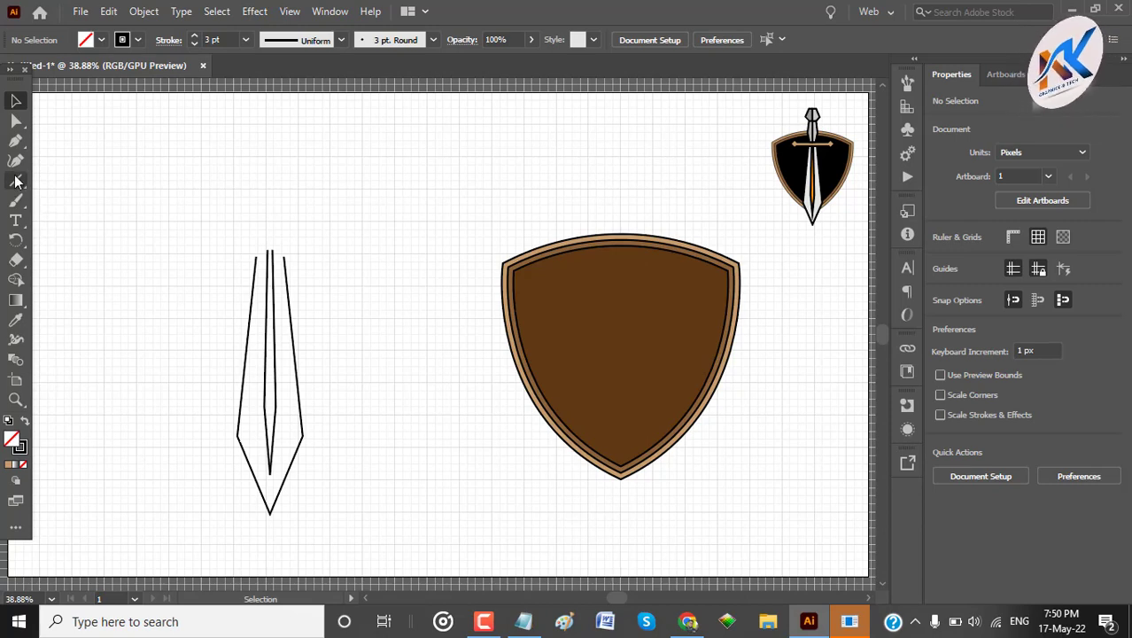
Draw a horizontal crossguard rectangle of about 314 by 35 px across the open end of the blade.
drag(18, 181, 64, 189)
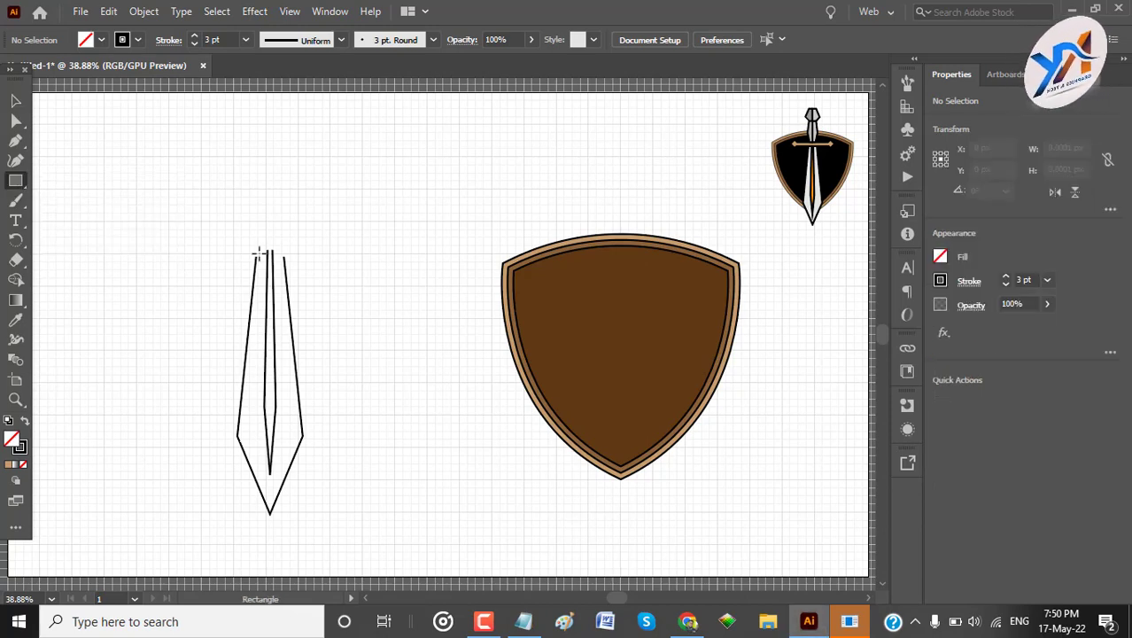
drag(208, 237, 235, 263)
drag(342, 256, 349, 250)
click(15, 100)
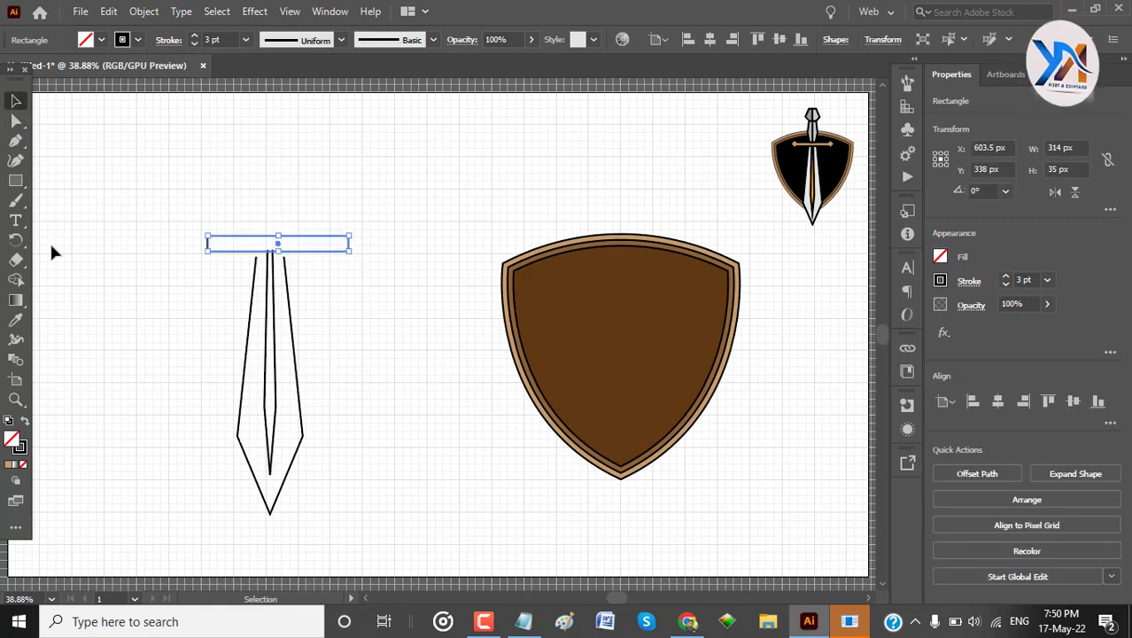
click(50, 248)
Draw a square of about 39 px beside the crossguard and rotate it 45° into a diamond.
click(15, 179)
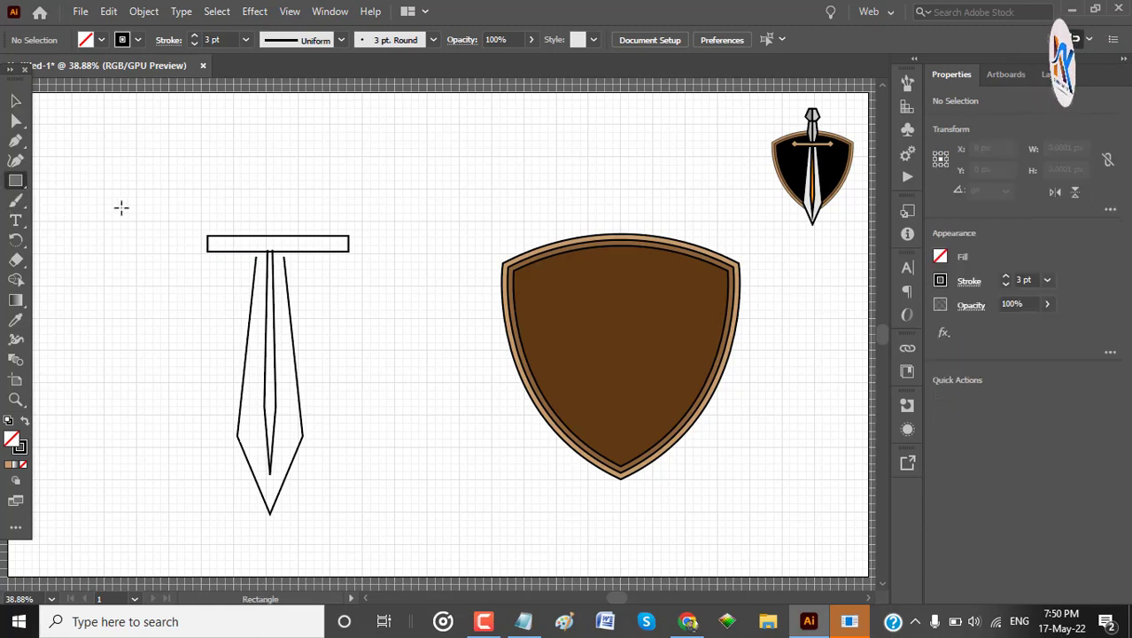
drag(144, 187, 163, 201)
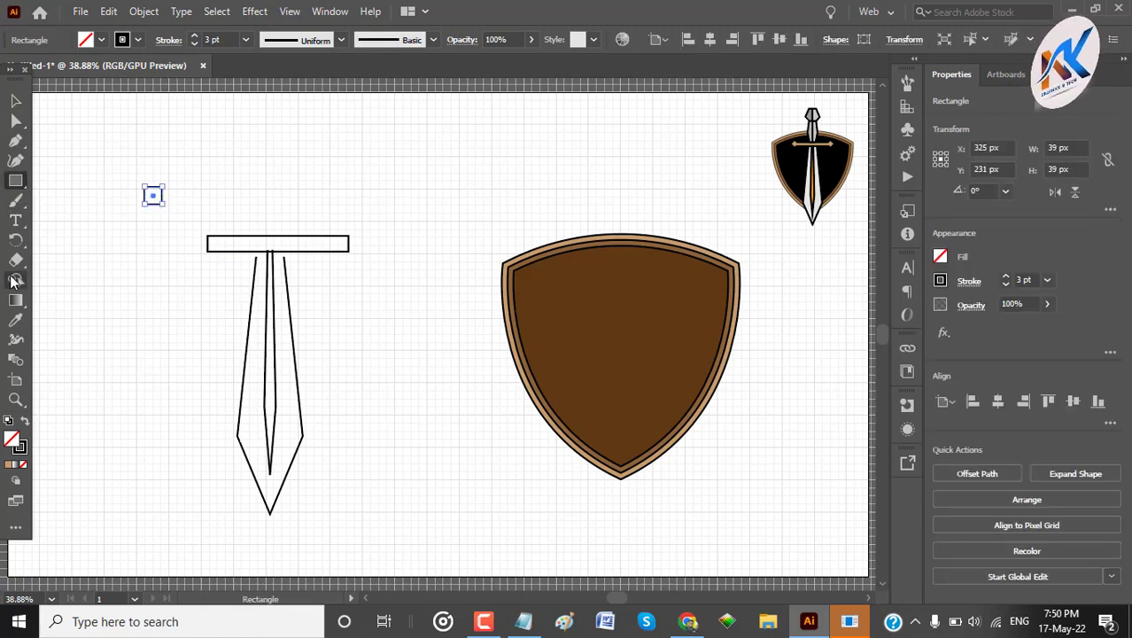
double_click(15, 239)
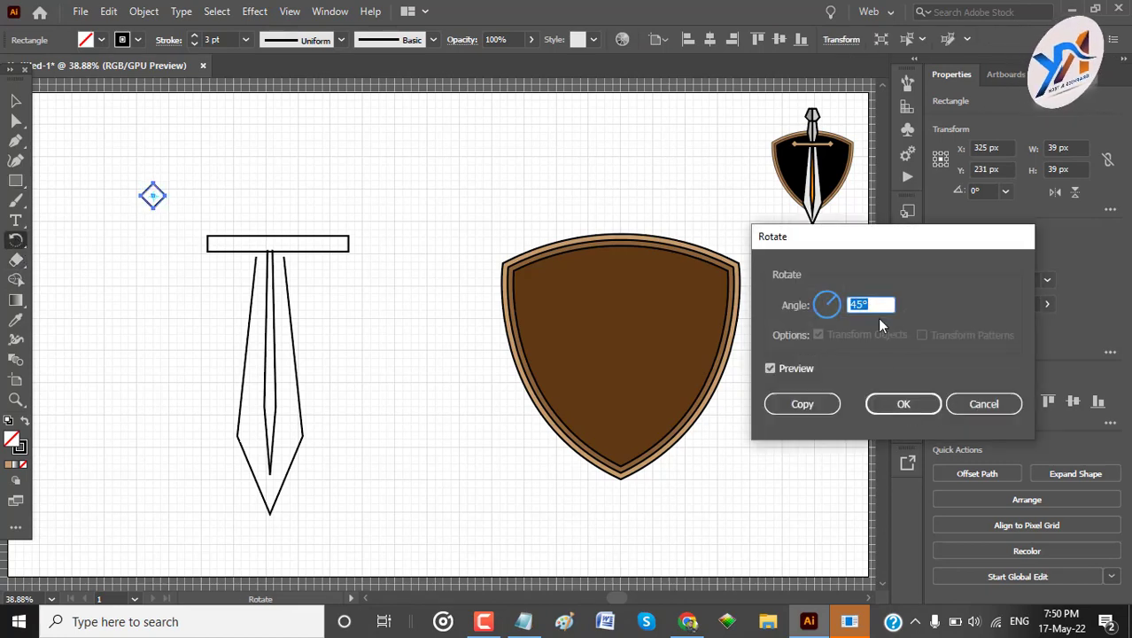
click(912, 403)
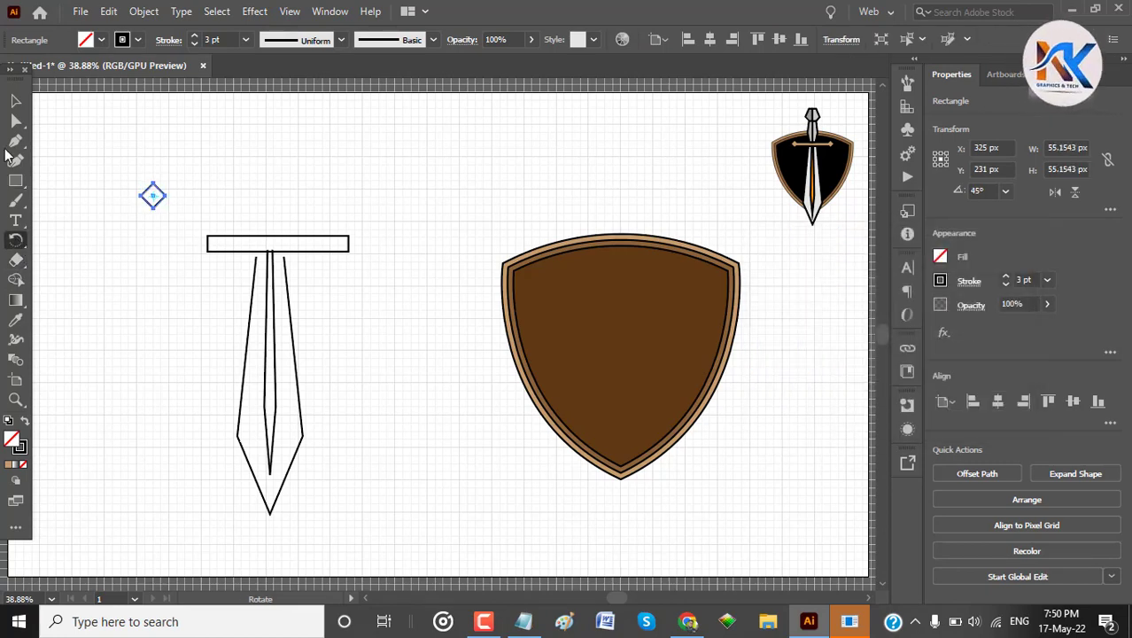
Align the vertical centres of the diamond and the crossguard rectangle.
click(15, 100)
click(124, 142)
drag(122, 134, 208, 270)
click(1071, 404)
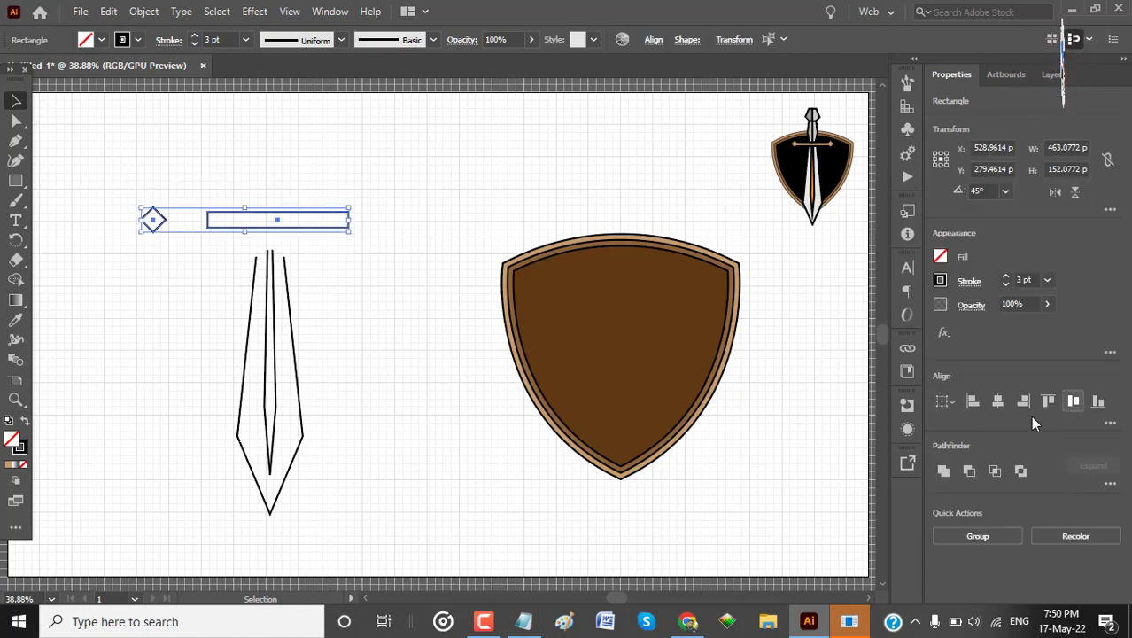
Move the diamond horizontally until it is centred on the left end of the crossguard rectangle.
click(417, 265)
drag(152, 251, 153, 251)
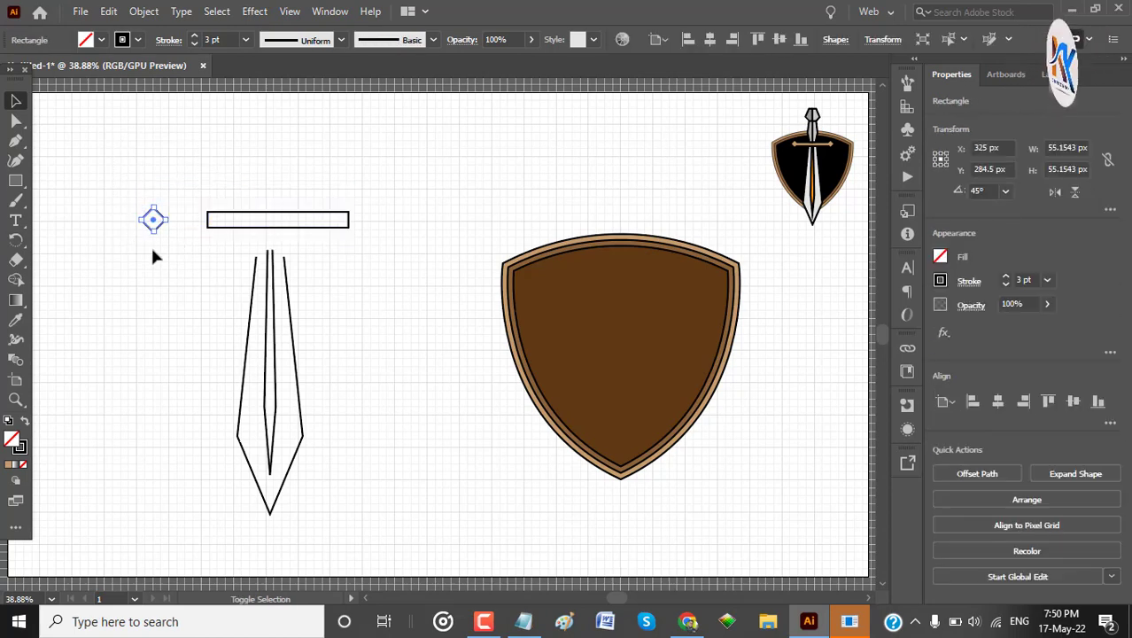
key(shift+Right)
key(shift+Right)
key(shift+Right)
key(shift+Right)
key(shift+Right)
key(shift+Right)
key(shift+Right)
key(shift+Right)
key(shift+Right)
key(shift+Right)
key(shift+Right)
key(shift+Right)
key(shift+Right)
key(shift+Right)
key(shift+Right)
key(shift+Right)
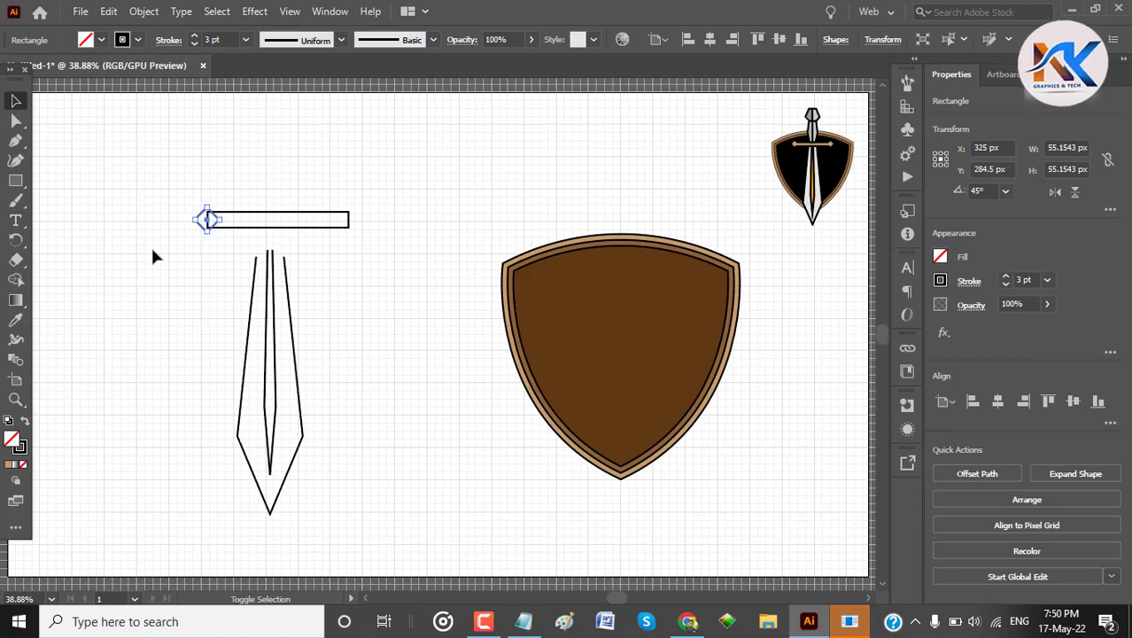
key(shift+Right)
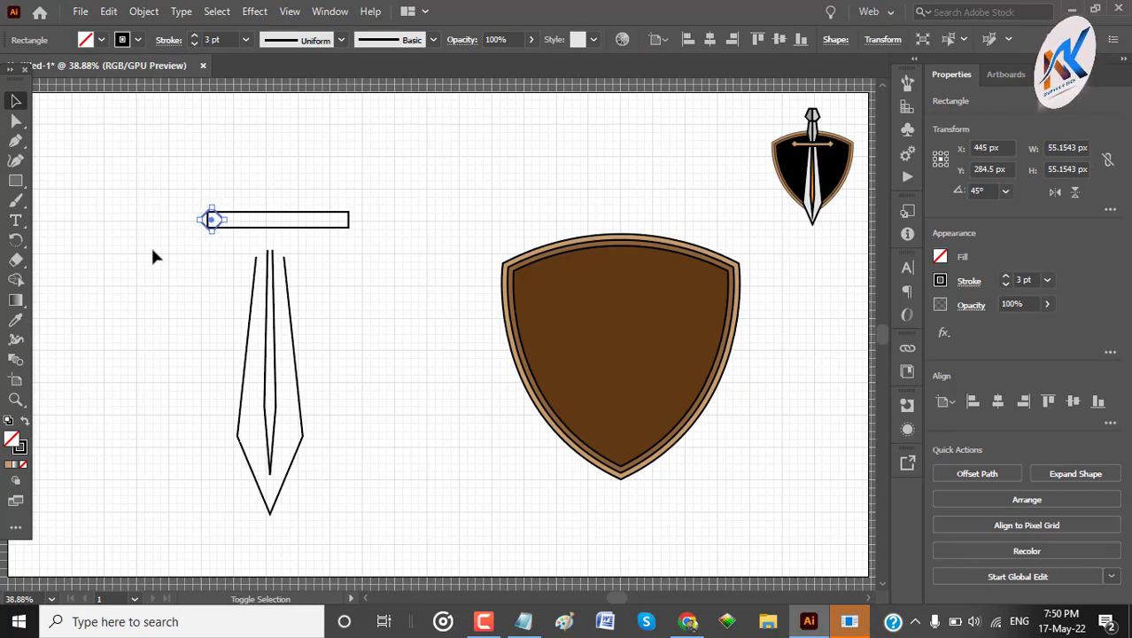
key(shift+Left)
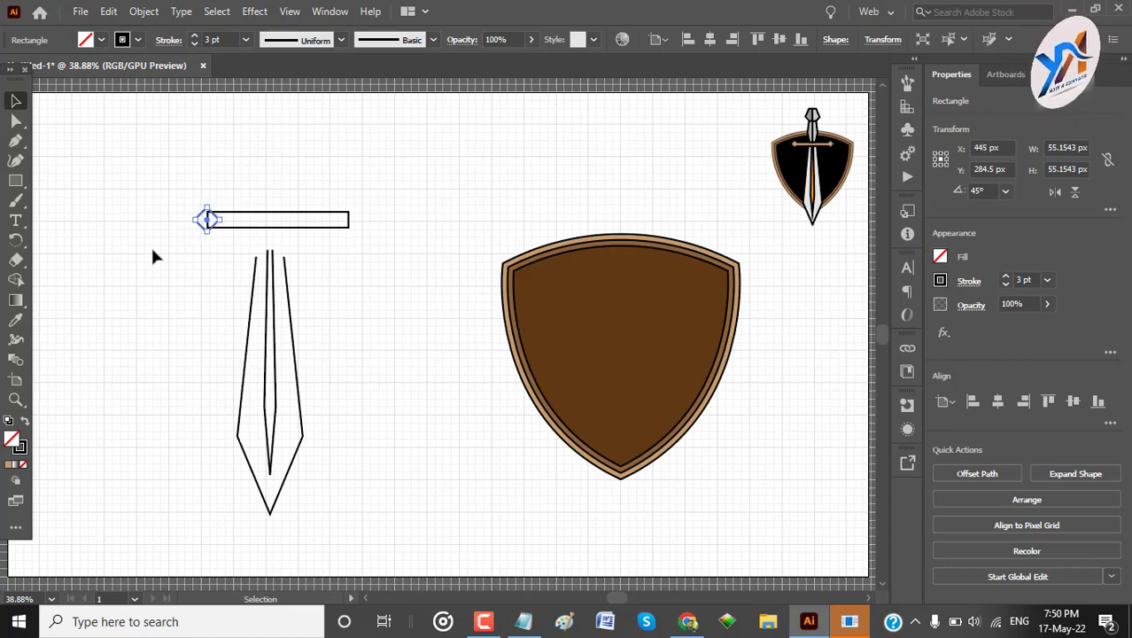
click(288, 181)
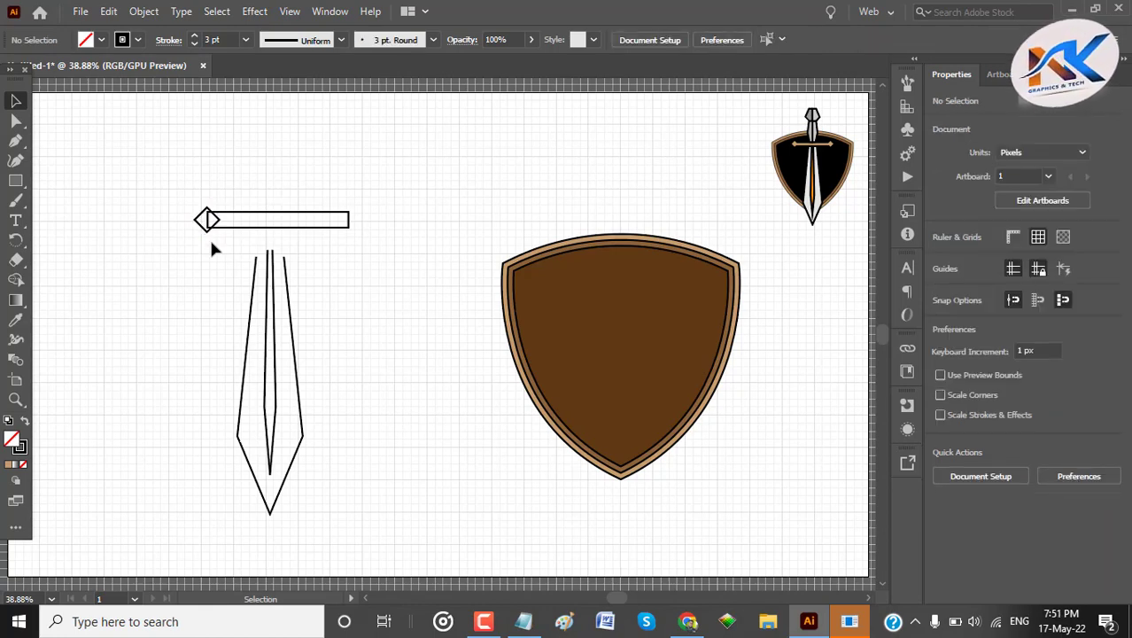
Enlarge the crossguard rectangle to about 322 by 49.5 px and realign its vertical centre with the diamond.
click(279, 228)
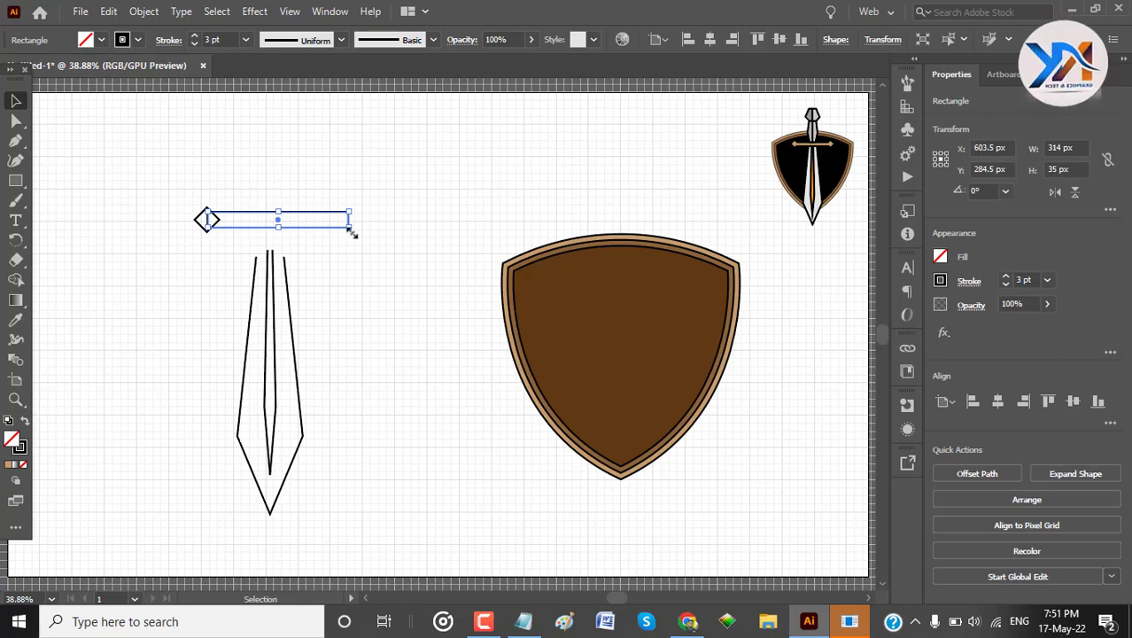
drag(351, 231, 353, 236)
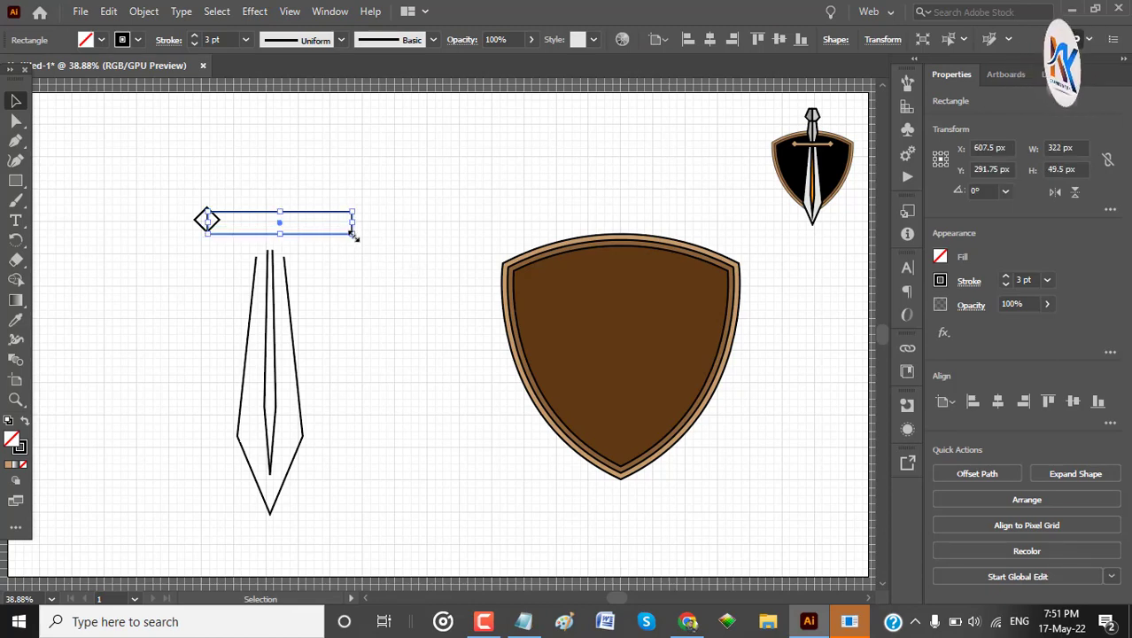
click(366, 264)
drag(175, 177, 365, 241)
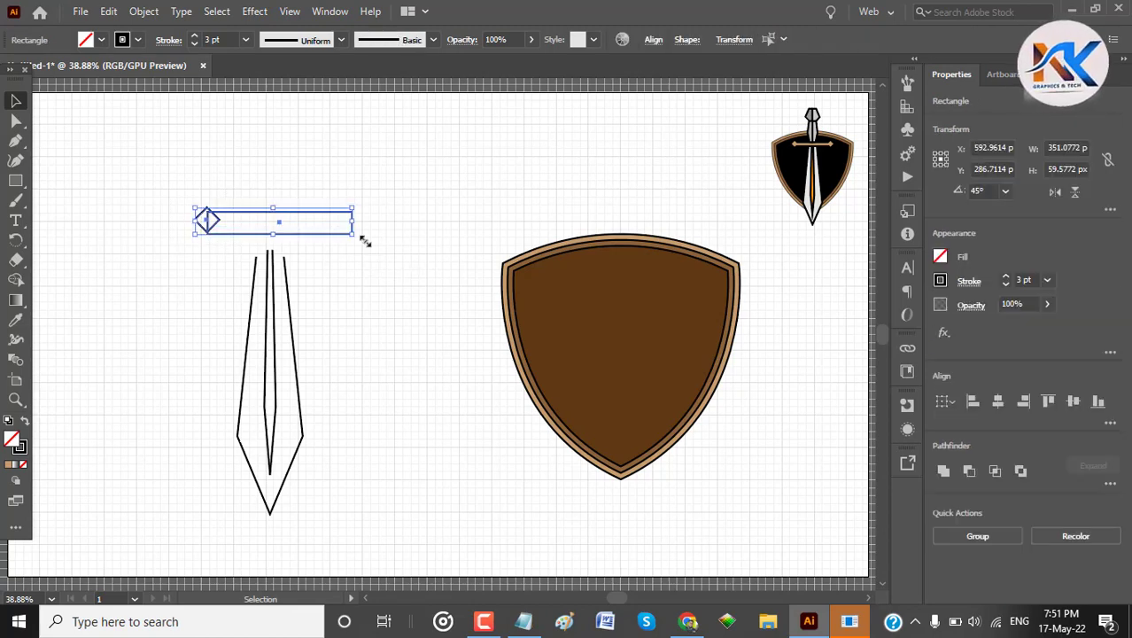
click(1073, 401)
click(531, 217)
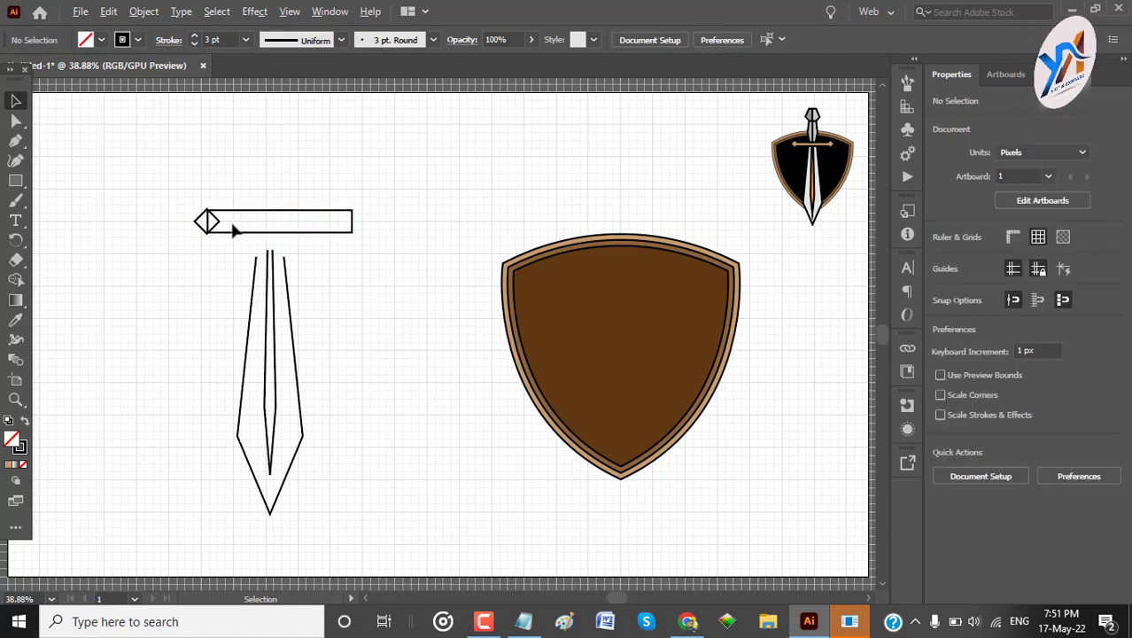
Reduce the crossguard rectangle's height to about 34 px and realign its vertical centre with the diamond.
scroll(232, 244, up, 3)
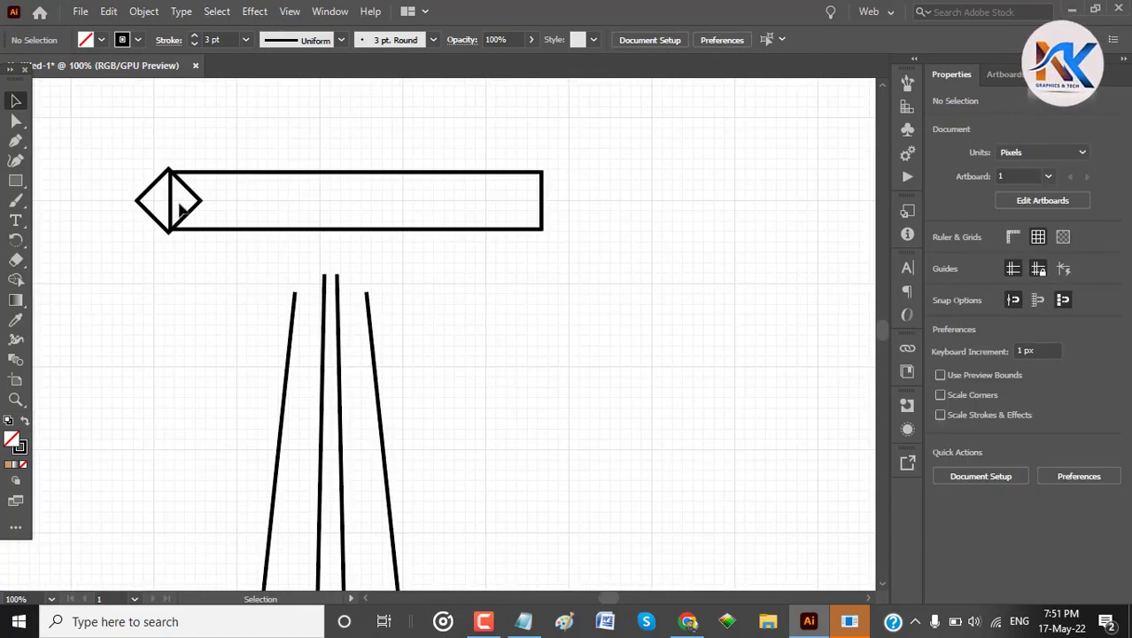
scroll(290, 249, down, 5)
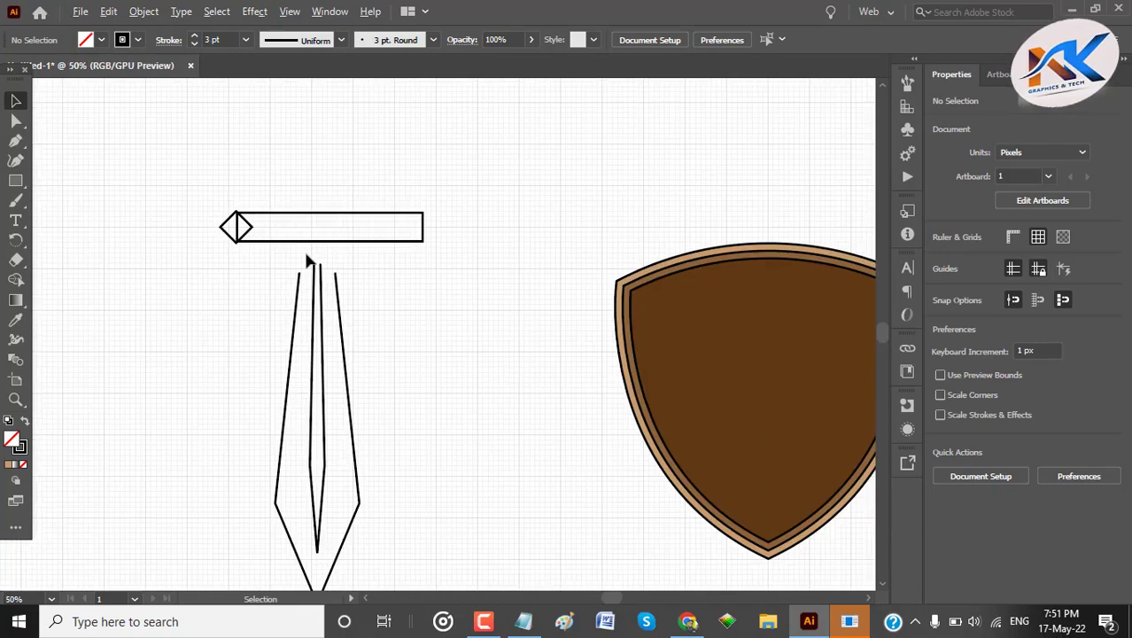
scroll(309, 261, up, 2)
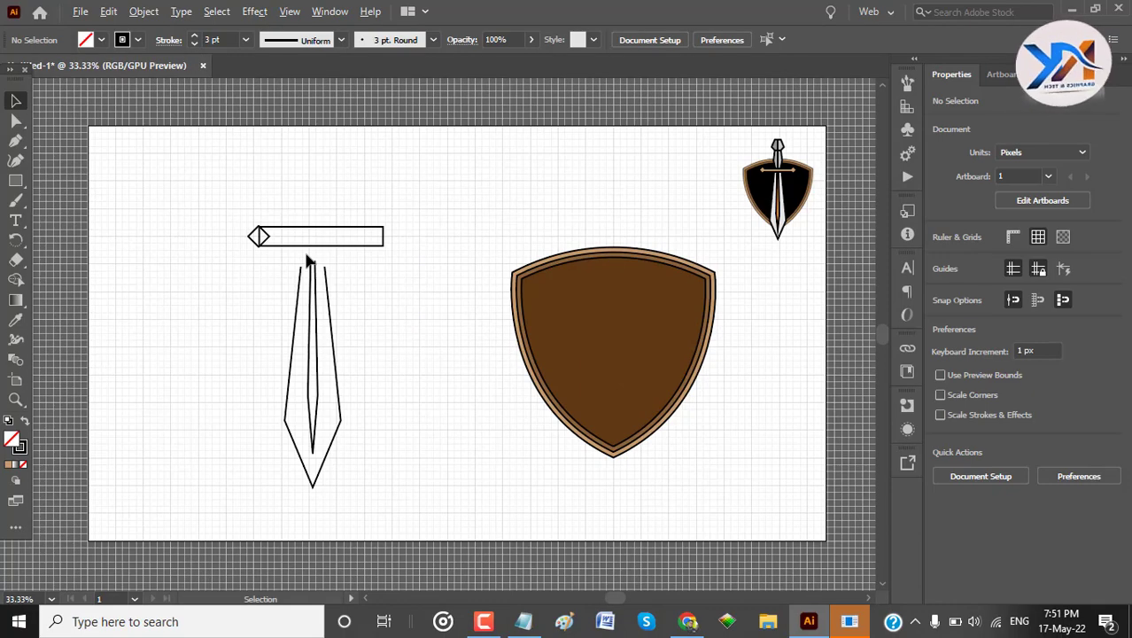
drag(357, 266, 324, 240)
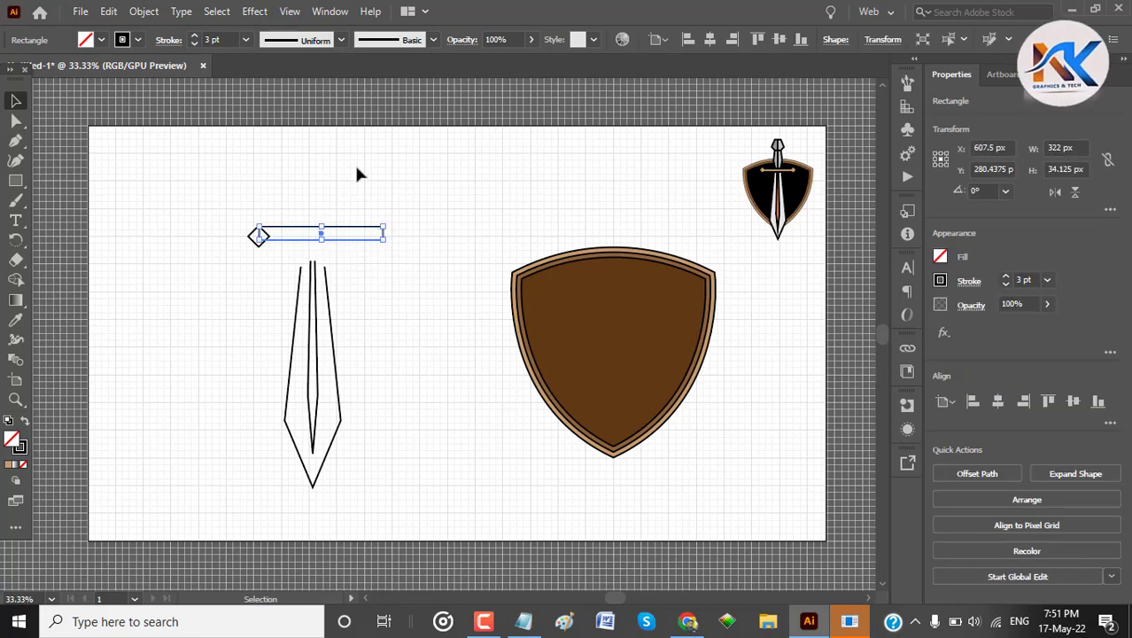
click(354, 163)
drag(222, 193, 268, 265)
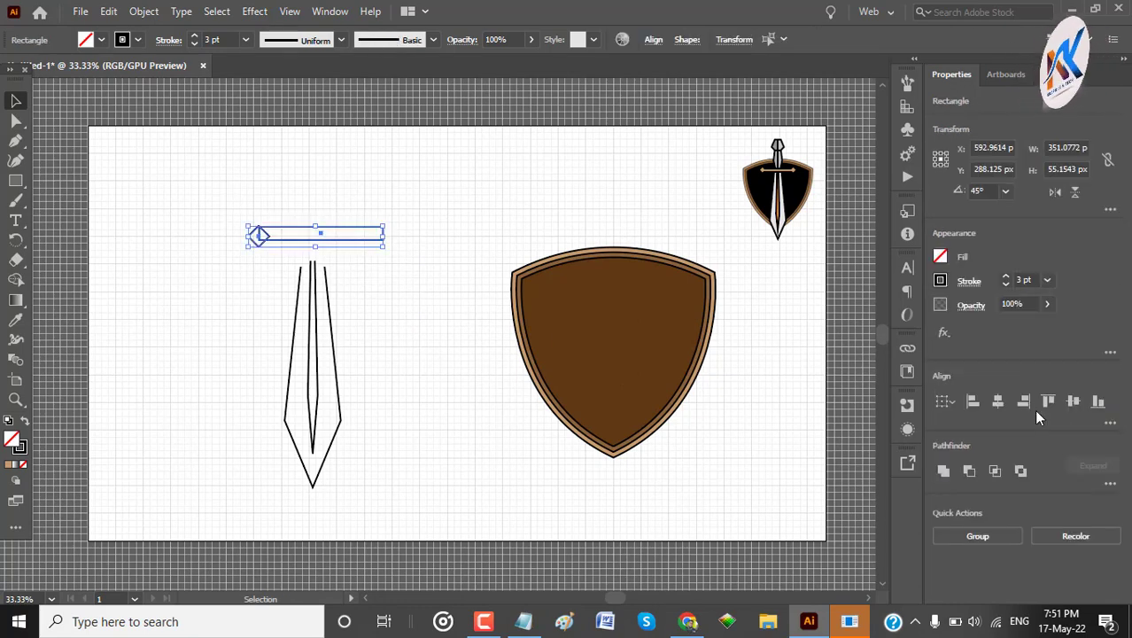
click(1072, 402)
click(531, 230)
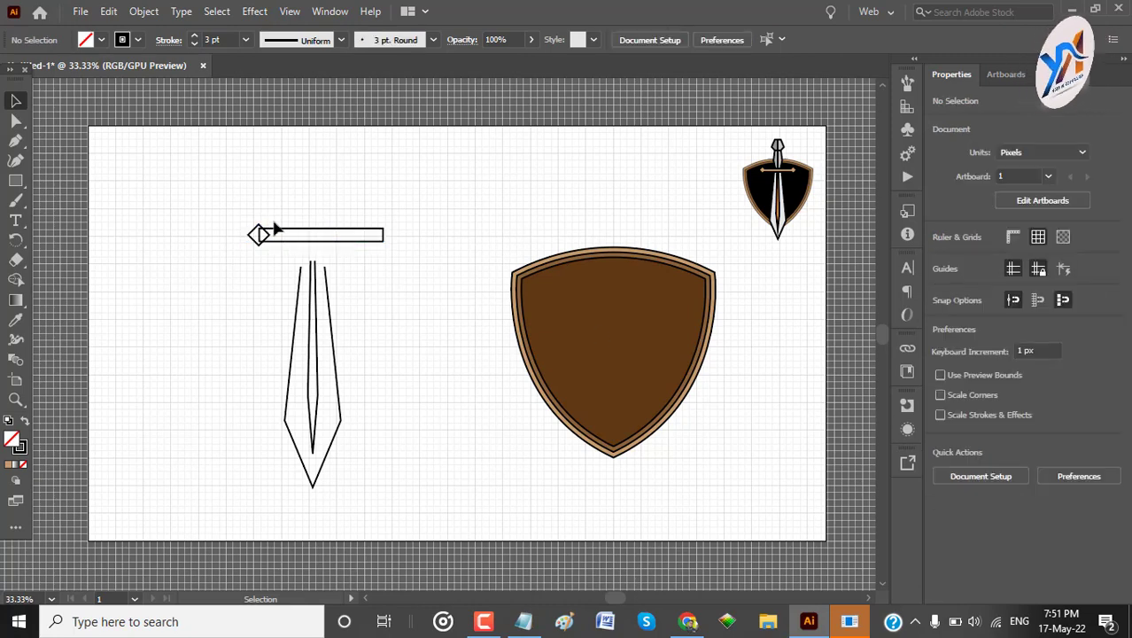
Make the crossguard rectangle slightly thinner again and vertically centre it with the diamond.
click(312, 240)
drag(323, 242, 322, 238)
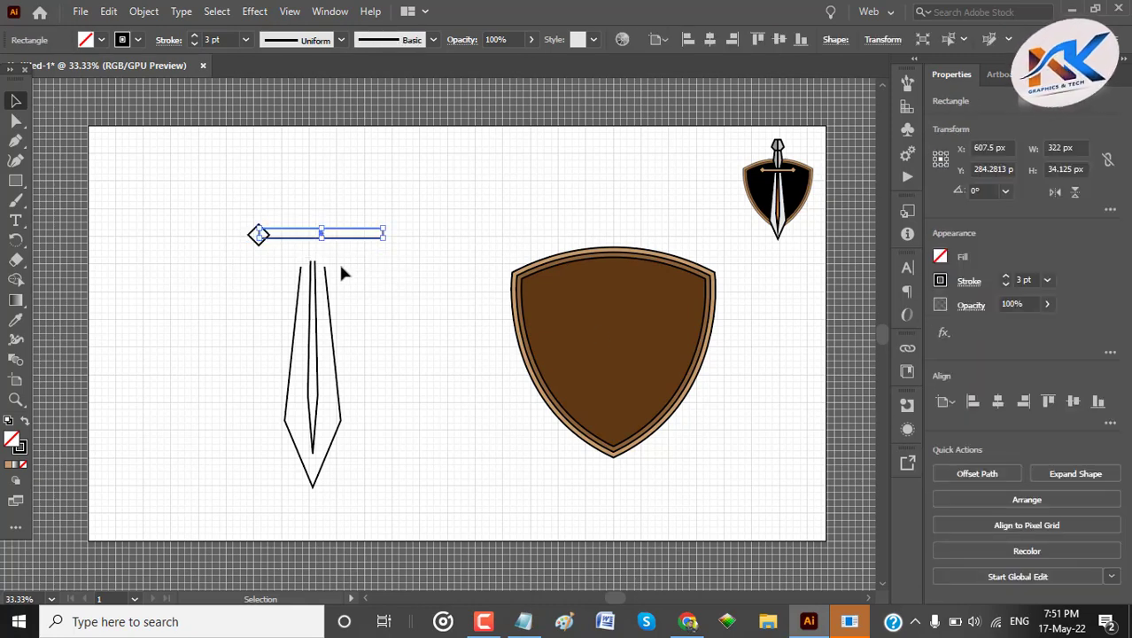
click(375, 274)
drag(212, 202, 239, 256)
drag(272, 294, 272, 290)
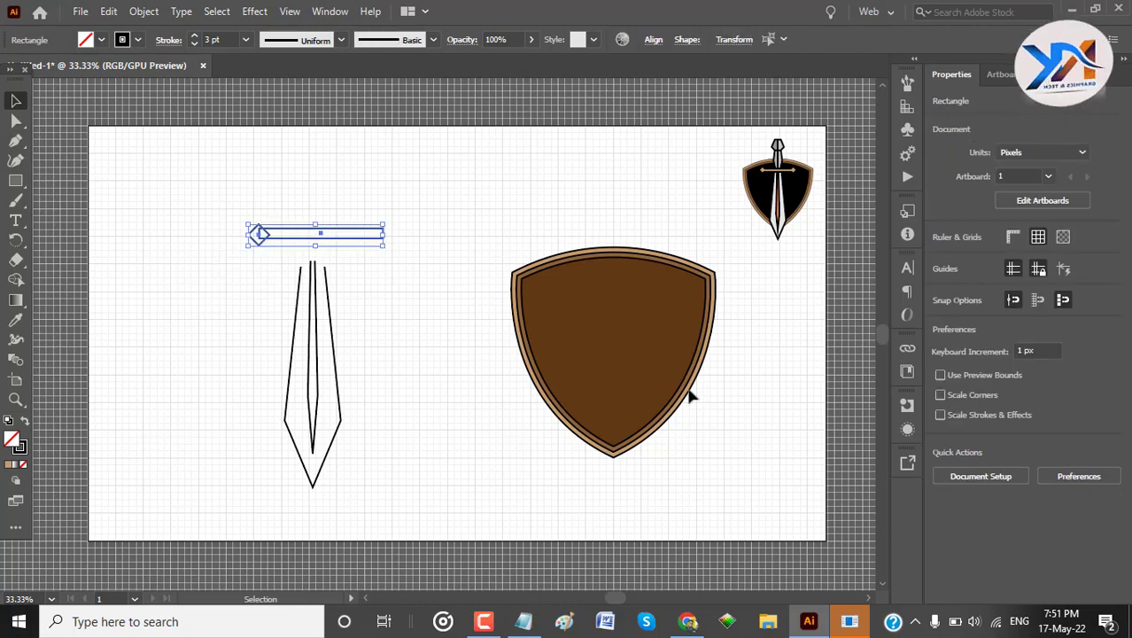
click(458, 267)
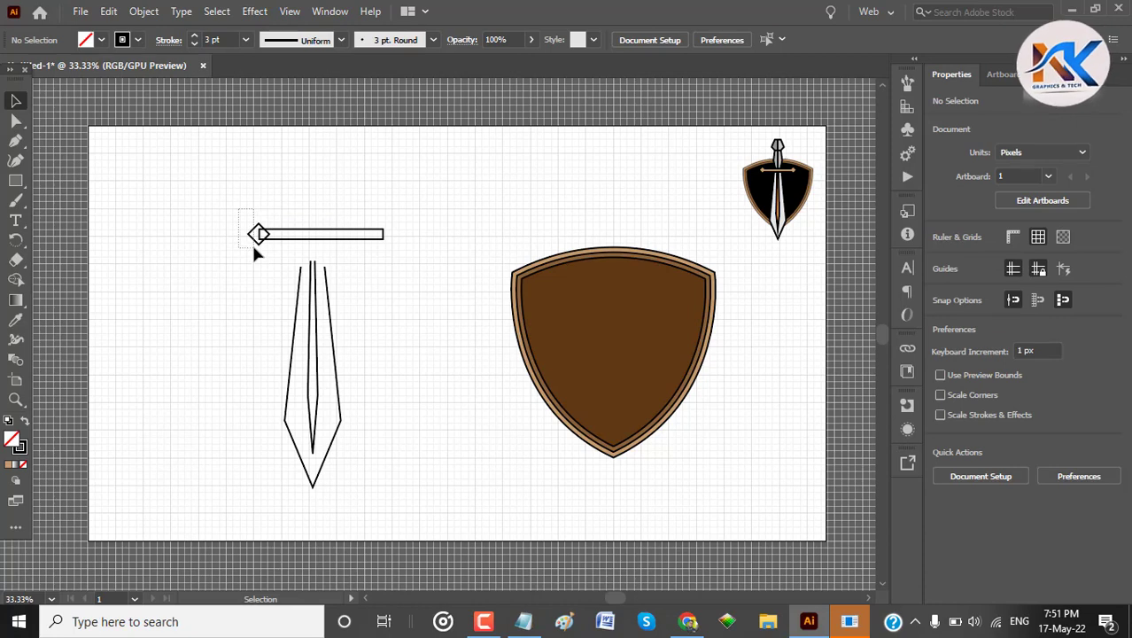
Duplicate the diamond and move the copy horizontally onto the right end of the crossguard.
drag(239, 208, 254, 248)
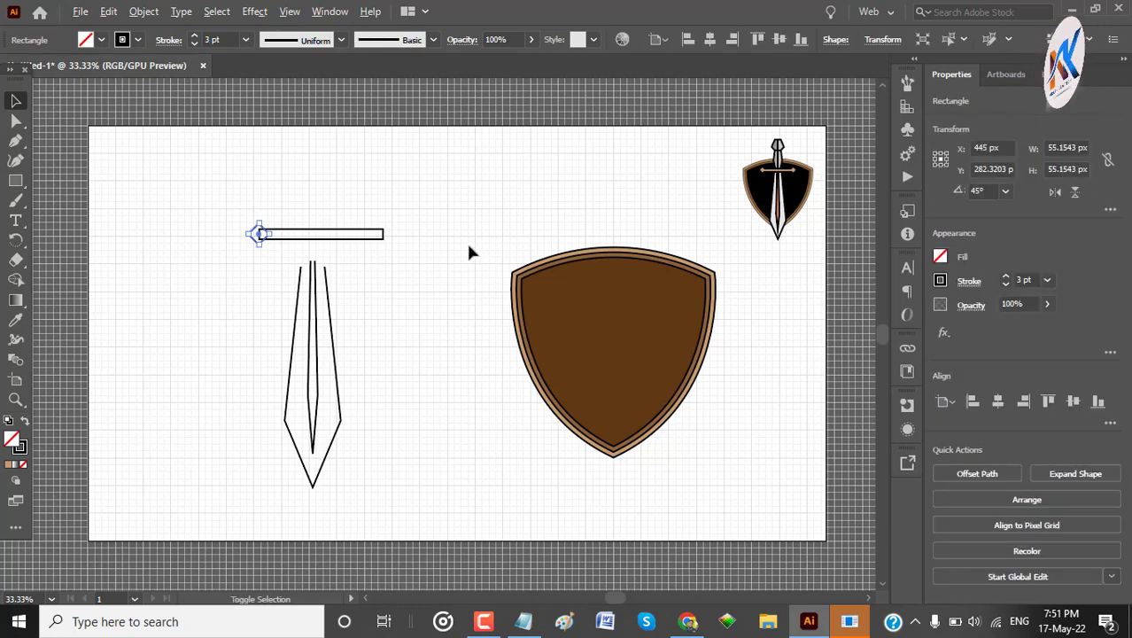
key(shift+alt+Right)
key(shift+alt+Right)
key(shift+alt+Right)
key(shift+alt+Right)
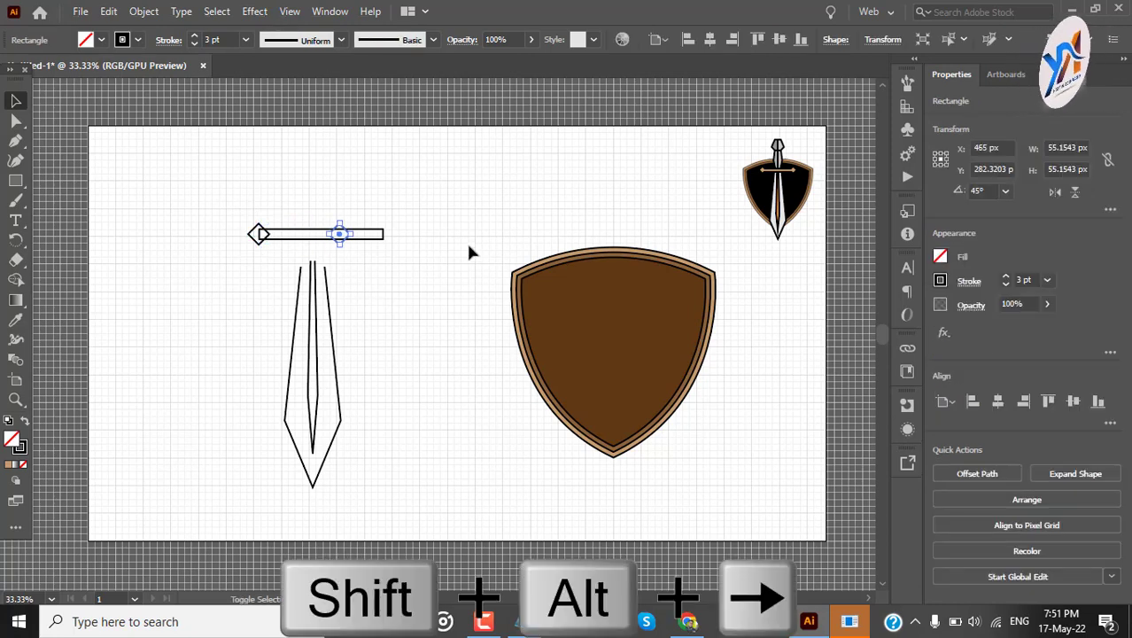
key(shift+alt+Right)
key(shift+alt+Right)
key(shift+alt+Right)
key(shift+alt+Right)
key(shift+alt+Right)
key(shift+alt+Right)
key(shift+alt+Right)
key(shift+alt+Right)
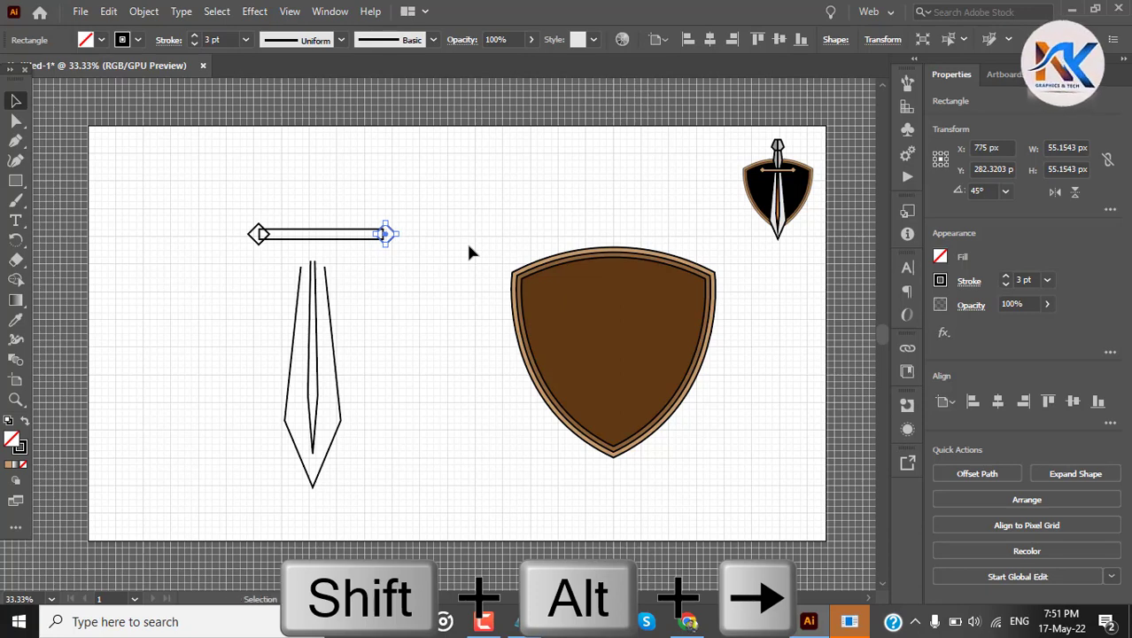
Merge both diamonds and the rectangle into a single crossguard shape with the Shape Builder.
drag(225, 190, 431, 249)
key(shift+m)
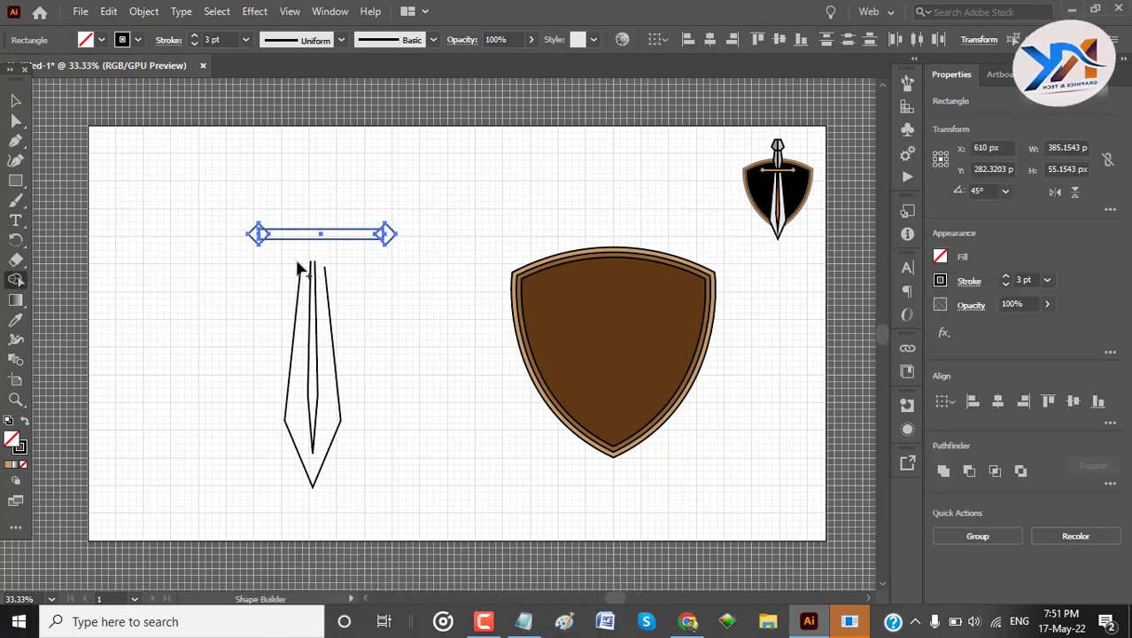
drag(258, 234, 390, 240)
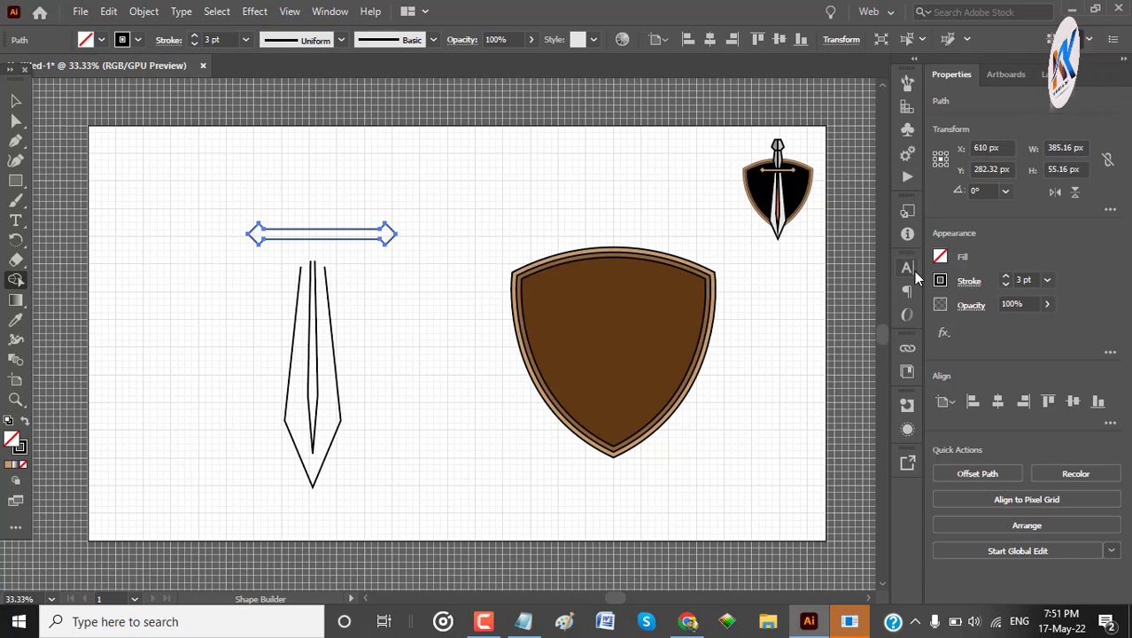
Fill the merged crossguard shape with a medium brown swatch.
click(940, 257)
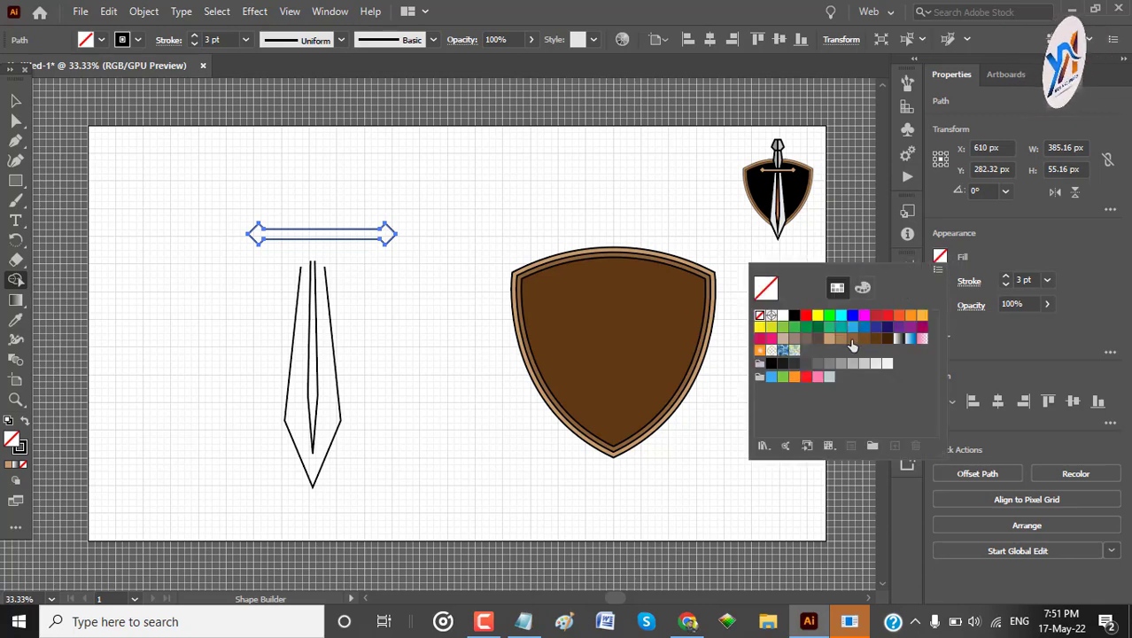
click(863, 338)
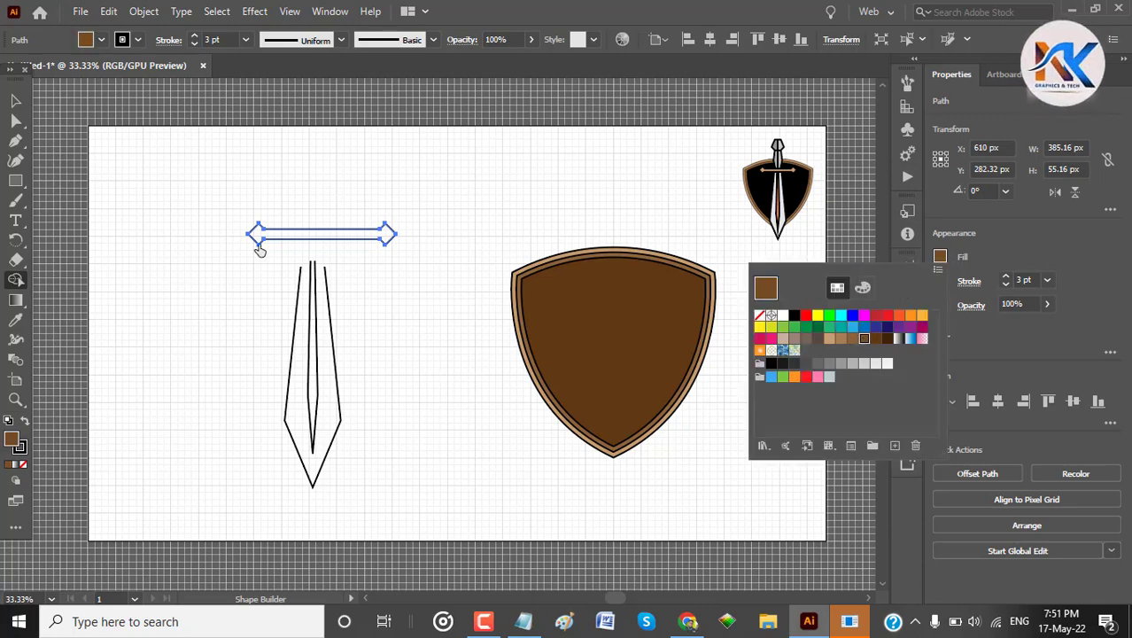
click(256, 240)
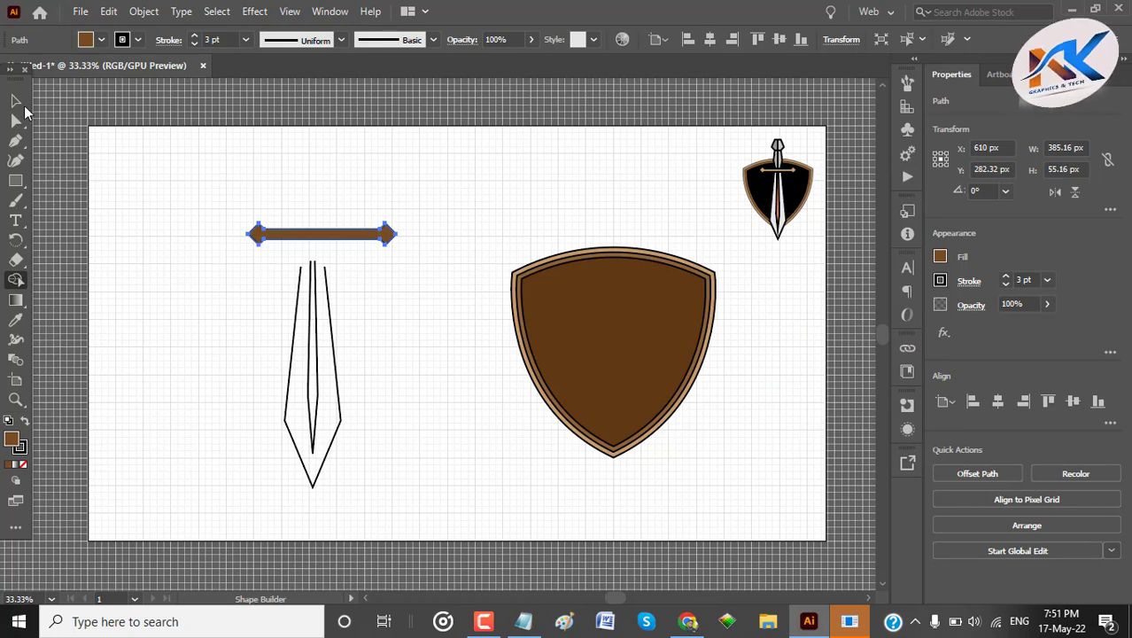
Group the outer and inner blade outlines.
click(16, 101)
drag(197, 188, 371, 250)
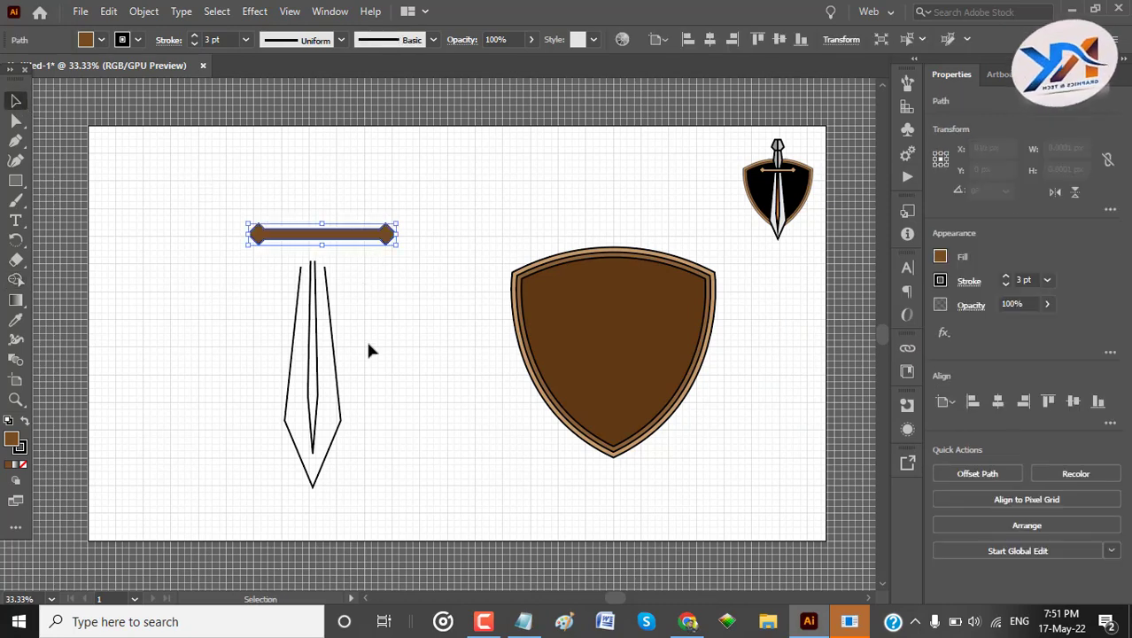
drag(200, 328, 436, 443)
key(ctrl+g)
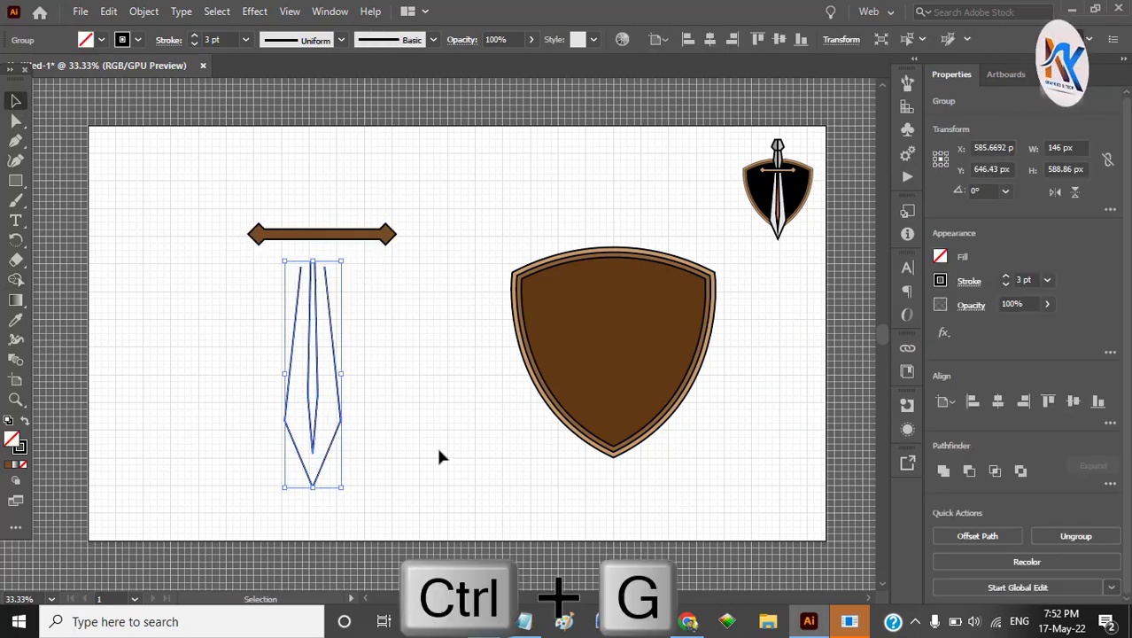
Align the horizontal centres of the blade group and the crossguard.
click(438, 450)
drag(240, 164, 439, 347)
click(998, 401)
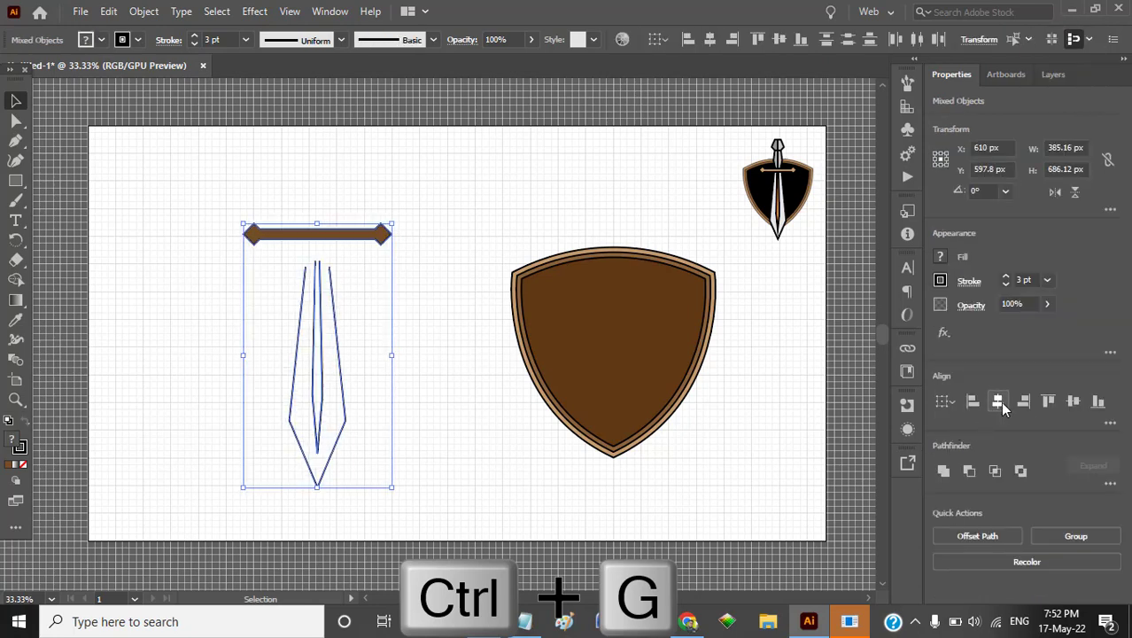
click(308, 179)
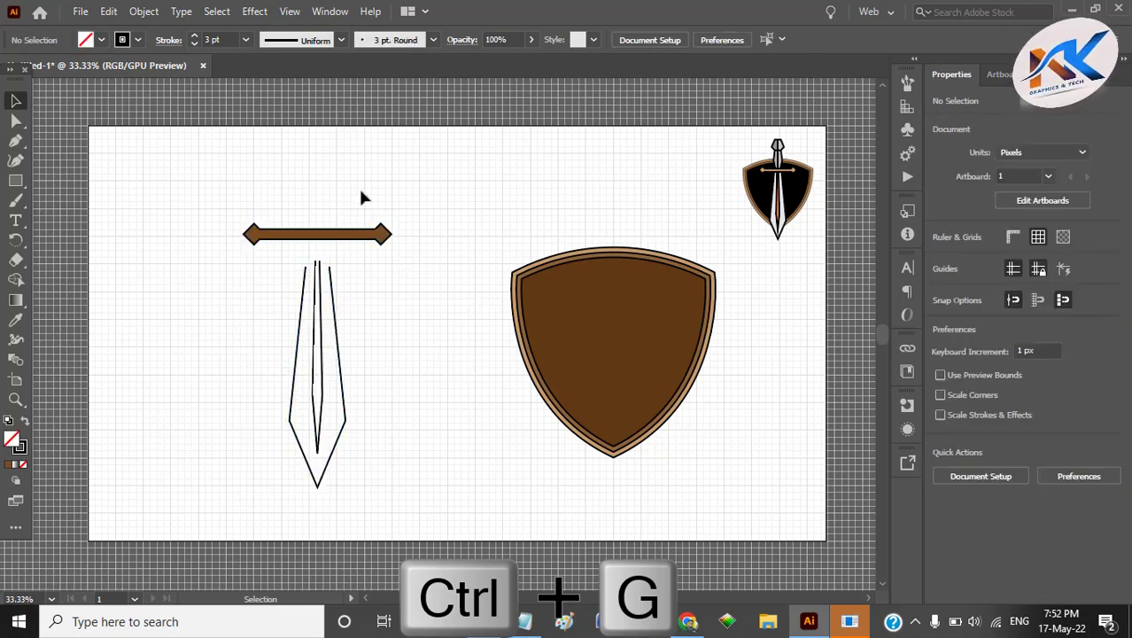
Move the crossguard straight down 90 px so that it overlaps the open end of the blade.
click(377, 233)
key(shift+Down)
key(shift+Down)
key(shift+Down)
key(shift+Down)
key(shift+Down)
key(shift+Down)
key(shift+Down)
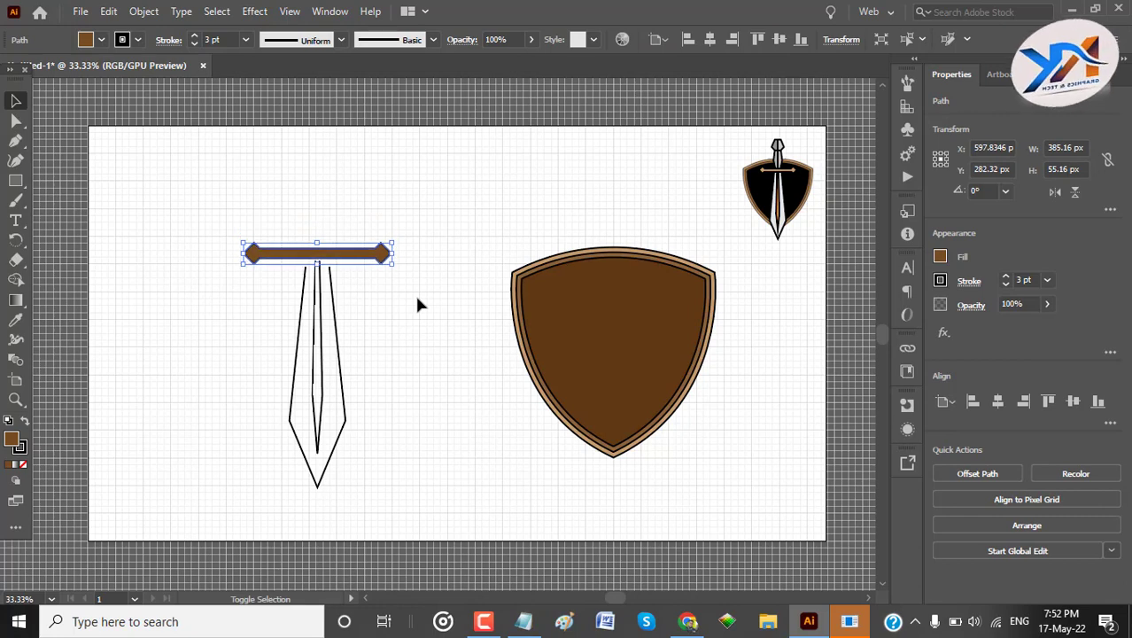
key(shift+Down)
key(shift+Down)
key(shift+Down)
key(shift+Down)
key(shift+Down)
key(shift+Down)
key(shift+Down)
key(shift+Down)
key(shift+Down)
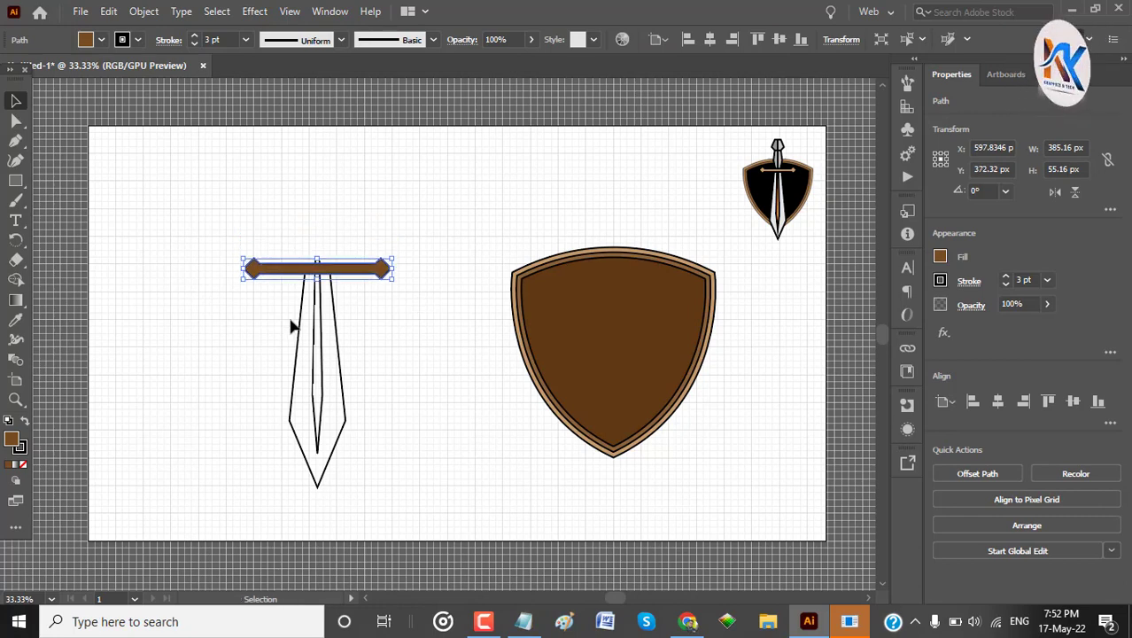
click(335, 218)
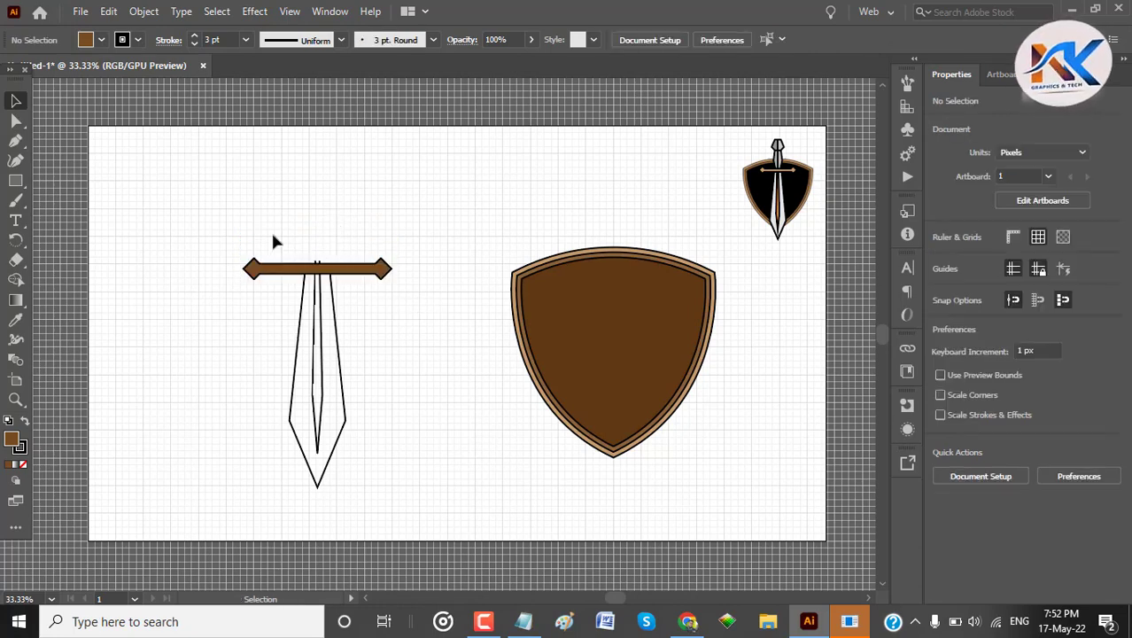
Trim off the inner blade line ends that stick out above the crossguard with the Shape Builder tool.
drag(219, 213, 358, 374)
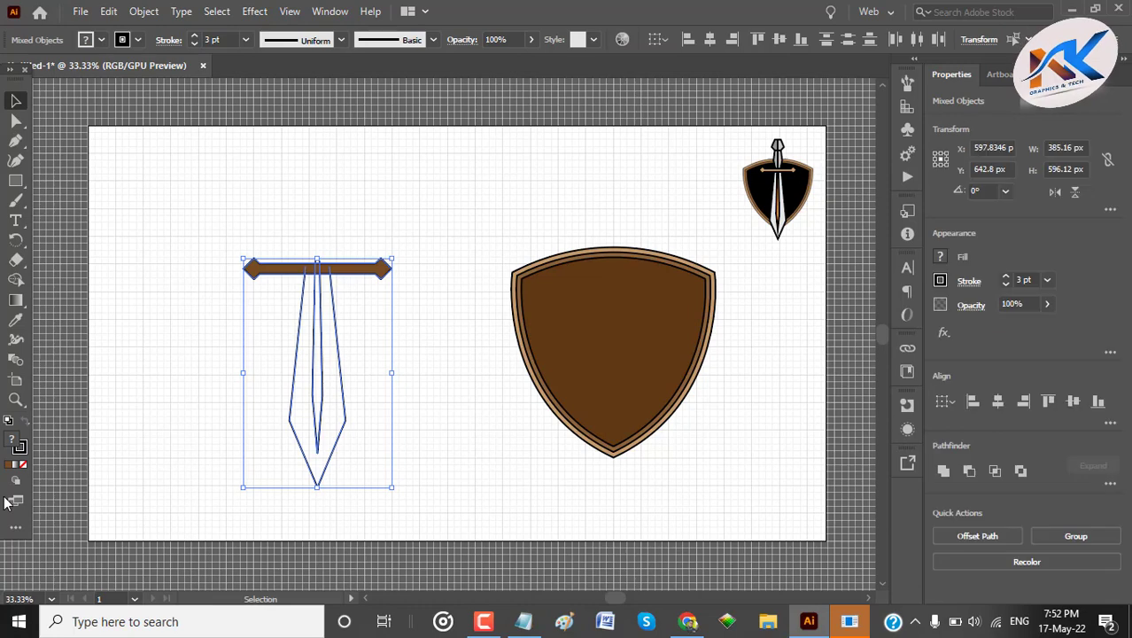
click(15, 281)
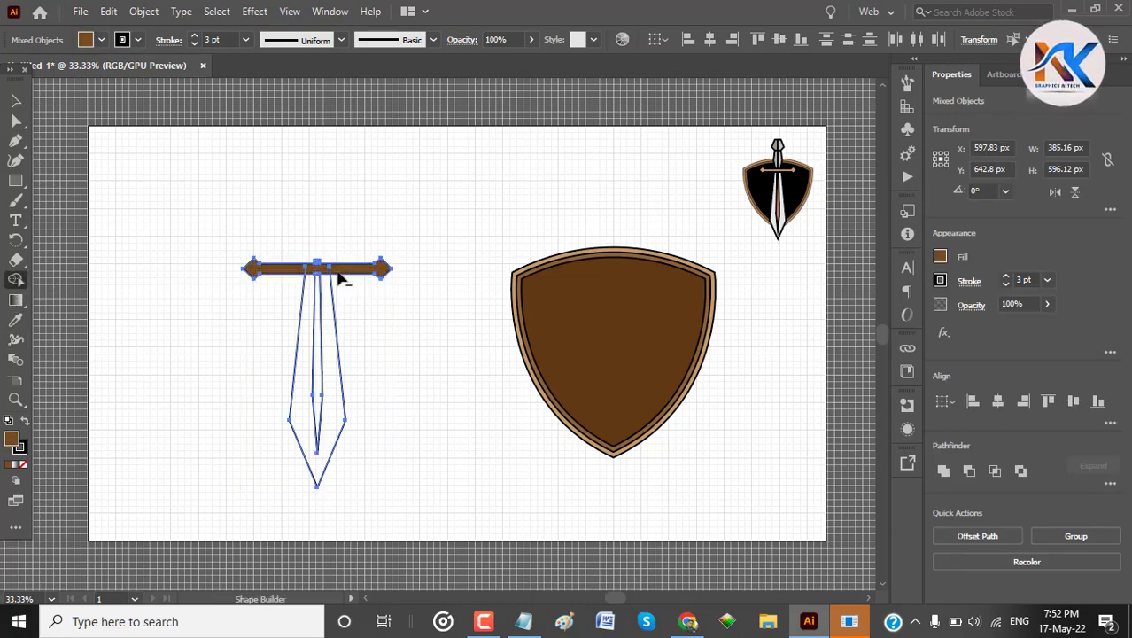
scroll(339, 278, up, 7)
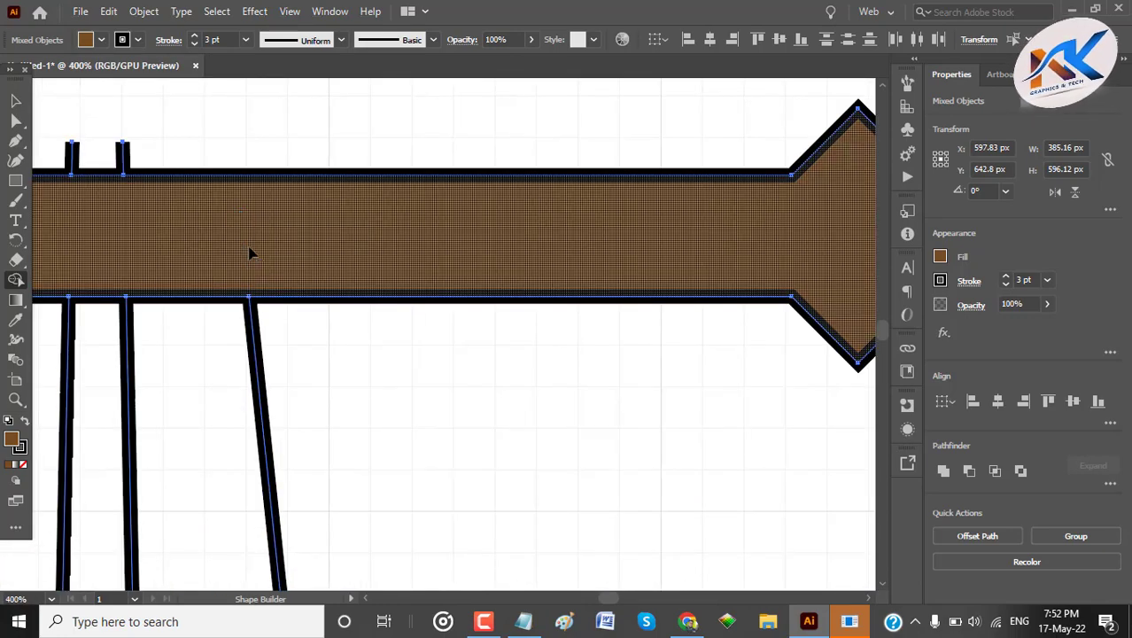
key(ctrl+0)
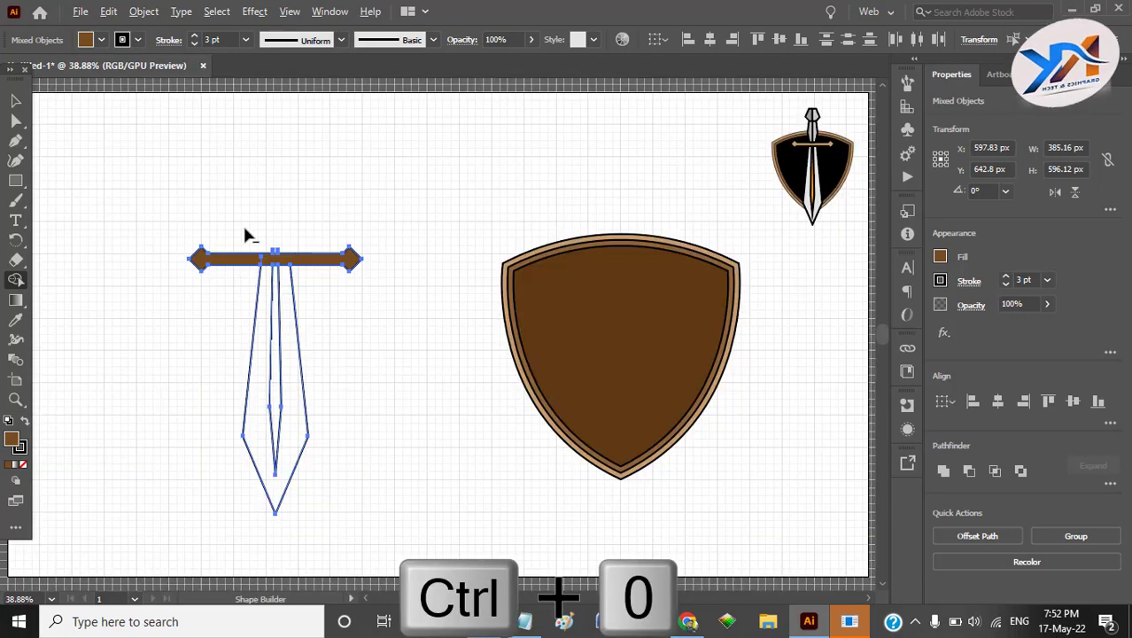
scroll(251, 261, up, 2)
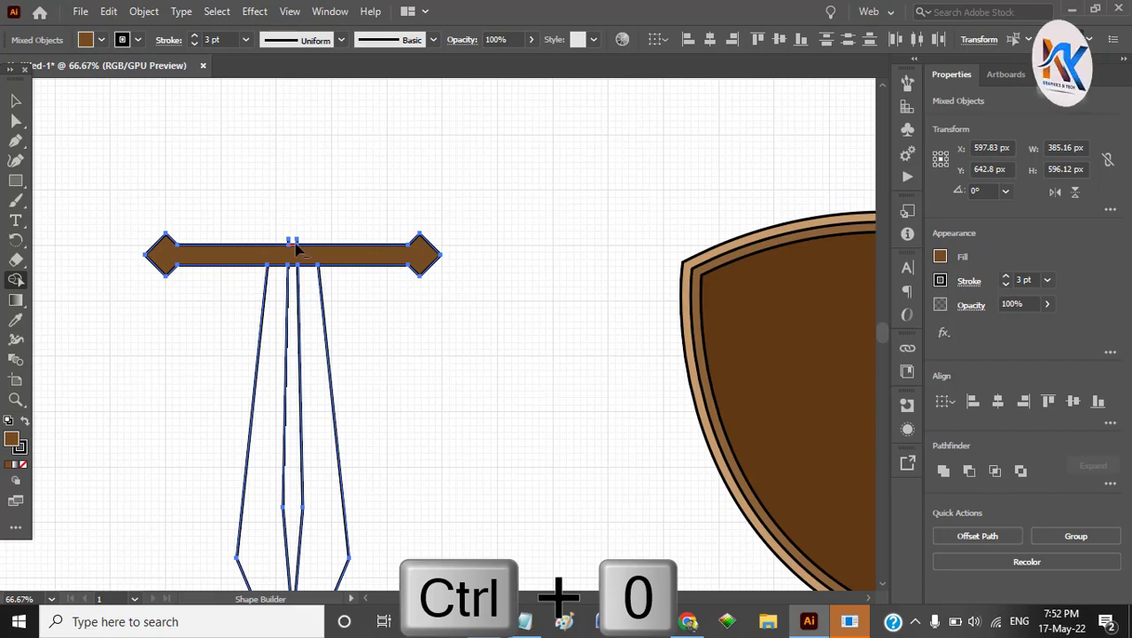
scroll(295, 245, up, 4)
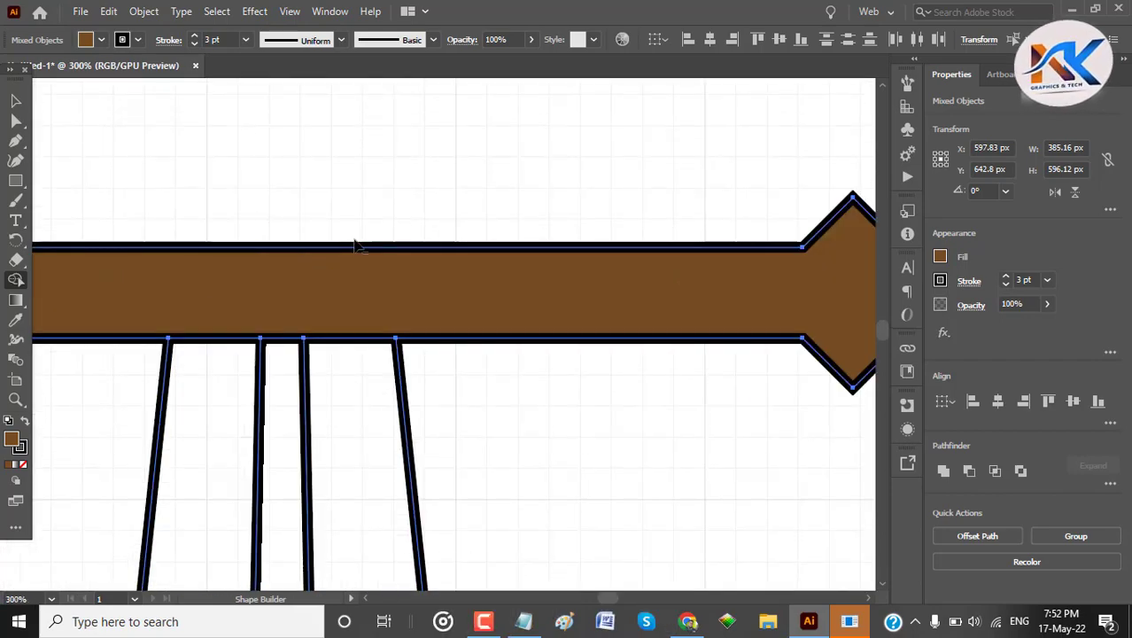
key(ctrl+0)
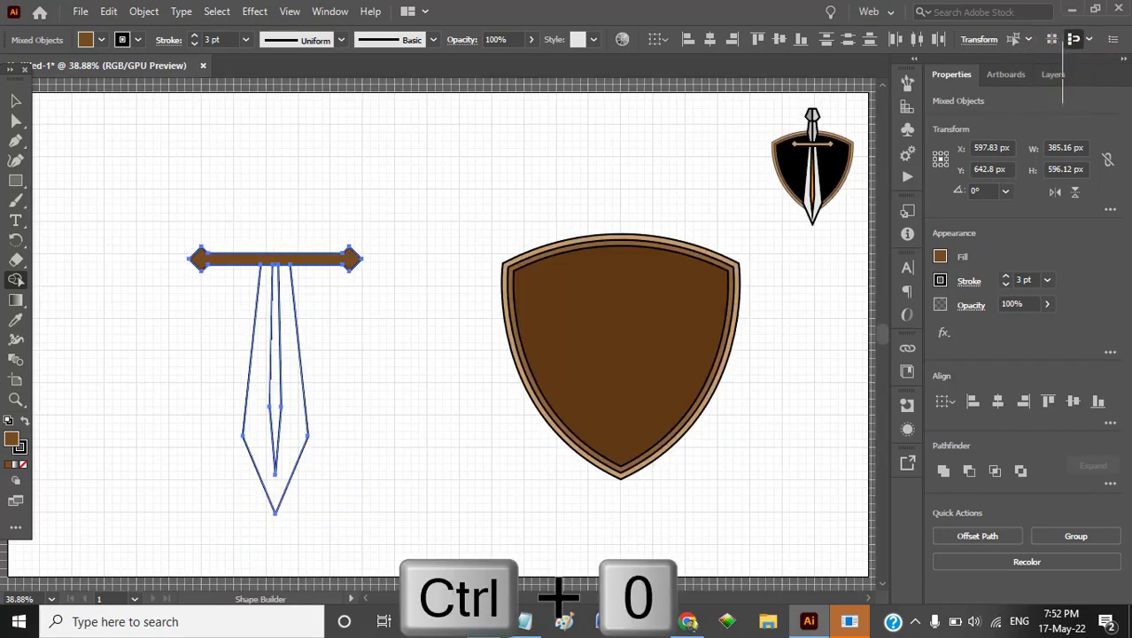
key(v)
click(161, 378)
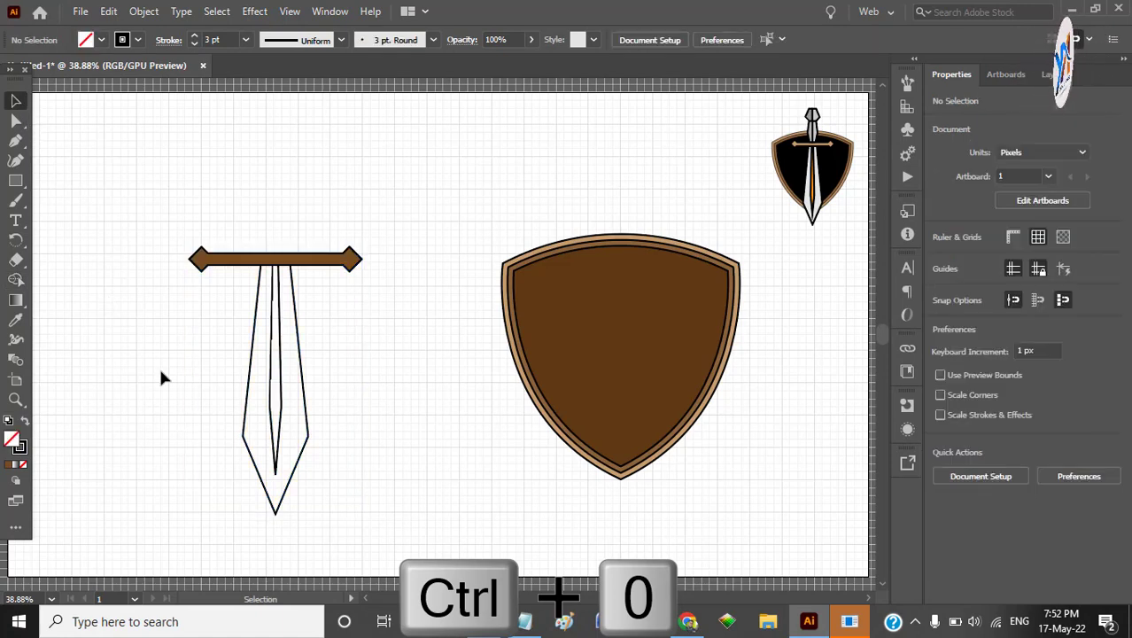
drag(328, 428, 330, 431)
click(15, 280)
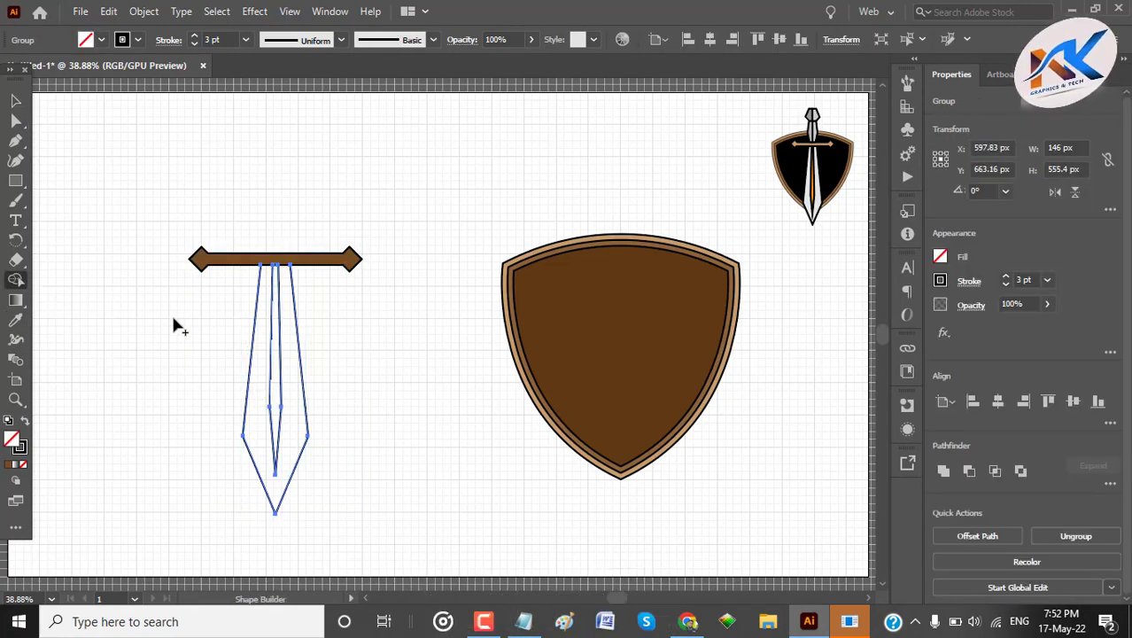
mouse_move(175, 184)
mouse_down()
mouse_move(387, 395)
mouse_move(394, 424)
mouse_up()
key(v)
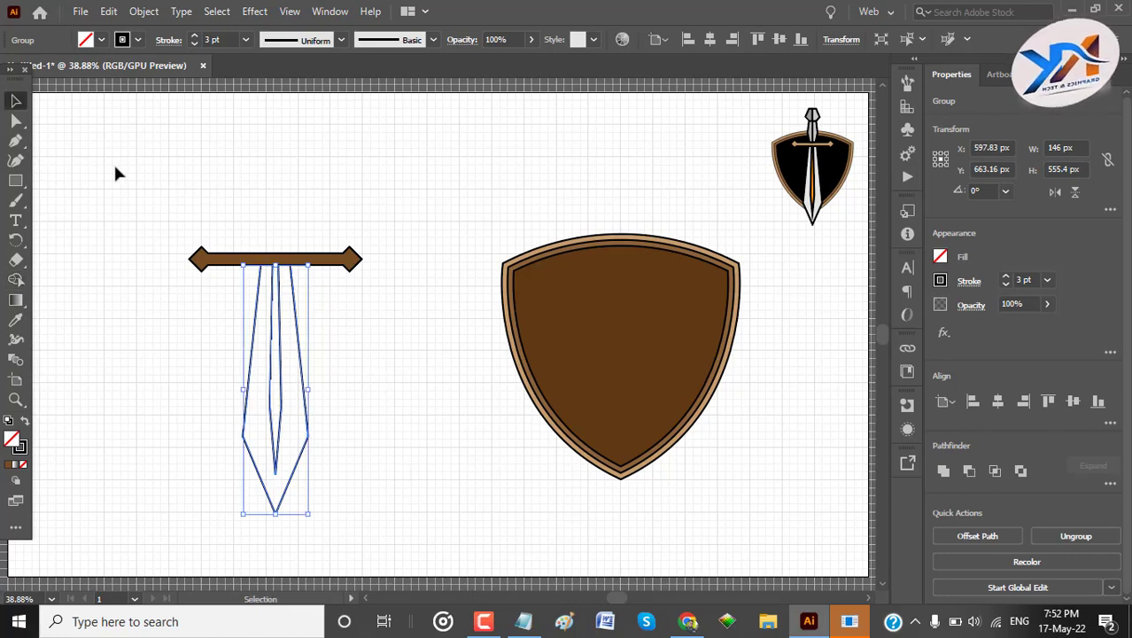
Fill the outer blade region with a light grey swatch using the Shape Builder on the blade and crossguard.
drag(133, 145, 372, 551)
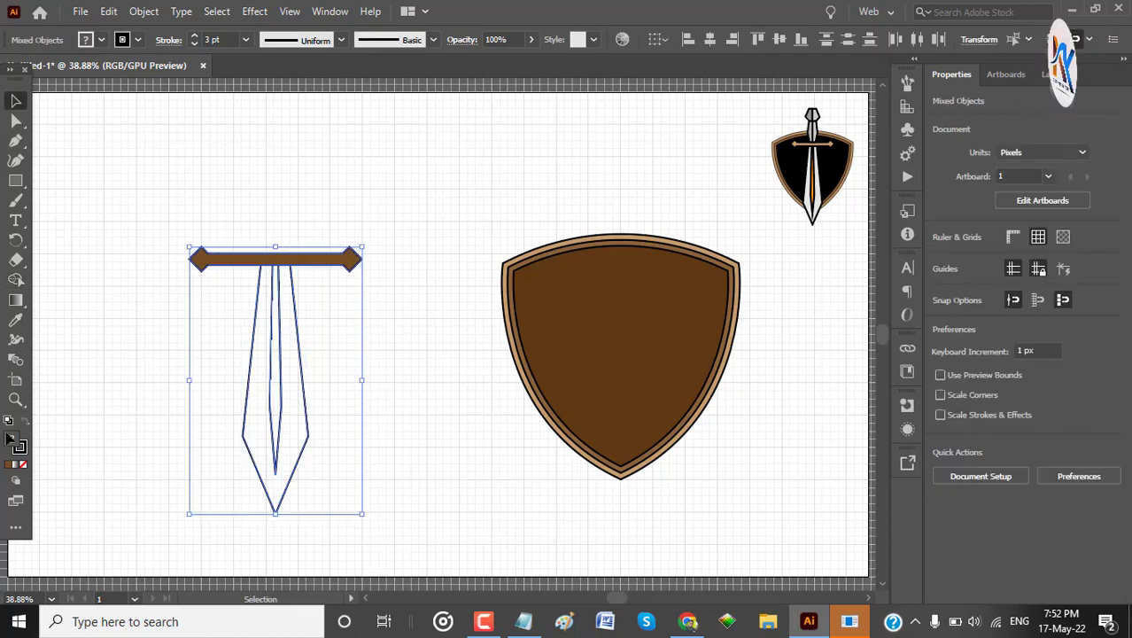
click(12, 281)
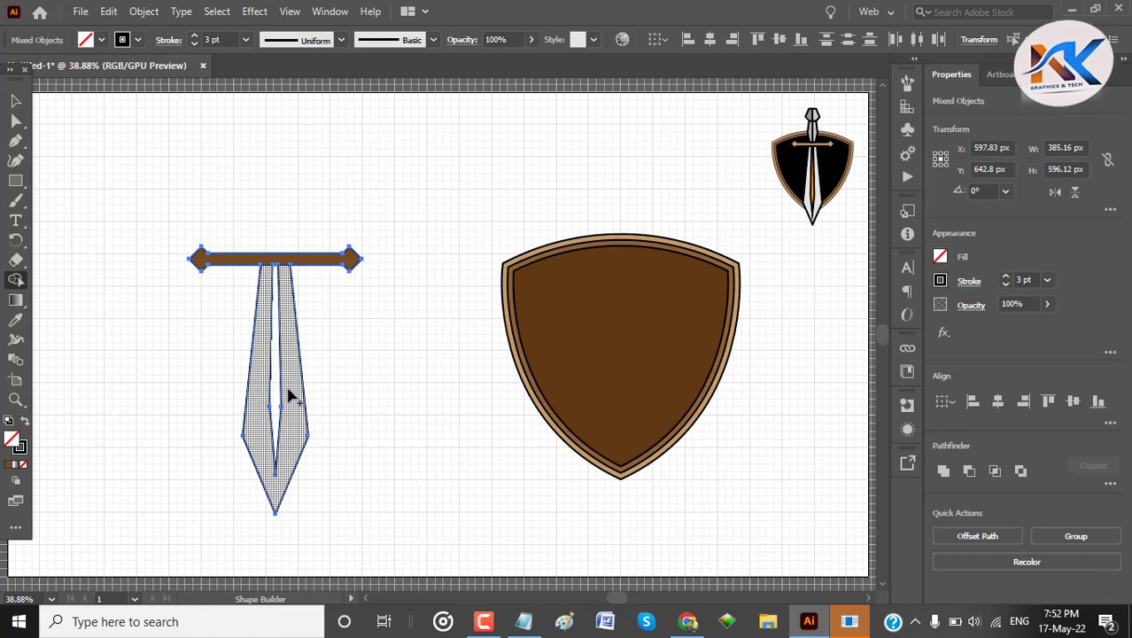
click(941, 281)
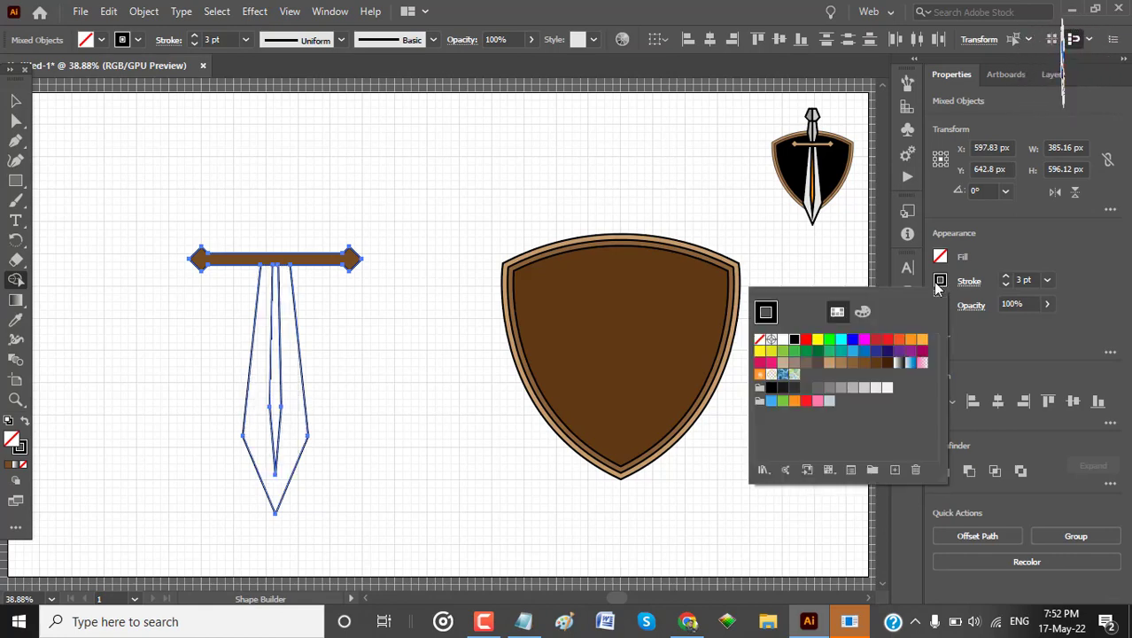
click(939, 262)
click(939, 257)
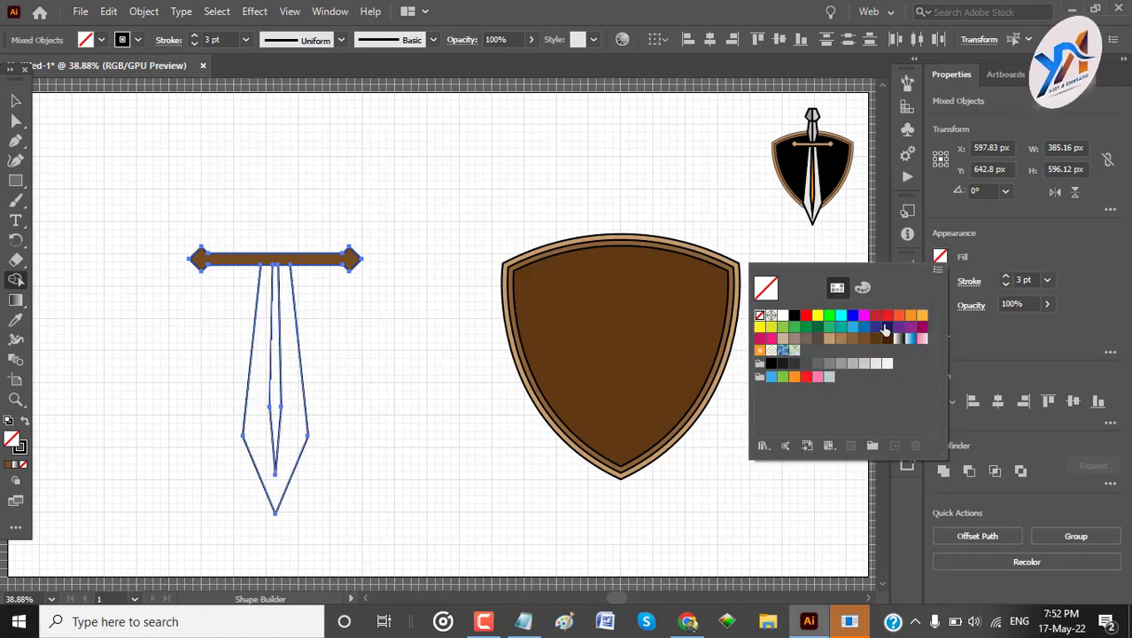
click(852, 364)
click(248, 420)
click(253, 425)
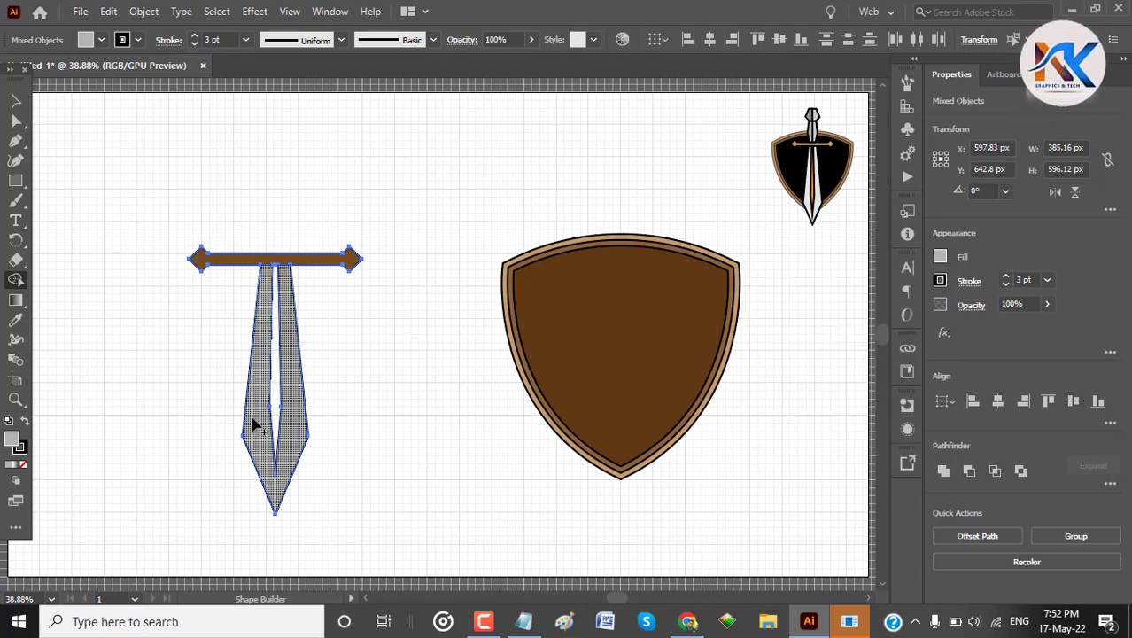
click(15, 101)
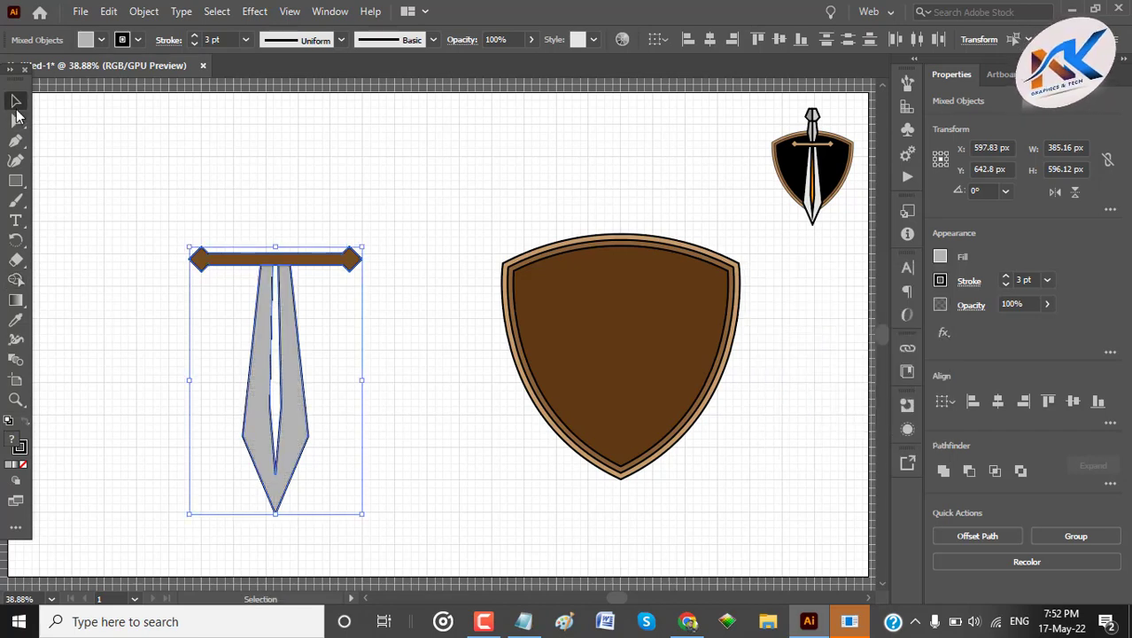
click(239, 410)
drag(171, 350, 328, 448)
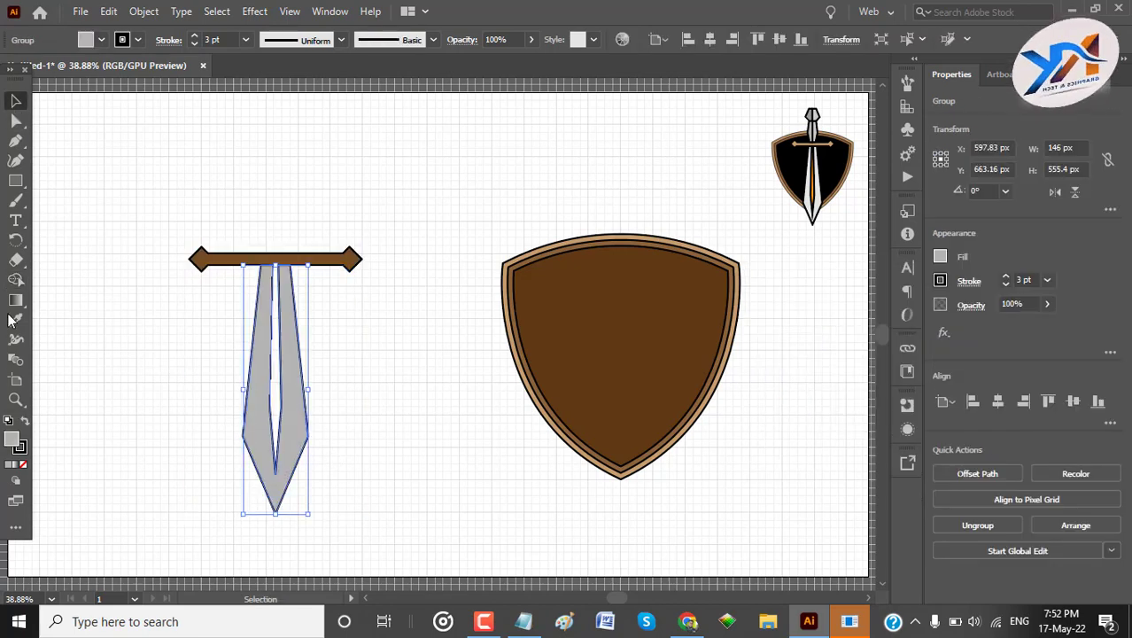
click(15, 278)
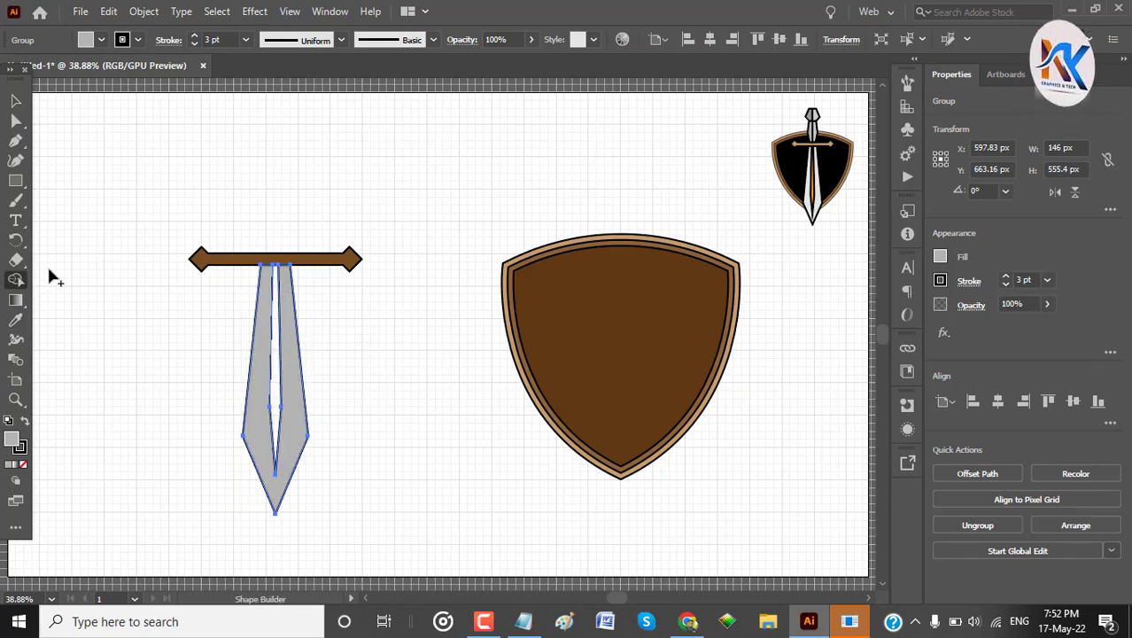
Fill the narrow inner strip of the blade with the crossguard's medium brown swatch using the Shape Builder, and deselect everything.
click(16, 100)
drag(121, 197, 367, 533)
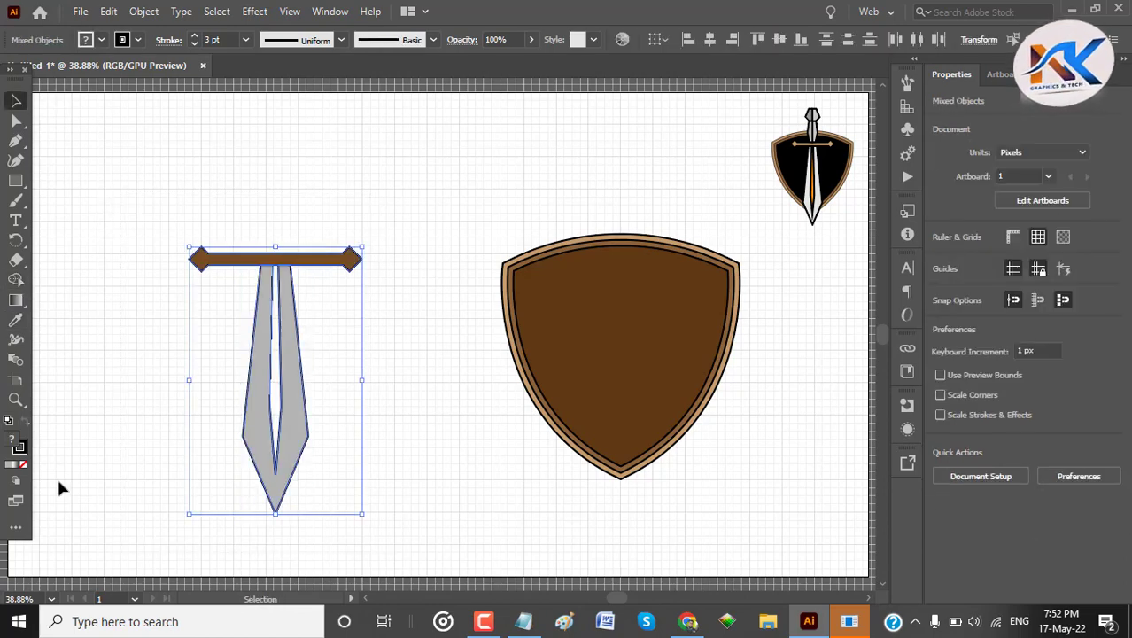
click(15, 279)
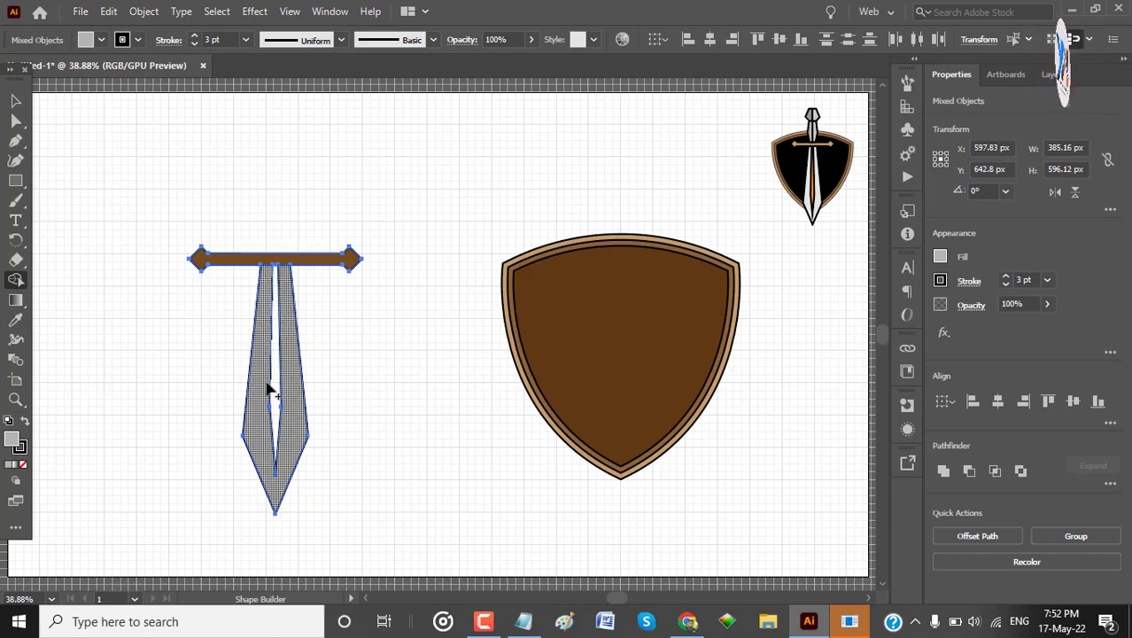
click(939, 261)
click(864, 339)
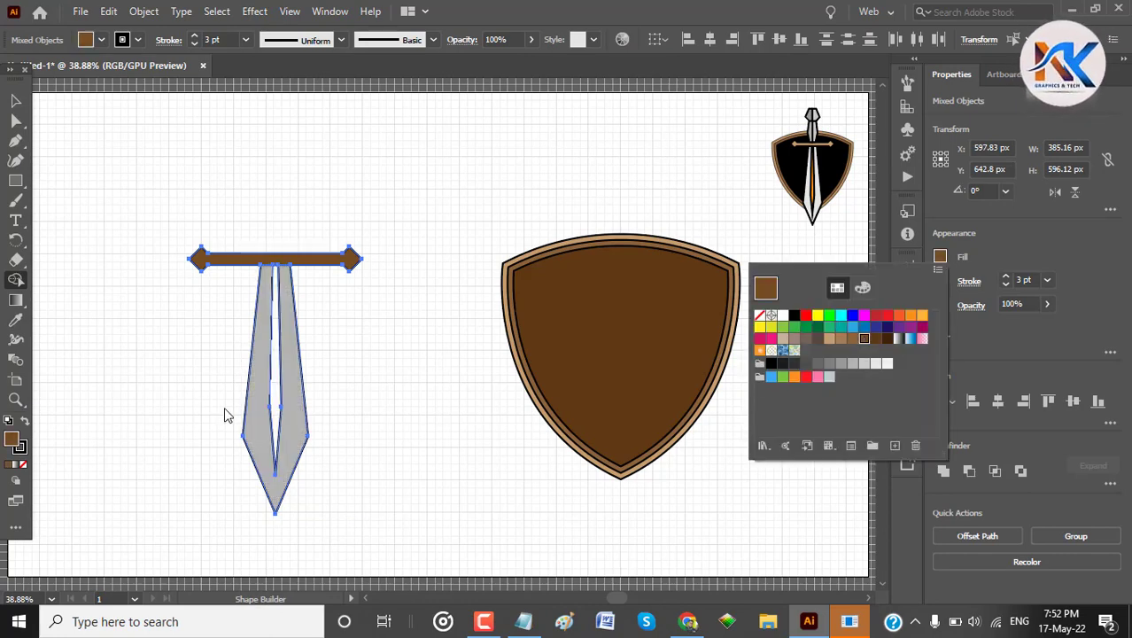
click(280, 405)
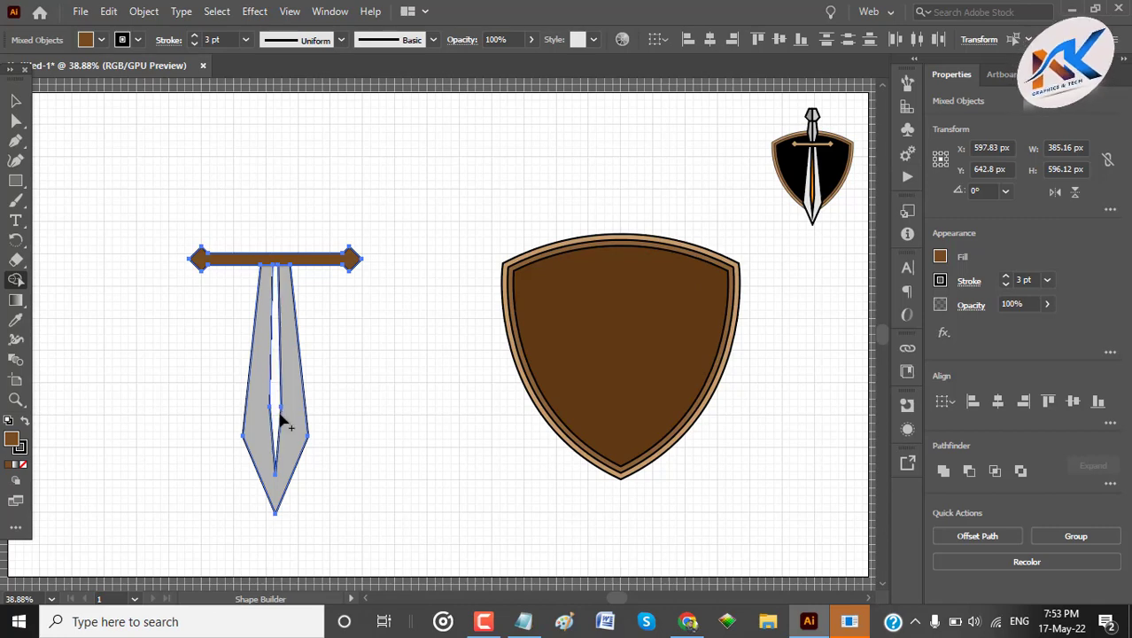
click(279, 405)
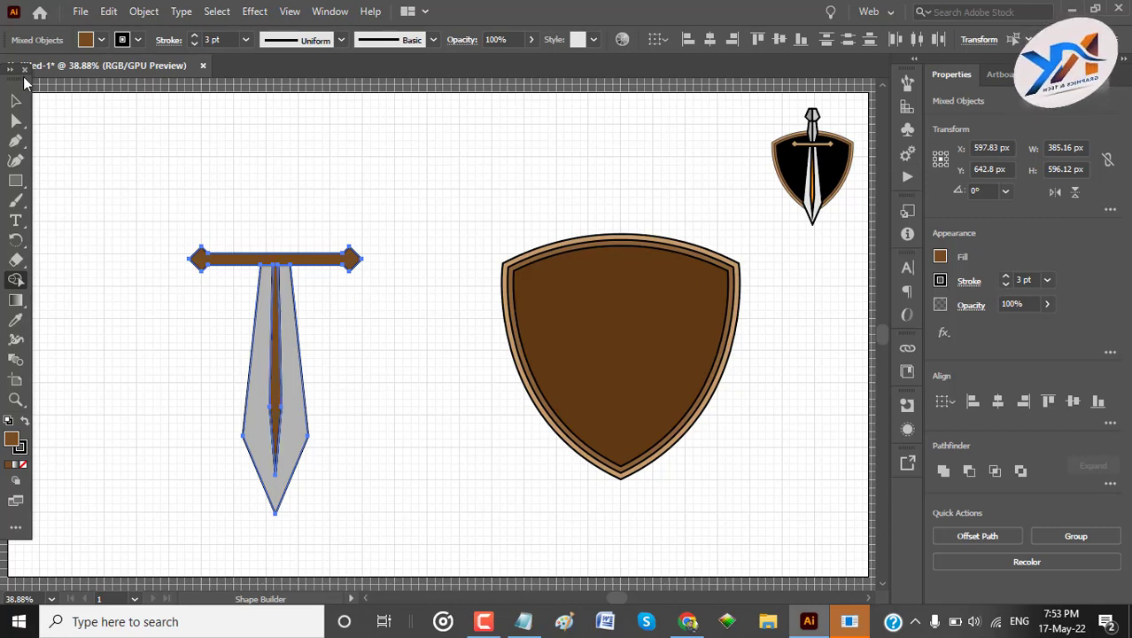
click(16, 100)
click(88, 217)
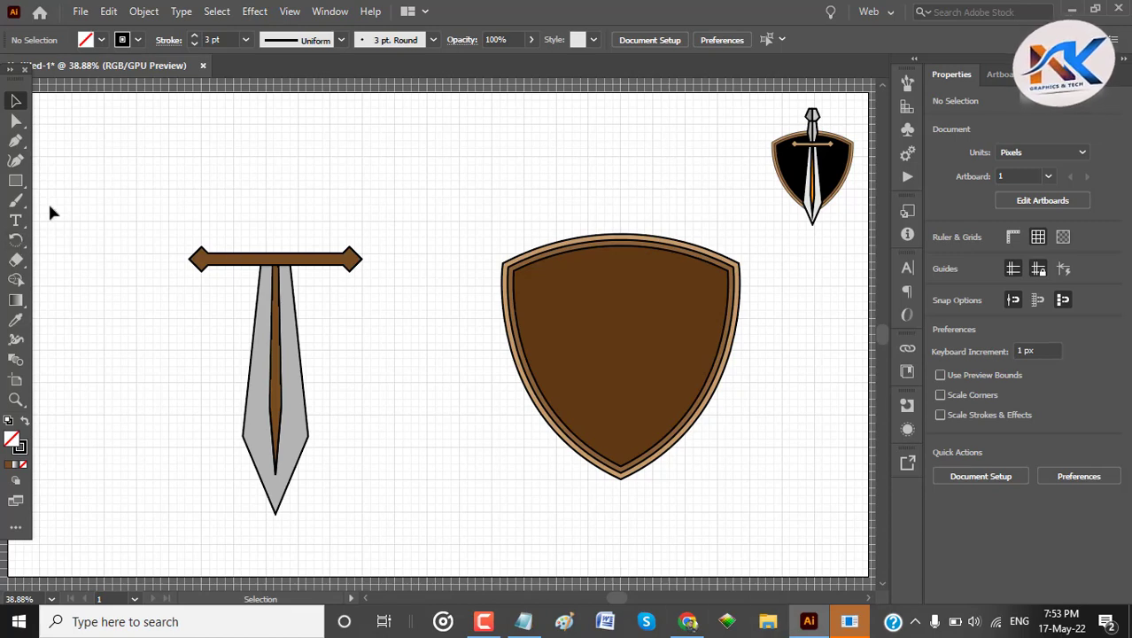
Draw the left half of the handle above the crossguard as an open three-point Pen path, about 20 px wide and 168 px high.
click(18, 142)
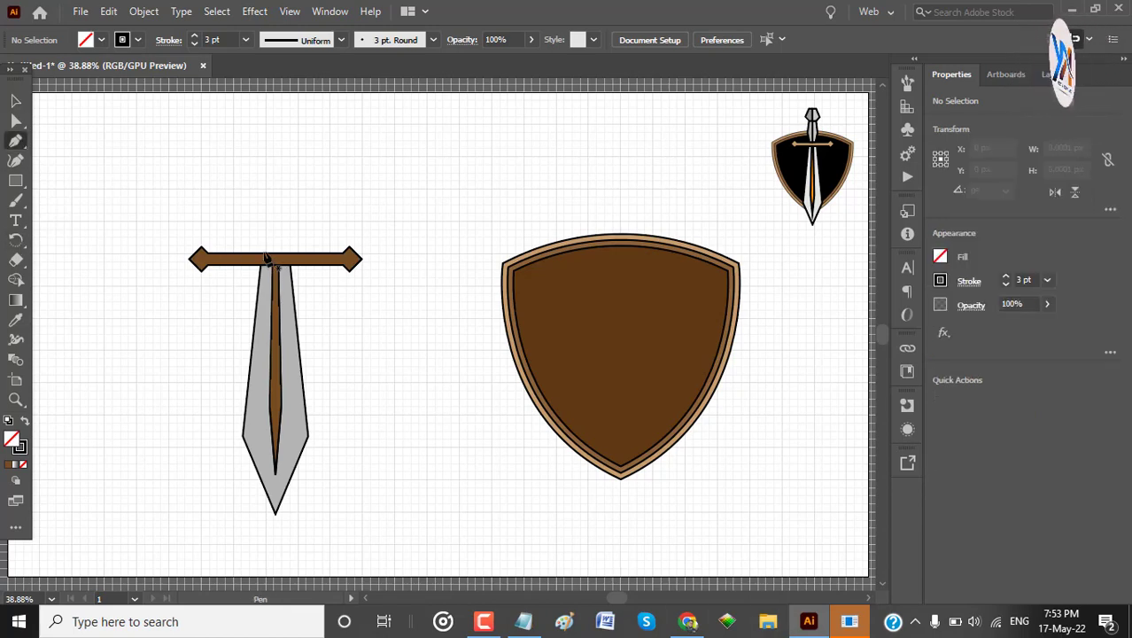
click(264, 253)
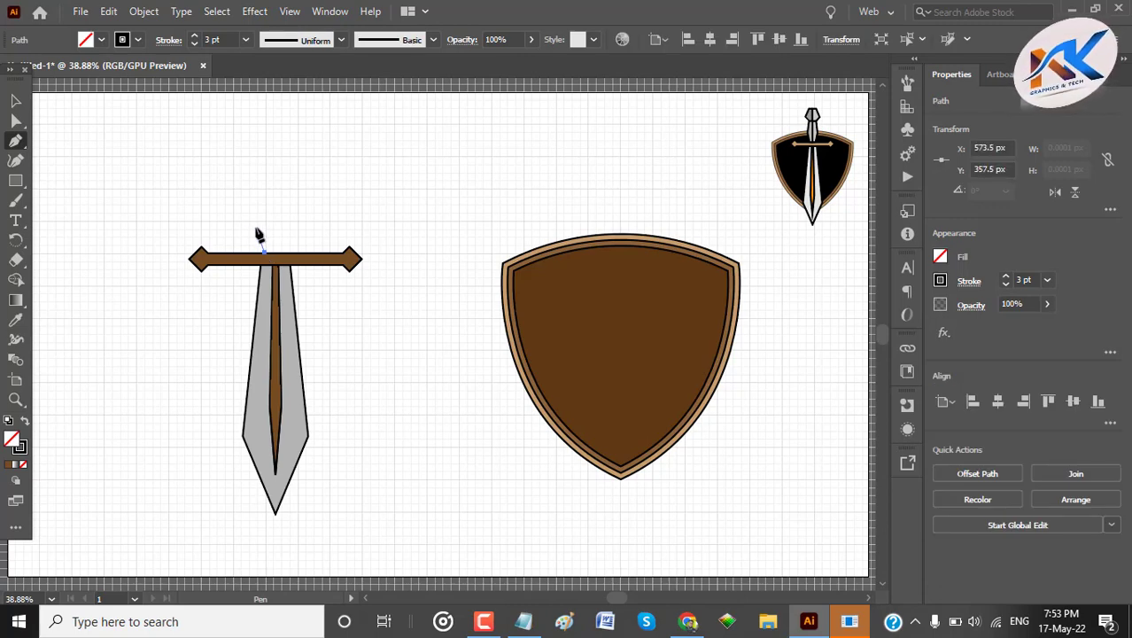
drag(256, 227, 263, 196)
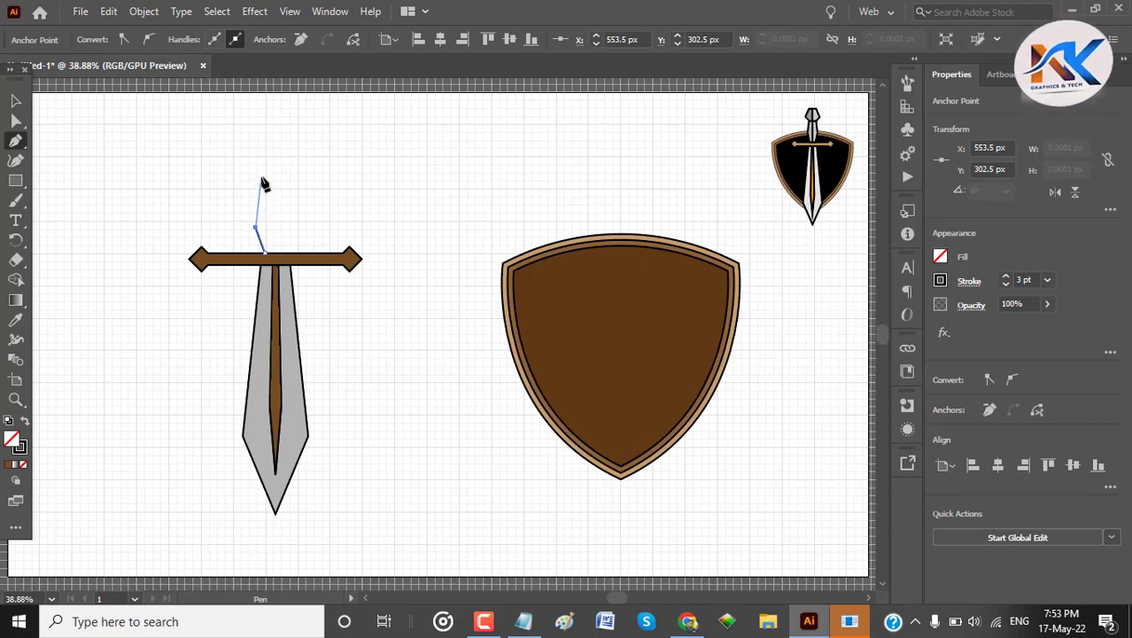
click(261, 178)
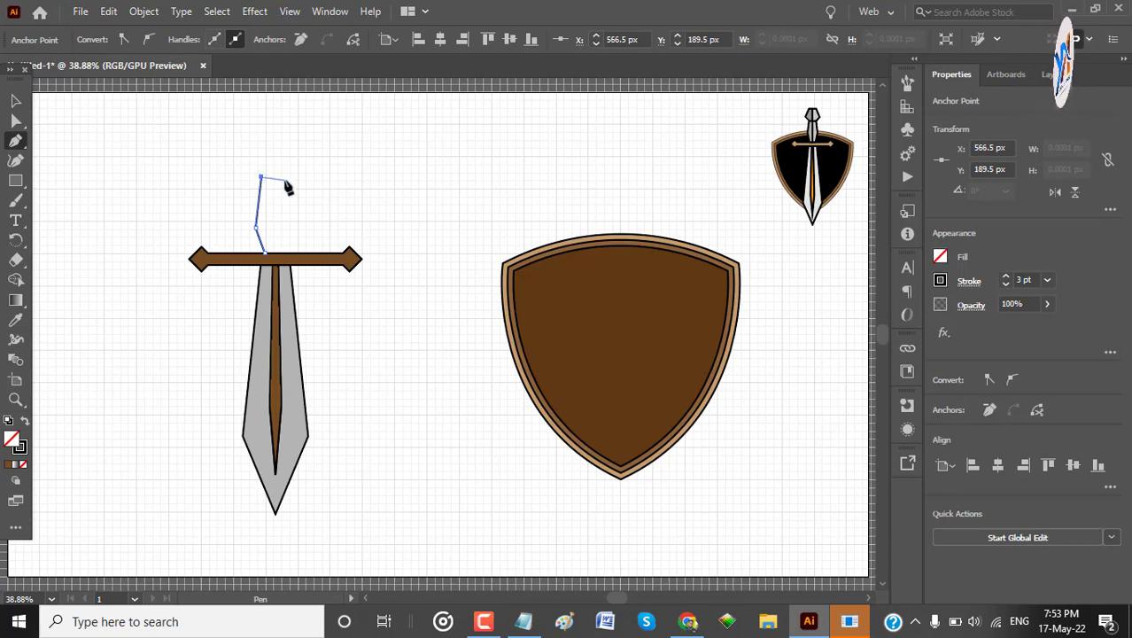
click(16, 102)
click(209, 132)
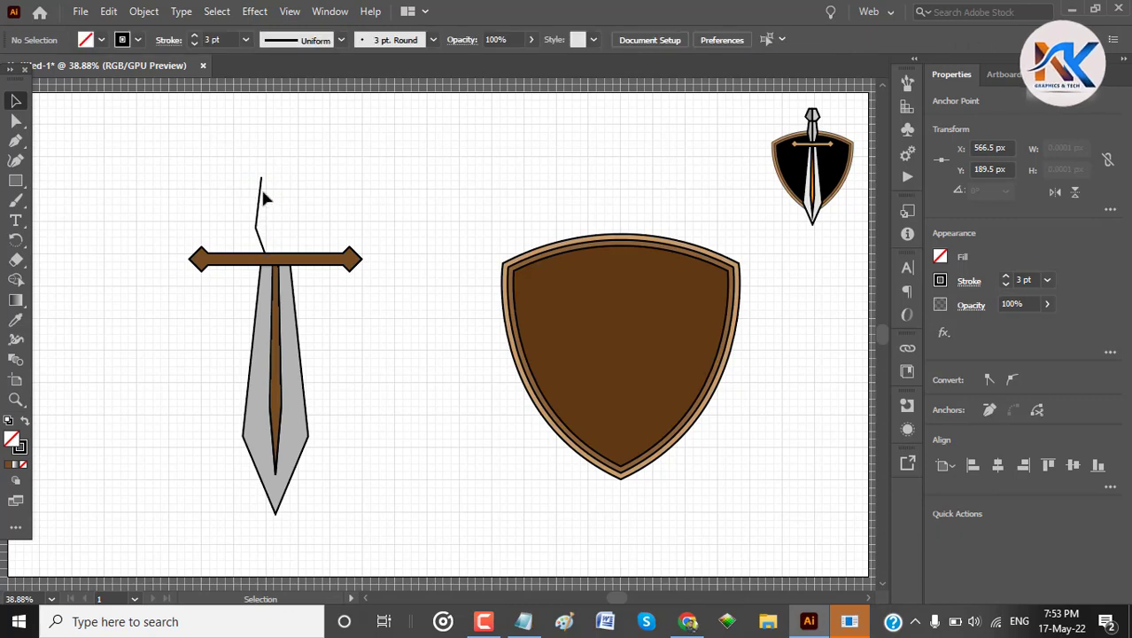
Try to reflect the half handle outline across the vertical axis without making a copy, and undo the reflection.
click(265, 207)
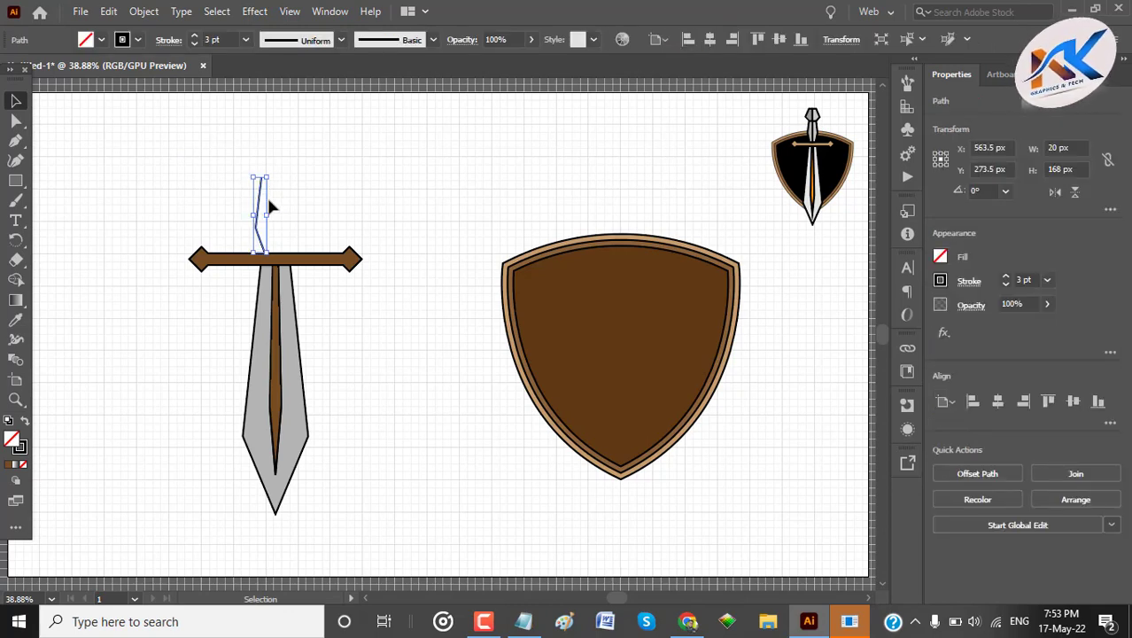
right_click(265, 207)
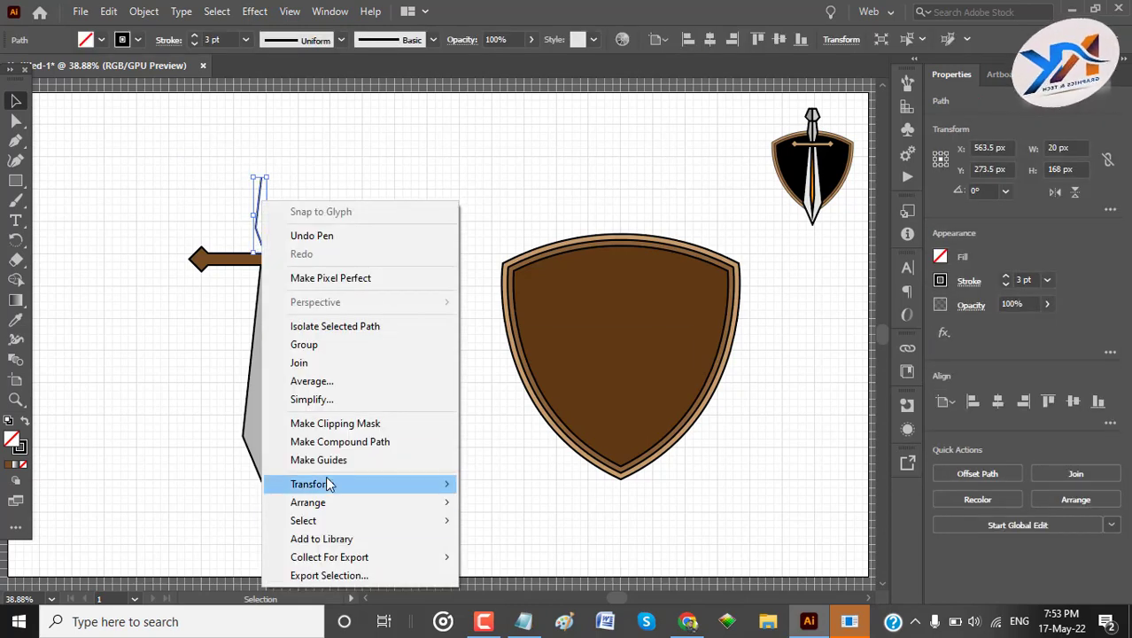
mouse_move(326, 482)
click(502, 398)
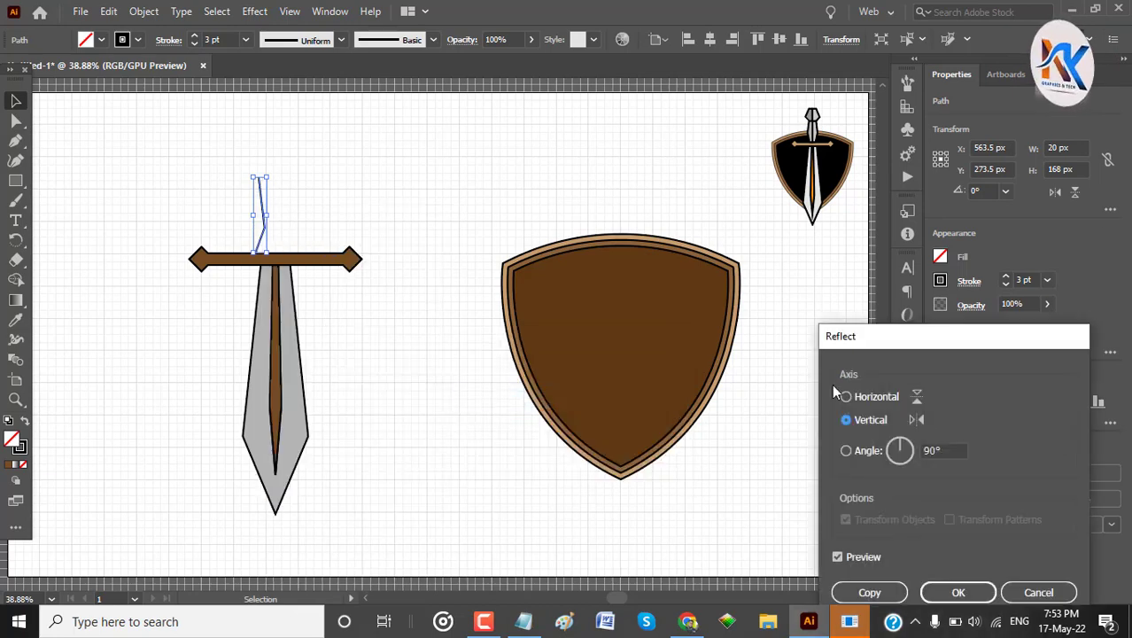
click(957, 592)
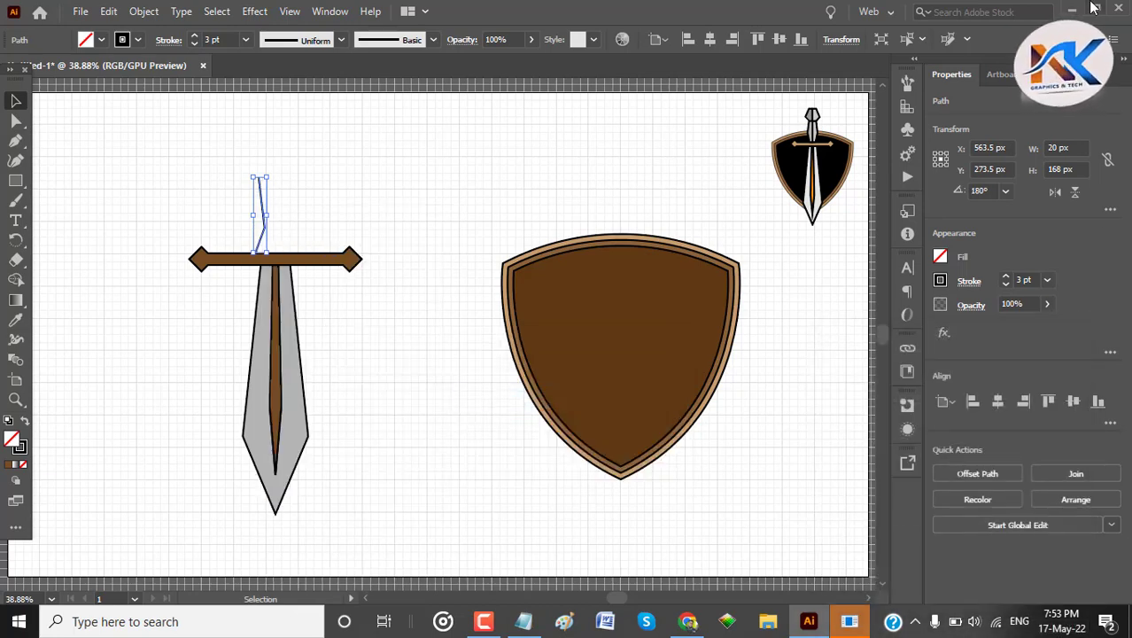
key(ctrl+z)
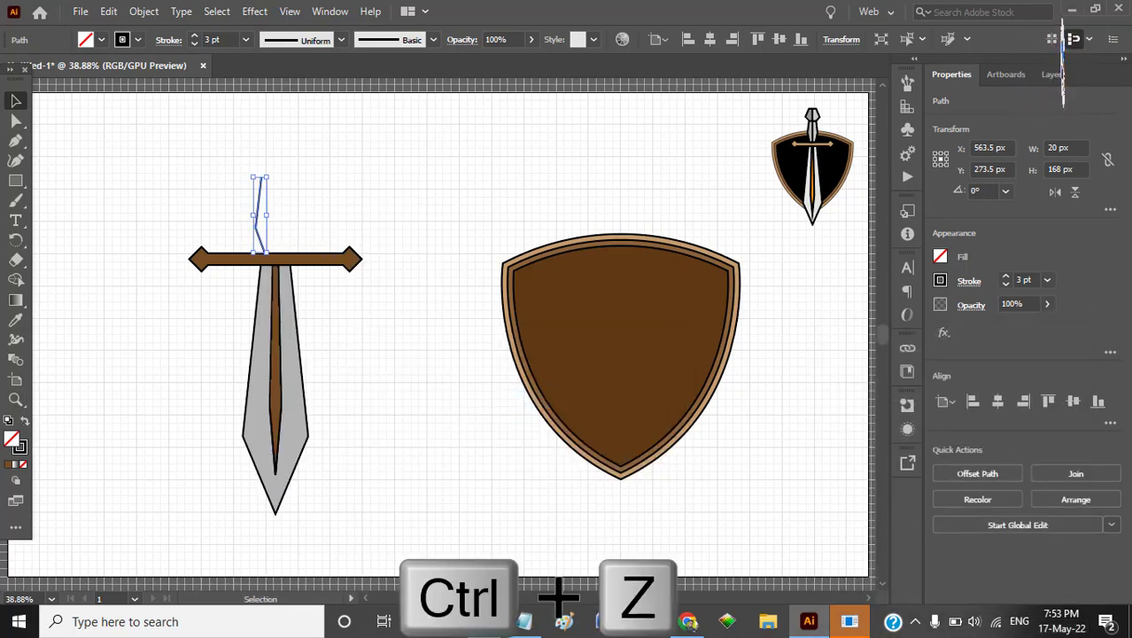
Create a reflected copy of the half handle outline across the vertical axis and move it 60 px to the right.
right_click(262, 252)
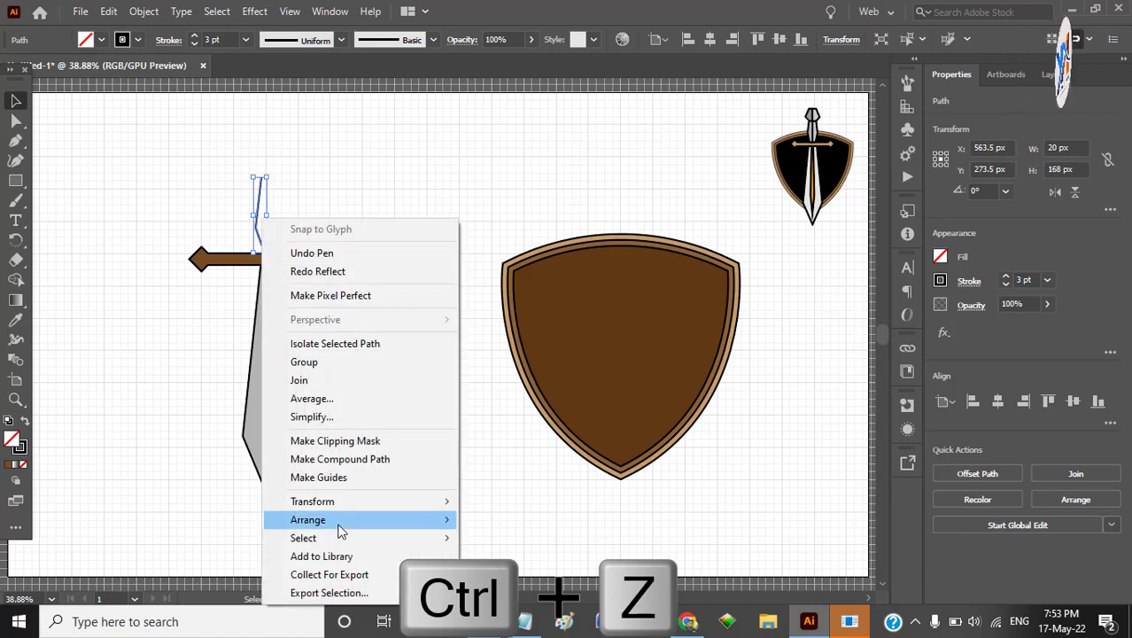
mouse_move(425, 501)
click(540, 422)
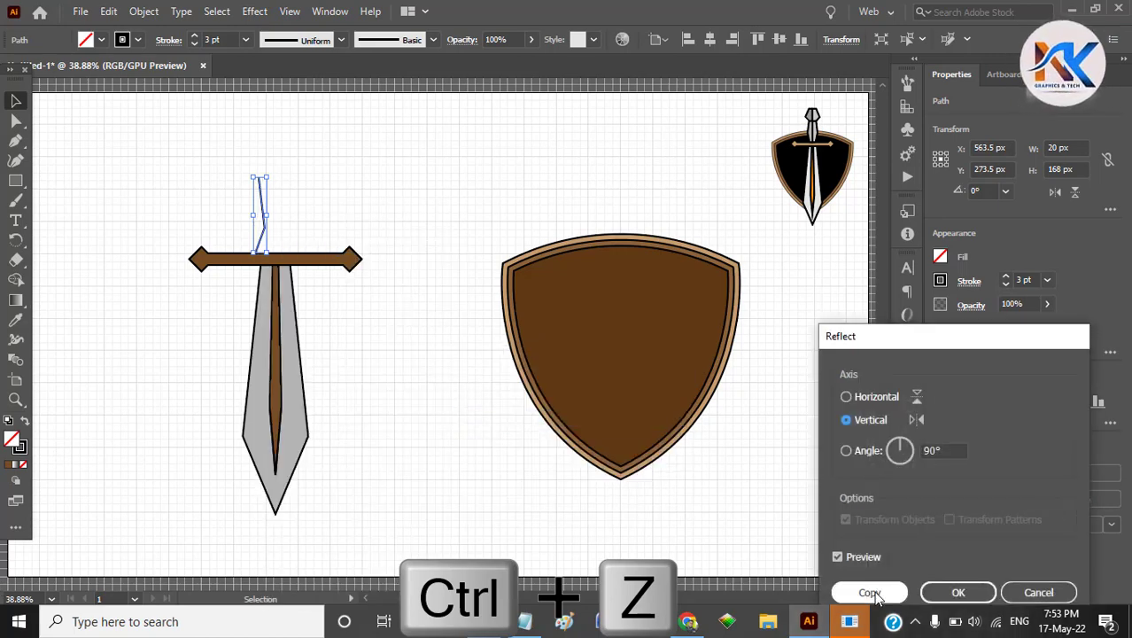
click(873, 590)
key(Right)
key(Right)
key(Right)
key(Right)
key(Right)
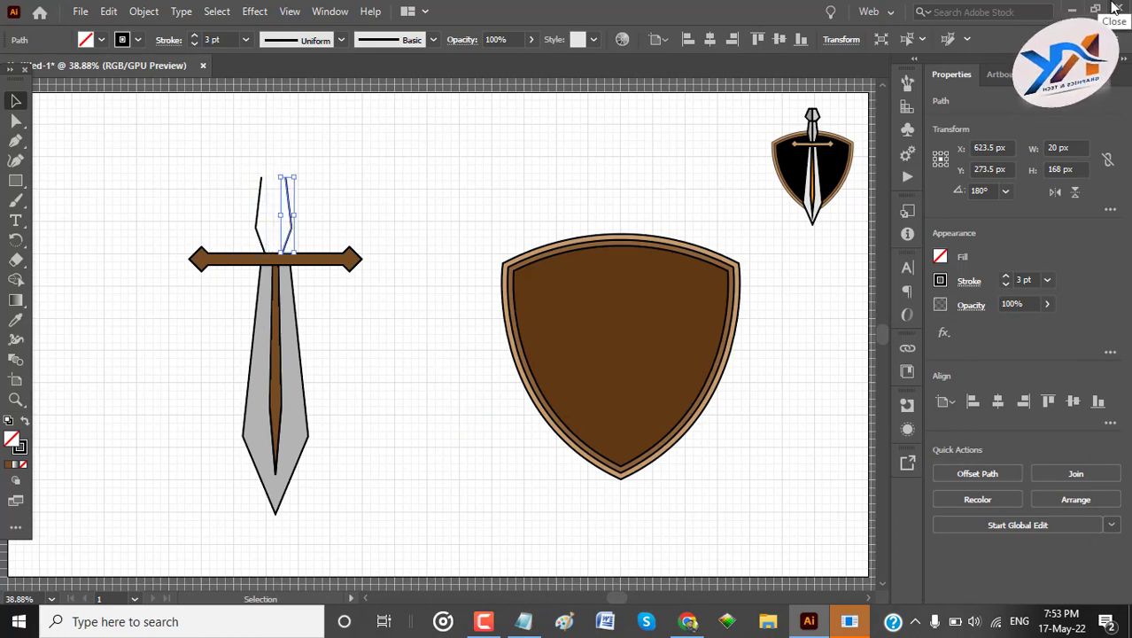
click(222, 174)
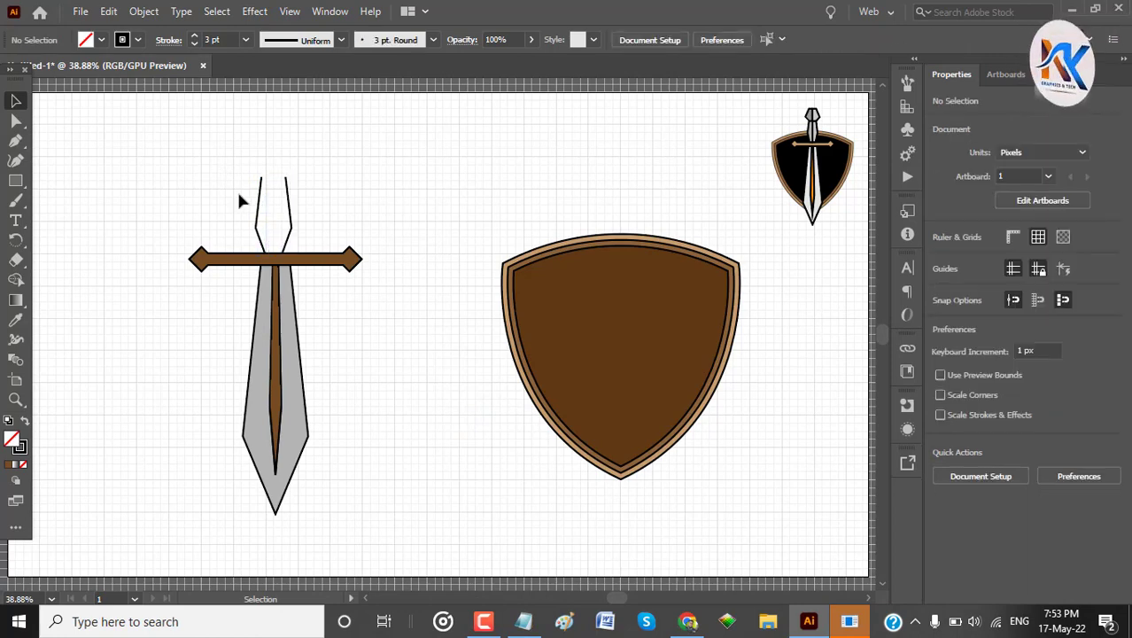
Nudge the mirrored handle half left to X 614.5 px, narrowing the gap between the two handle sides.
drag(176, 160, 344, 362)
click(223, 169)
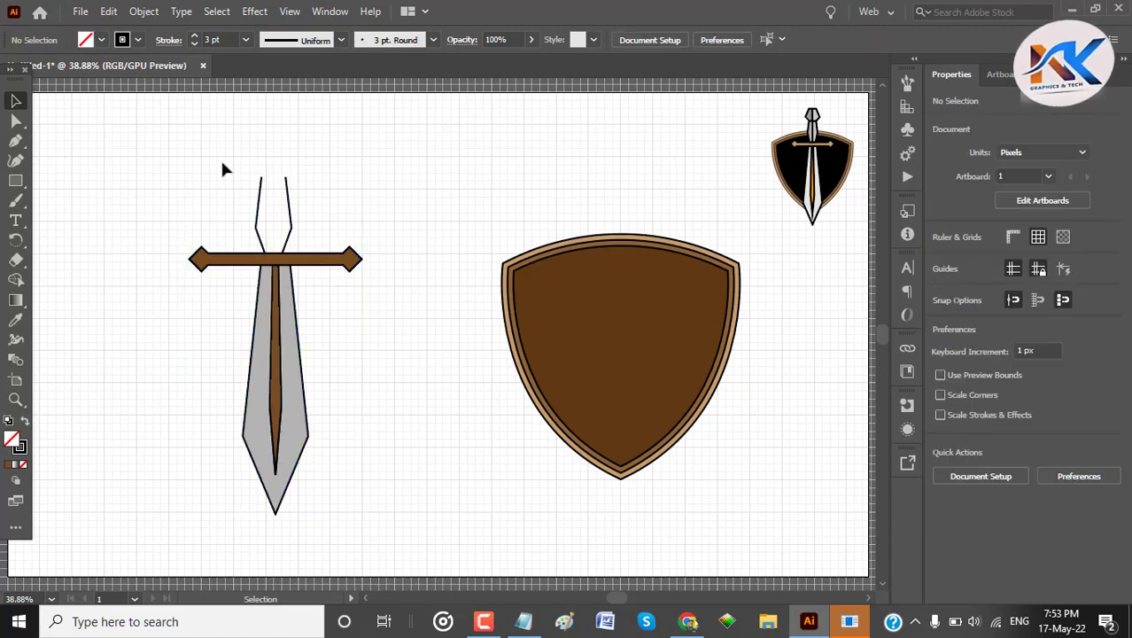
drag(288, 189, 337, 189)
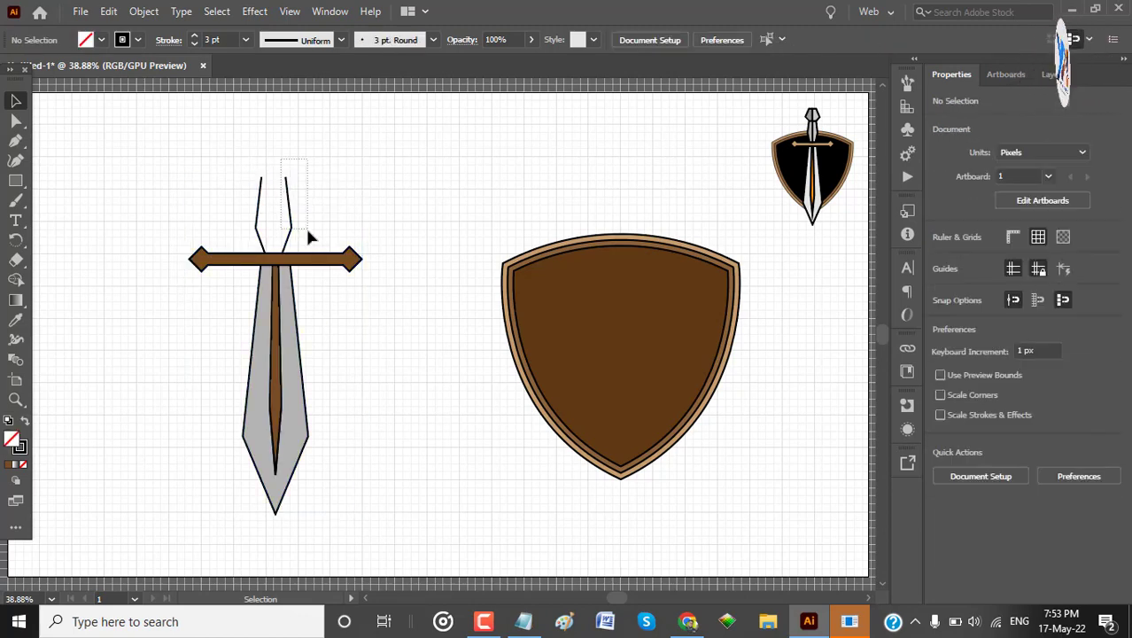
drag(308, 236, 309, 234)
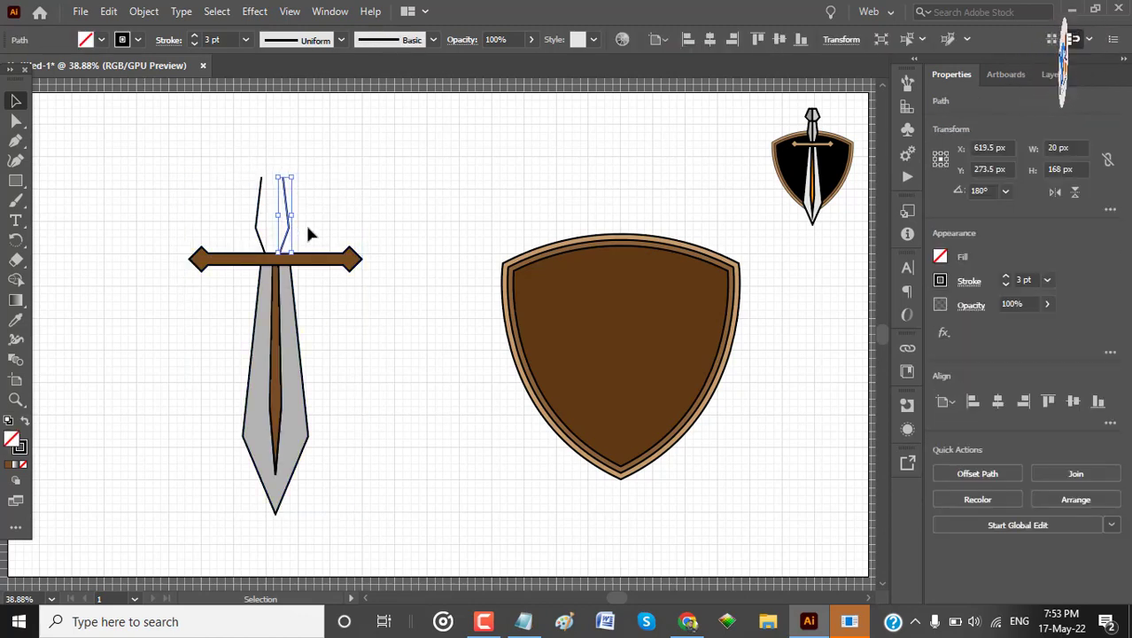
key(Left)
key(Left)
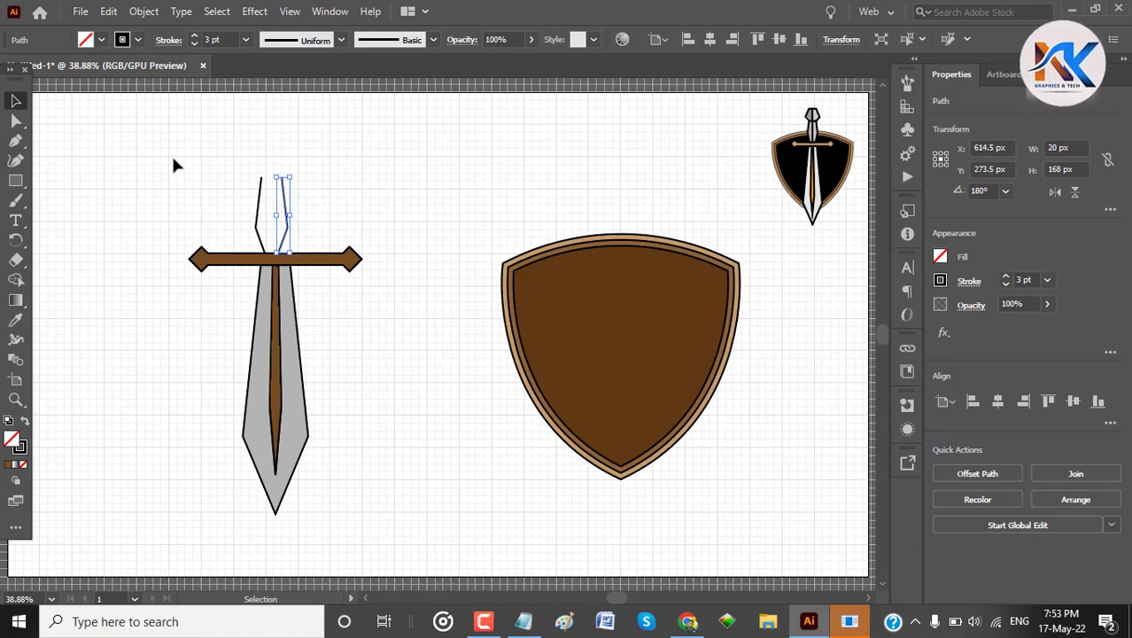
Group the two handle halves and centre the group horizontally with the crossguard and blade.
drag(174, 162, 343, 215)
key(ctrl+g)
click(200, 180)
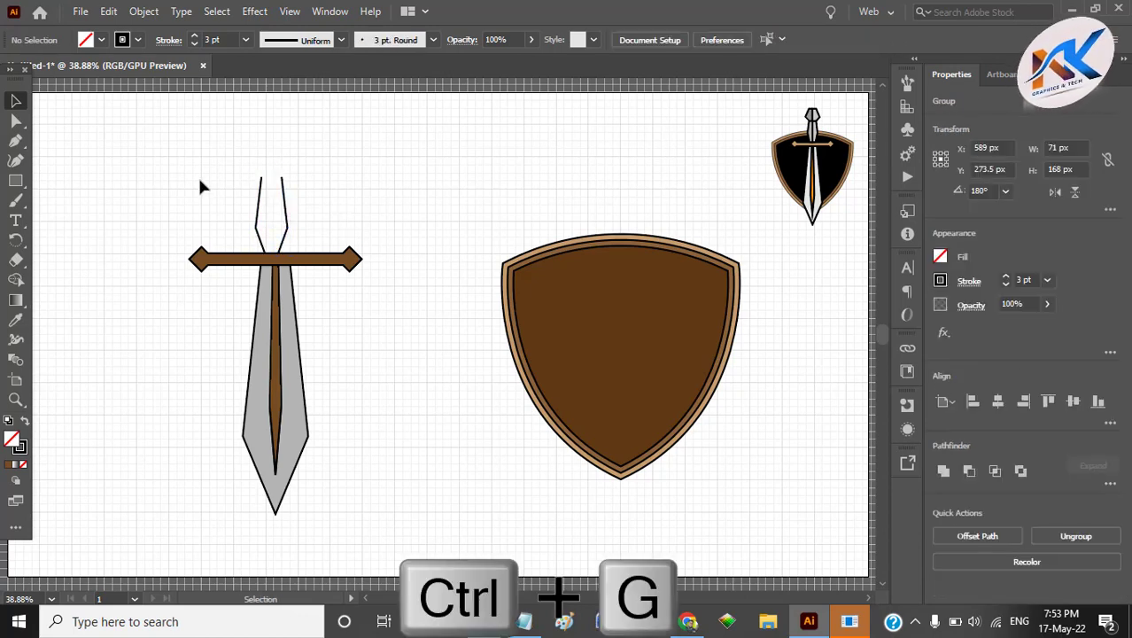
drag(200, 187, 429, 452)
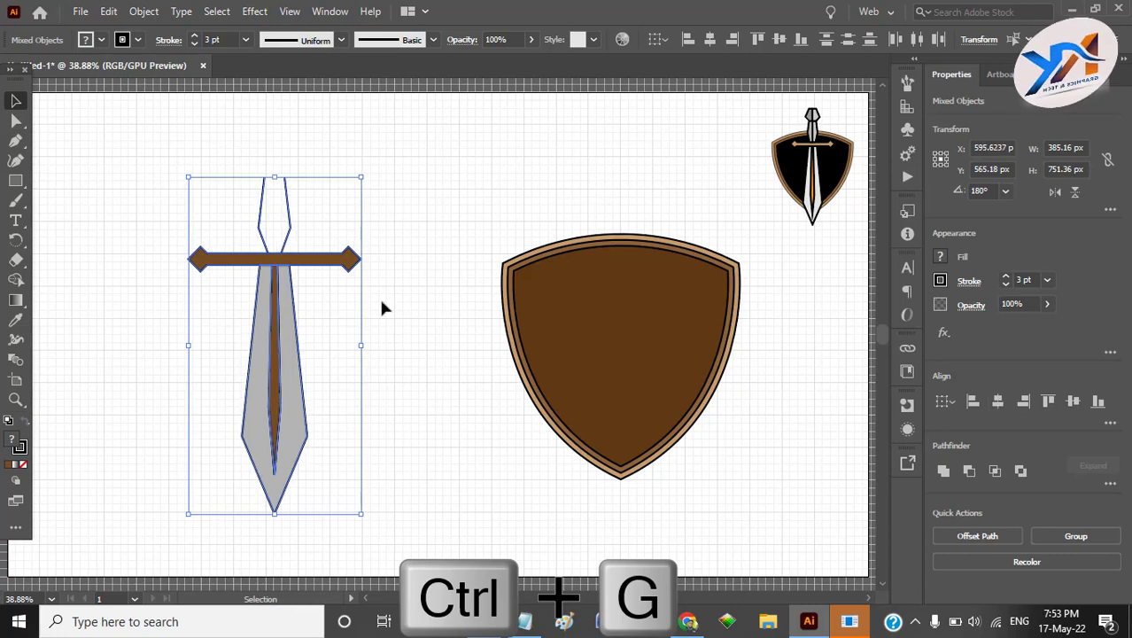
click(388, 216)
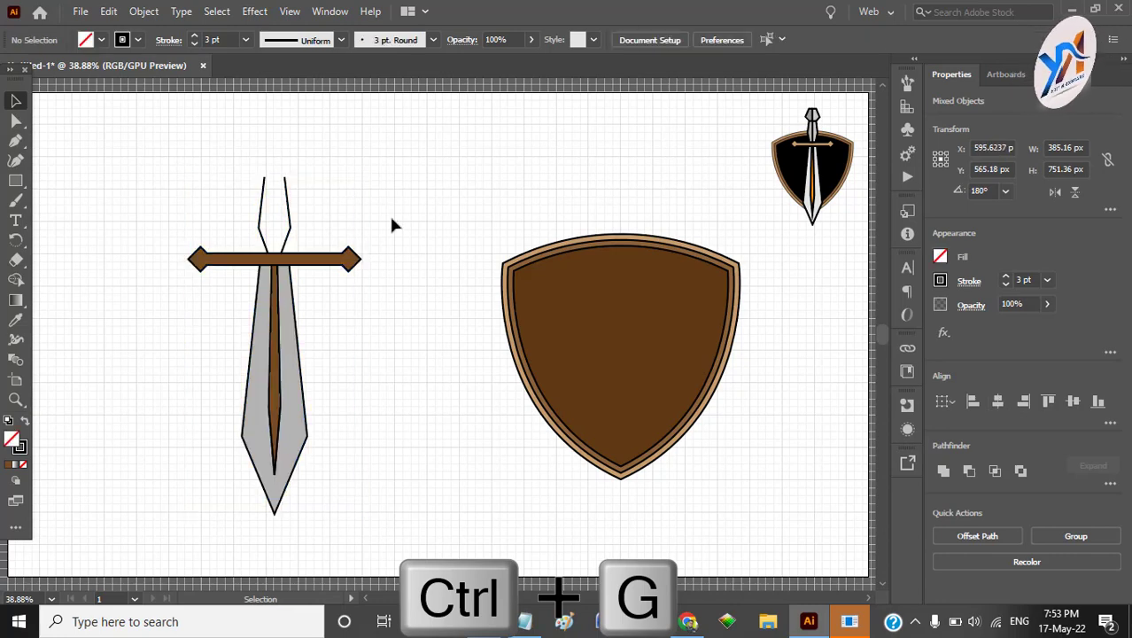
click(15, 184)
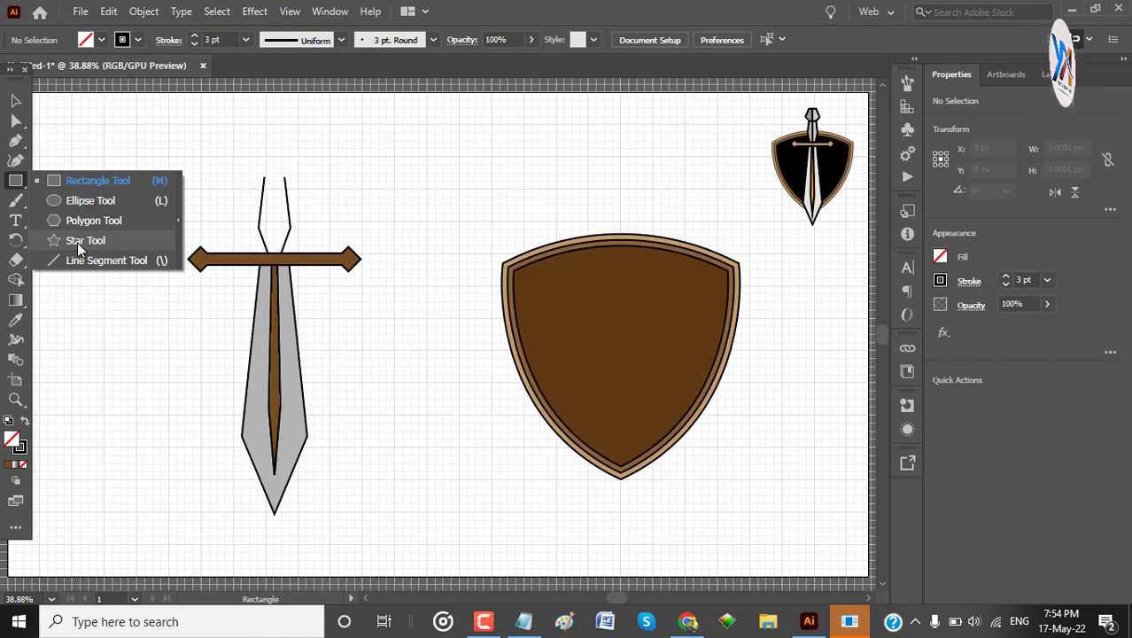
click(78, 244)
click(167, 253)
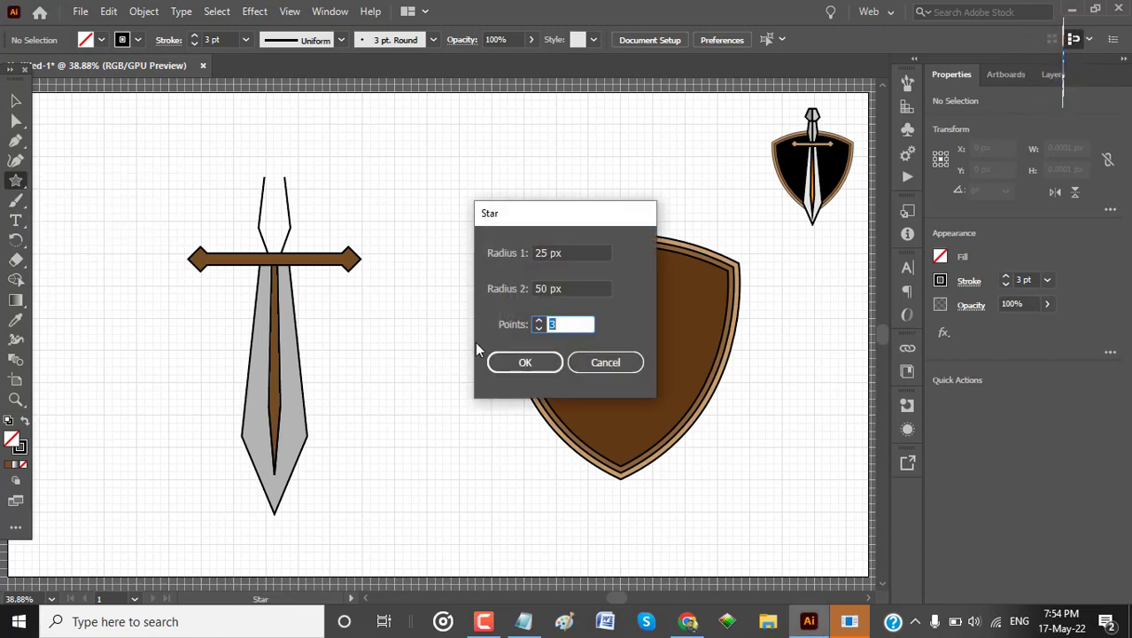
text(6)
key(Return)
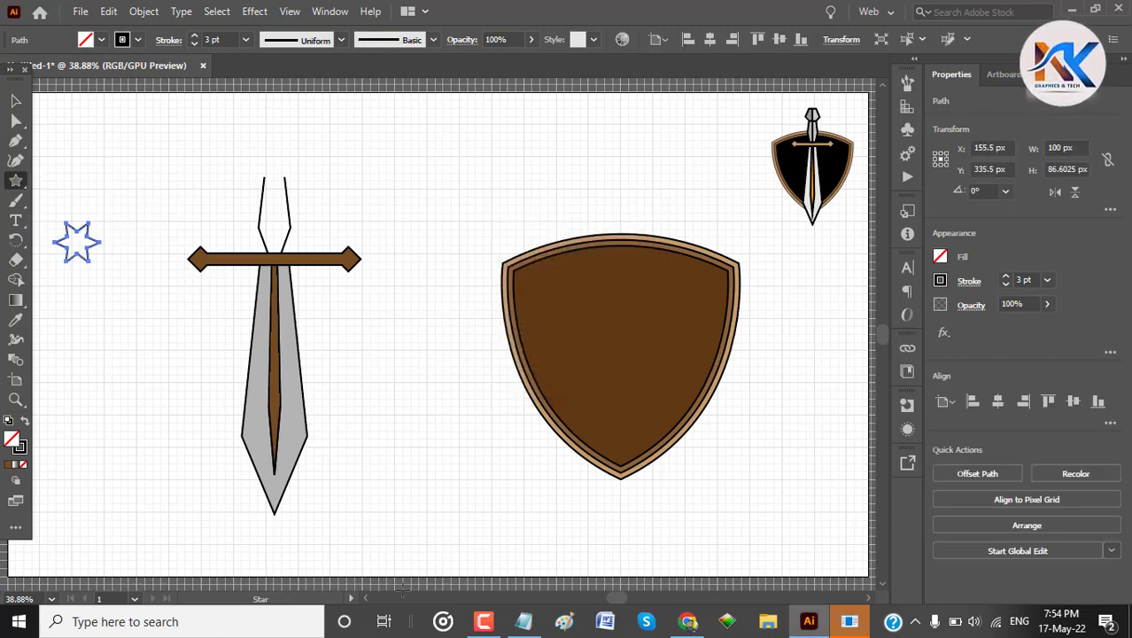
click(15, 101)
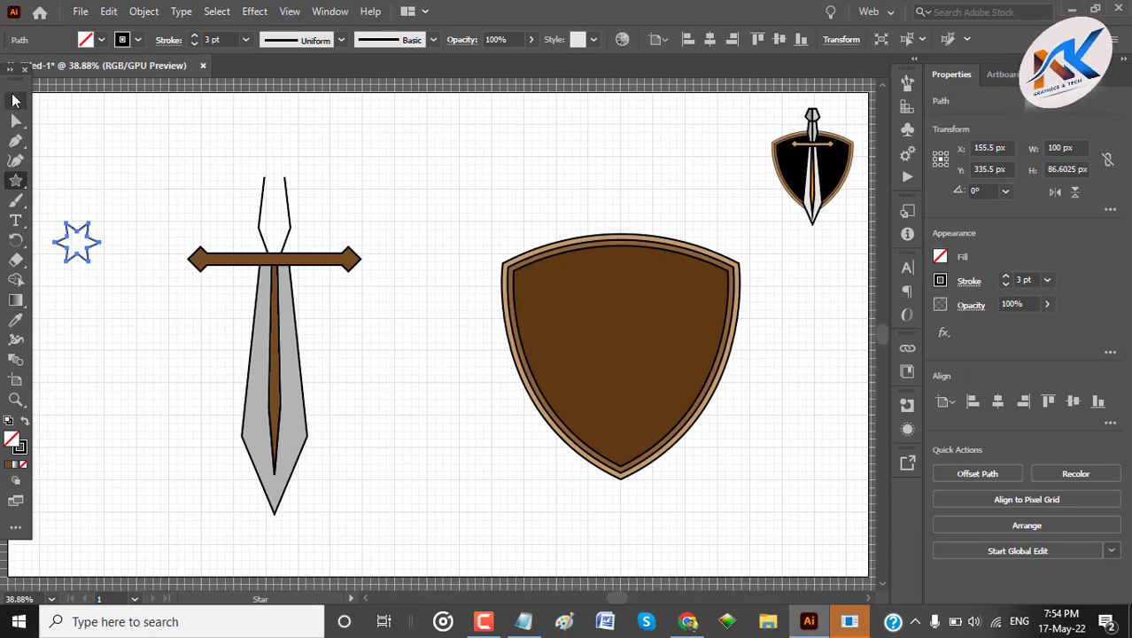
click(102, 343)
key(Delete)
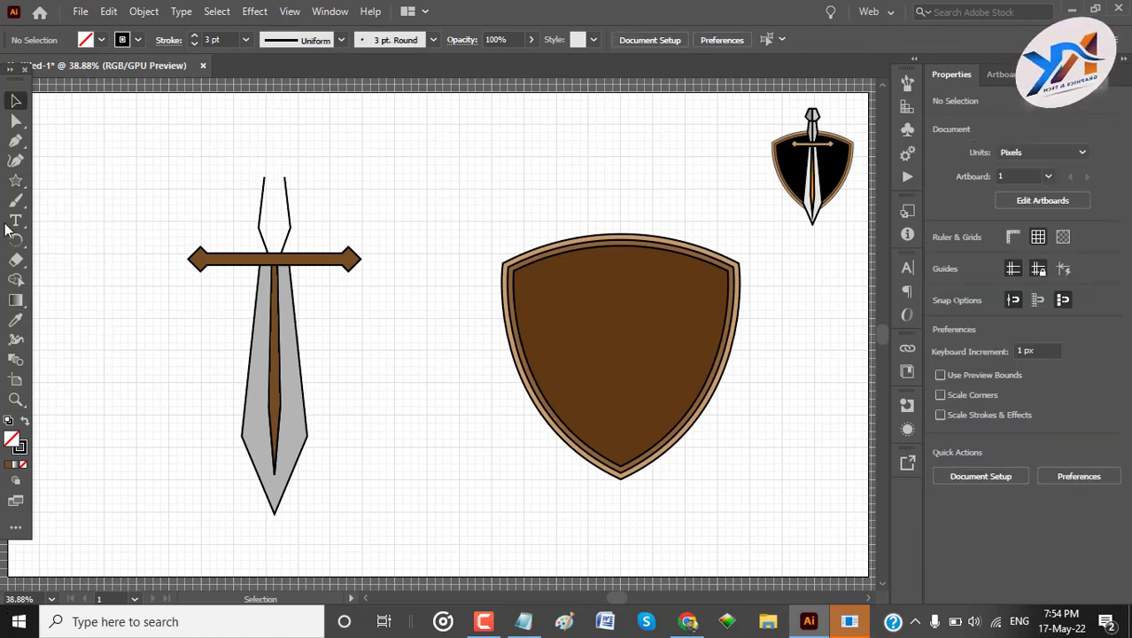
Create a hexagon 100 px wide with the Polygon tool in the empty area left of the sword.
click(15, 182)
drag(15, 181, 73, 225)
click(74, 224)
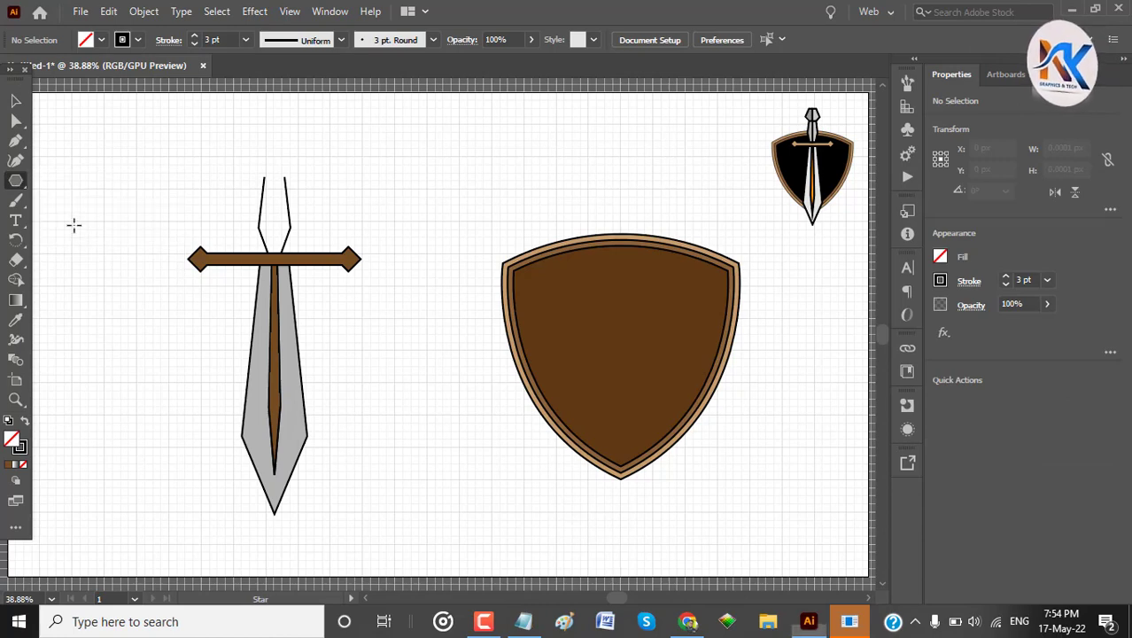
click(73, 225)
click(524, 345)
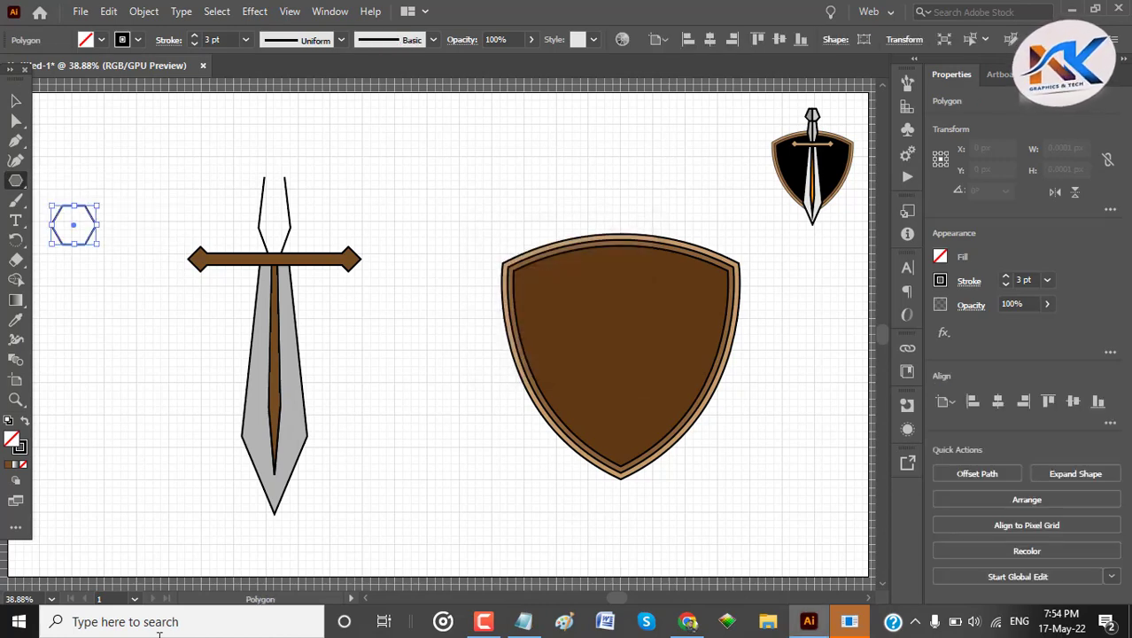
Pull the hexagon's left and right corner points downward with the Curvature tool, undoing misplaced adjustments.
click(15, 160)
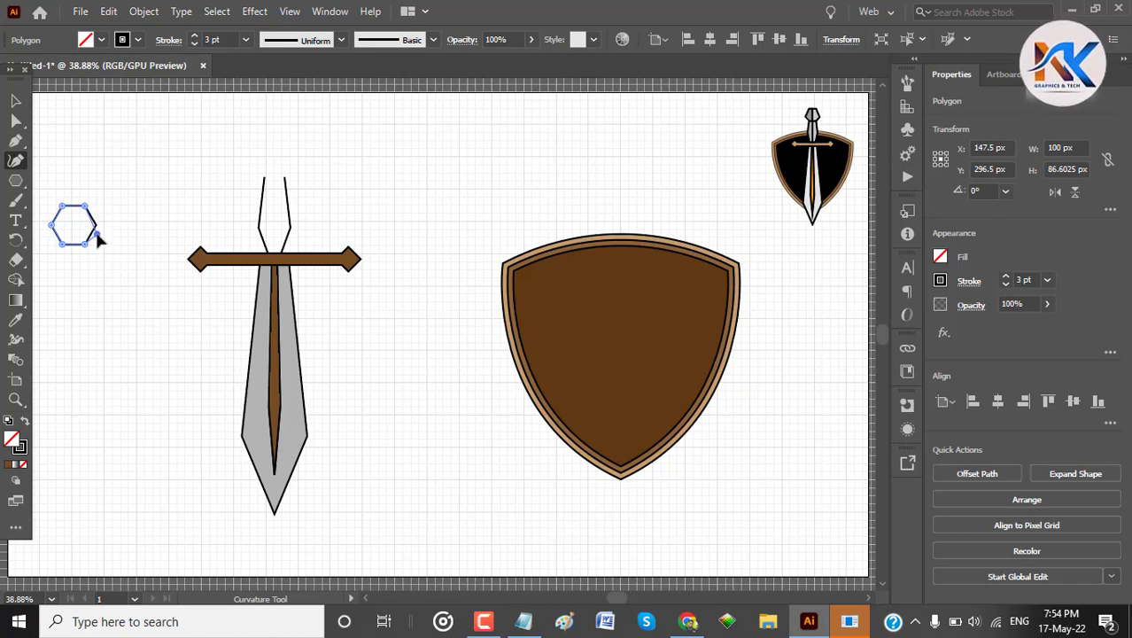
click(99, 239)
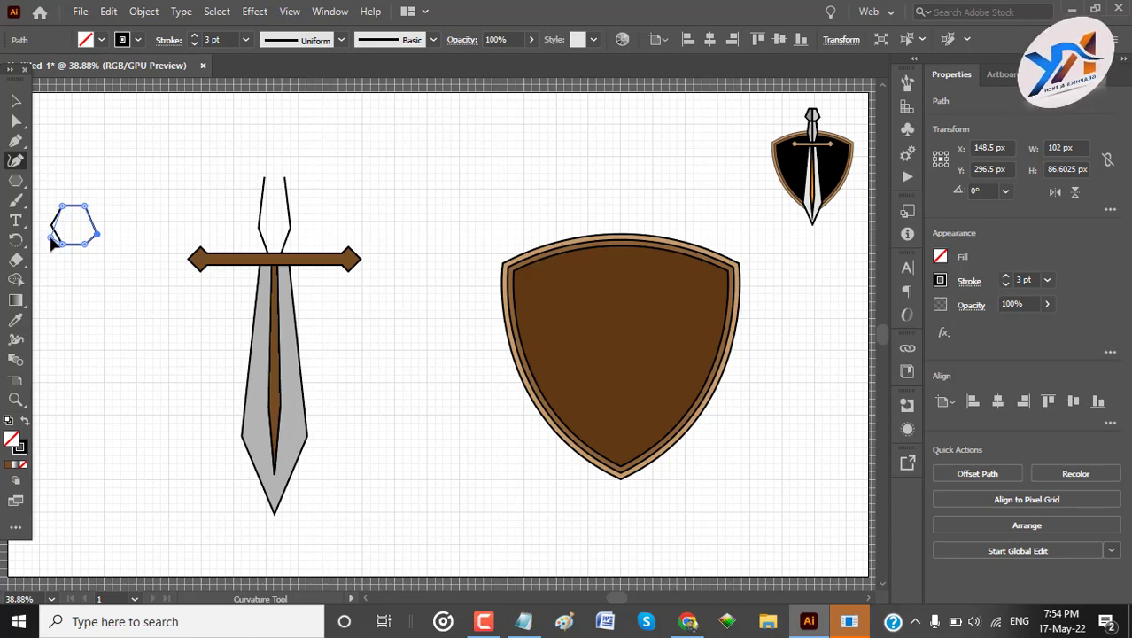
key(ctrl+z)
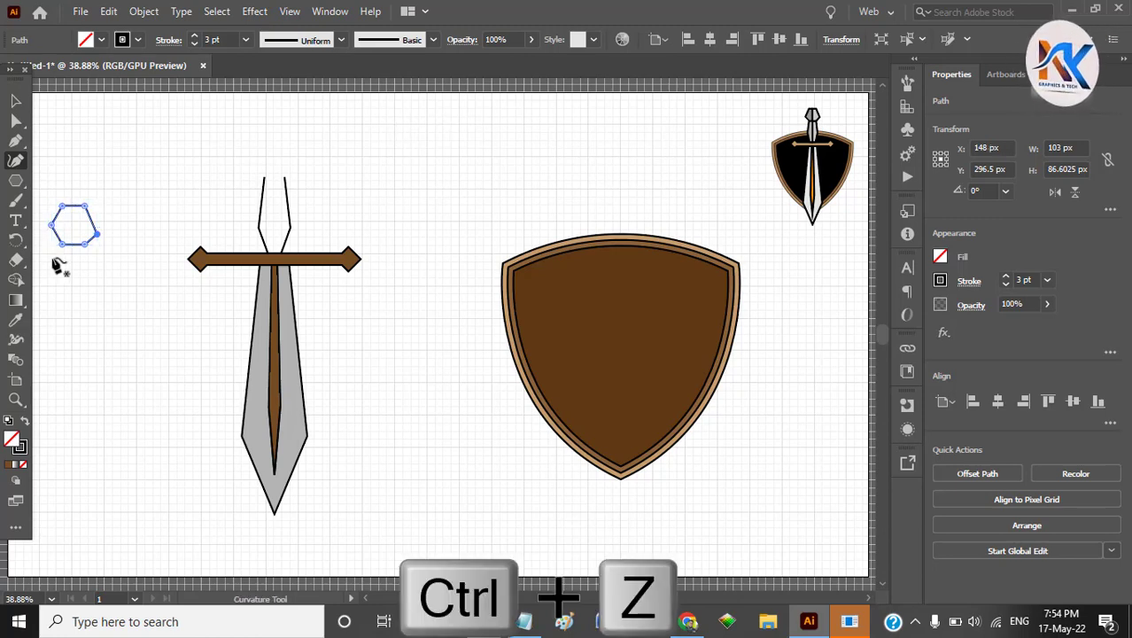
key(ctrl+z)
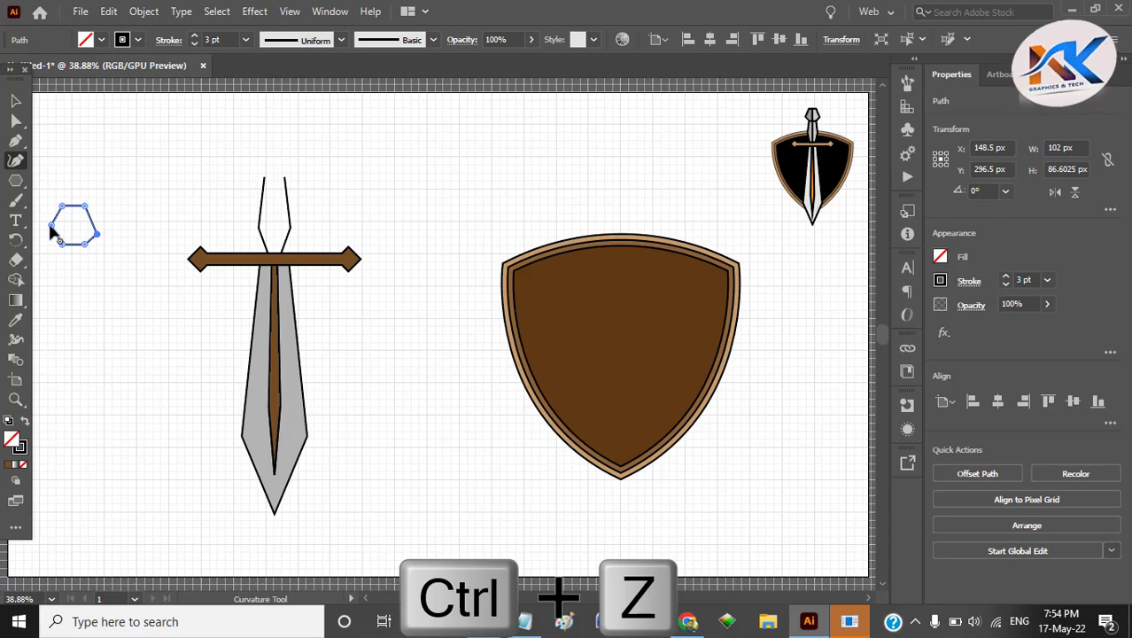
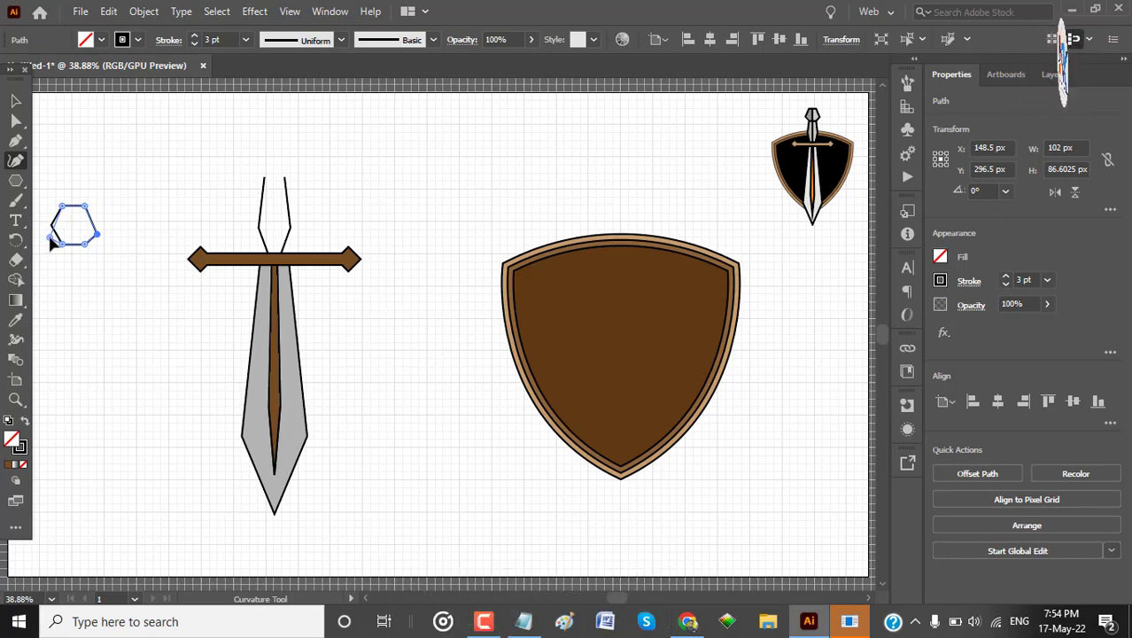
drag(50, 237, 50, 237)
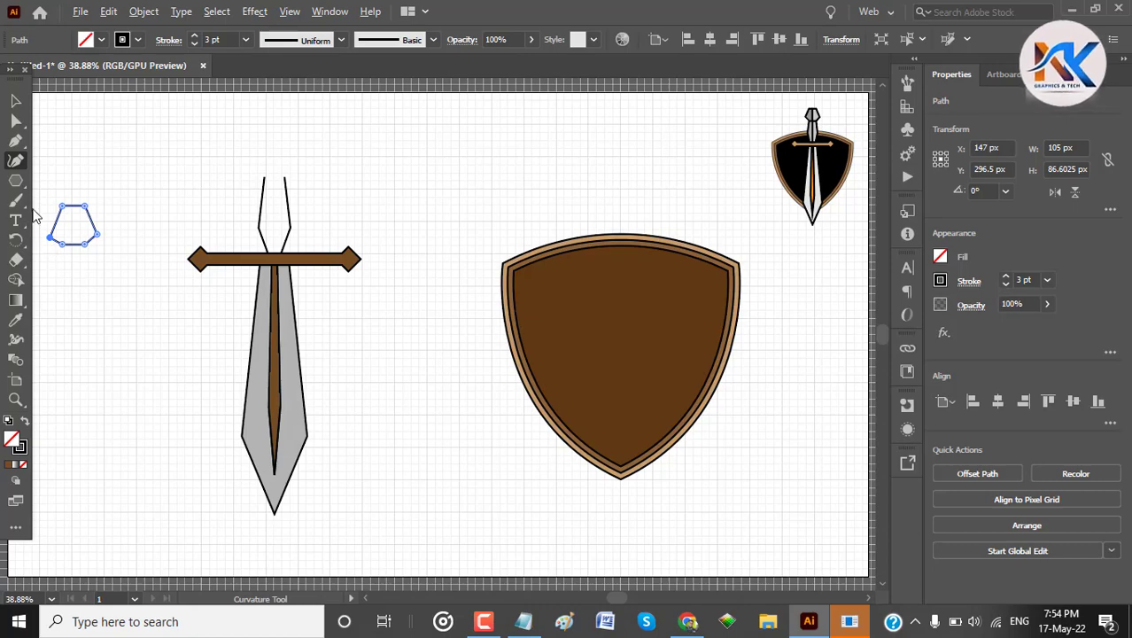
Even out the hexagon's side corners and lower its top edge, making the shape about 89 px wide and 79 px high.
scroll(49, 220, up, 5)
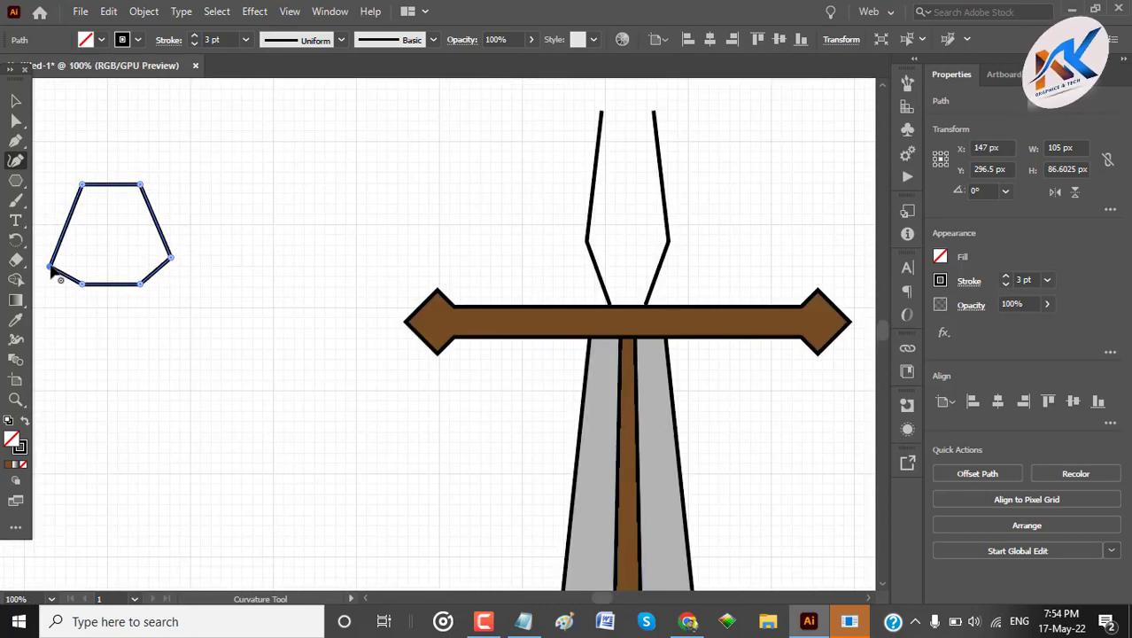
drag(50, 268, 56, 256)
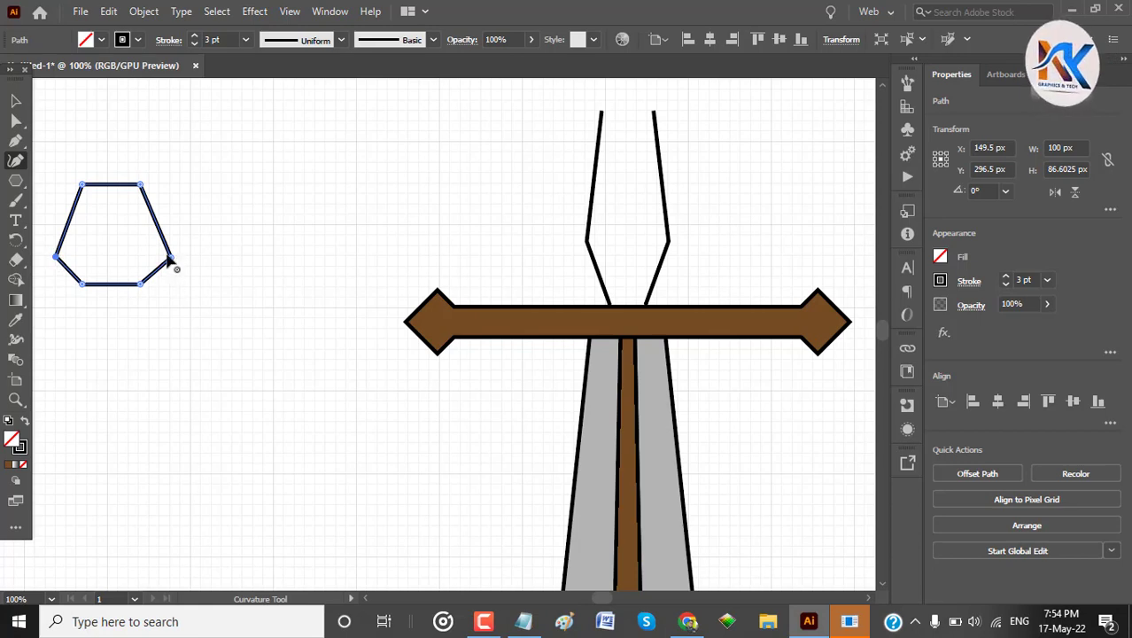
drag(172, 260, 164, 256)
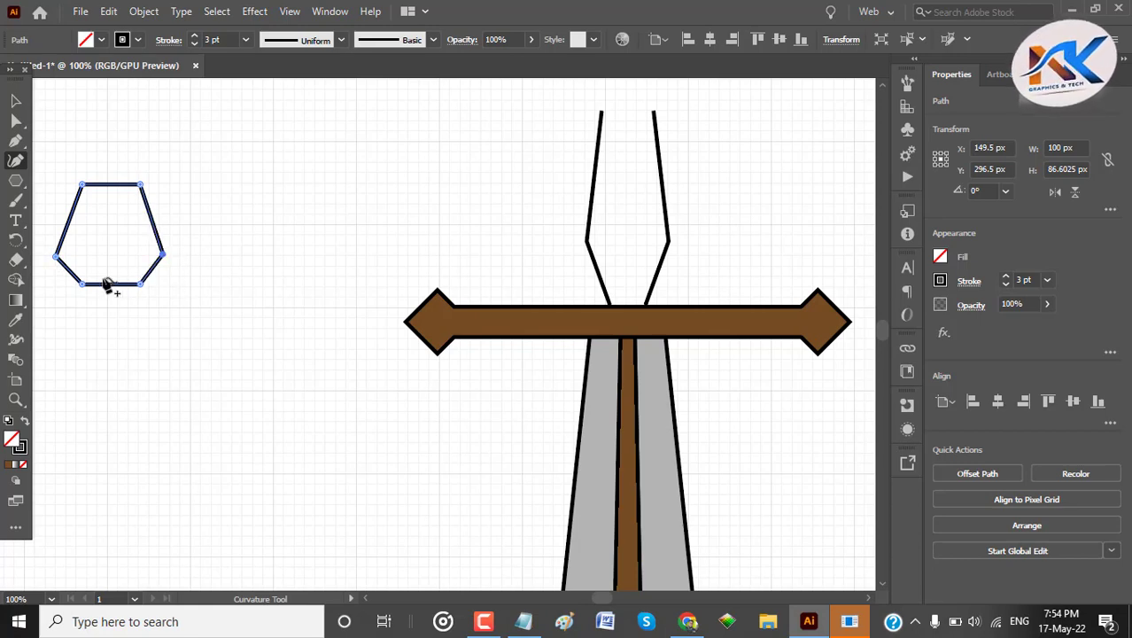
mouse_move(57, 255)
mouse_down()
mouse_move(68, 259)
mouse_move(61, 255)
mouse_up()
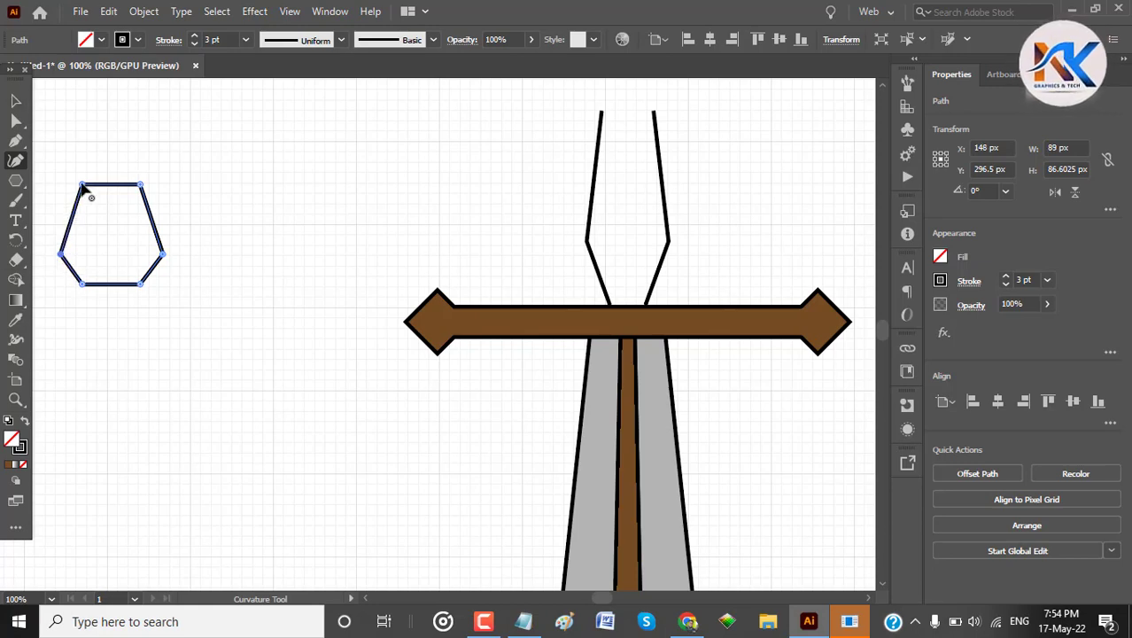
drag(81, 184, 144, 191)
key(v)
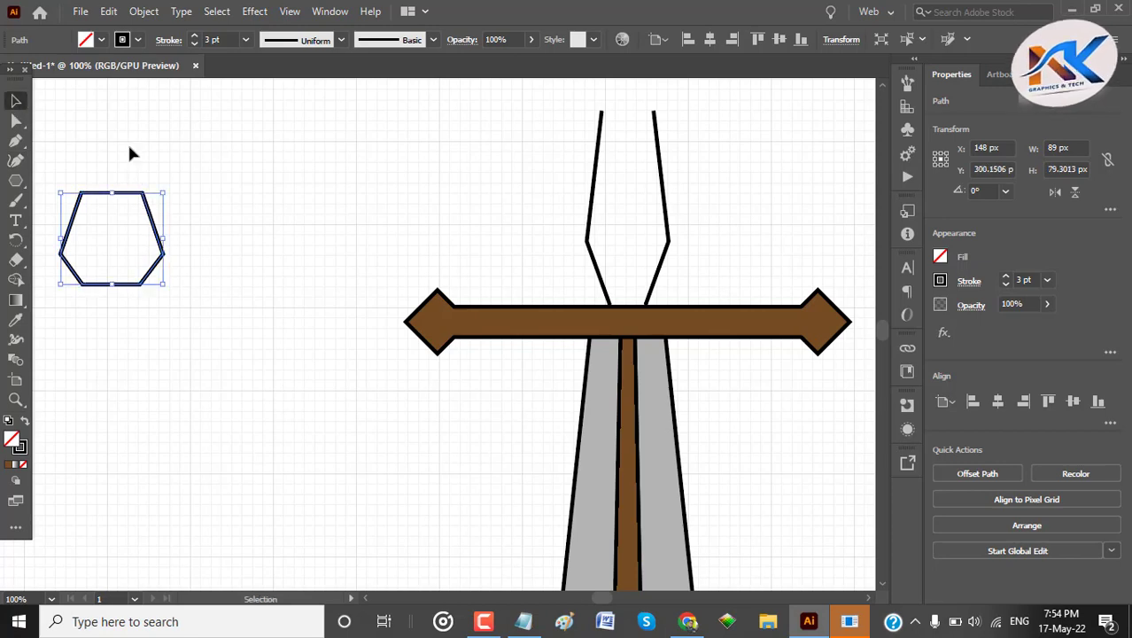
Scale the reshaped hexagon down proportionally around its centre to about 70 px wide and 62 px high.
click(130, 152)
click(156, 262)
key(ctrl+c)
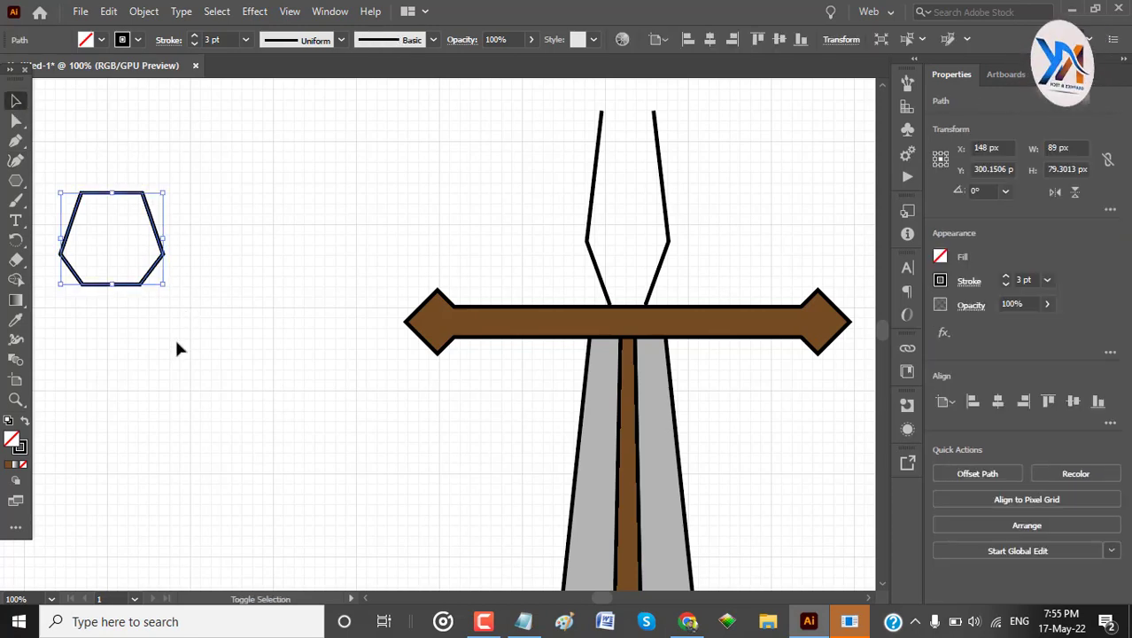
drag(164, 291, 571, 149)
click(172, 334)
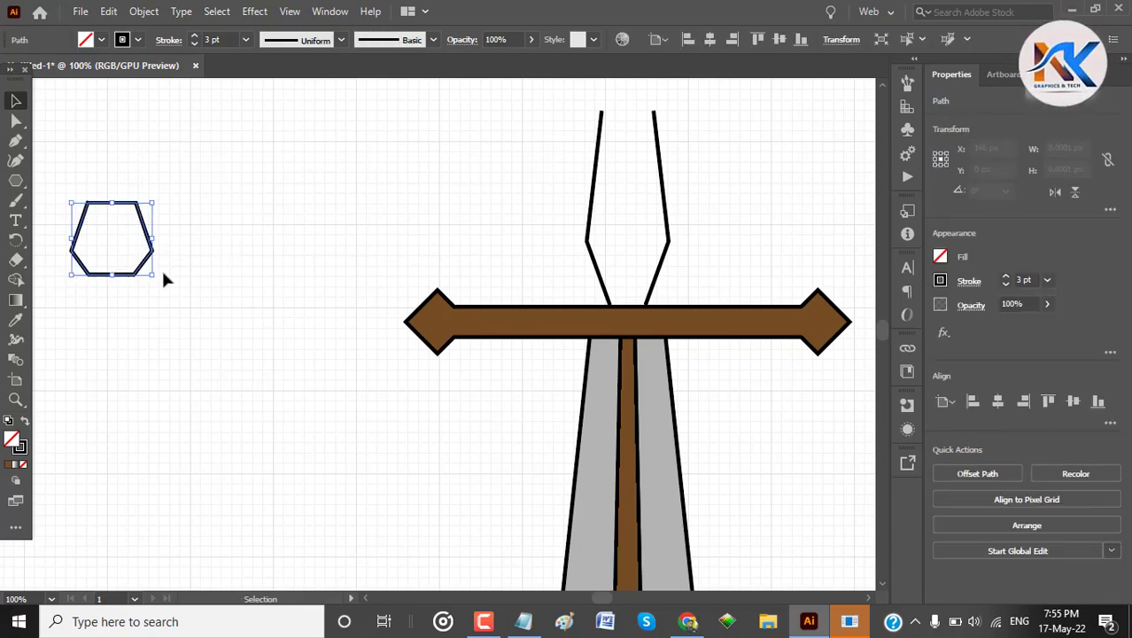
click(124, 236)
drag(203, 229, 205, 233)
drag(106, 157, 170, 305)
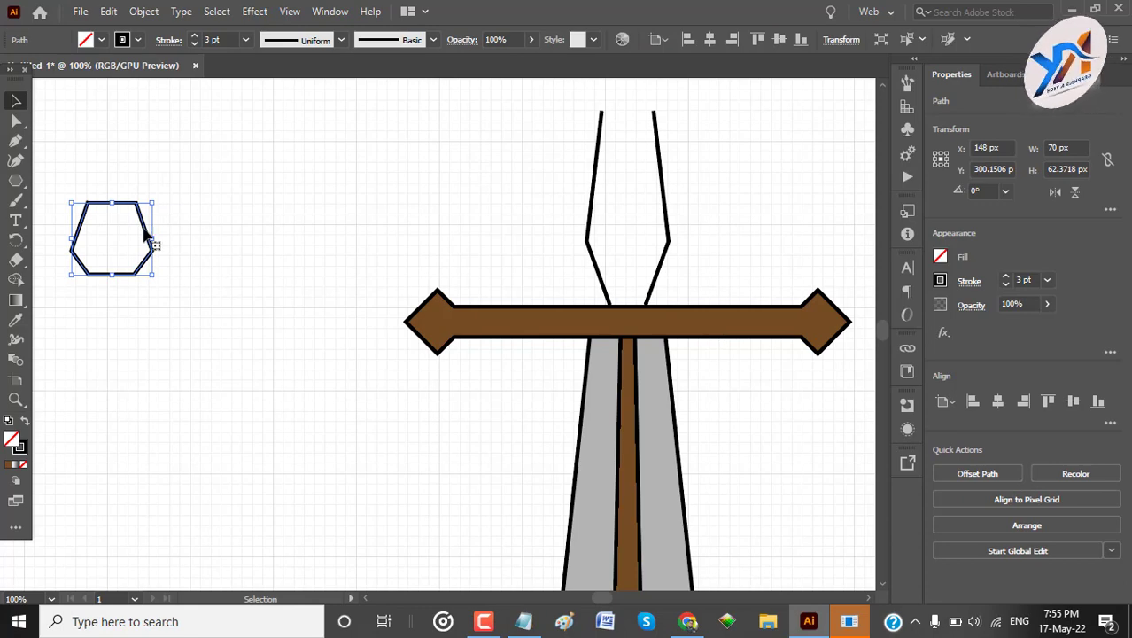
Move the small hexagon onto the open upper end of the sword handle as its pommel, centred at about X 593 px.
drag(146, 235, 666, 157)
key(ctrl+0)
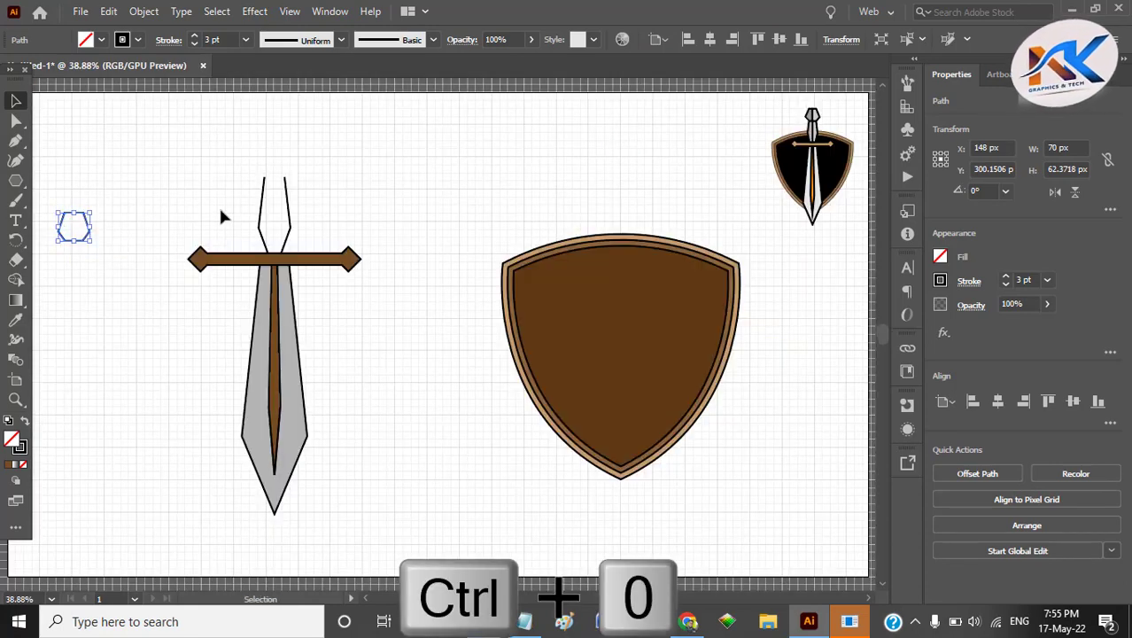
click(222, 216)
alt+scroll(257, 228, up, 1)
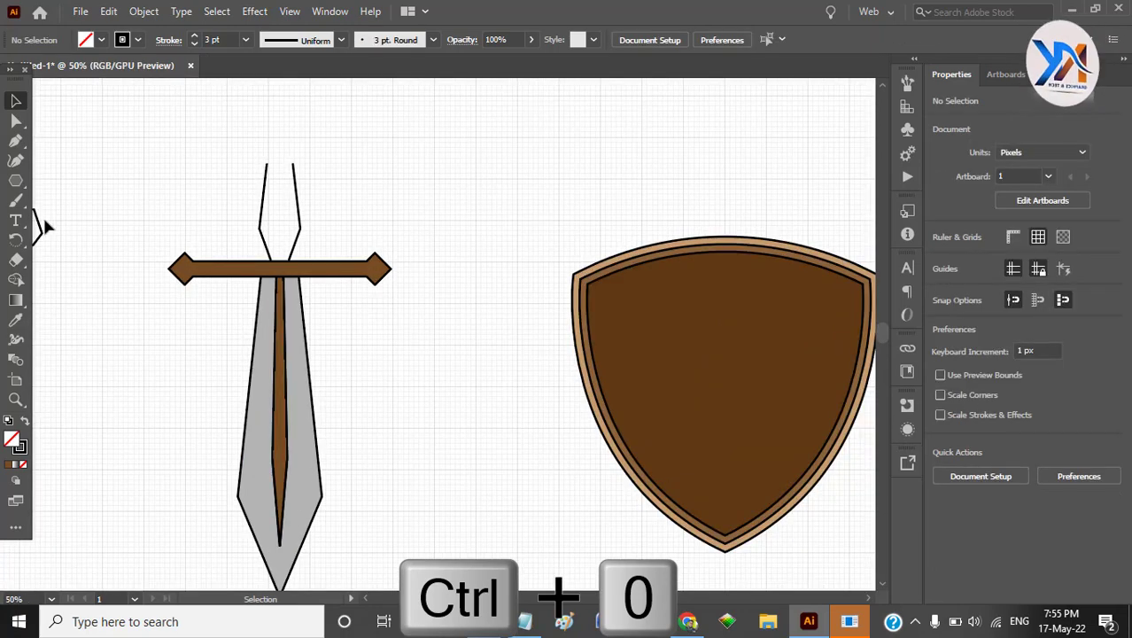
drag(40, 229, 300, 150)
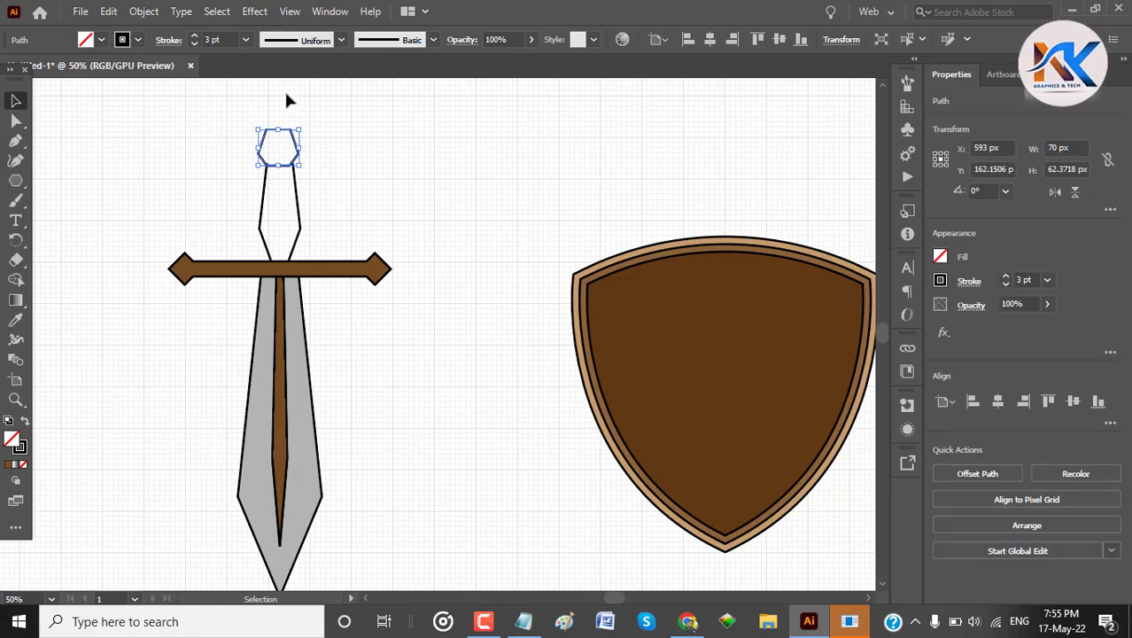
Enlarge the pommel hexagon from its lower-right corner to about 77 px wide and 69 px high.
alt+scroll(281, 97, up, 6)
scroll(310, 292, down, 3)
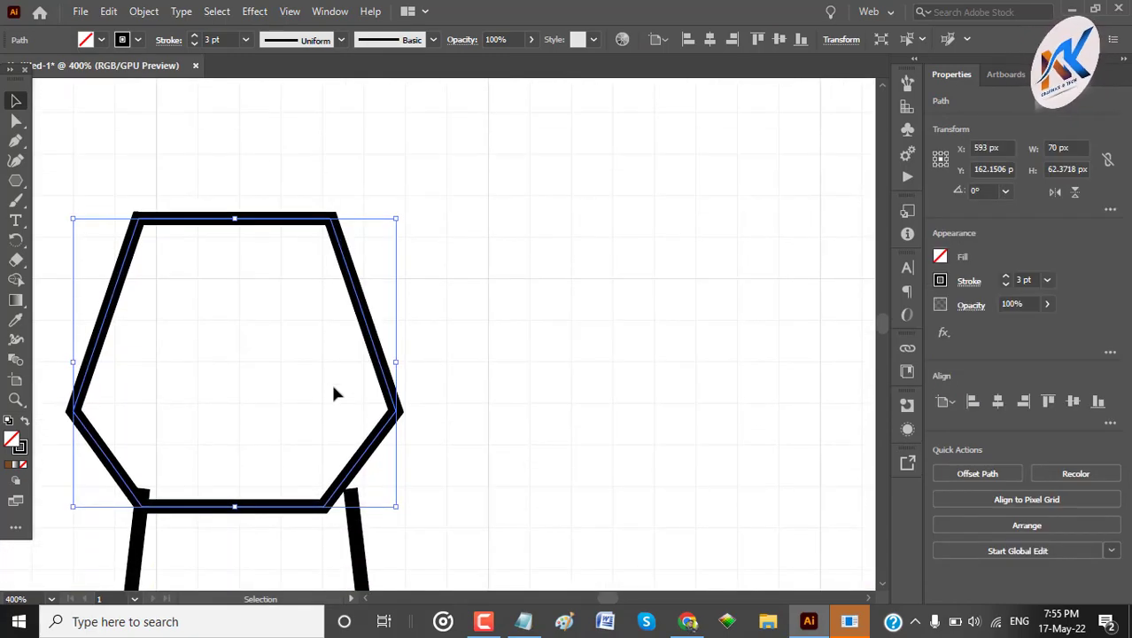
drag(396, 508, 498, 540)
click(437, 493)
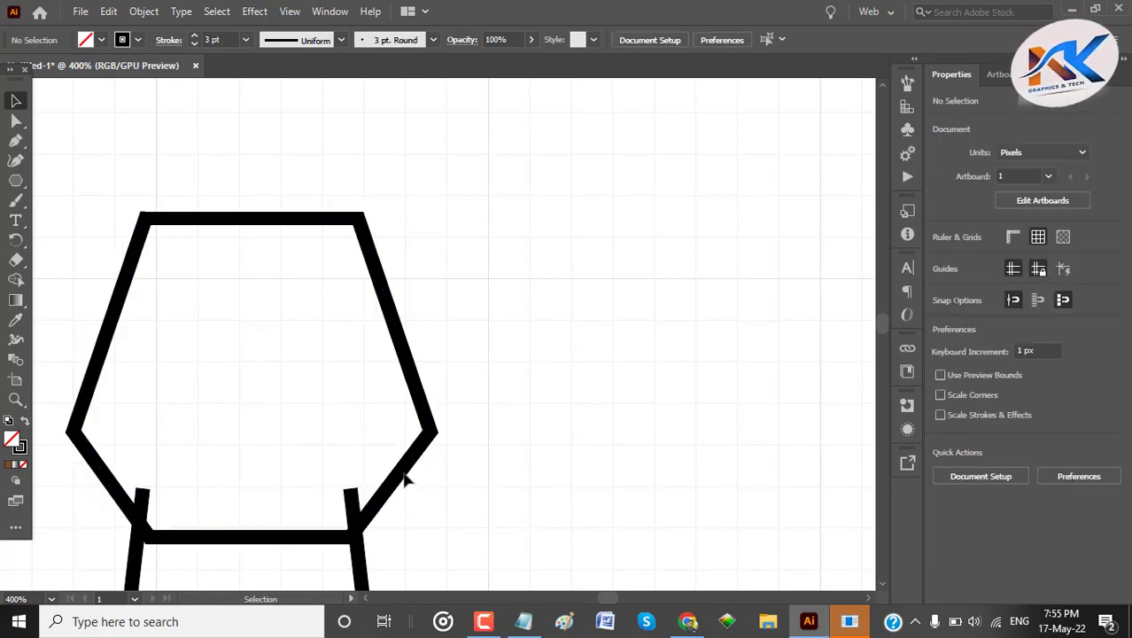
Nudge the enlarged hexagon straight up until its bottom edge sits on the handle's upper ends, at about Y 155 px.
click(428, 280)
key(Up)
key(Up)
key(Up)
key(Up)
key(Up)
key(Up)
key(Up)
key(Up)
key(Up)
key(Up)
key(Up)
key(Up)
key(Up)
key(Up)
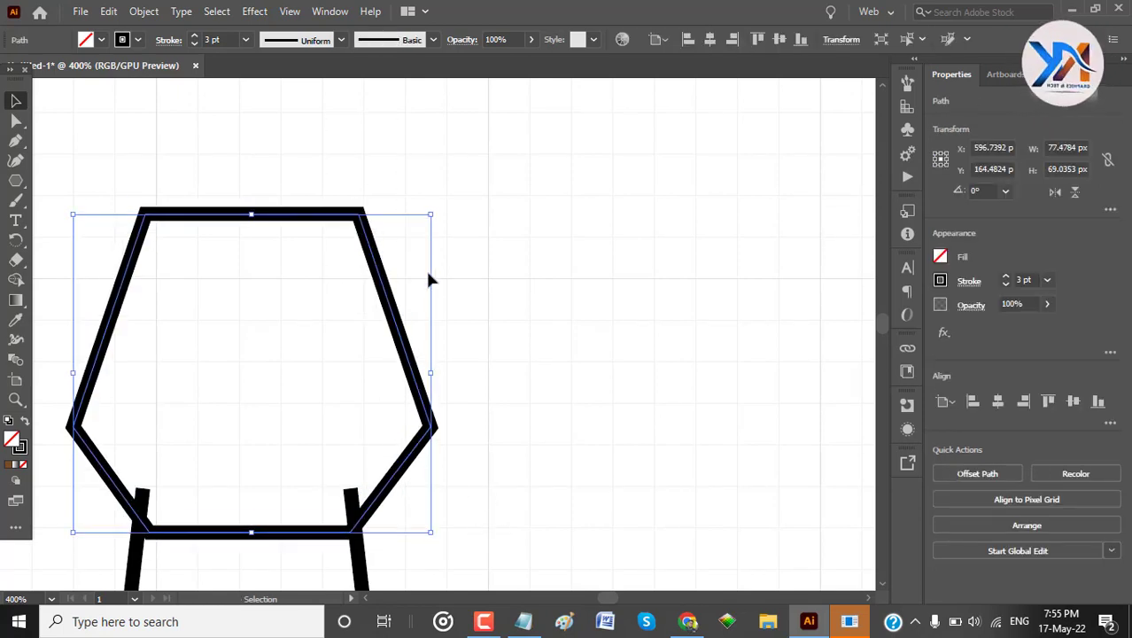
key(Up)
key(Up)
key(Down)
key(Down)
key(Down)
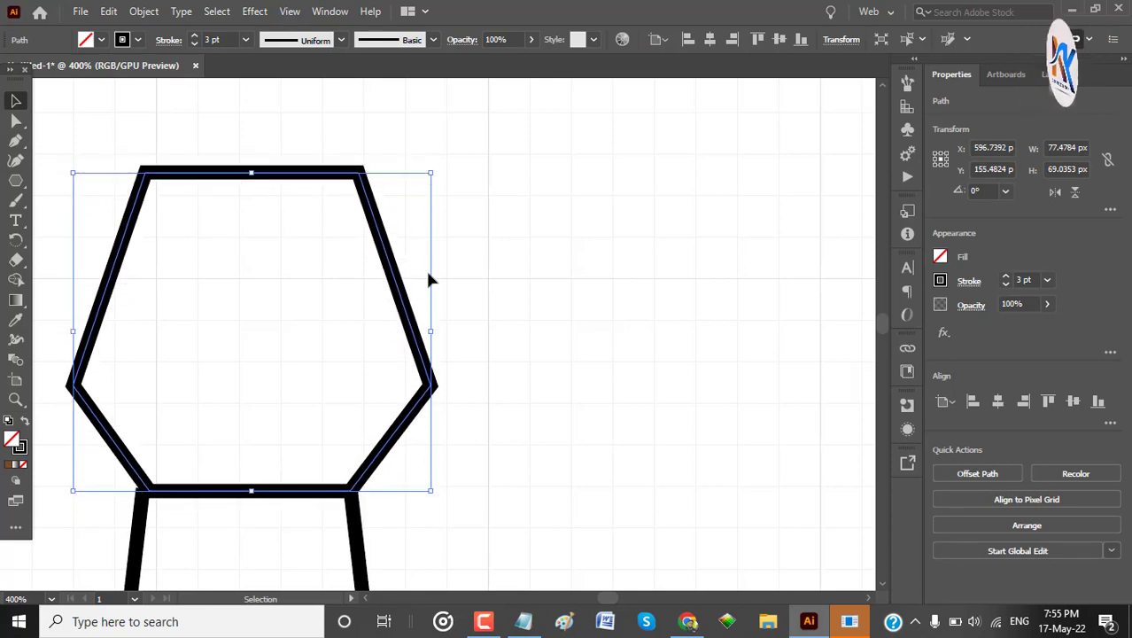
click(587, 412)
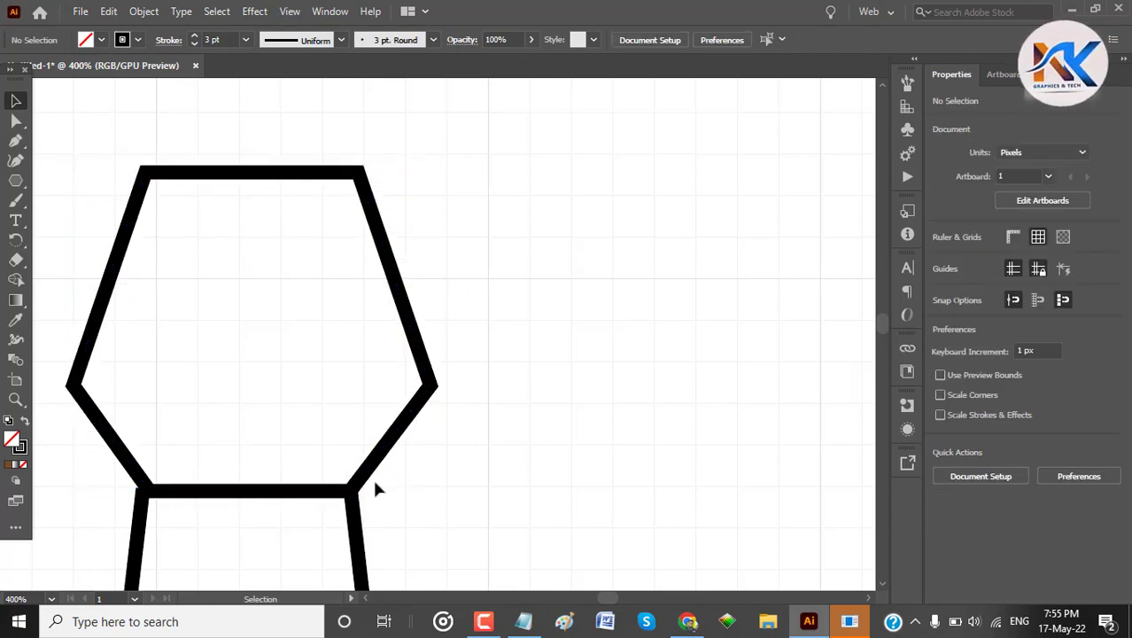
drag(397, 542, 263, 460)
click(487, 495)
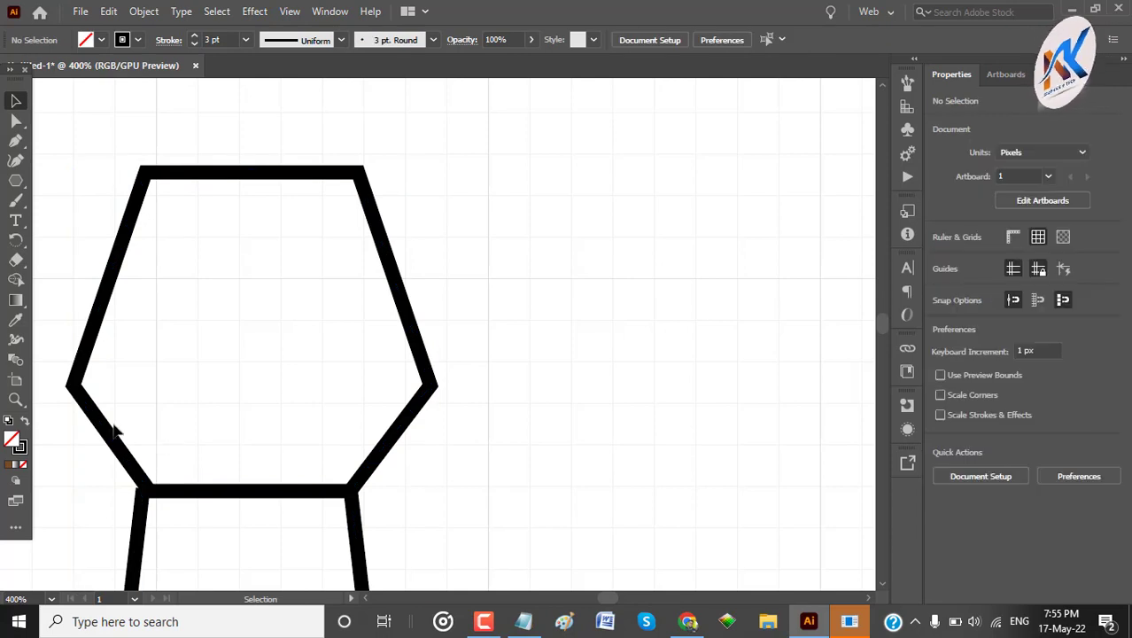
Stretch the hexagon slightly from its lower-left corner to about 79 px wide and 72 px high.
click(106, 448)
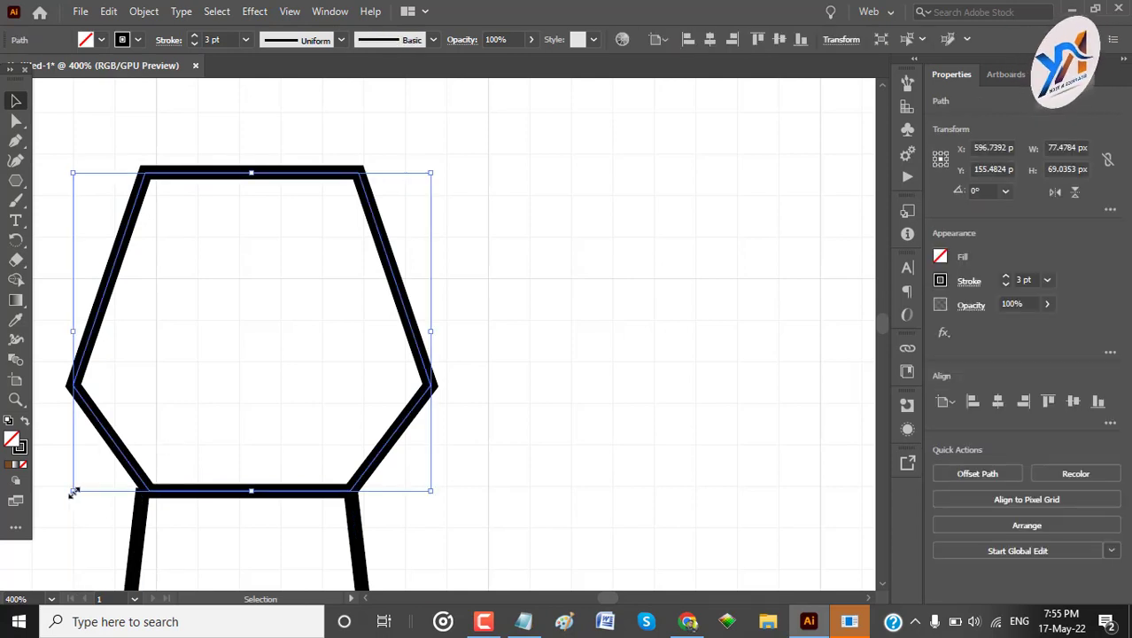
drag(71, 493, 64, 502)
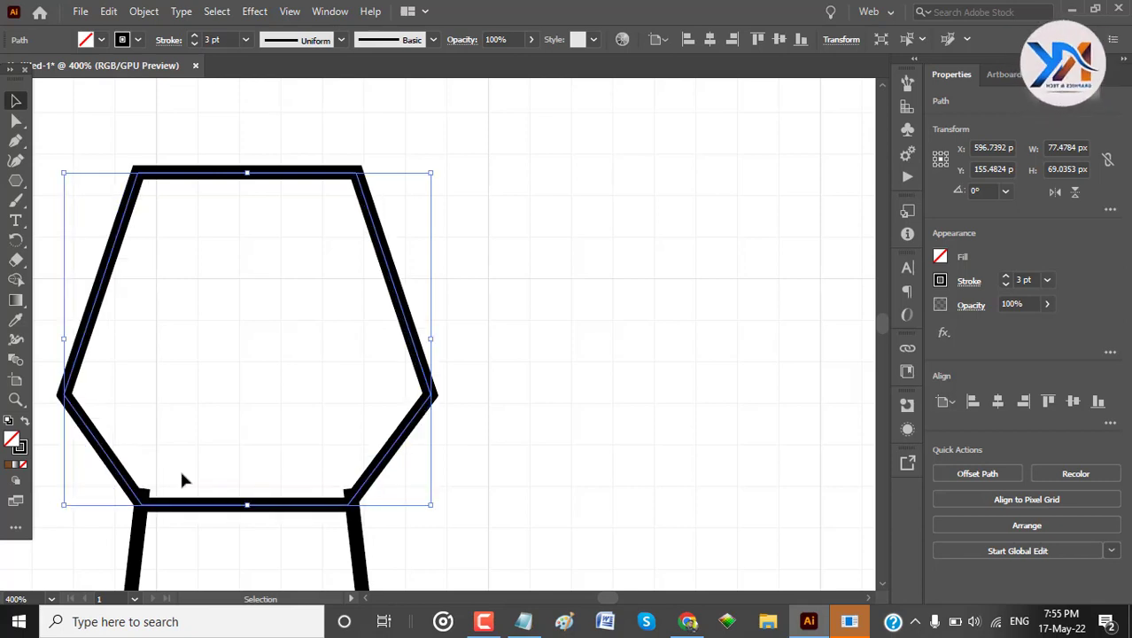
drag(485, 538, 250, 494)
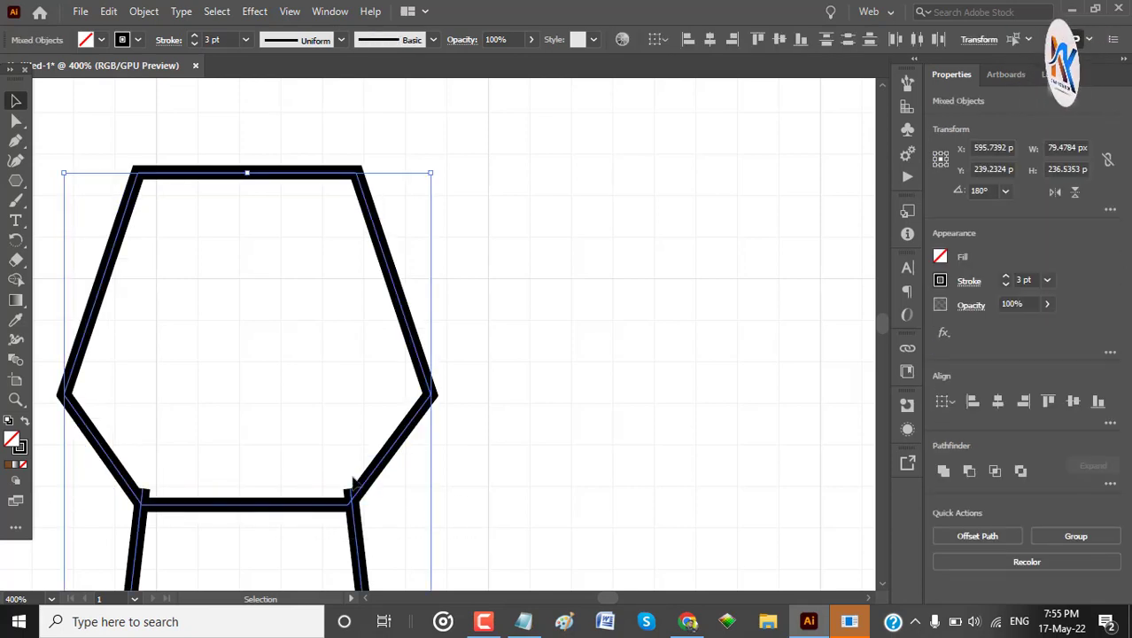
click(585, 497)
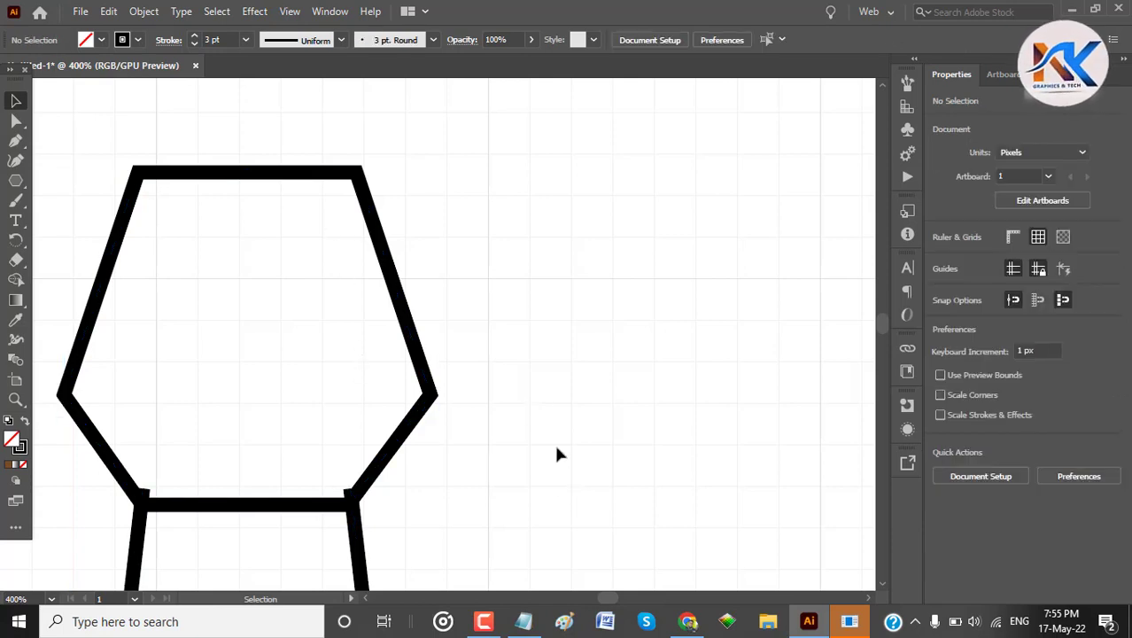
Nudge the hexagon up 3 px so its bottom edge meets the tops of the handle's sides.
click(382, 329)
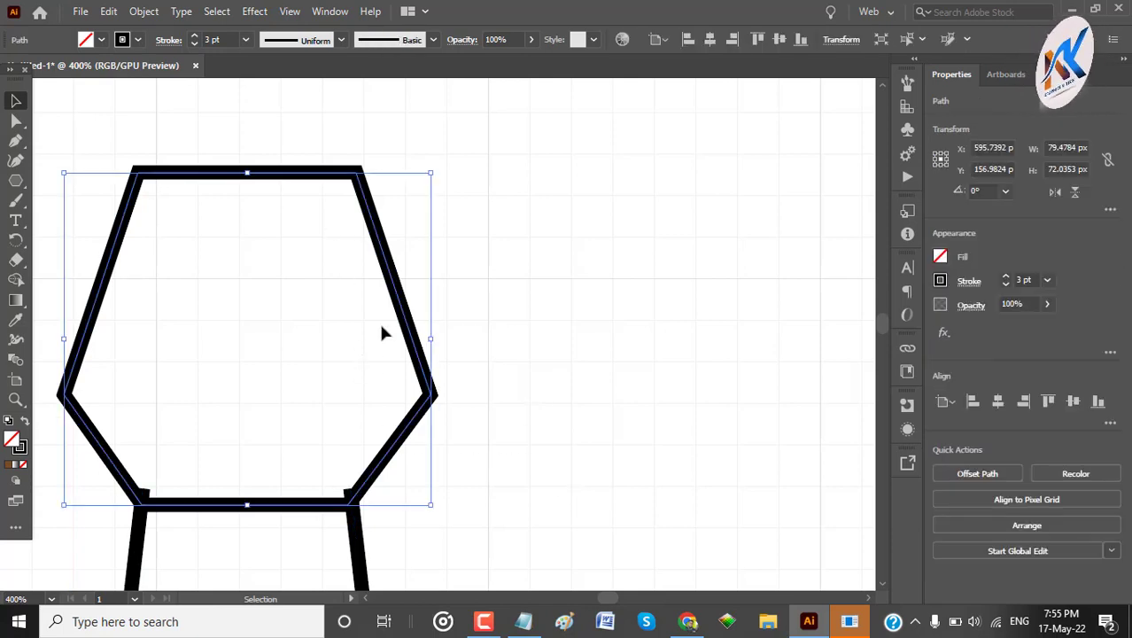
key(Up)
key(Up)
key(Up)
click(547, 526)
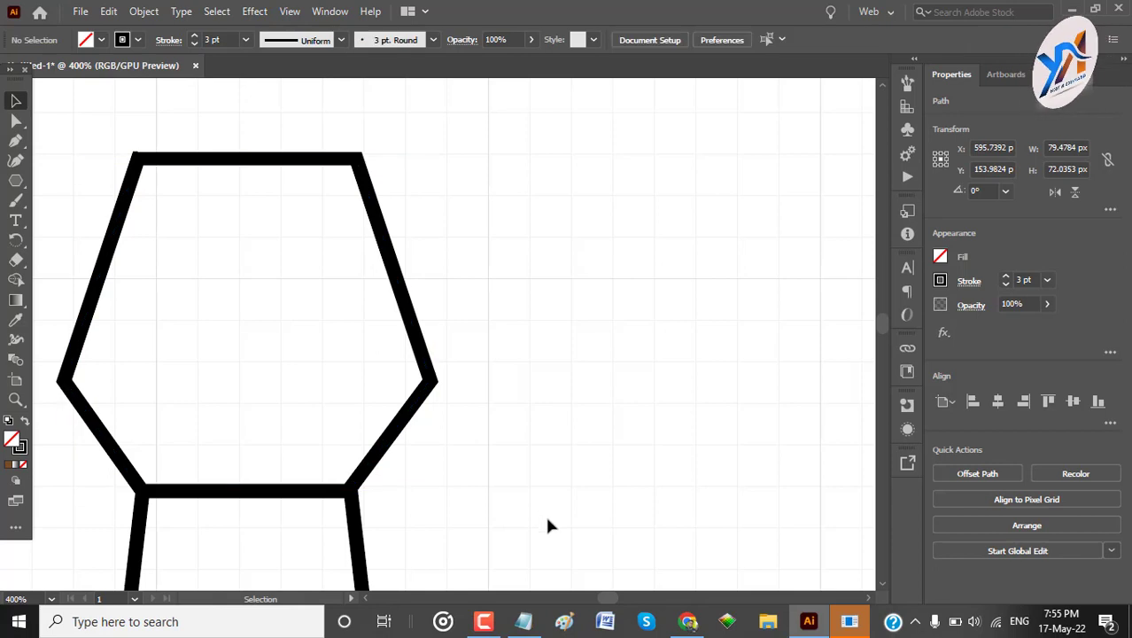
drag(548, 521, 96, 462)
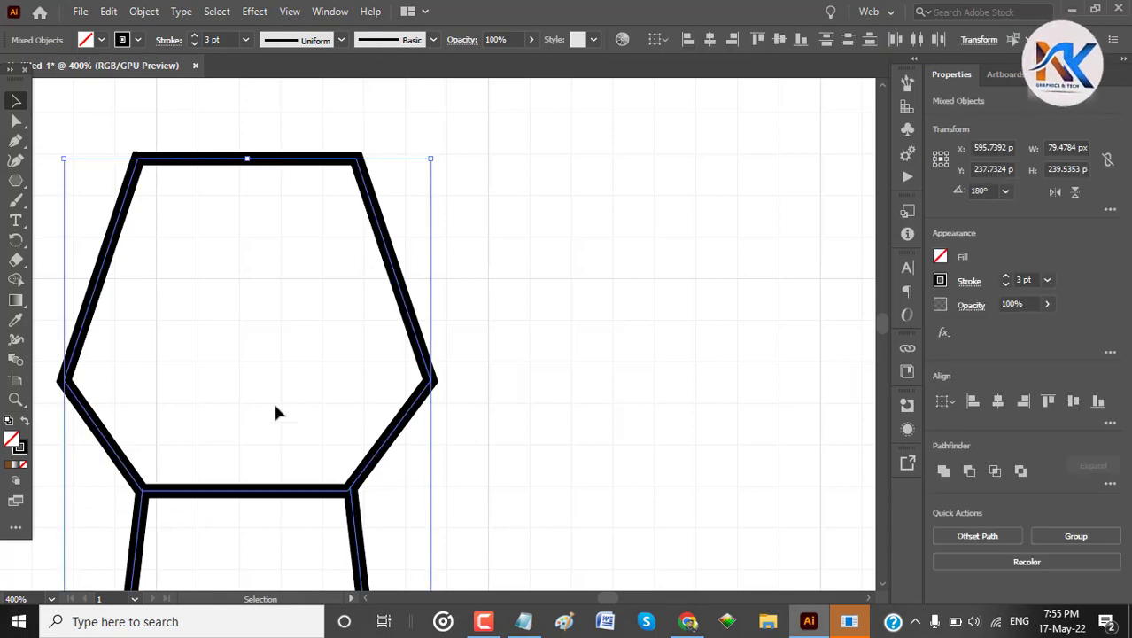
click(505, 362)
Lower the hexagon's top edge to reduce its height to 59 px, keeping the bottom edge in place.
click(239, 161)
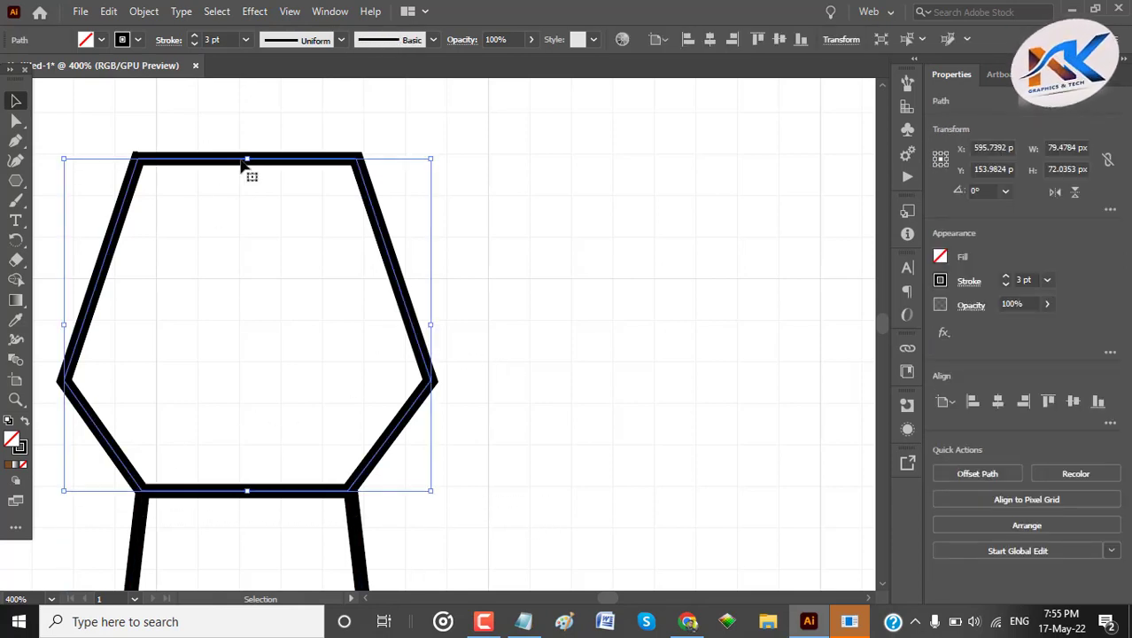
drag(247, 161, 245, 219)
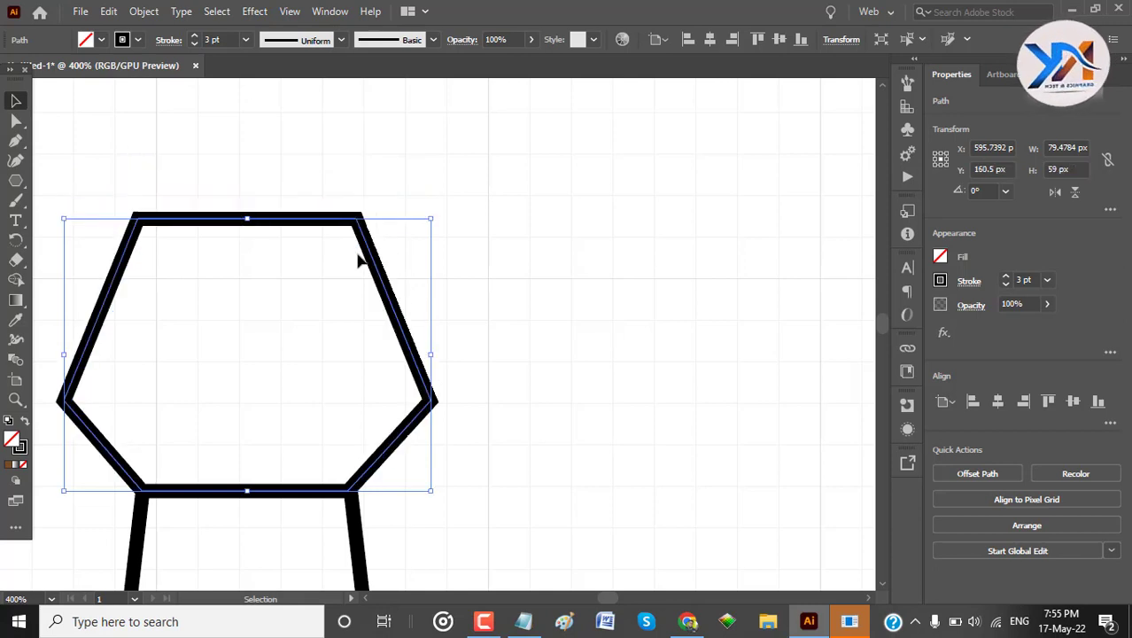
click(519, 290)
Draw a vertical centre line about 267 px long from the crossguard's lower edge up past the top of the pommel.
key(ctrl+0)
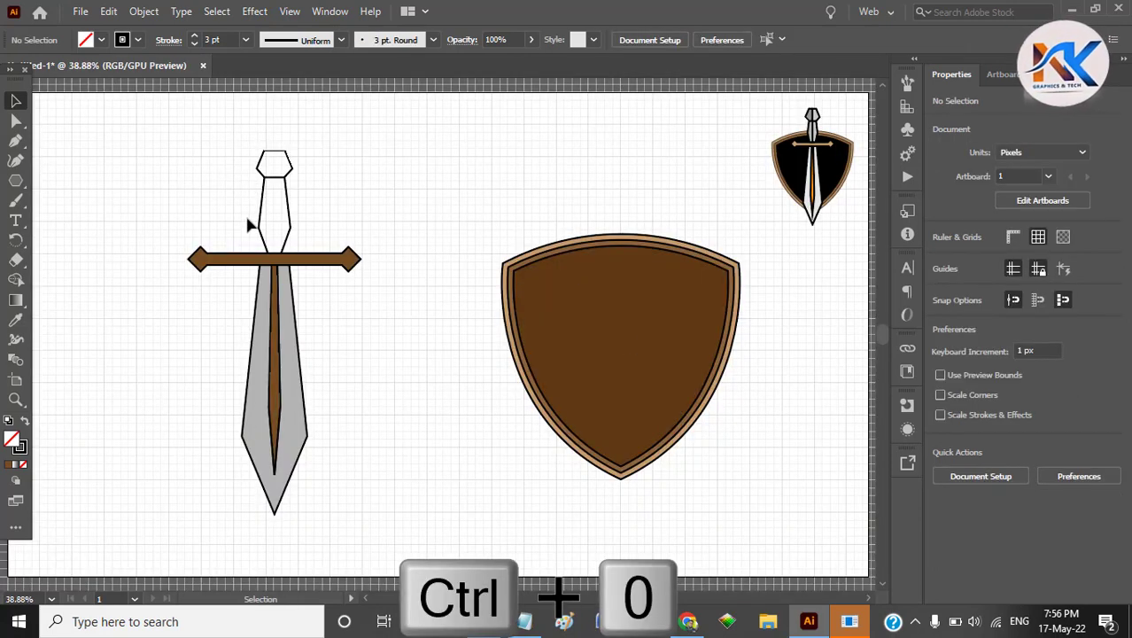
click(15, 180)
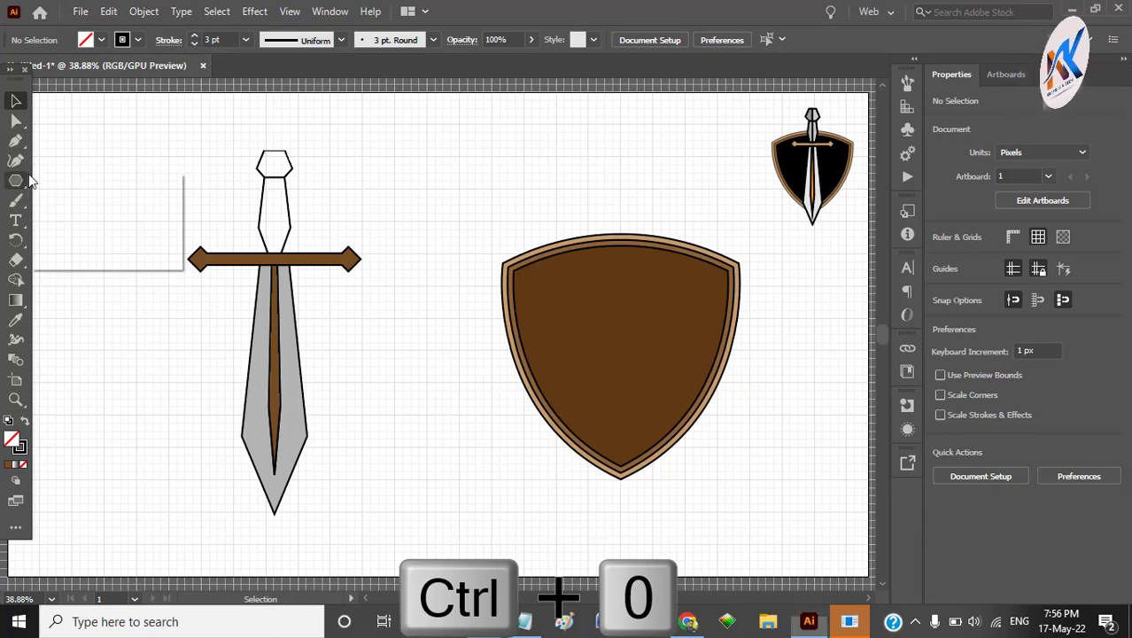
click(91, 260)
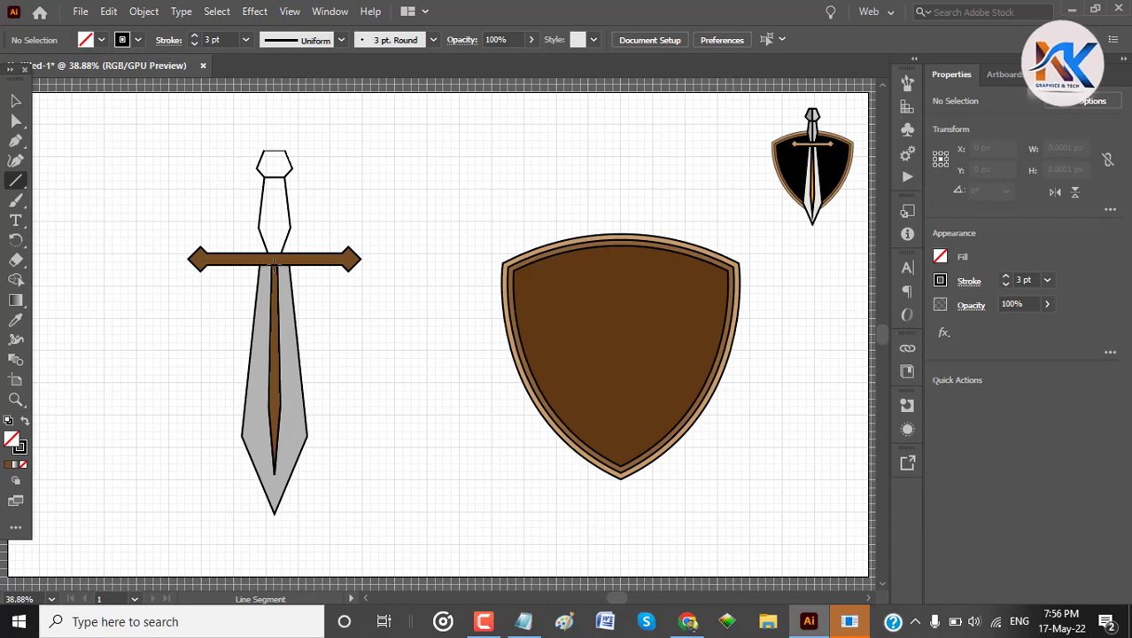
drag(274, 257, 274, 264)
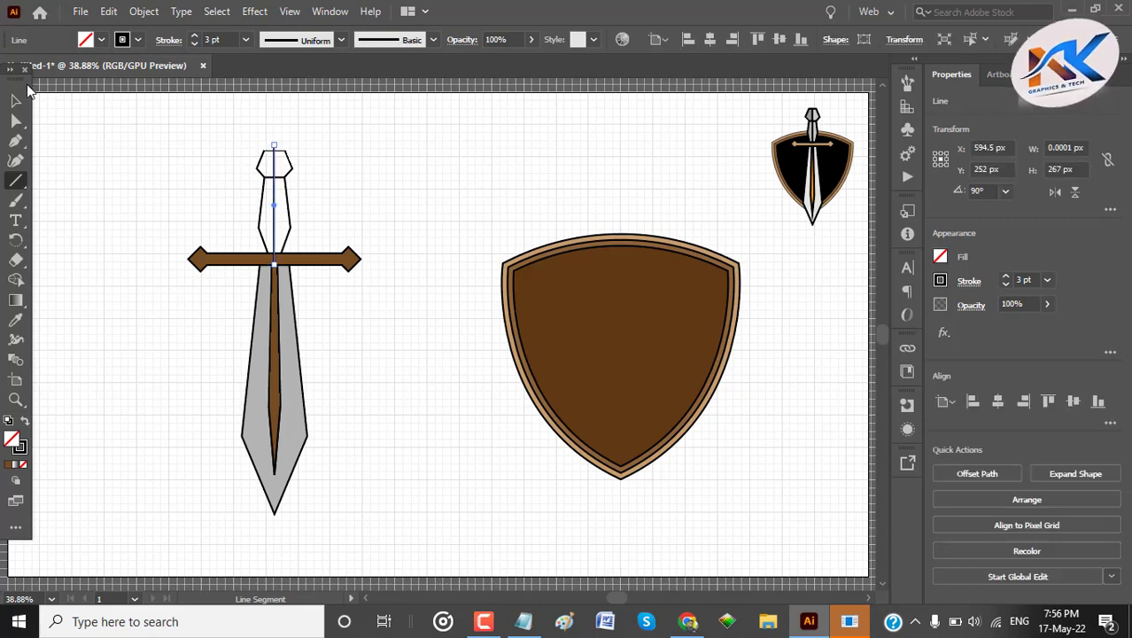
click(86, 139)
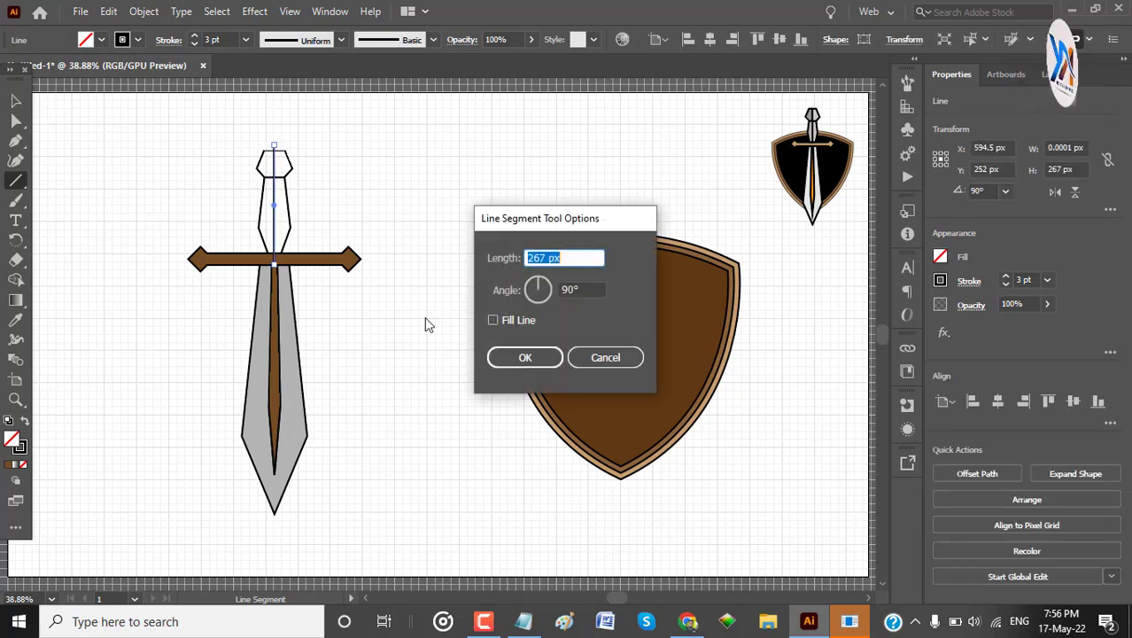
click(599, 356)
Select the handle, pommel and centre line, and trim the line's end protruding above the pommel with the Shape Builder.
click(15, 101)
drag(233, 113, 312, 257)
click(15, 279)
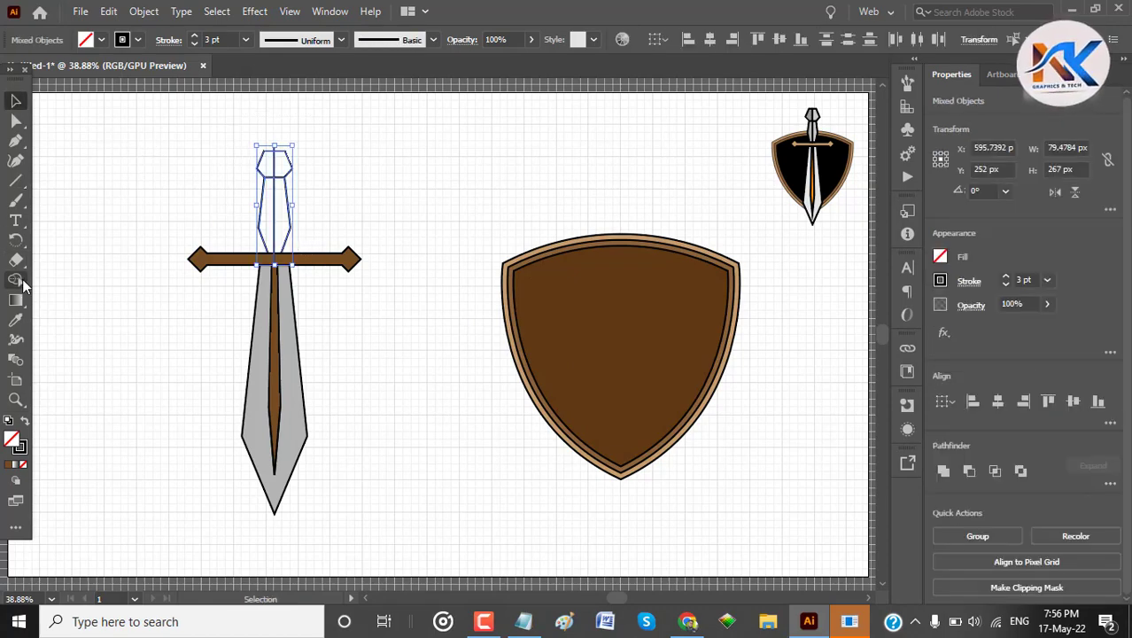
scroll(284, 138, up, 3)
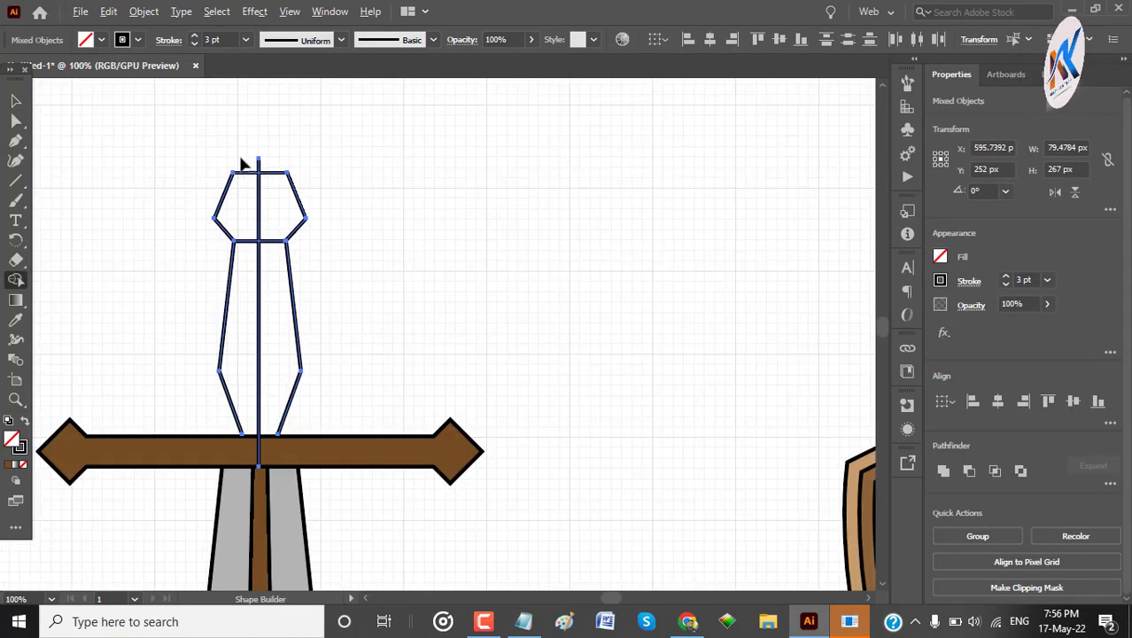
drag(240, 158, 283, 164)
scroll(251, 403, up, 1)
Try to trim the centre line's lower end over the crossguard with the Shape Builder, and undo the cut.
drag(239, 480, 293, 475)
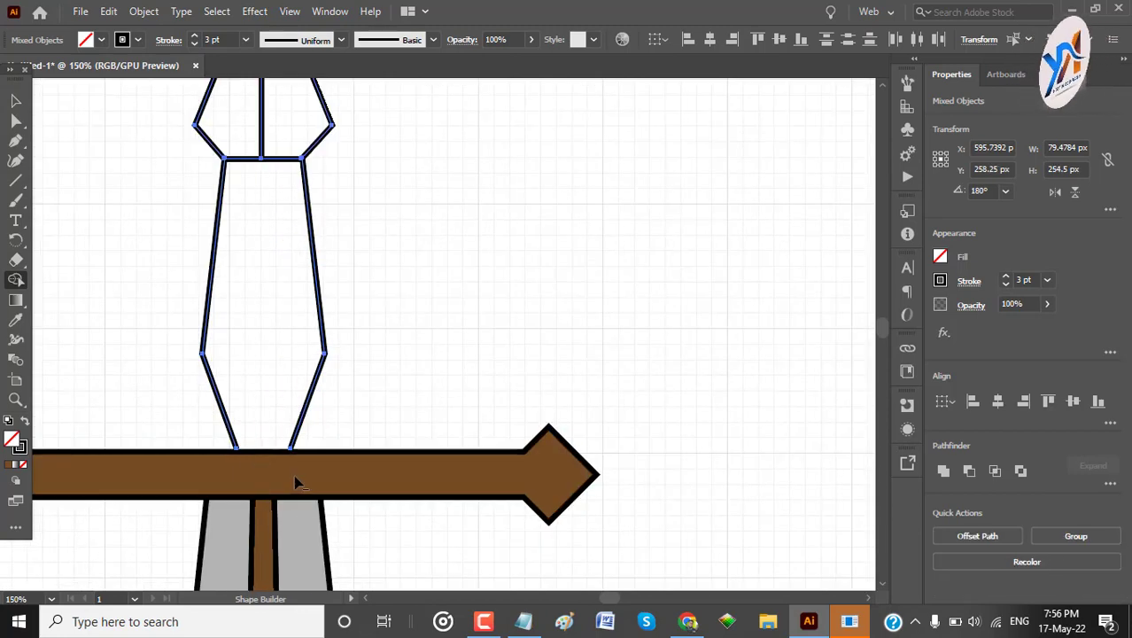
key(ctrl+z)
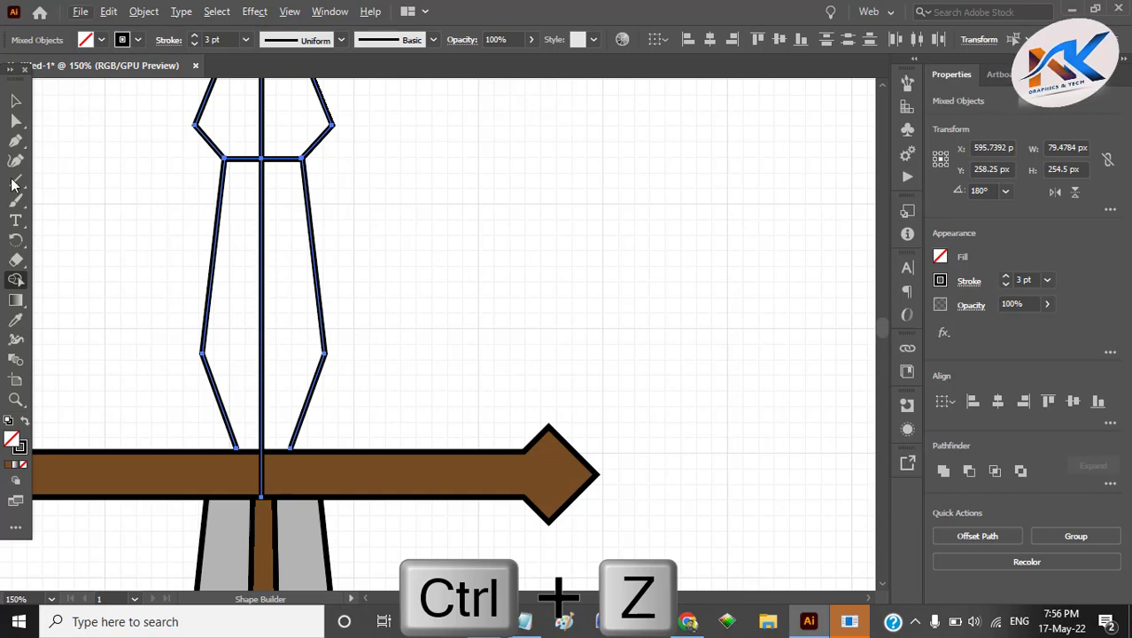
Select the whole sword, remove the centre line's segment crossing the crossguard with the Shape Builder, and clear the selection.
click(16, 100)
key(ctrl+0)
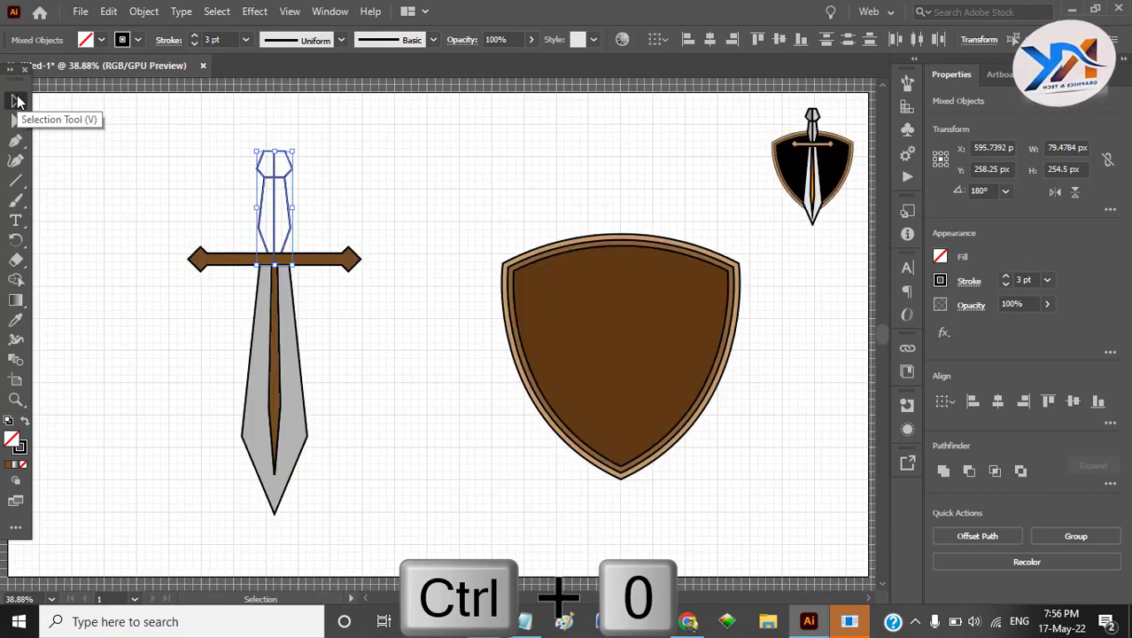
click(173, 158)
drag(175, 158, 391, 367)
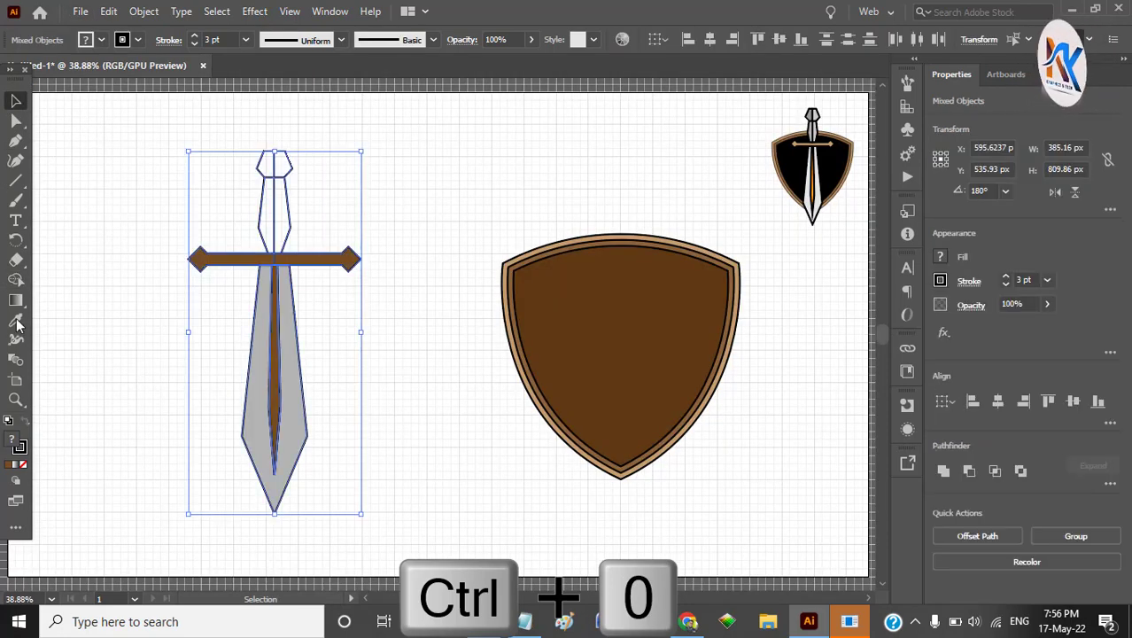
click(15, 280)
scroll(296, 217, up, 4)
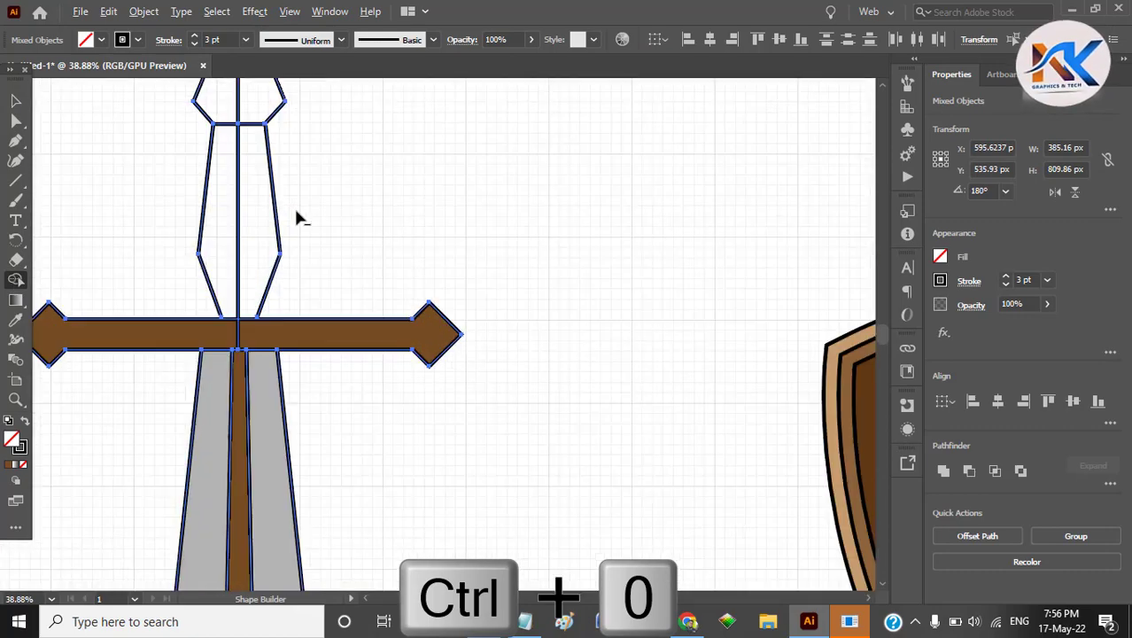
alt+click(209, 393)
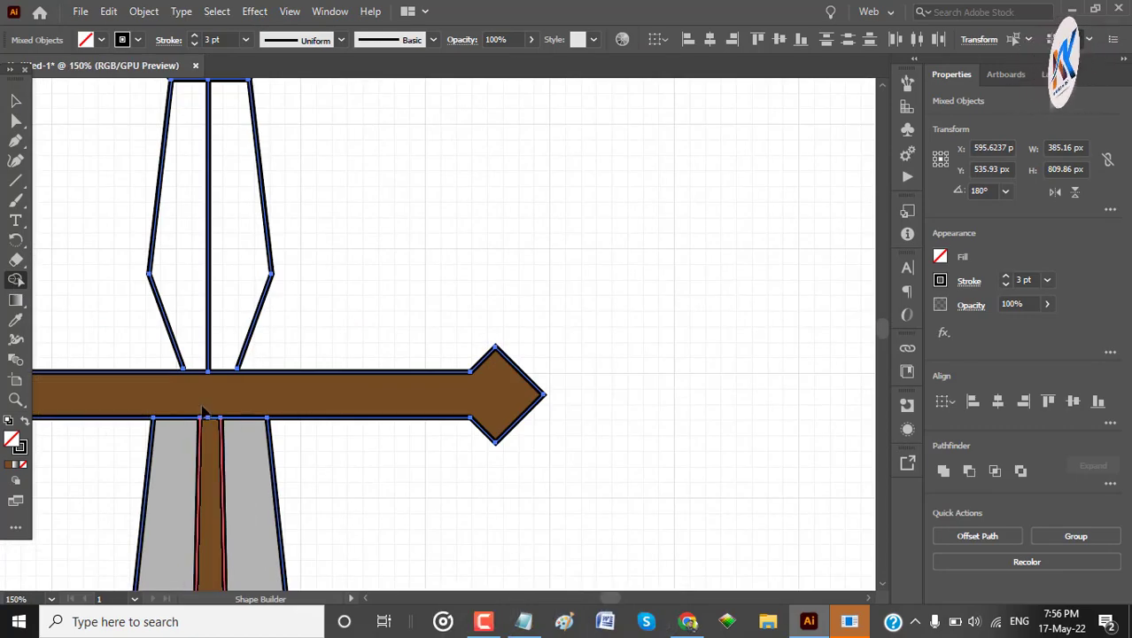
key(ctrl+0)
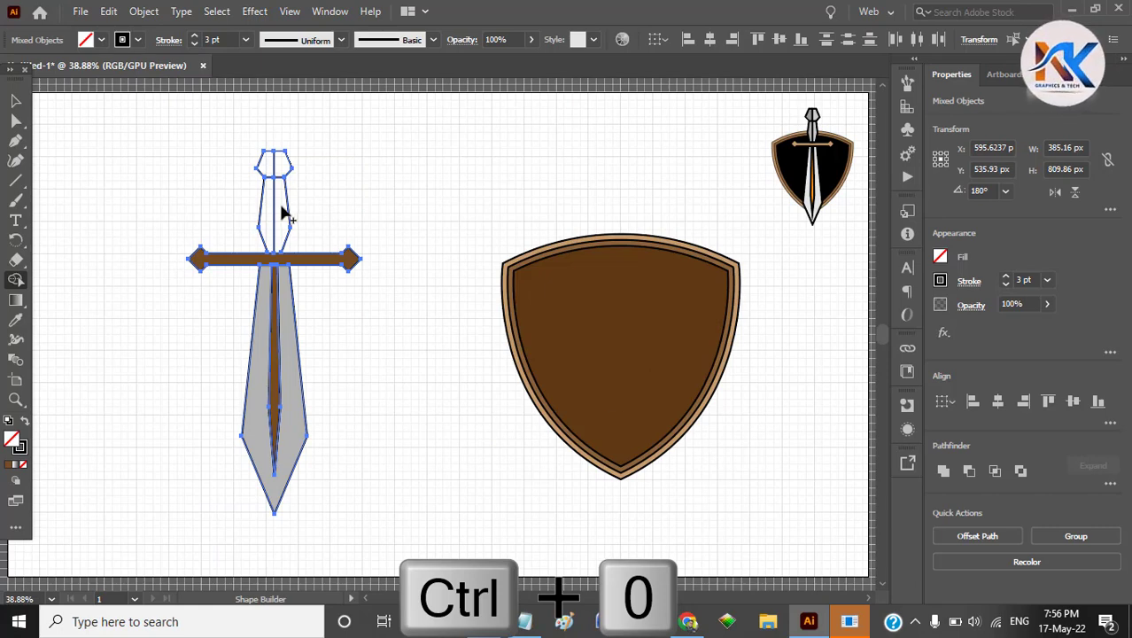
key(v)
click(131, 108)
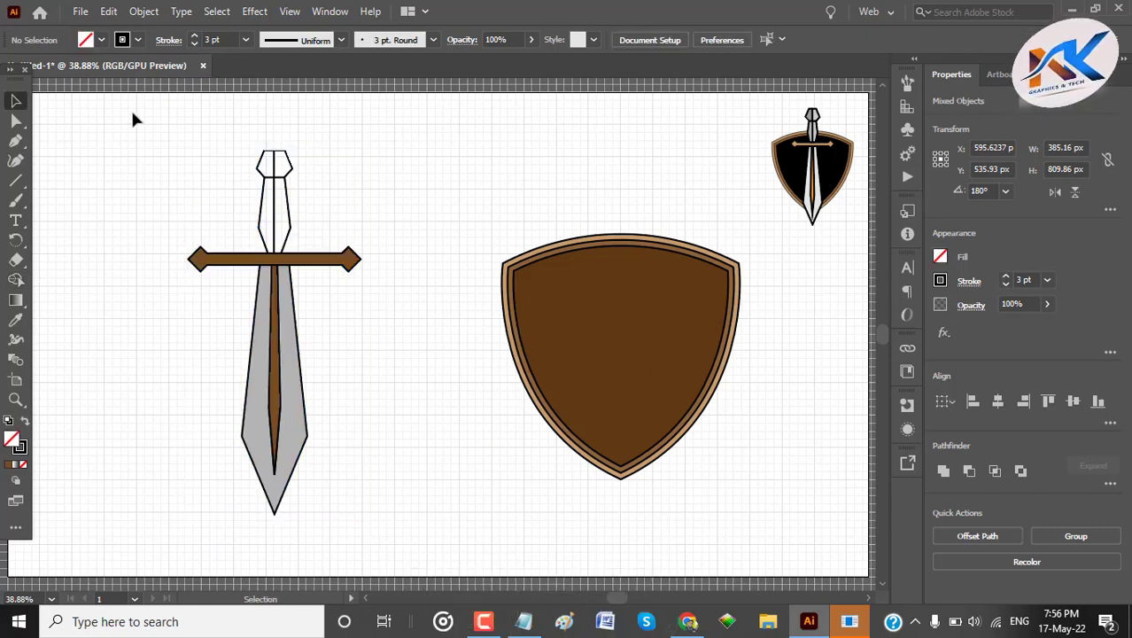
drag(161, 107, 341, 294)
click(15, 280)
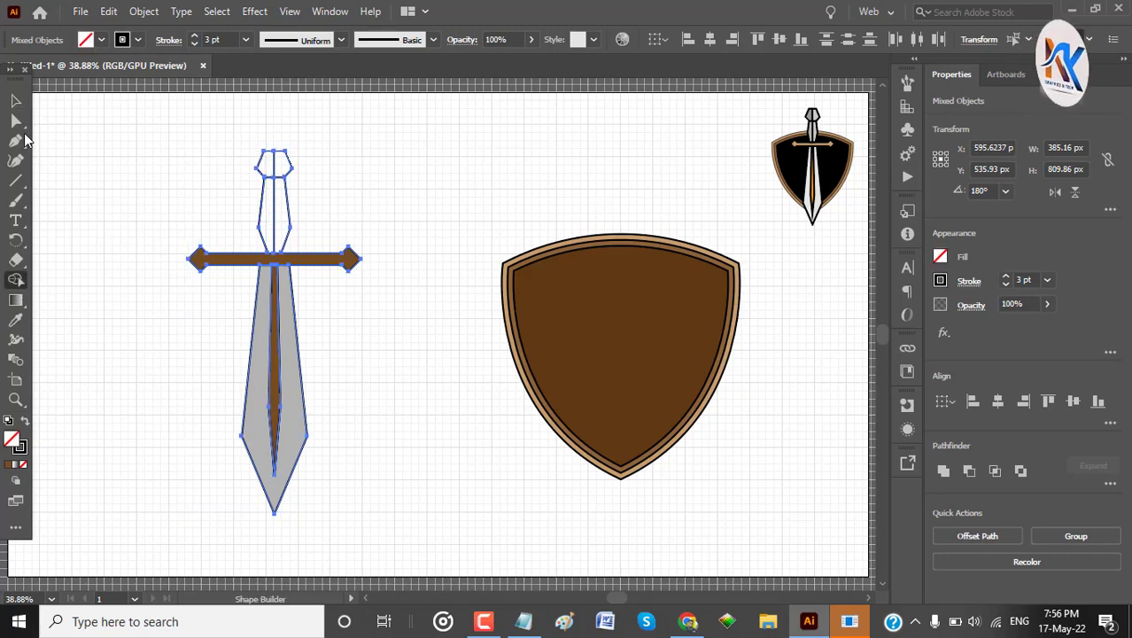
click(15, 100)
click(143, 163)
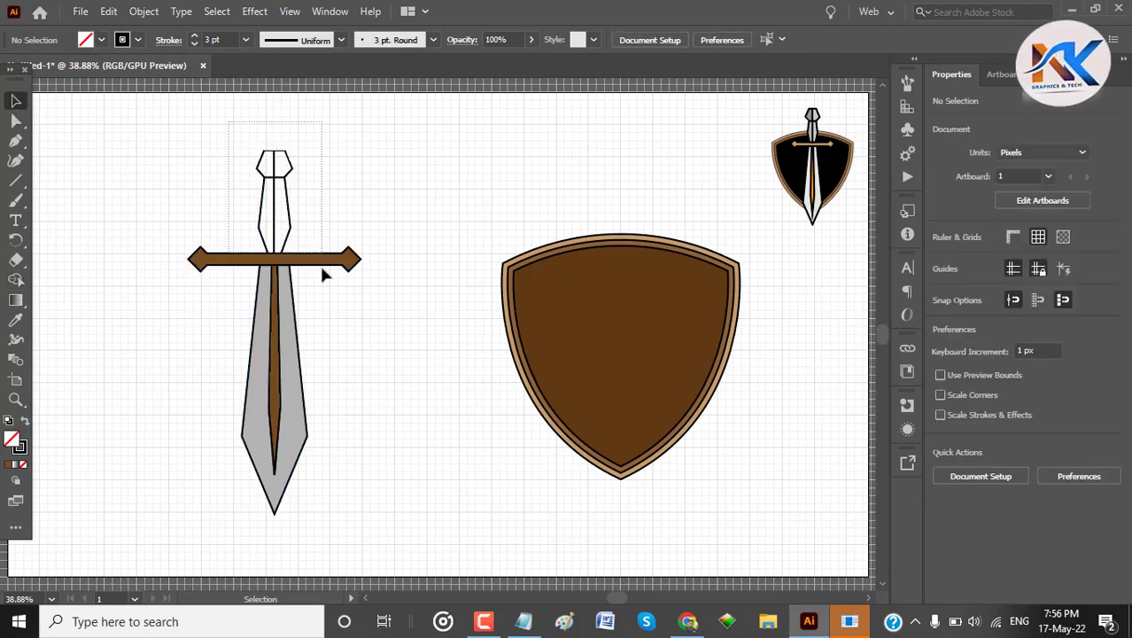
drag(322, 268, 323, 269)
click(15, 279)
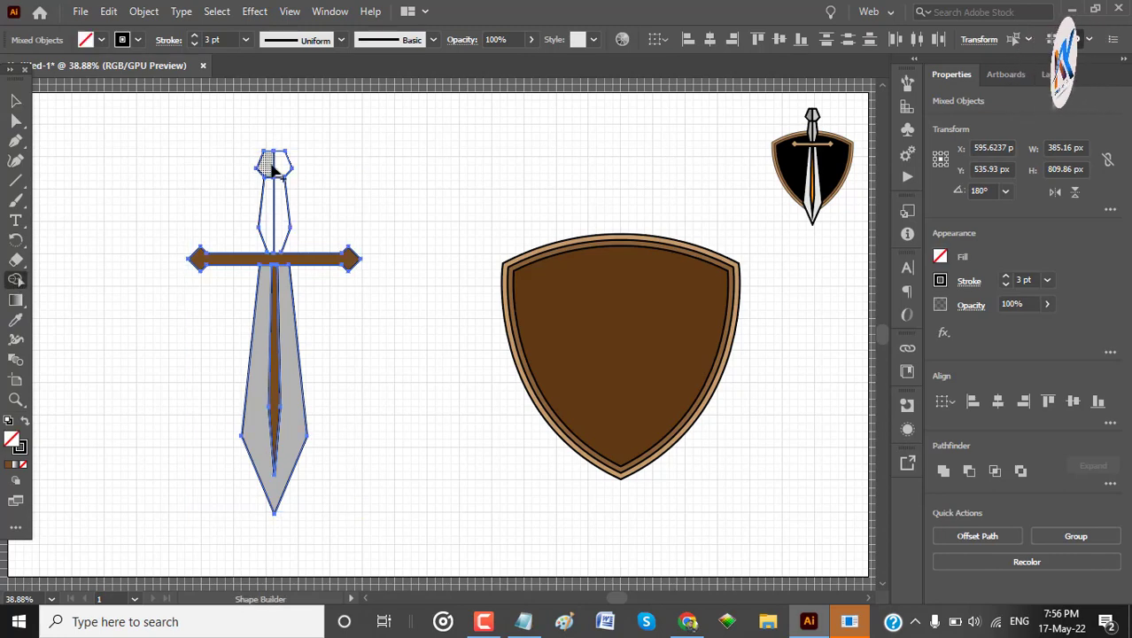
Move the handle, pommel and centre line 2 px down toward the crossguard, and recheck the whole sword's regions with the Shape Builder.
click(15, 100)
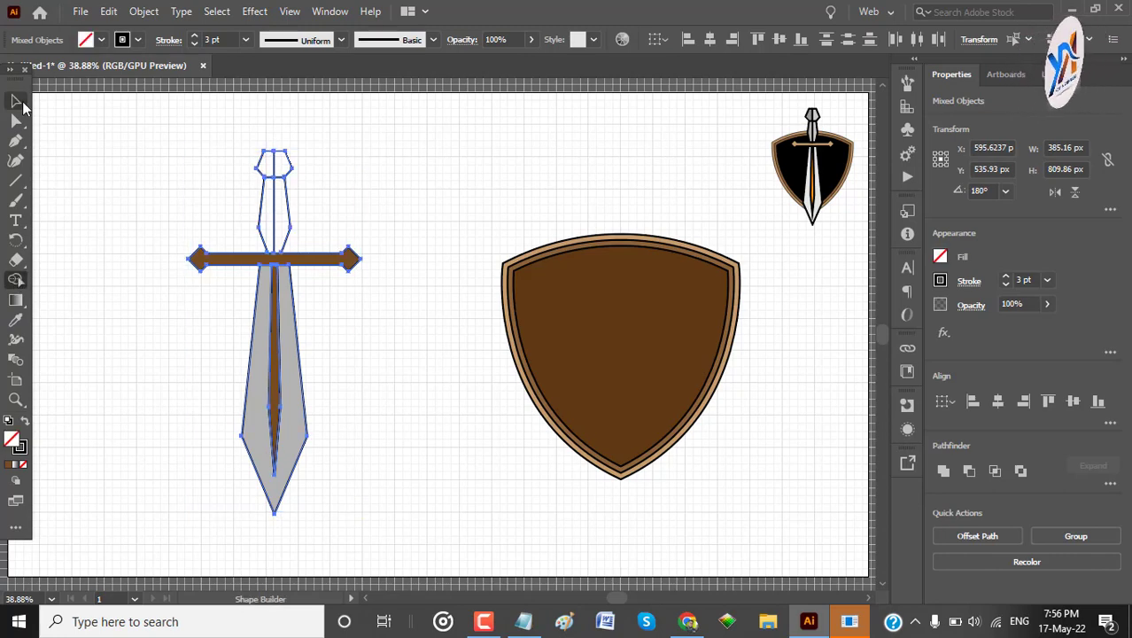
click(72, 191)
drag(329, 213, 329, 211)
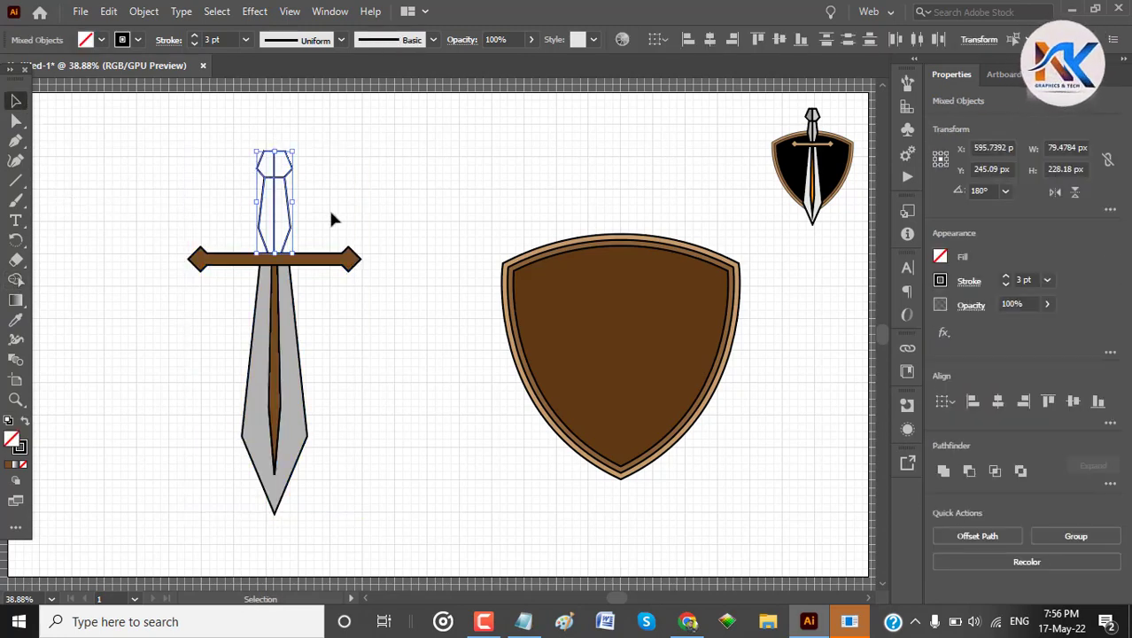
click(16, 280)
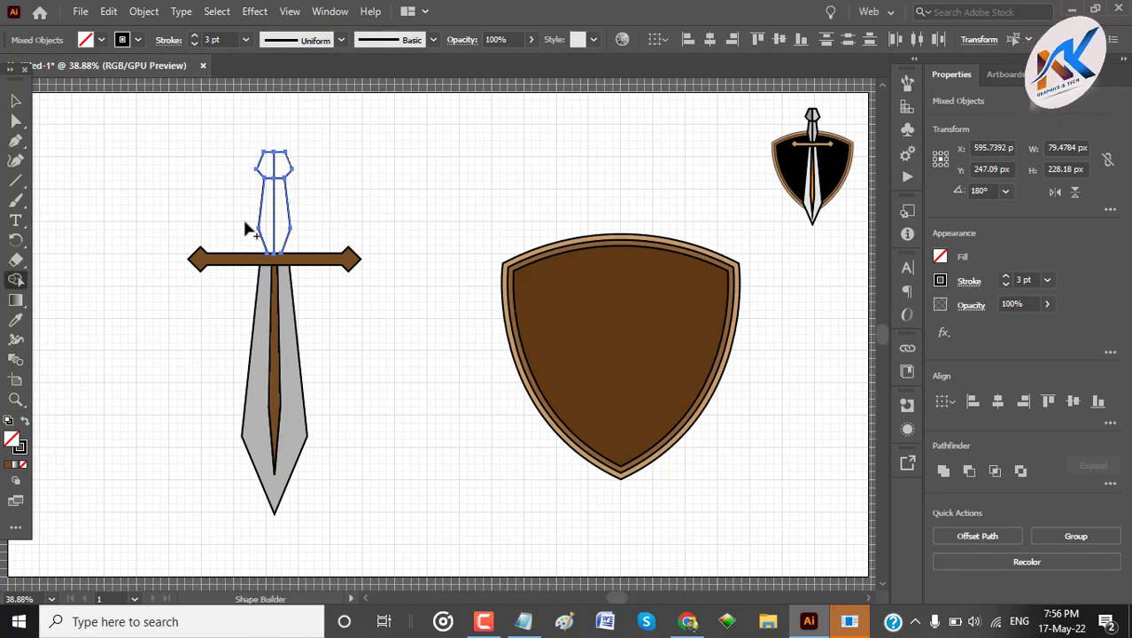
click(16, 100)
drag(108, 108, 380, 320)
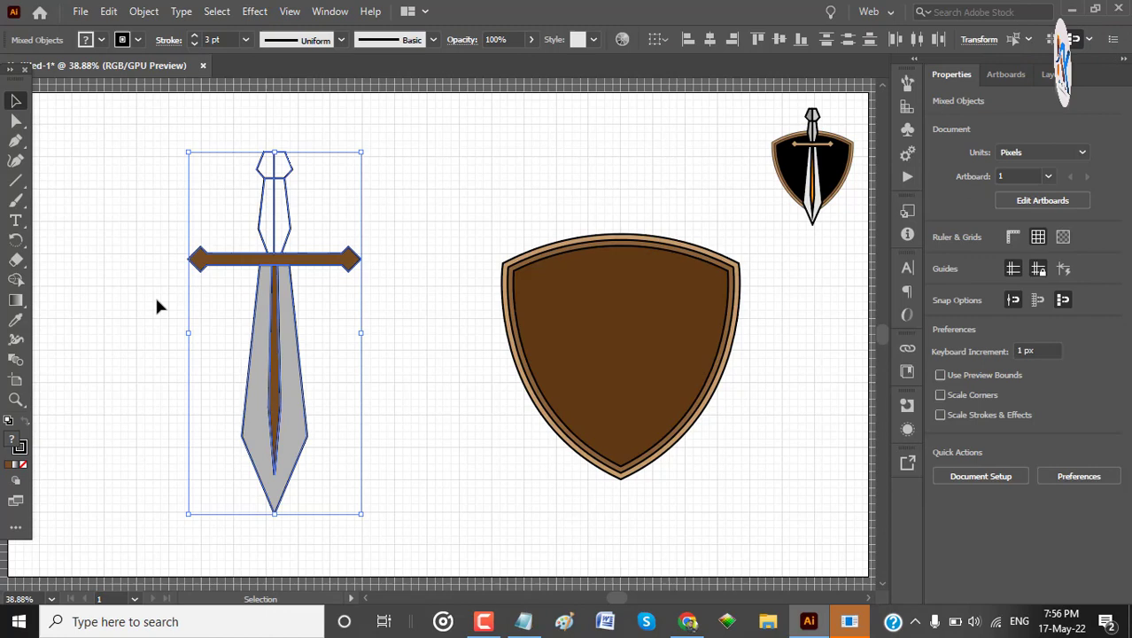
click(21, 280)
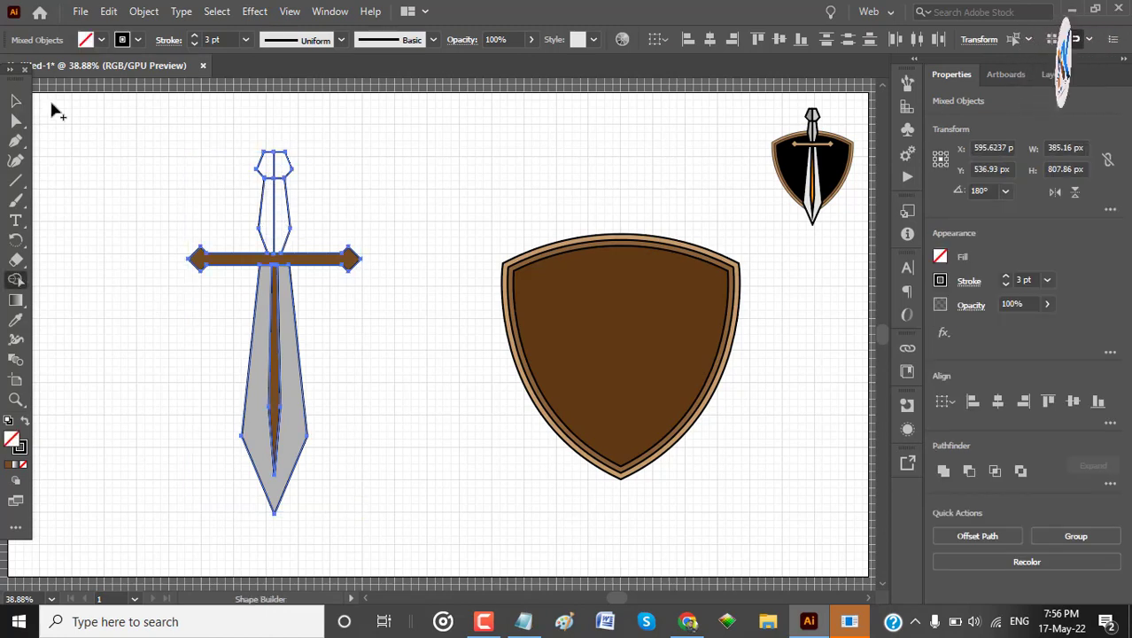
Move the handle, pommel and centre line another 2 px down onto the crossguard, recheck the sword's regions with the Shape Builder, and clear the selection.
click(16, 101)
drag(202, 106, 334, 278)
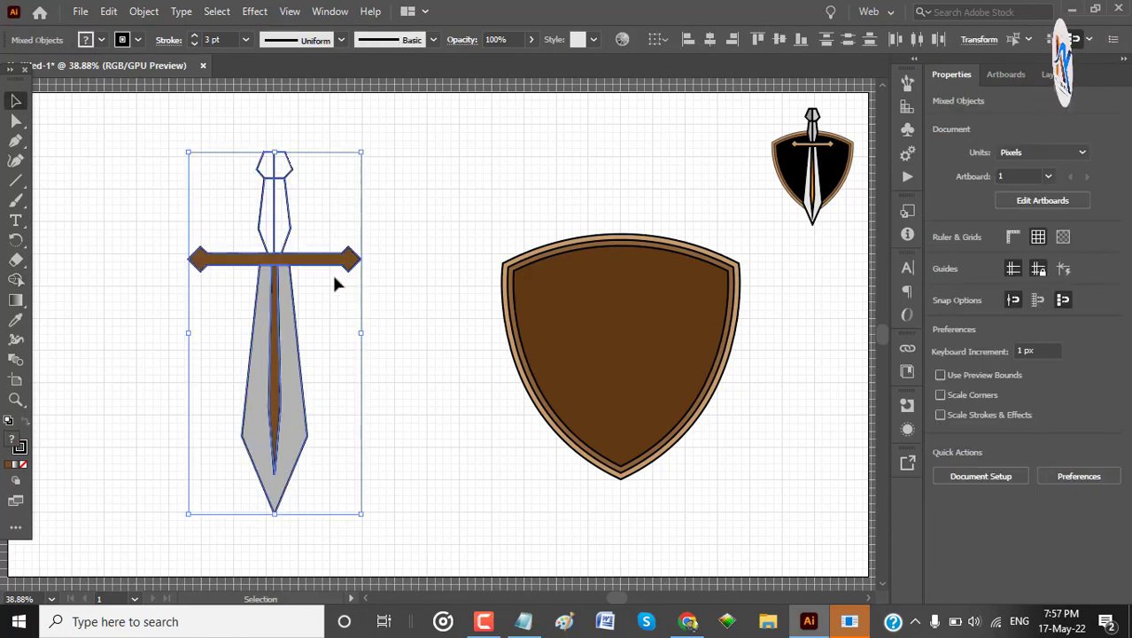
click(464, 230)
drag(230, 159, 328, 235)
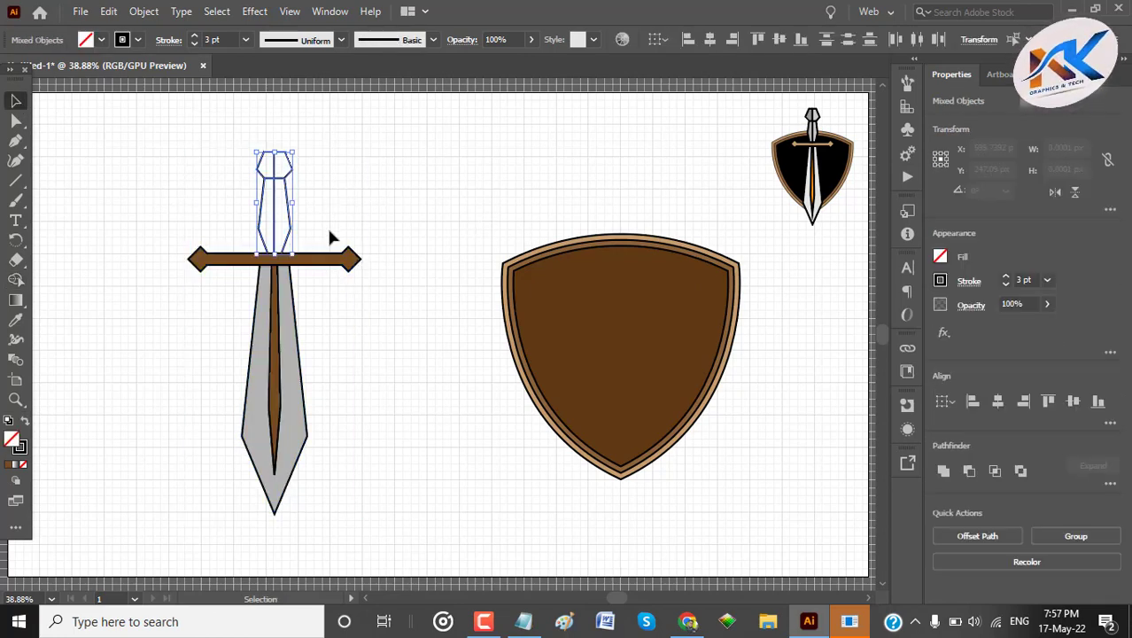
click(330, 237)
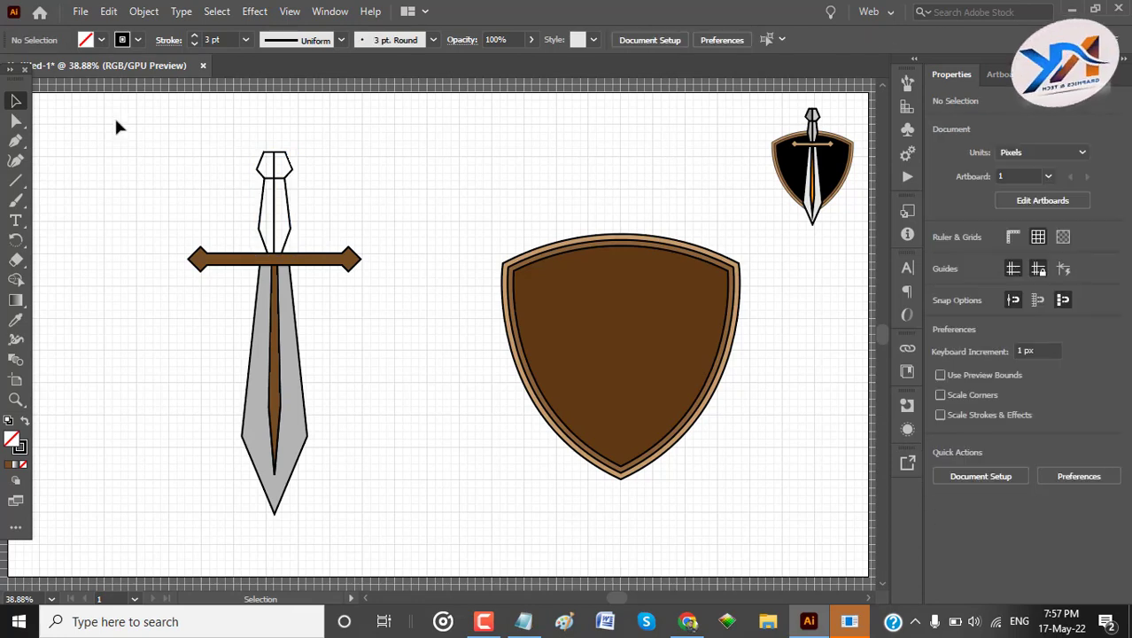
drag(156, 133, 341, 212)
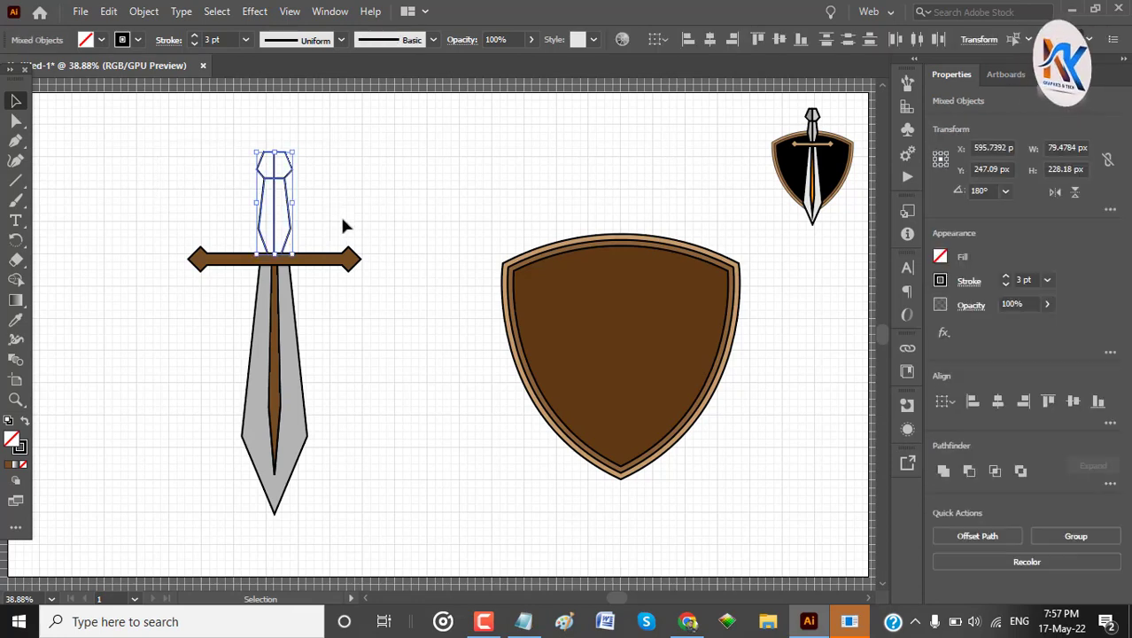
click(15, 279)
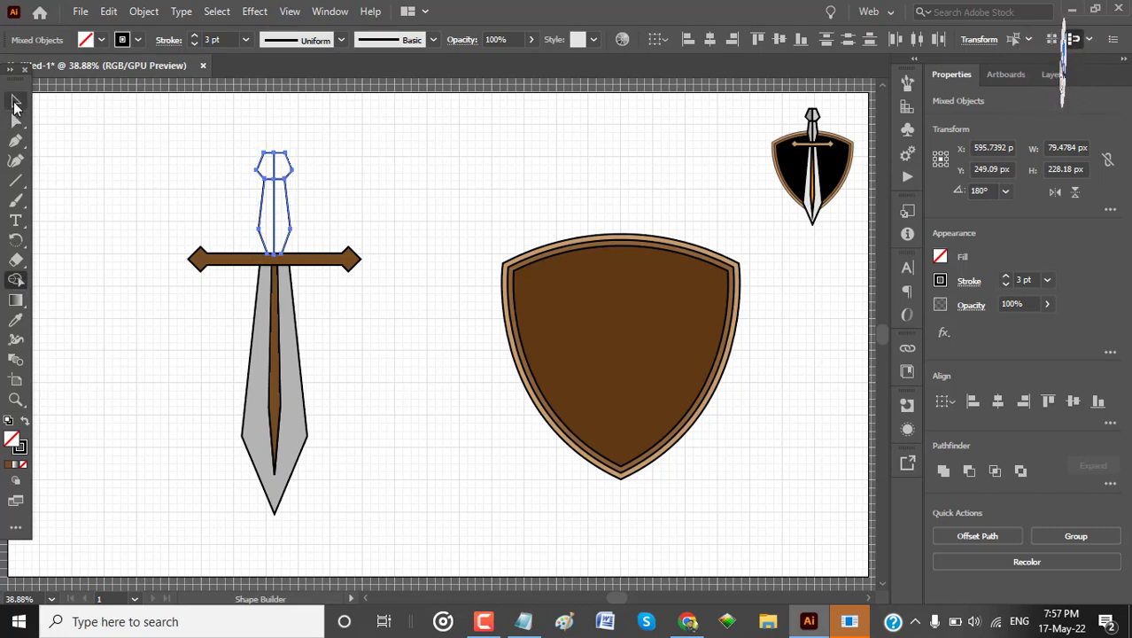
key(v)
drag(98, 110, 392, 309)
click(15, 279)
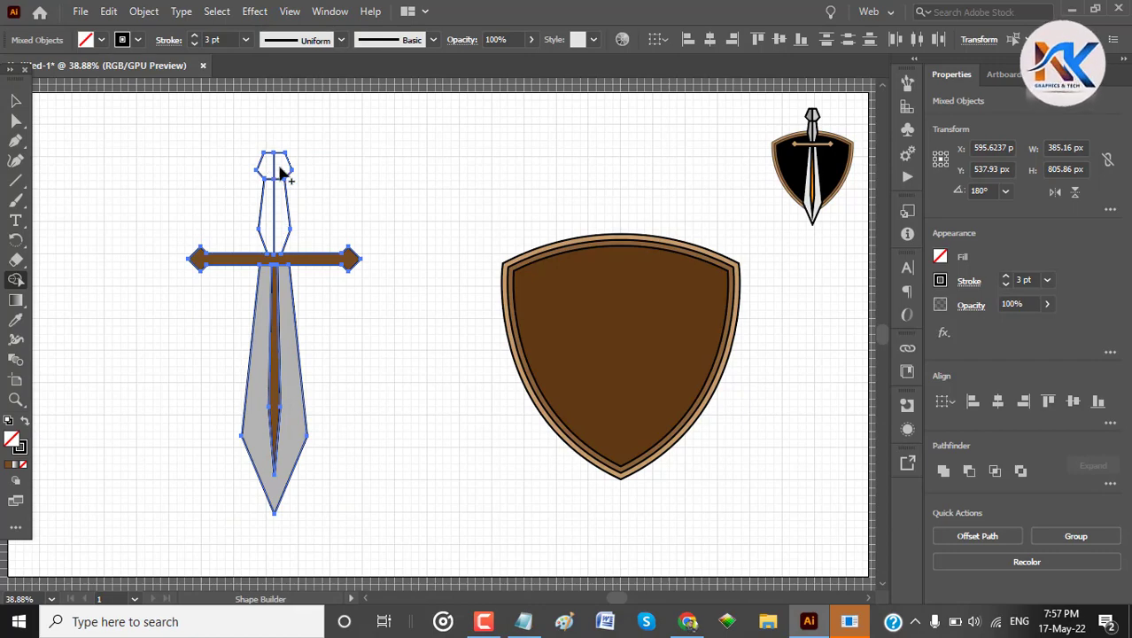
click(15, 101)
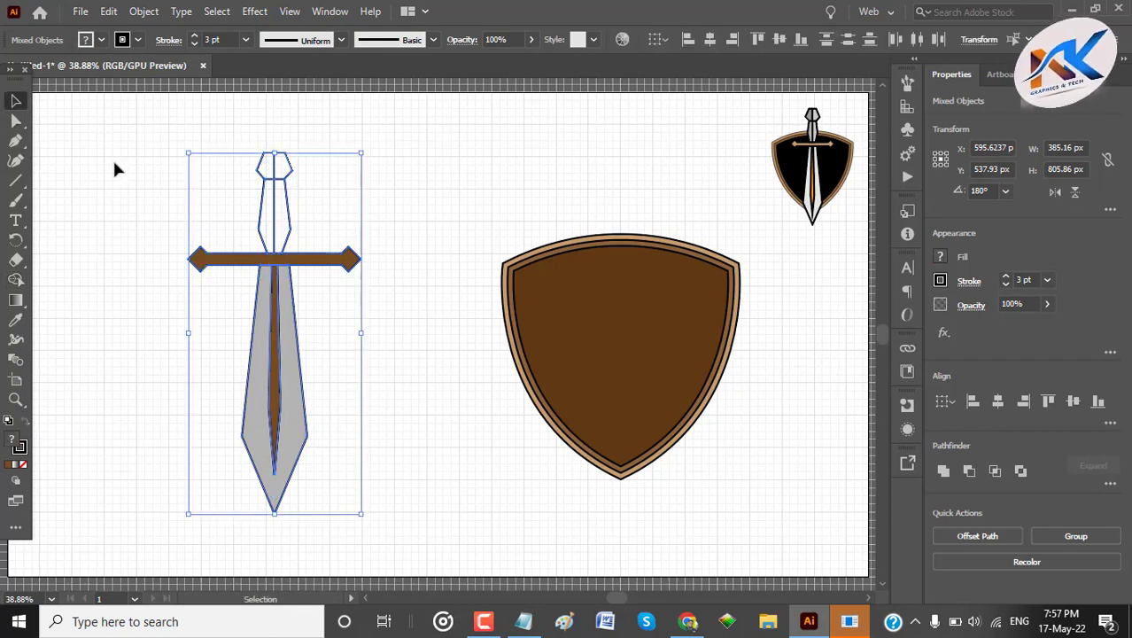
click(183, 239)
Select the whole sword and fill the left halves of the handle and pommel with mid grey using the Shape Builder.
scroll(305, 177, up, 7)
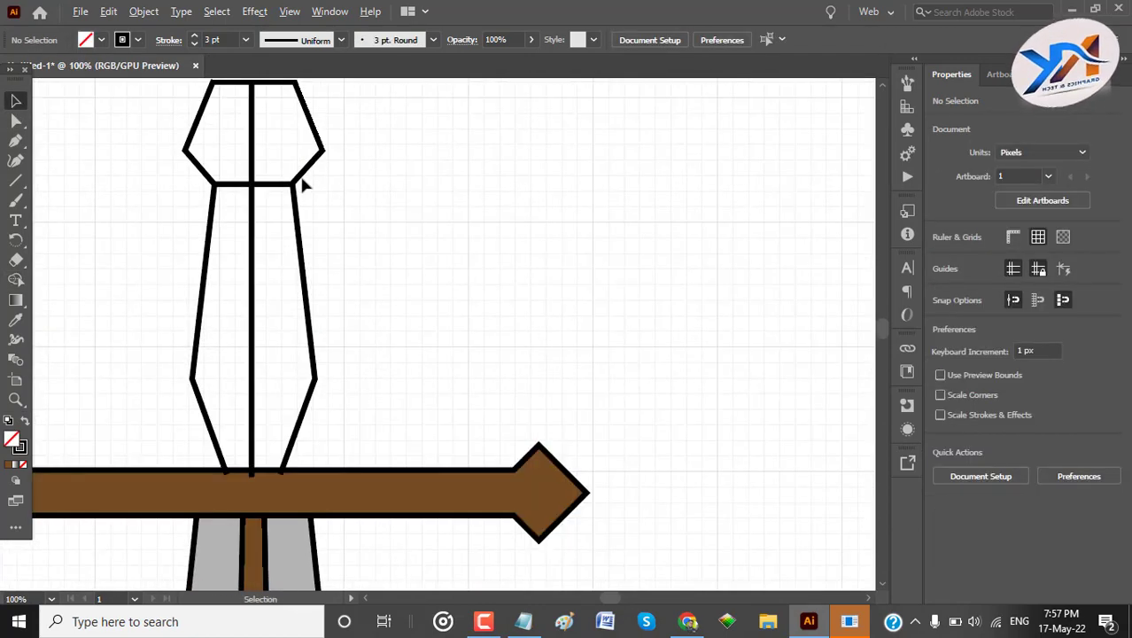
click(283, 262)
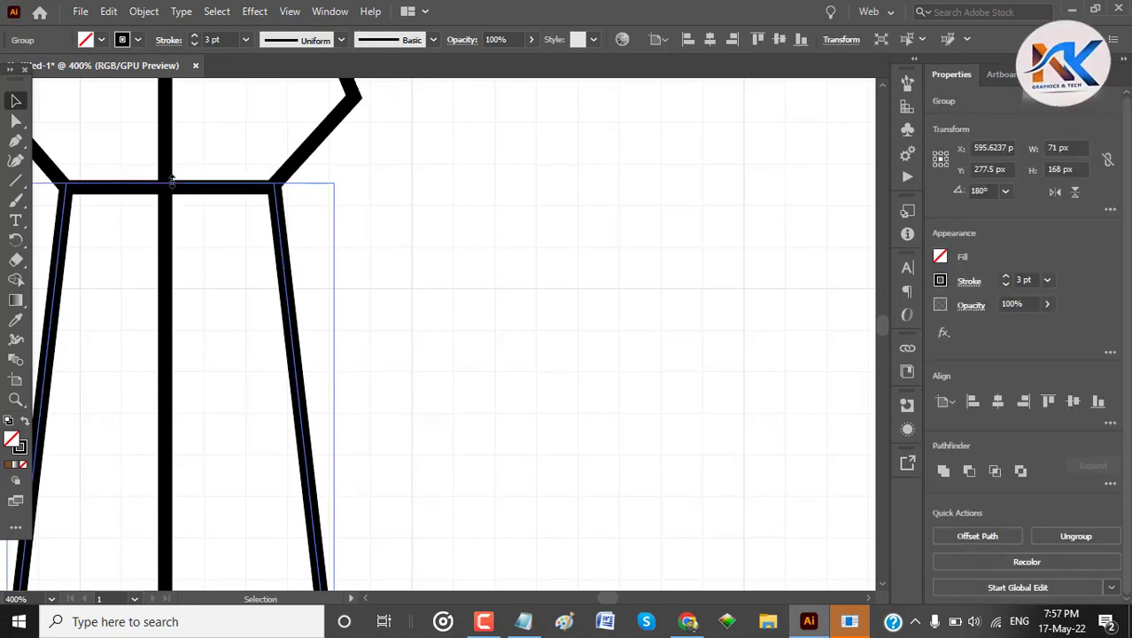
click(480, 263)
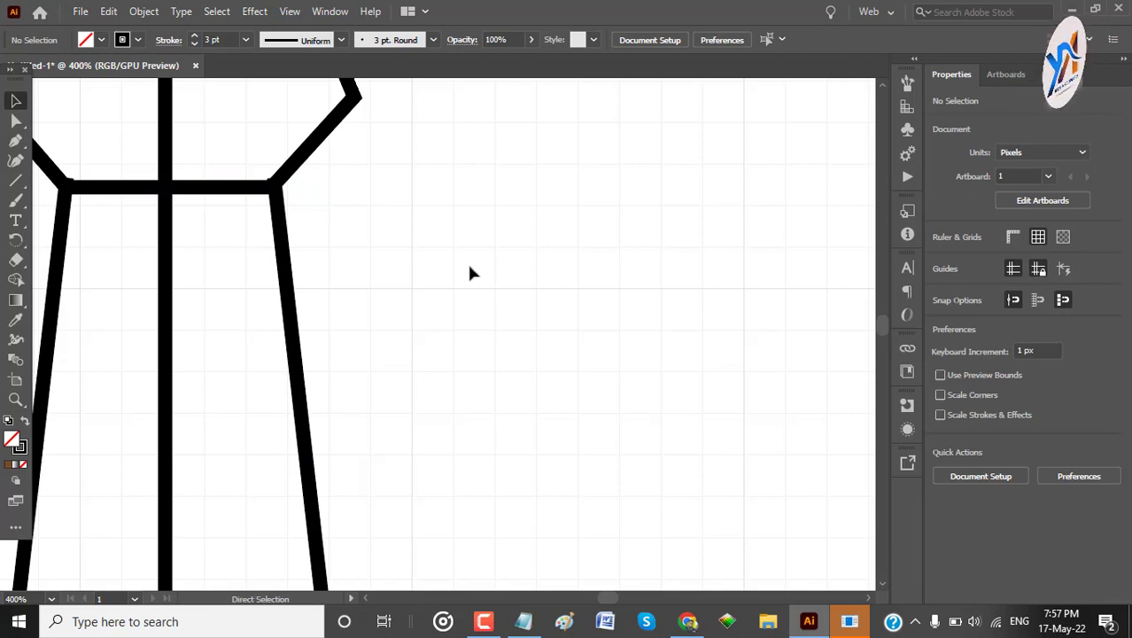
key(ctrl+0)
drag(208, 131, 302, 292)
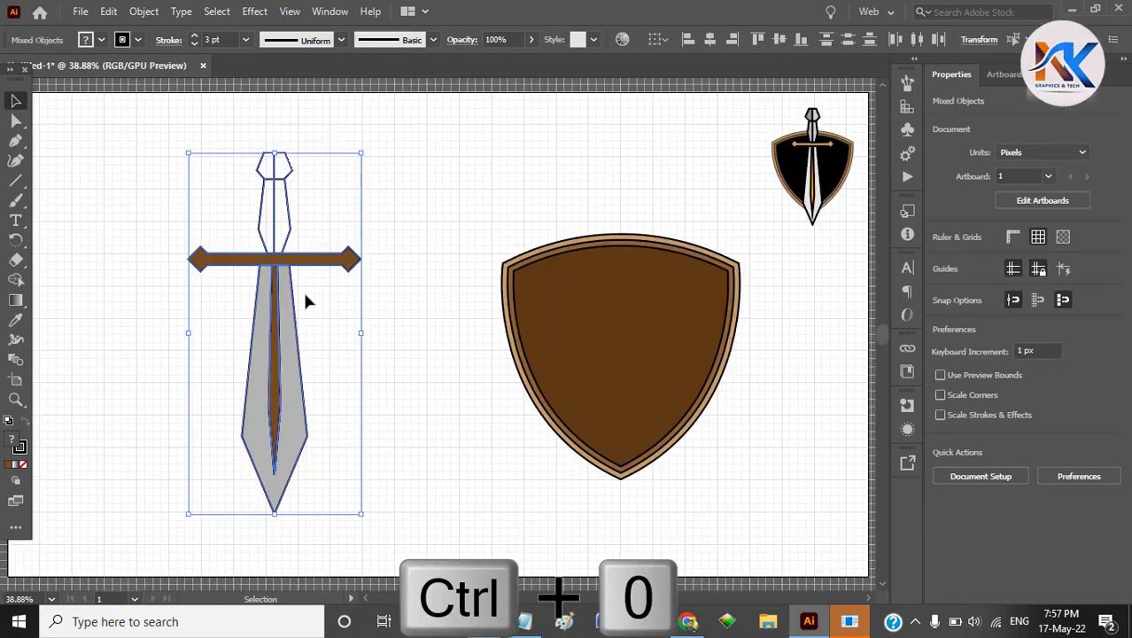
key(shift+m)
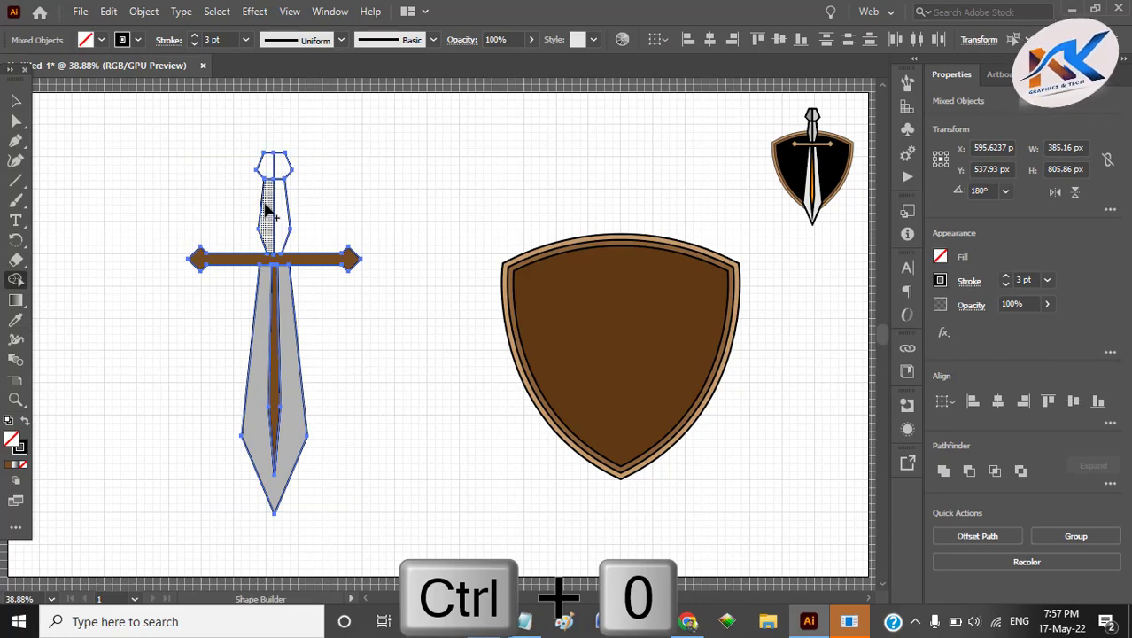
click(939, 256)
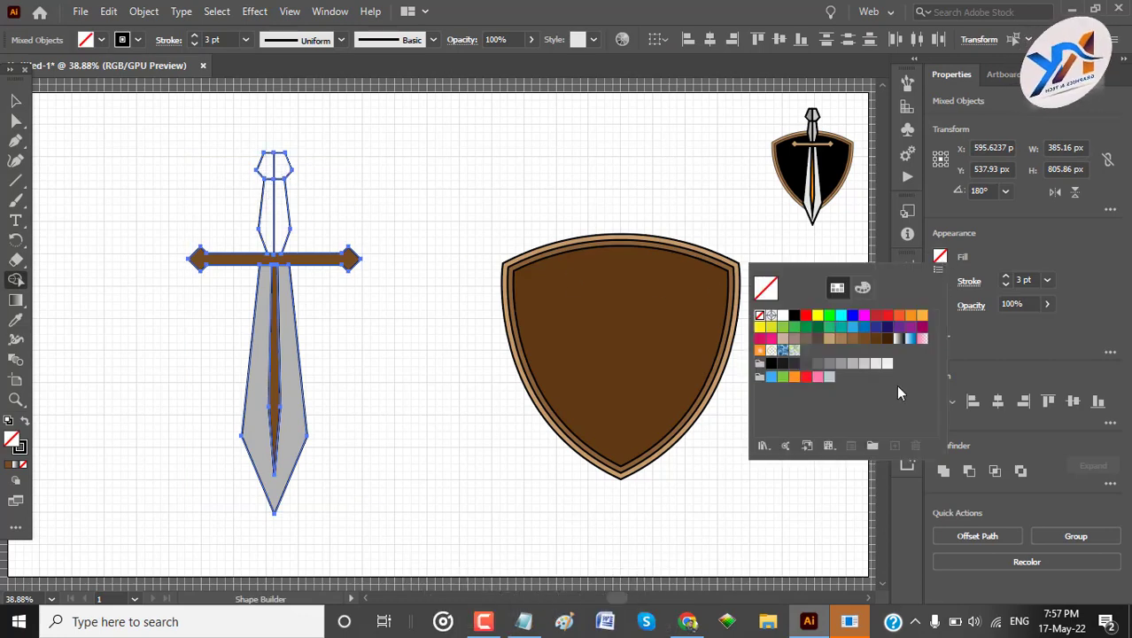
click(852, 364)
click(272, 235)
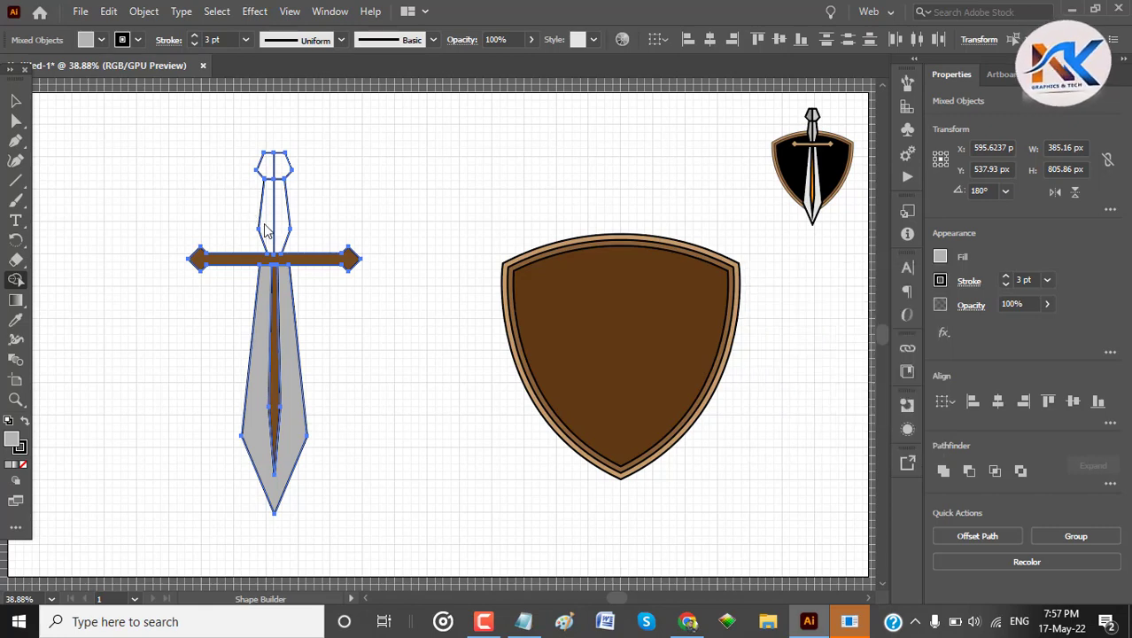
click(272, 232)
click(270, 170)
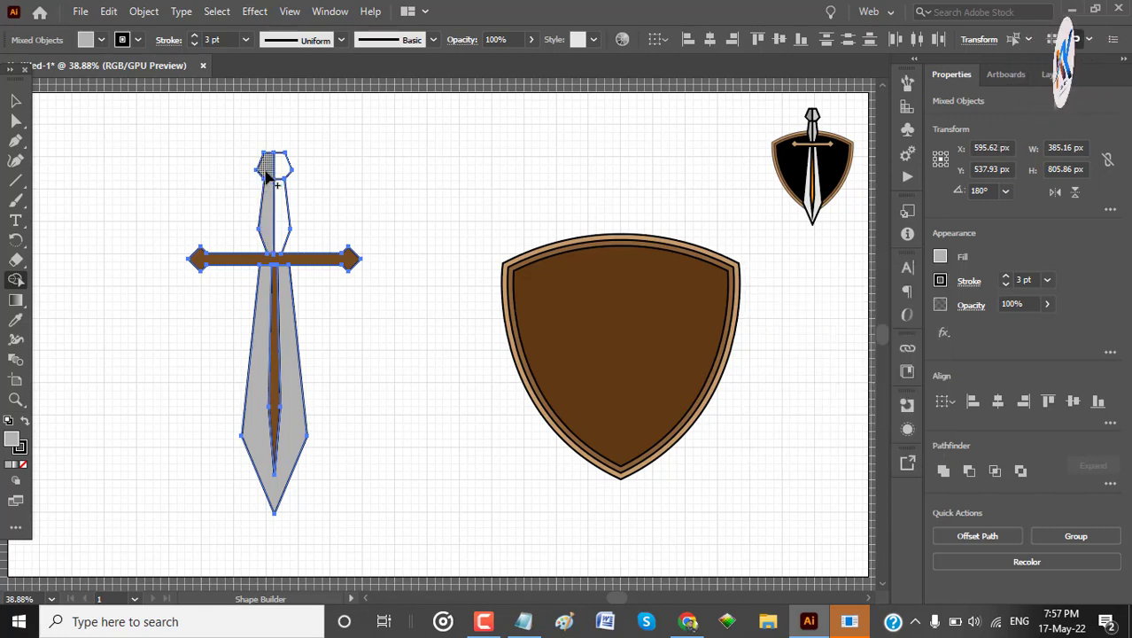
Fill the right halves of the handle and pommel with a lighter grey using the Shape Builder, and clear the selection.
click(940, 256)
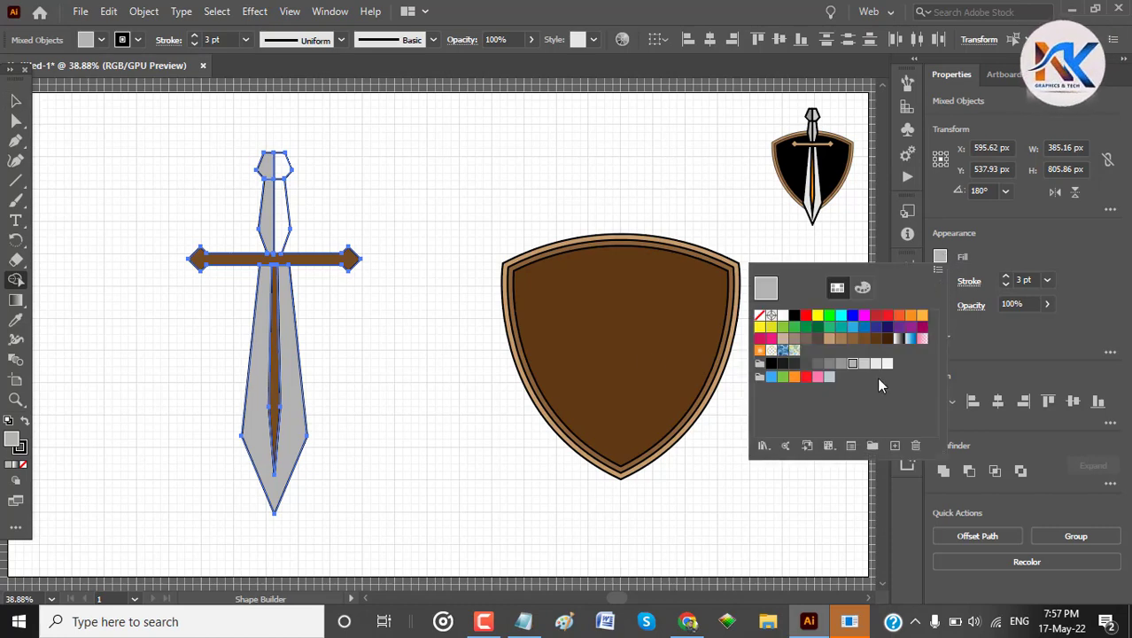
click(864, 363)
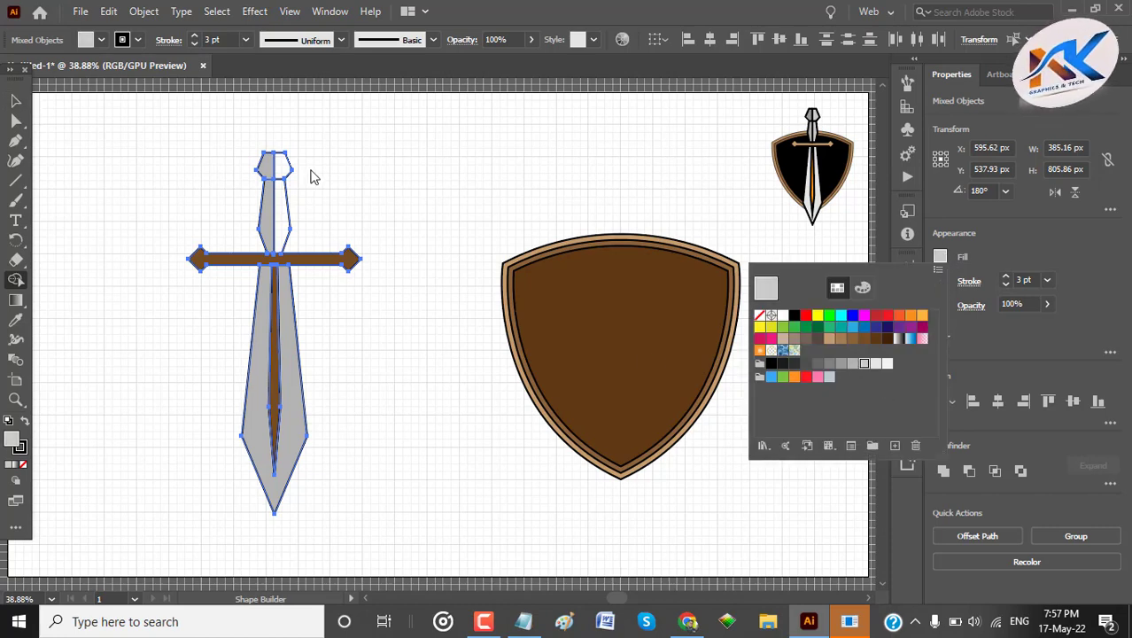
click(282, 177)
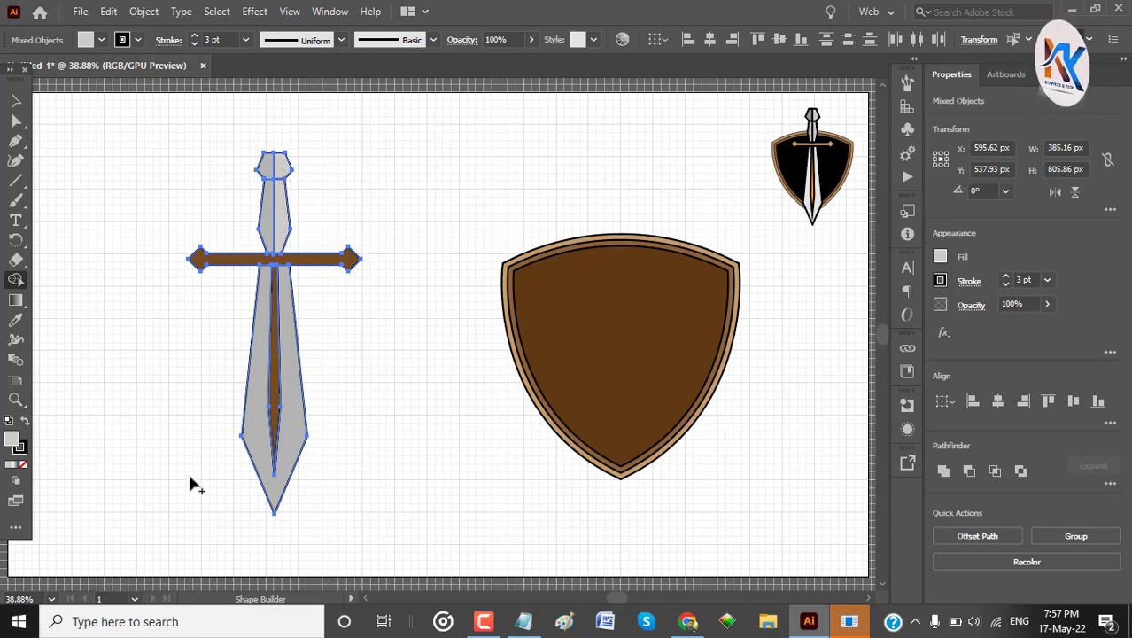
click(15, 100)
click(97, 218)
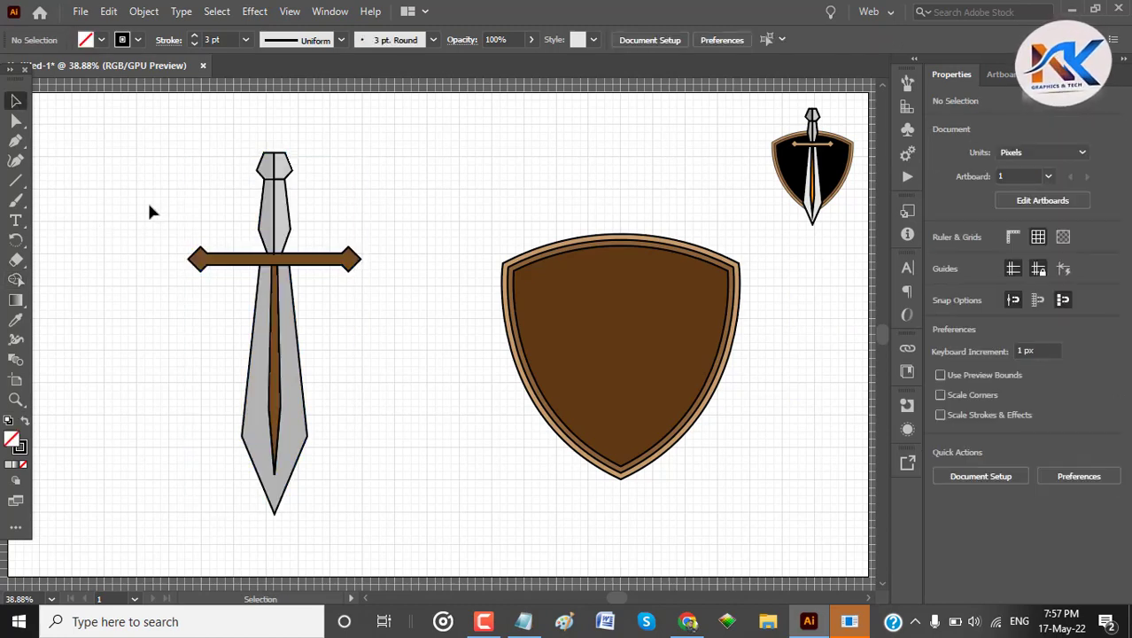
Group all the sword's parts and scale the sword down around its centre to about 279 px wide and 583 px tall.
drag(143, 131, 416, 522)
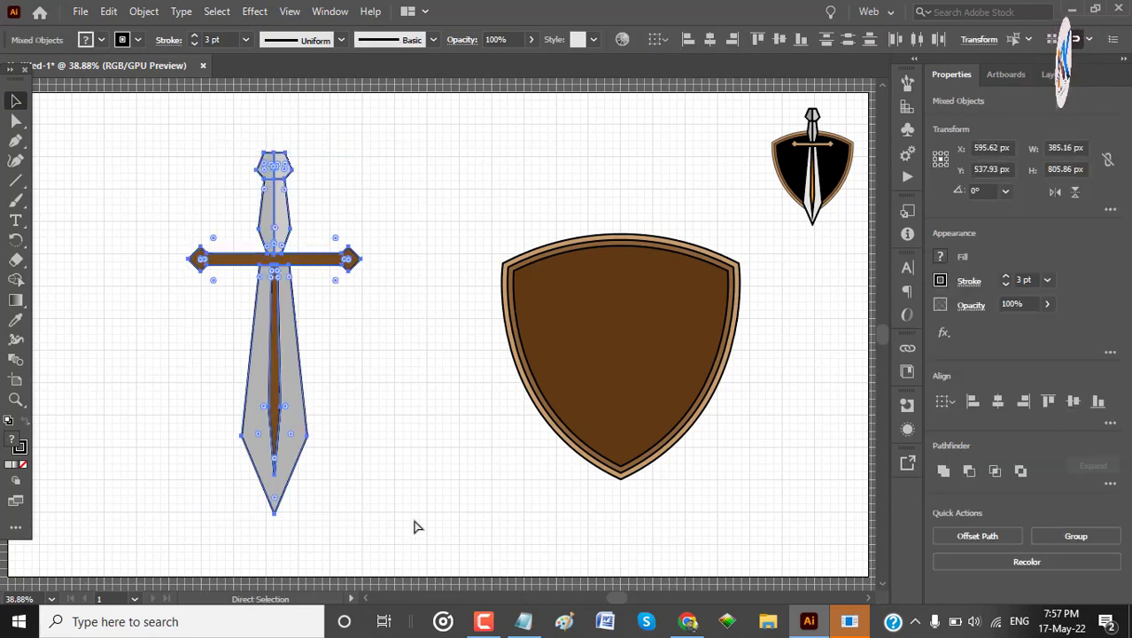
key(ctrl+g)
click(377, 455)
drag(189, 144, 340, 381)
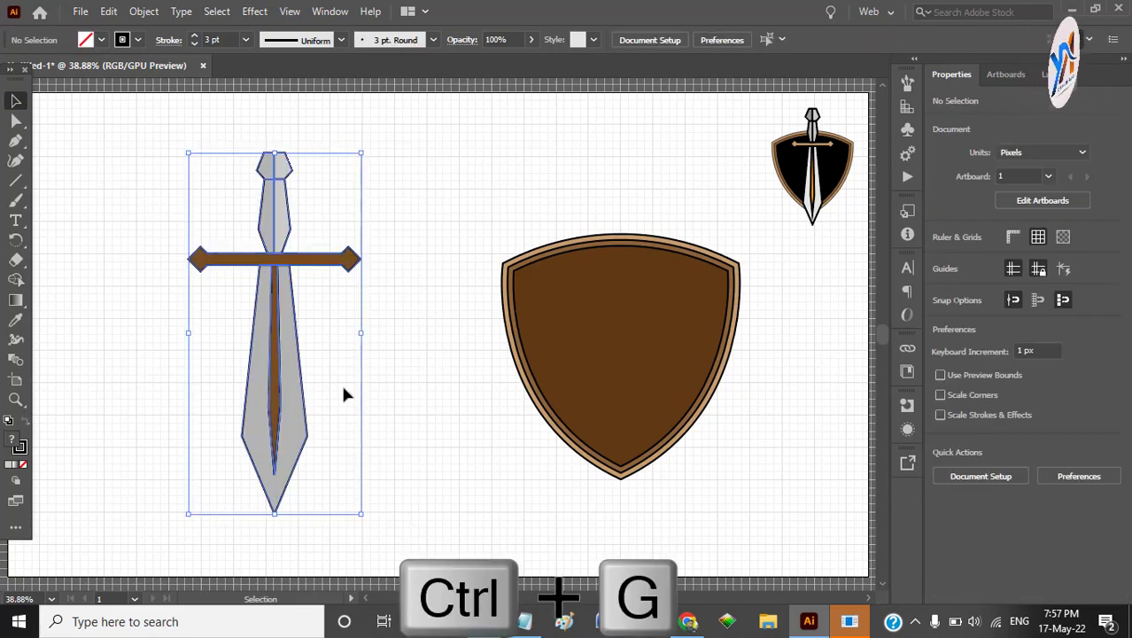
drag(362, 517, 336, 478)
click(393, 500)
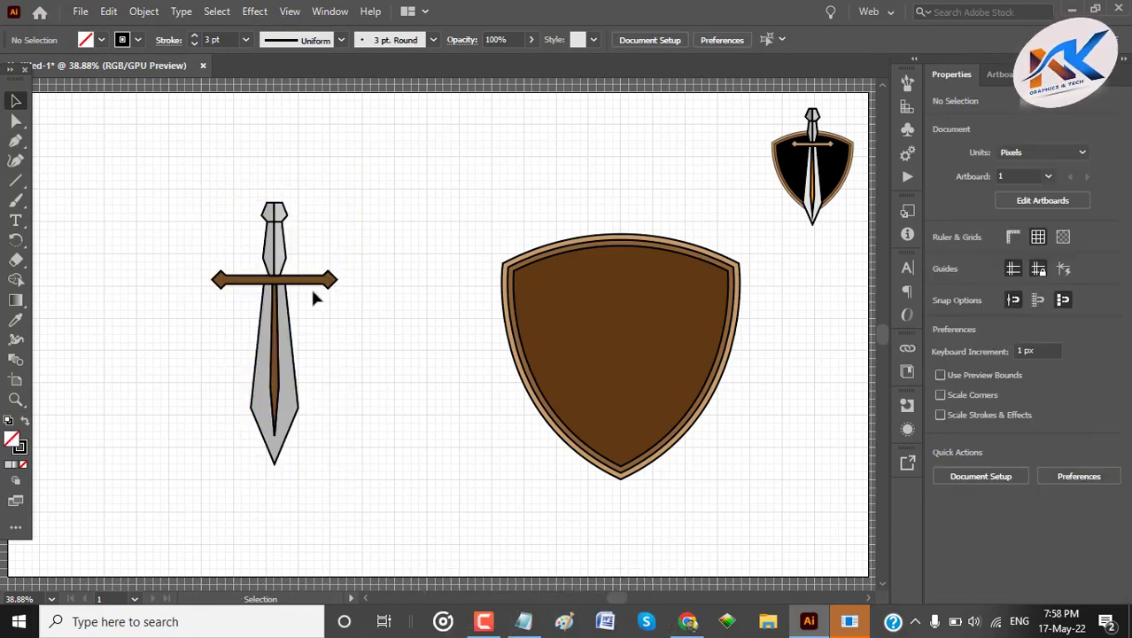
Select the sword and shield together and align their centres horizontally so the sword lies over the shield.
drag(164, 176, 742, 482)
click(996, 401)
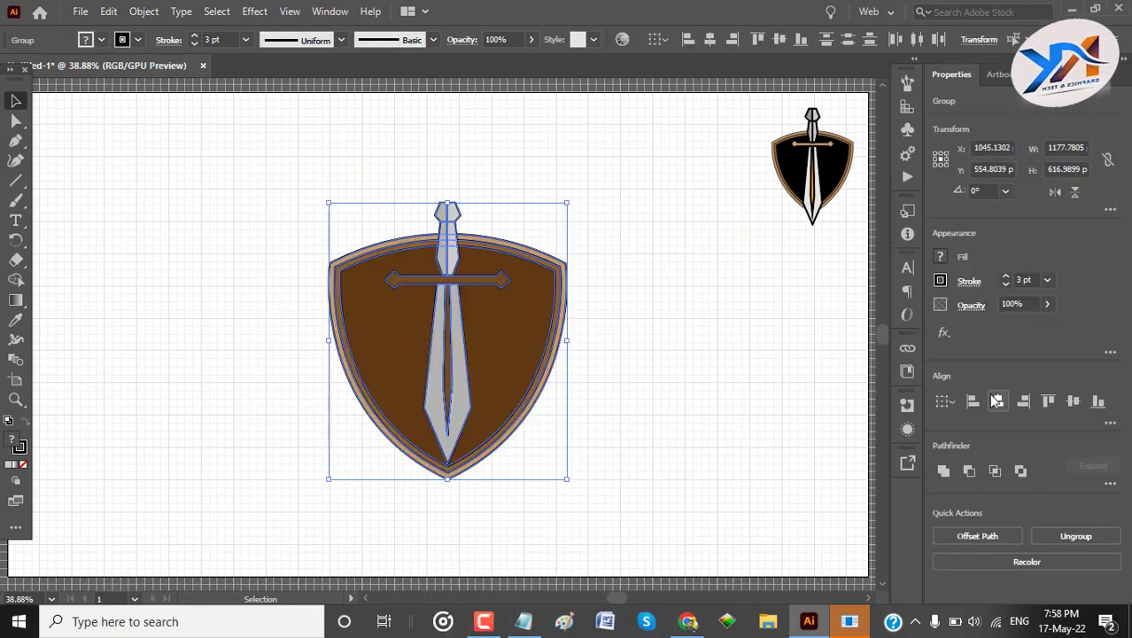
click(759, 389)
Enlarge the sword downward past the shield's tip to about 323 px wide and 729 px tall.
click(447, 355)
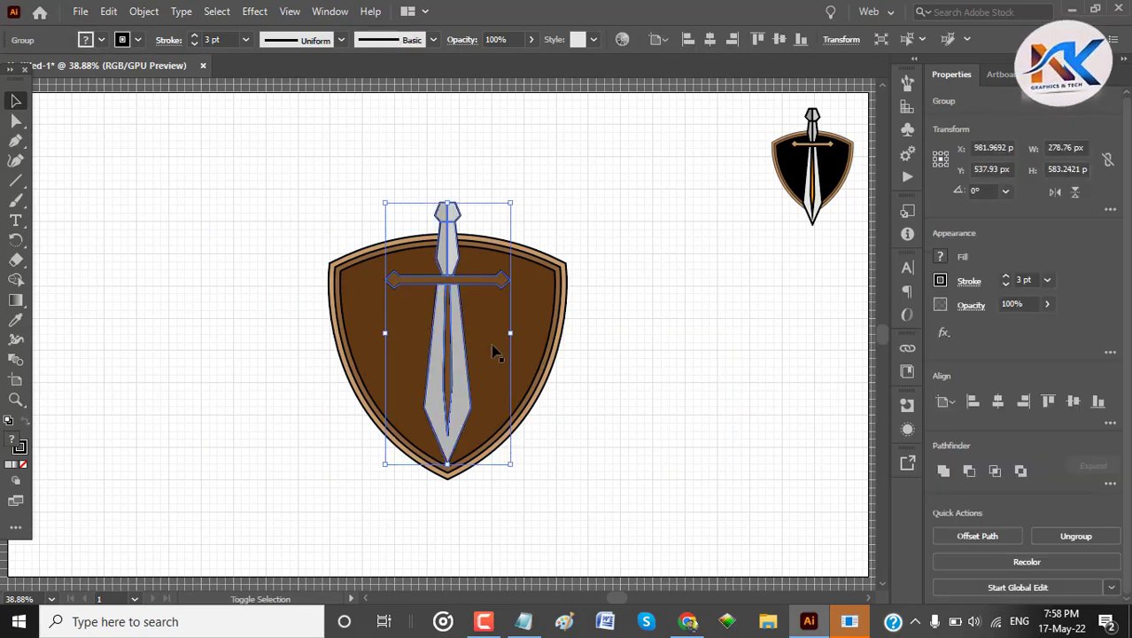
drag(510, 467, 453, 479)
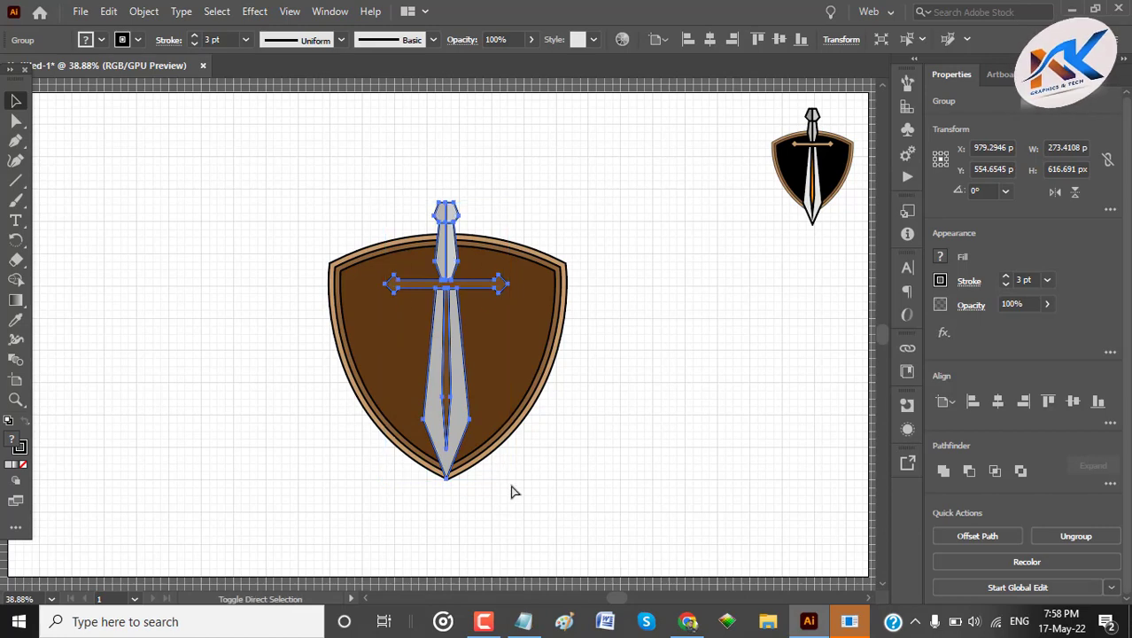
click(475, 420)
click(470, 426)
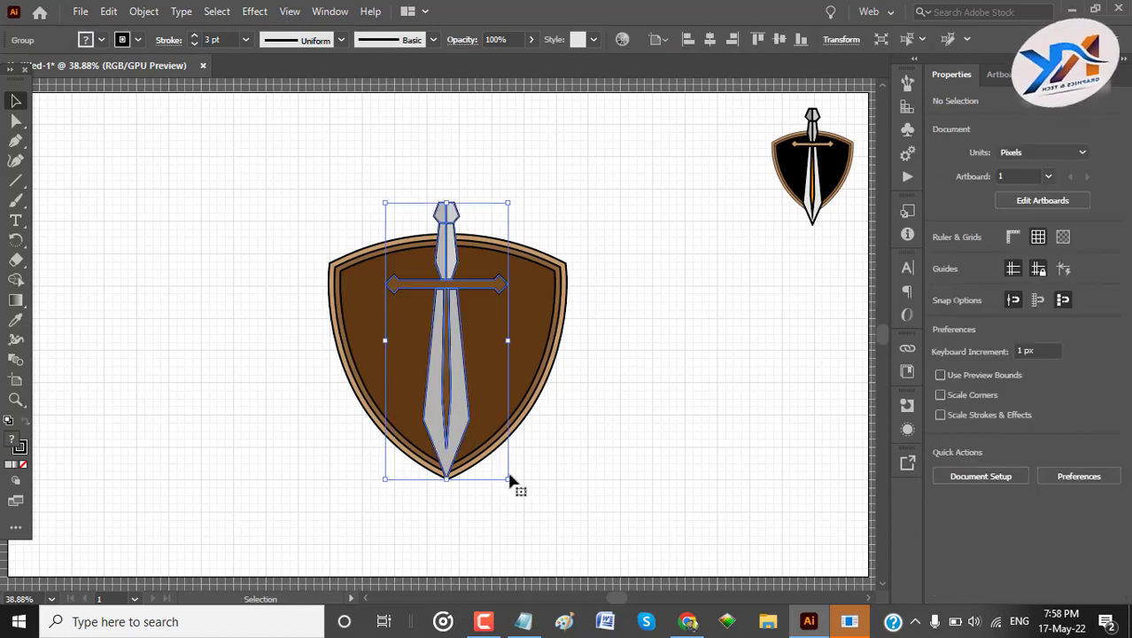
drag(507, 480, 531, 536)
click(528, 416)
Select the sword and shield, align their centres horizontally and vertically, and clear the selection.
drag(287, 158, 585, 452)
click(1000, 404)
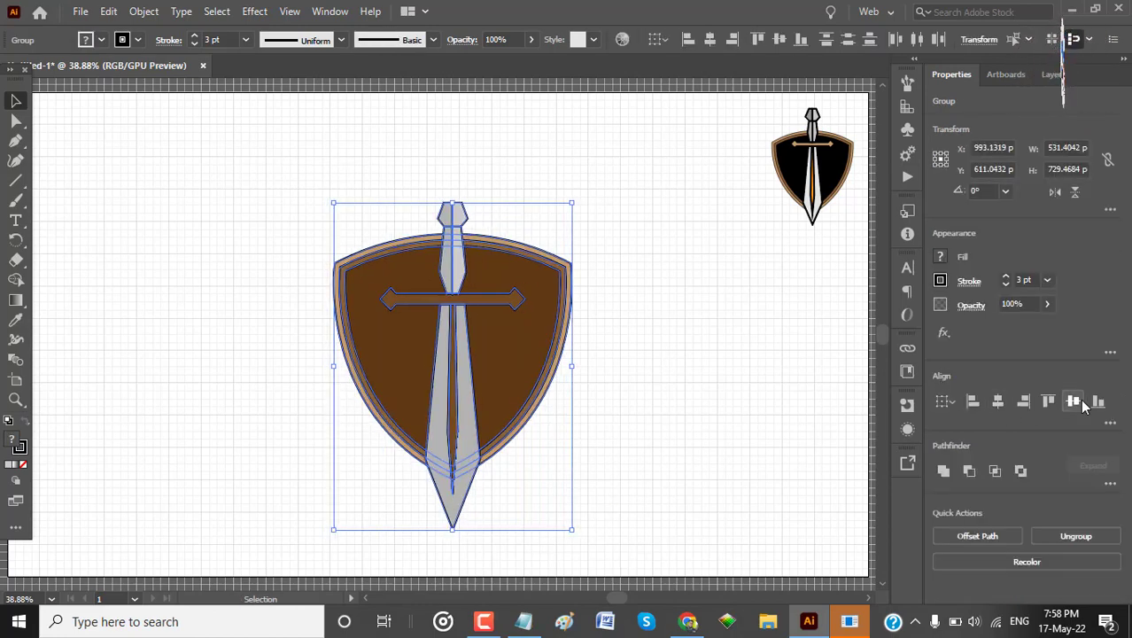
click(1074, 402)
click(830, 387)
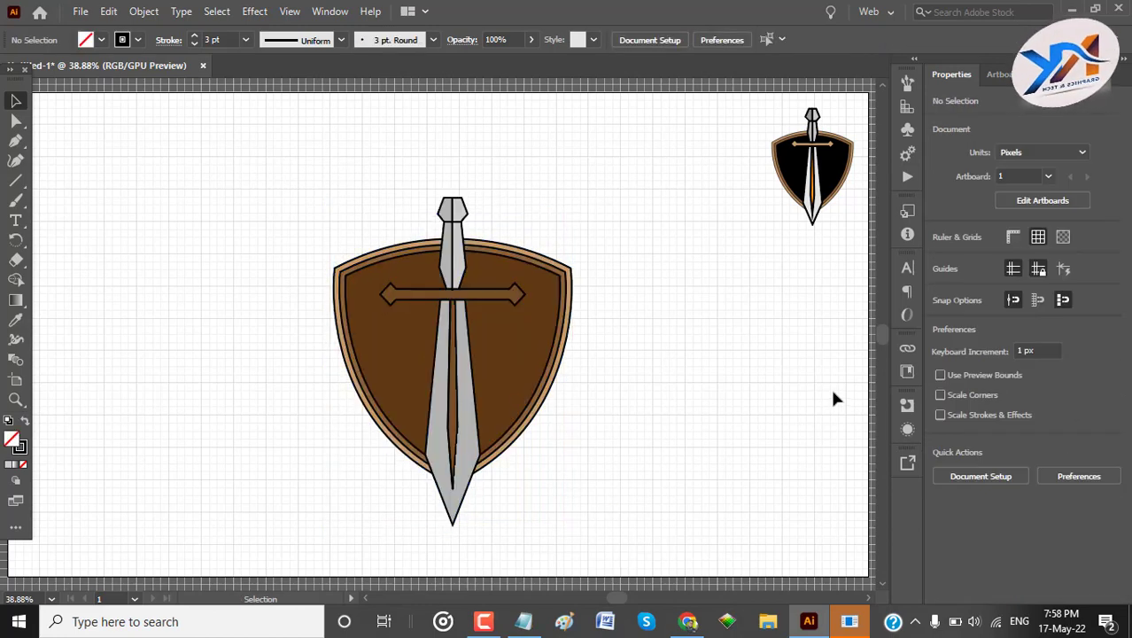
Stretch the sword upward at the pommel to about 787 px tall, keeping its width.
click(474, 478)
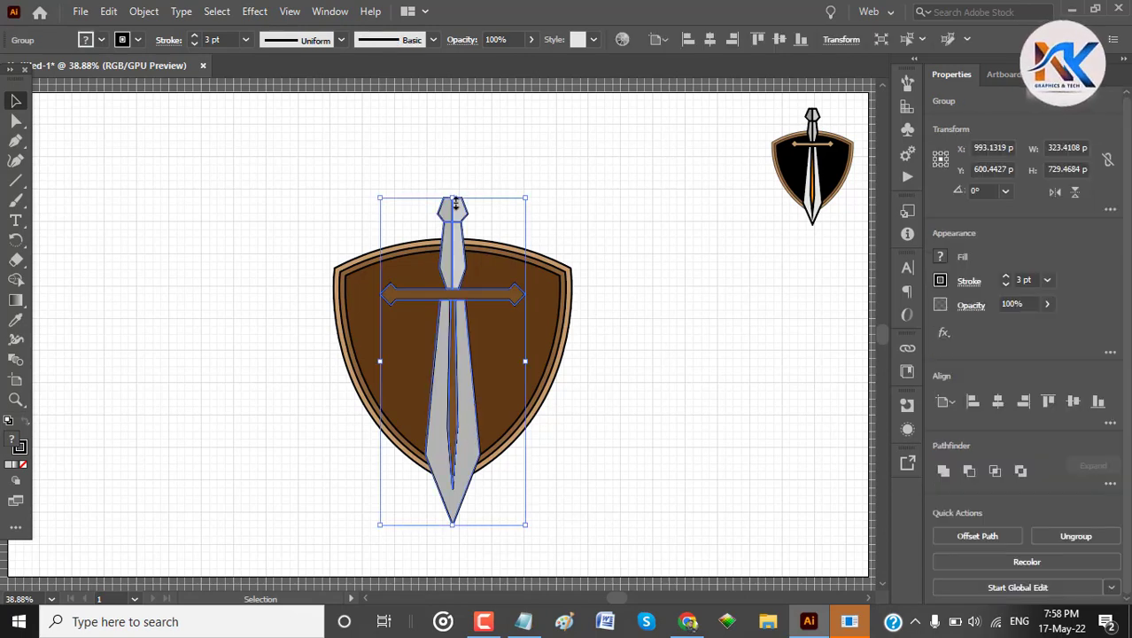
drag(452, 197, 453, 174)
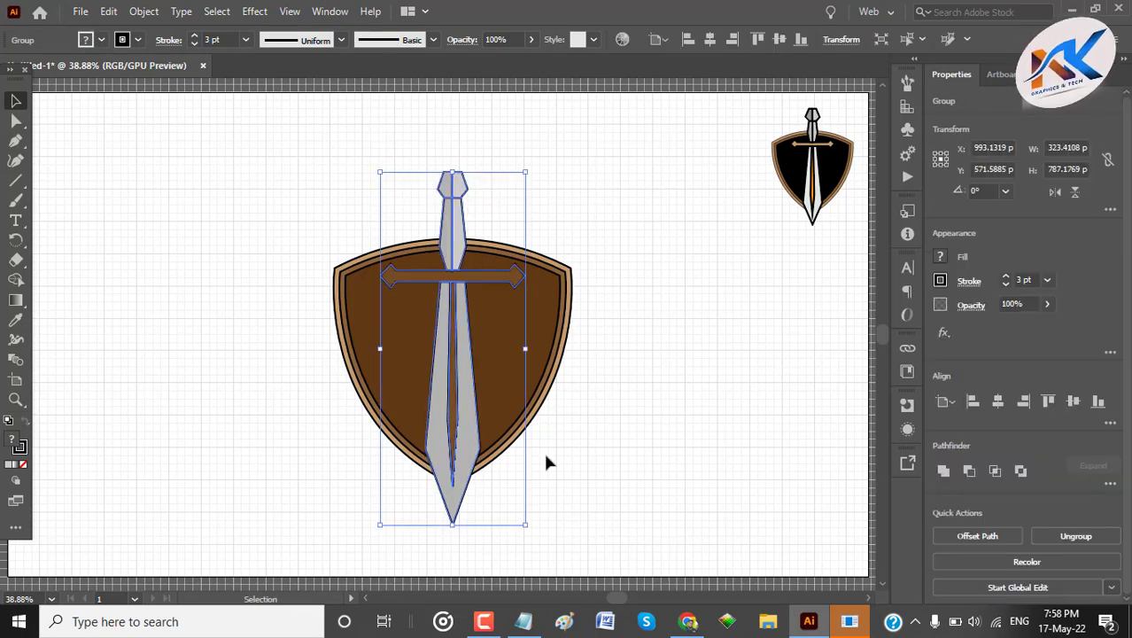
Stretch the sword downward at its tip to about 817 px tall, keeping its width, and clear the selection.
scroll(543, 453, up, 1)
drag(451, 546, 451, 558)
click(660, 510)
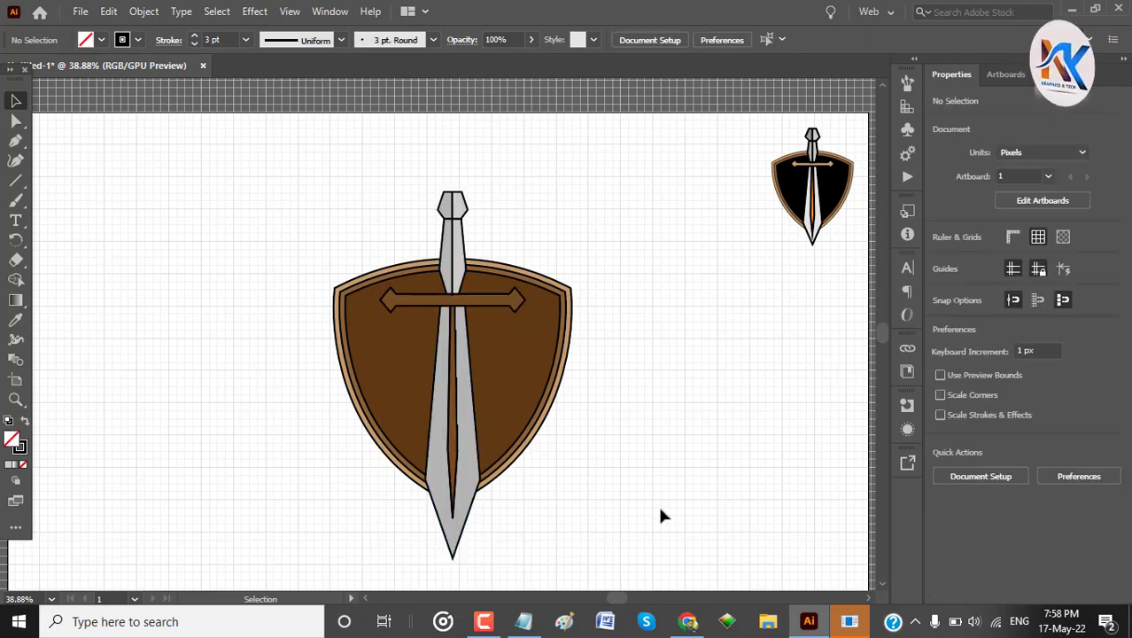
drag(292, 162, 543, 460)
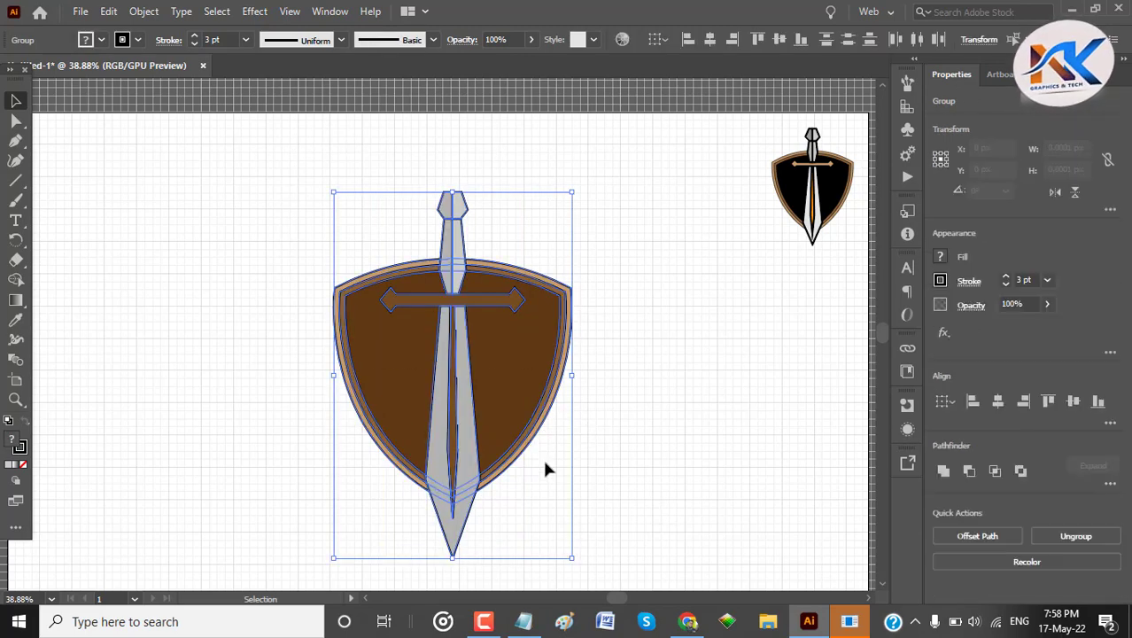
click(227, 341)
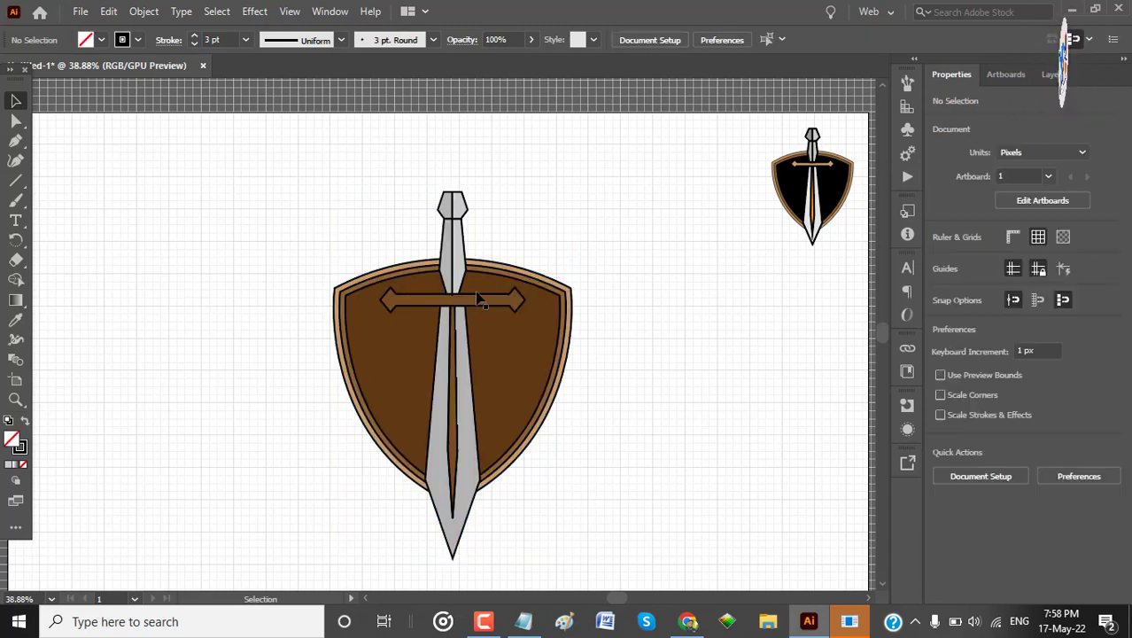
Apply a 10 px Offset Path to the sword group to create an outline around its parts.
click(457, 226)
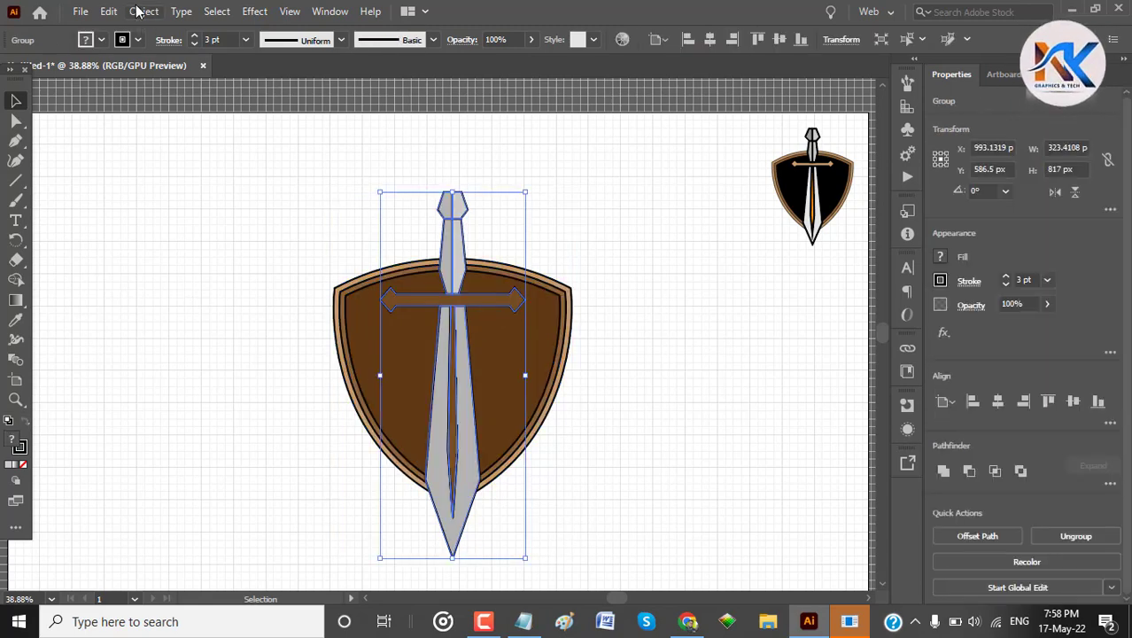
click(144, 11)
mouse_move(253, 401)
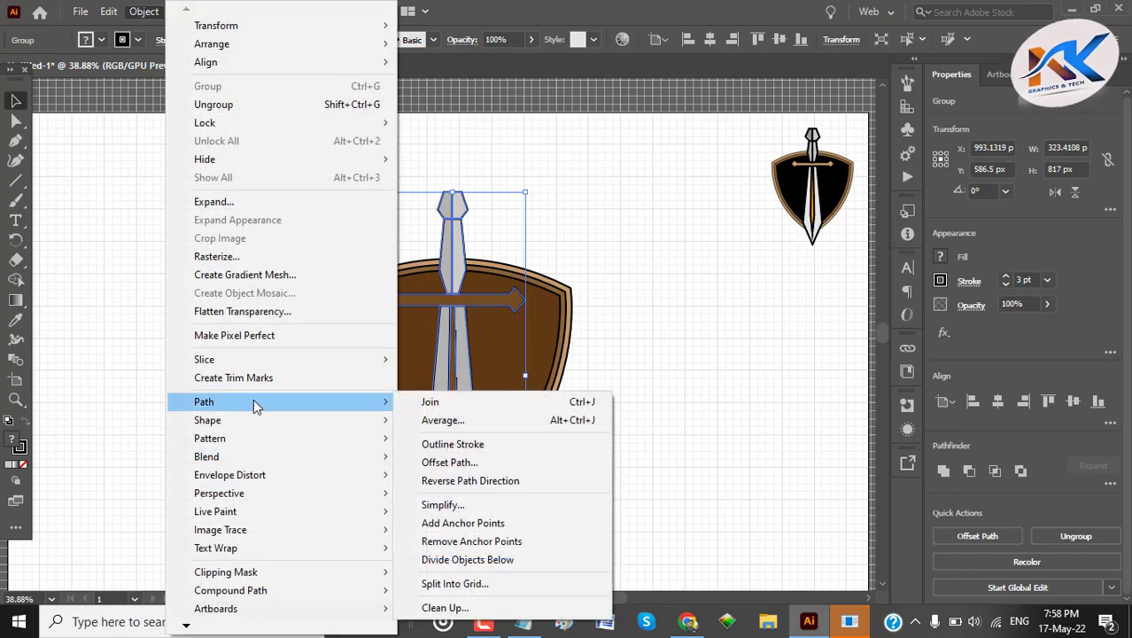
click(460, 461)
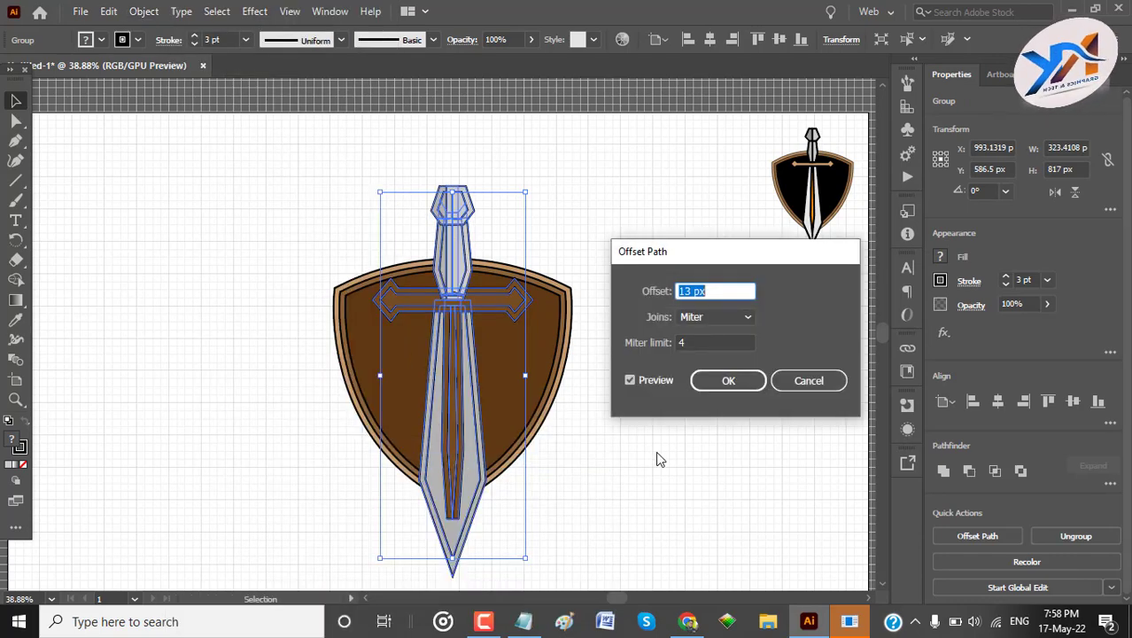
key(Down)
key(Down)
key(Down)
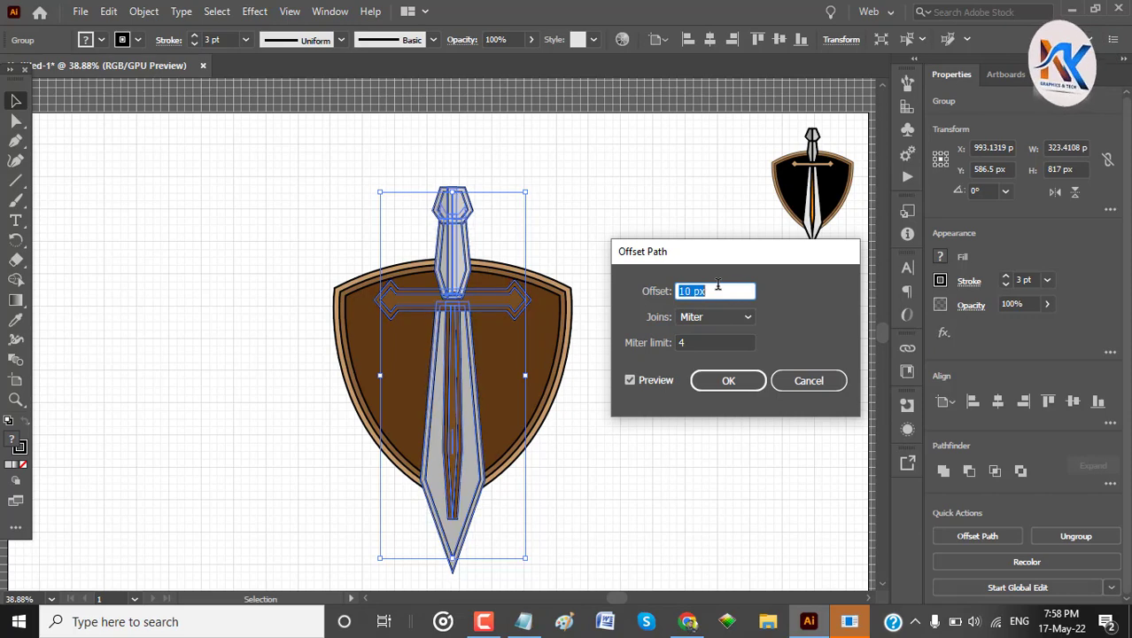
click(734, 387)
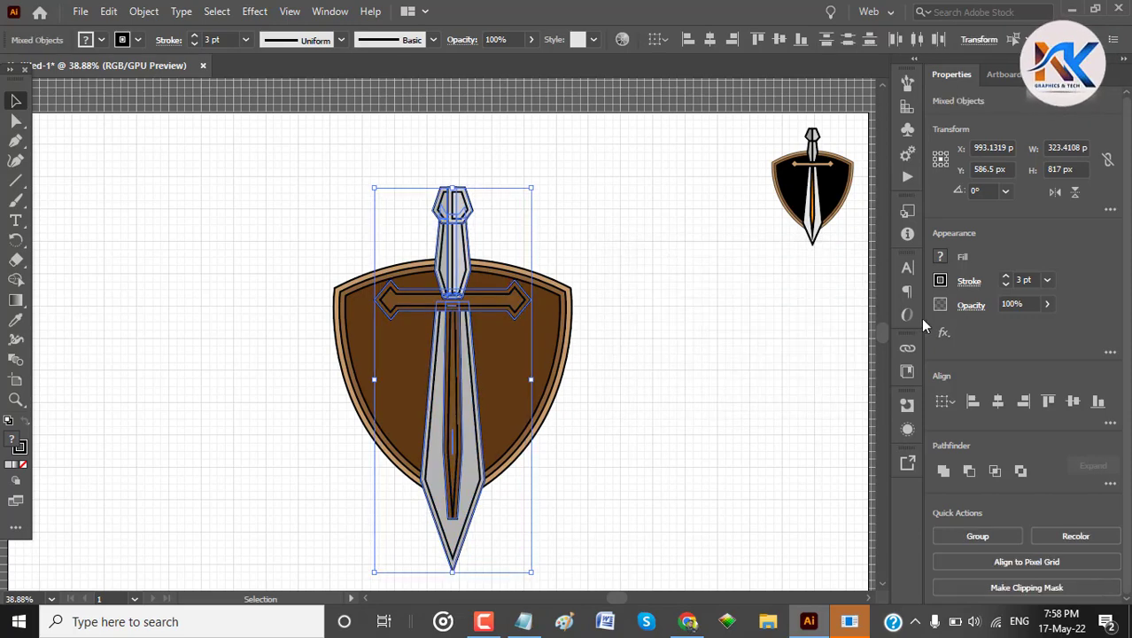
Fill the sword's offset outline shapes with light brown and clear the selection.
click(941, 259)
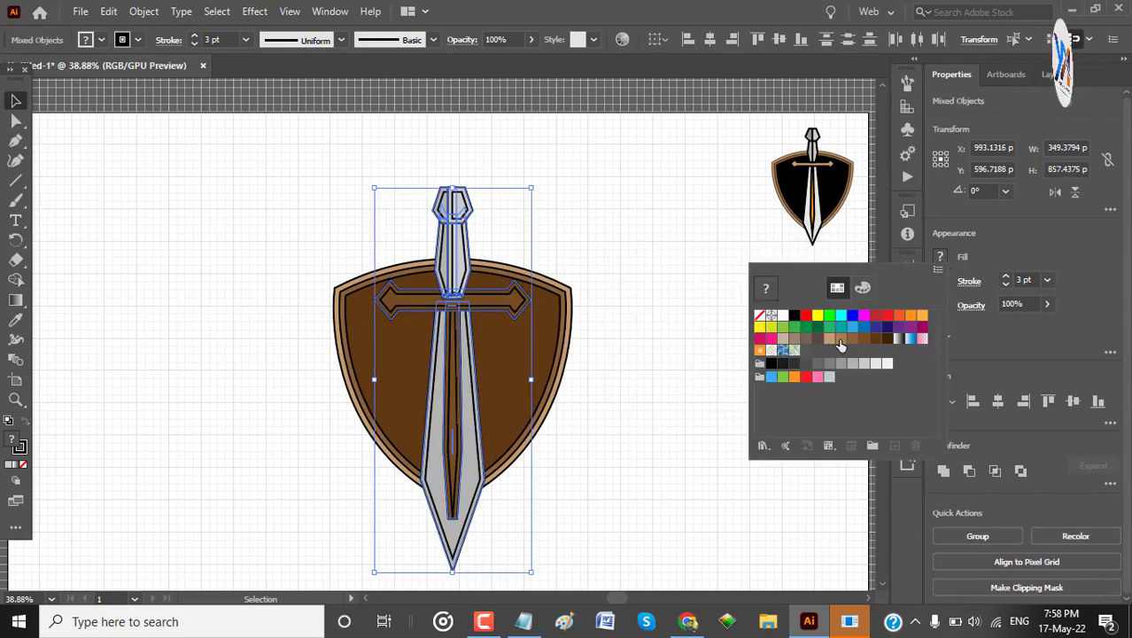
click(837, 340)
click(240, 254)
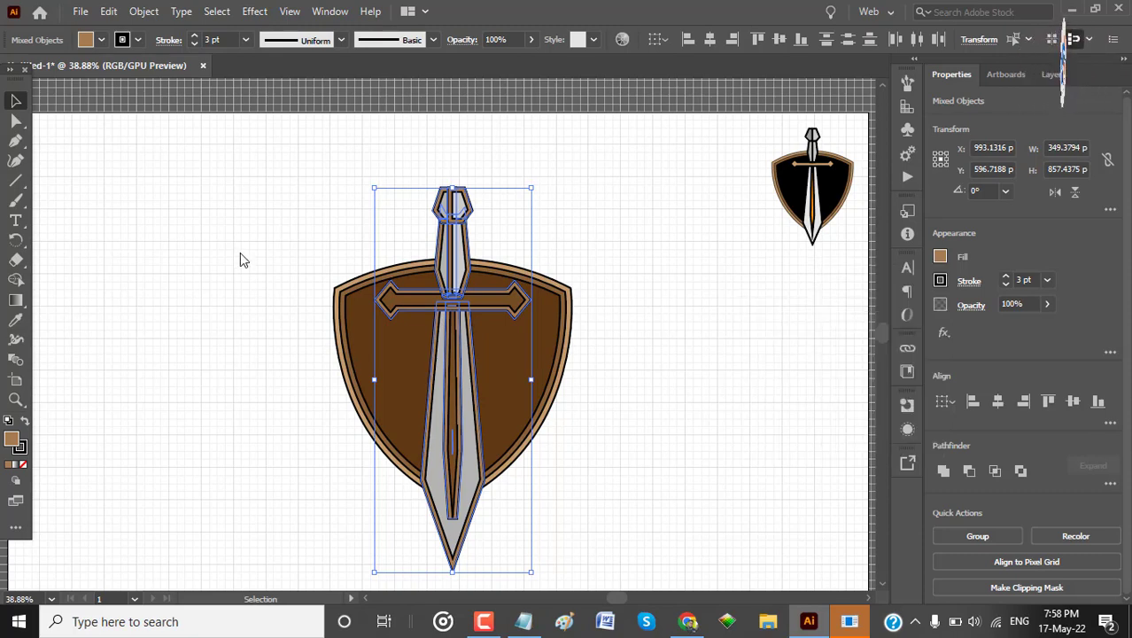
click(239, 253)
scroll(616, 439, down, 2)
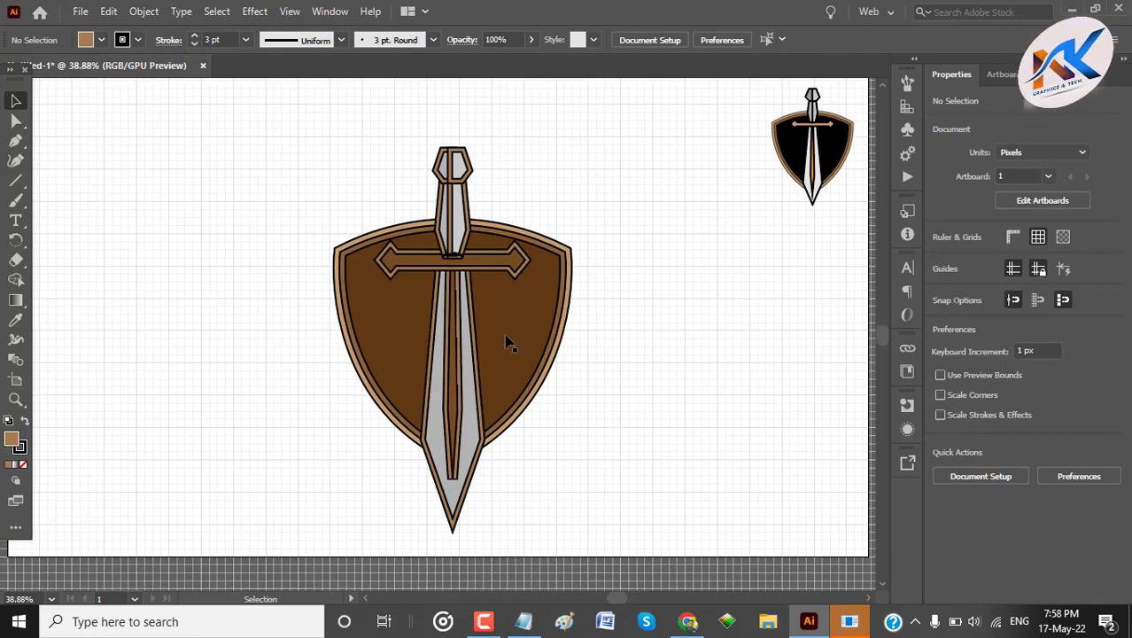
Select the sword and shield together and fill the inner shield's left half dark brown with Shape Builder.
drag(270, 184, 568, 389)
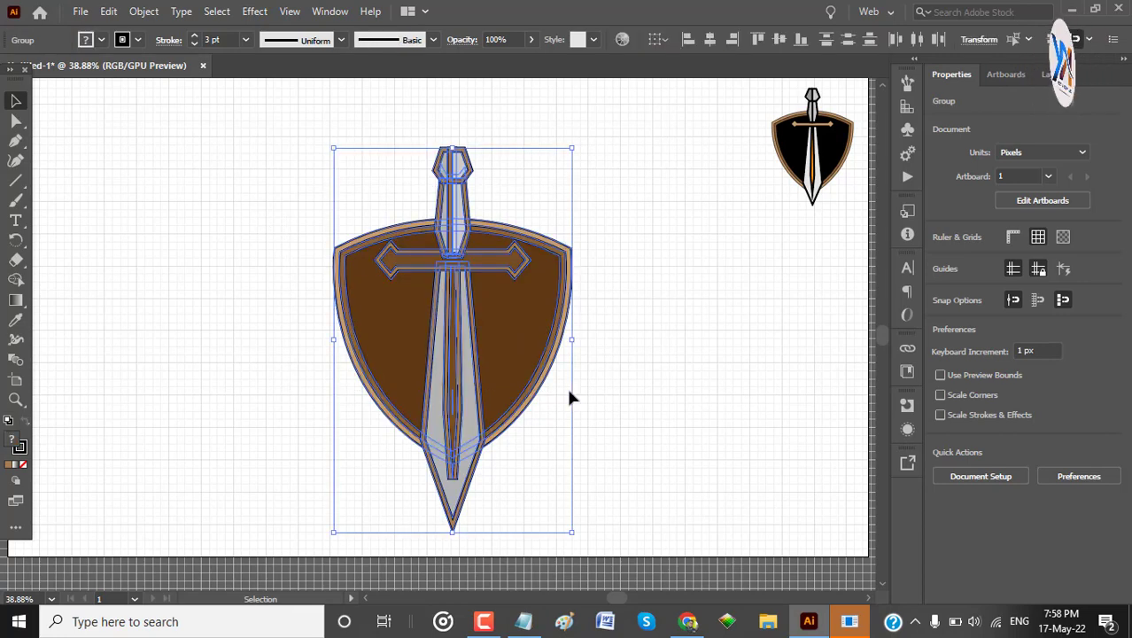
click(15, 279)
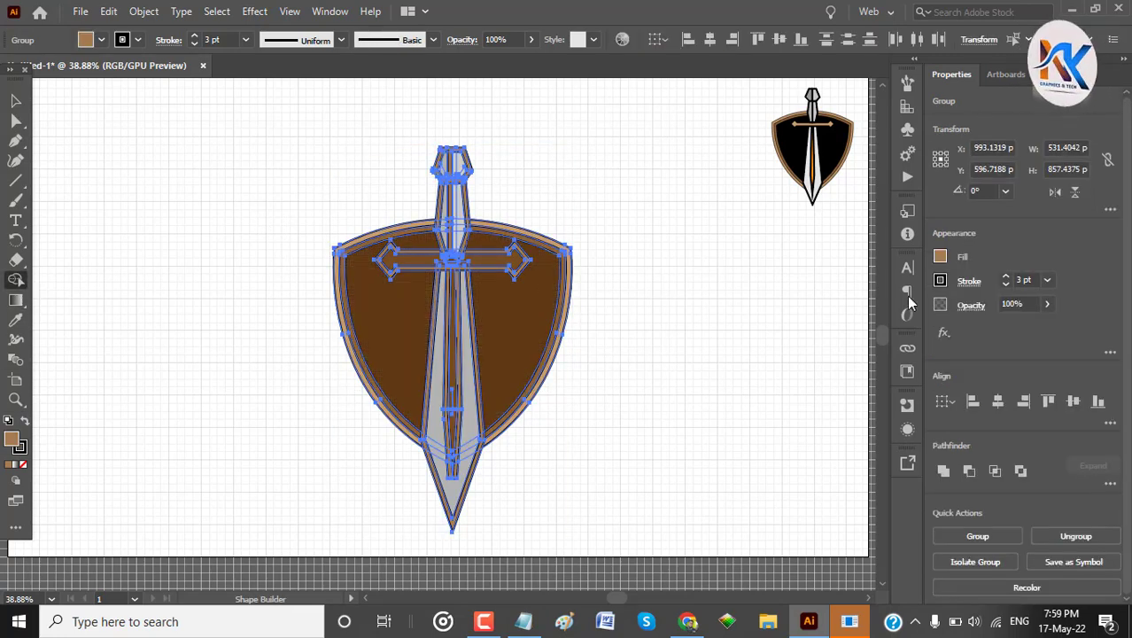
click(940, 256)
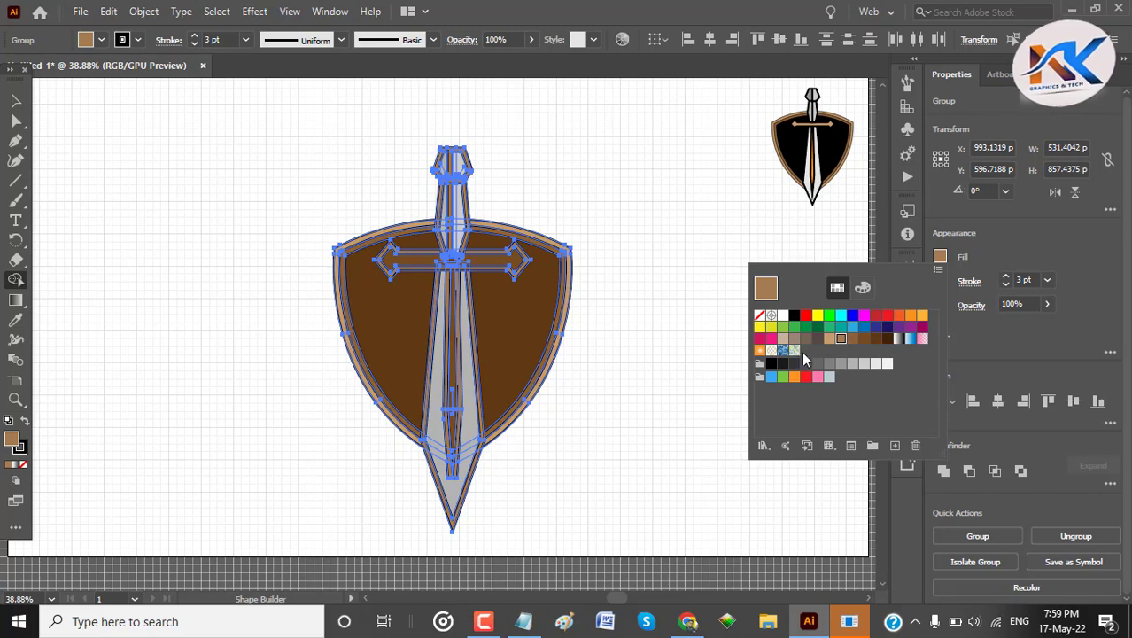
click(885, 338)
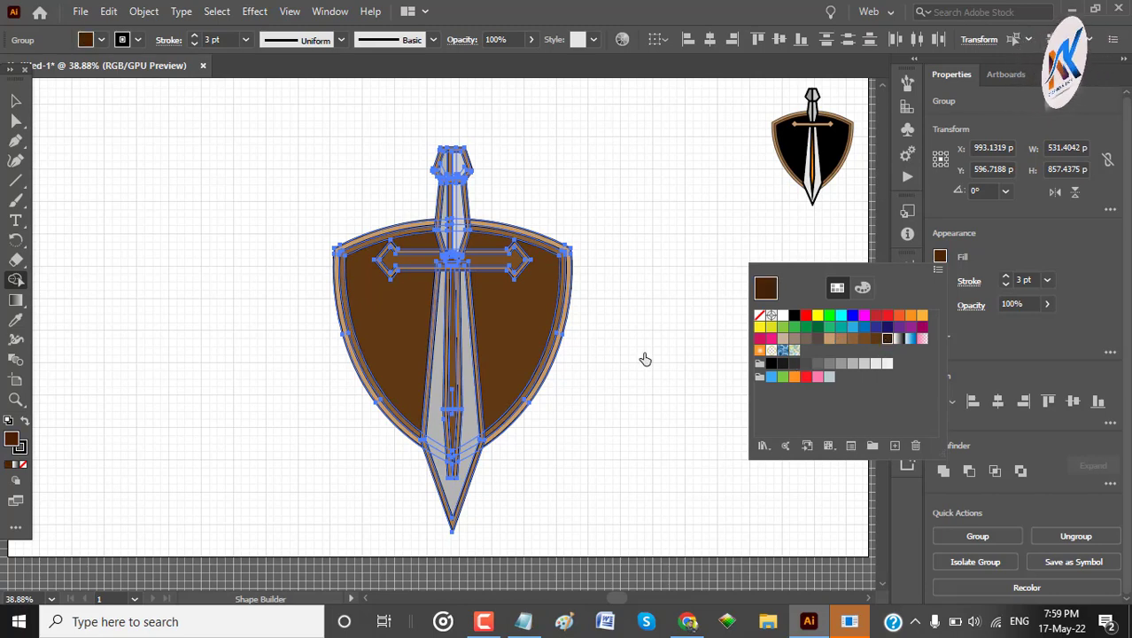
click(413, 329)
click(409, 319)
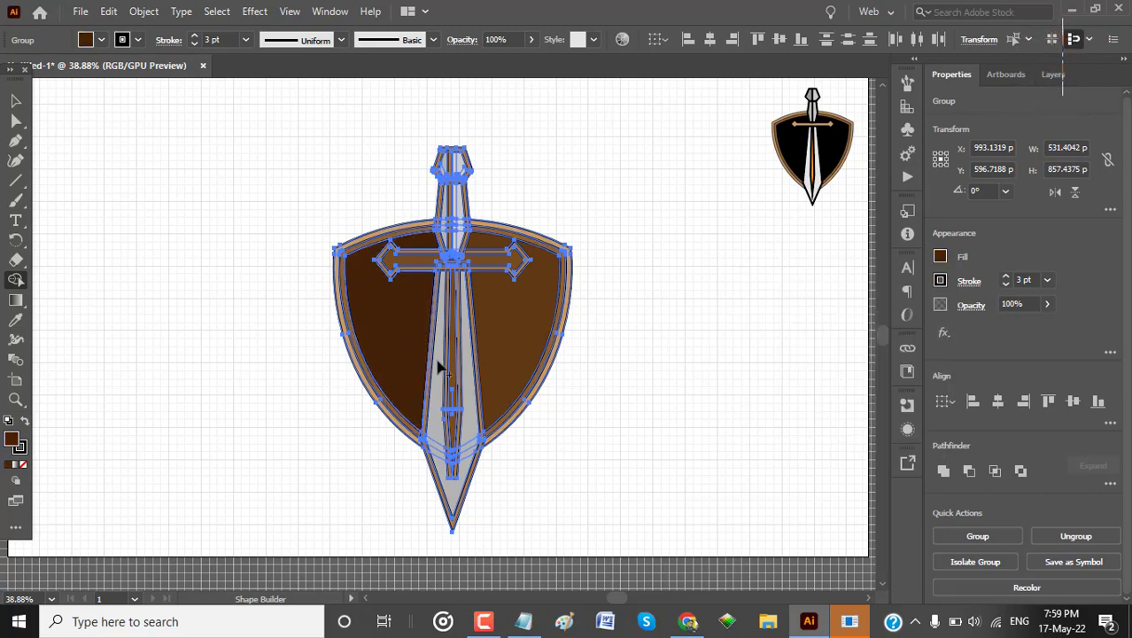
Fill both halves of the inner shield with near-black using Shape Builder.
click(940, 258)
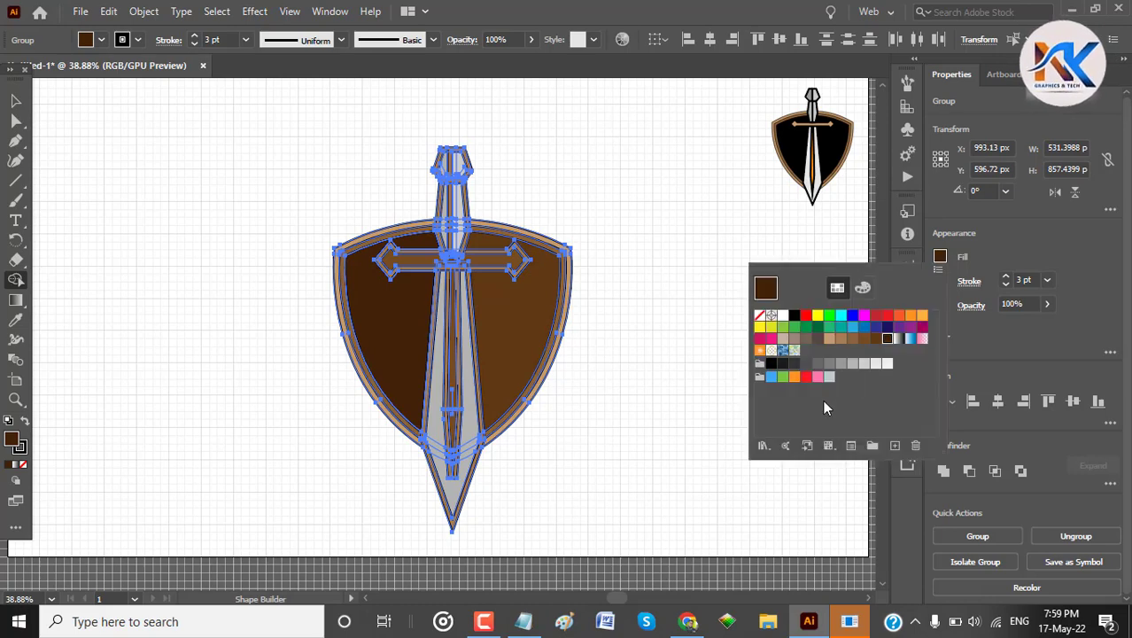
click(783, 364)
click(406, 321)
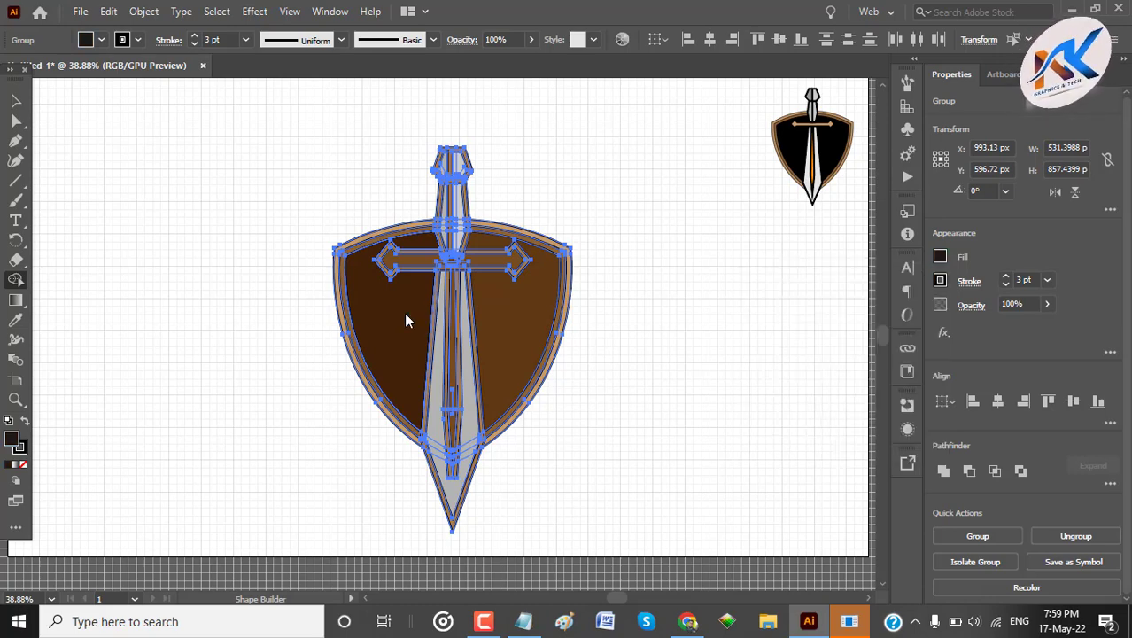
click(409, 326)
click(501, 326)
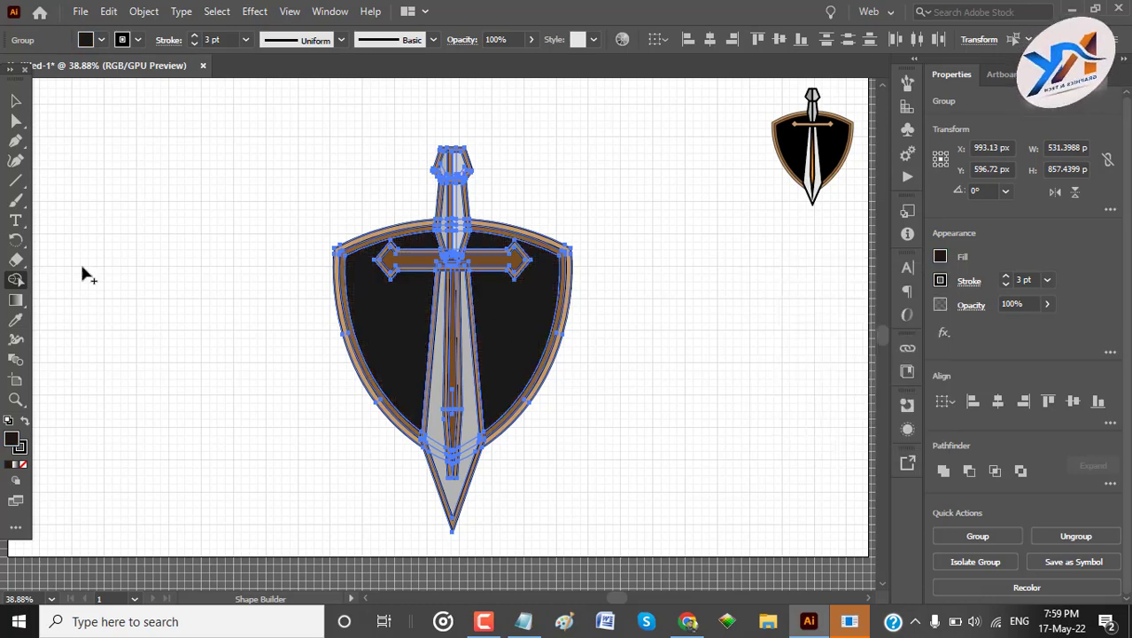
Deselect the artwork with the Selection tool and hide the document grid.
click(15, 101)
click(130, 210)
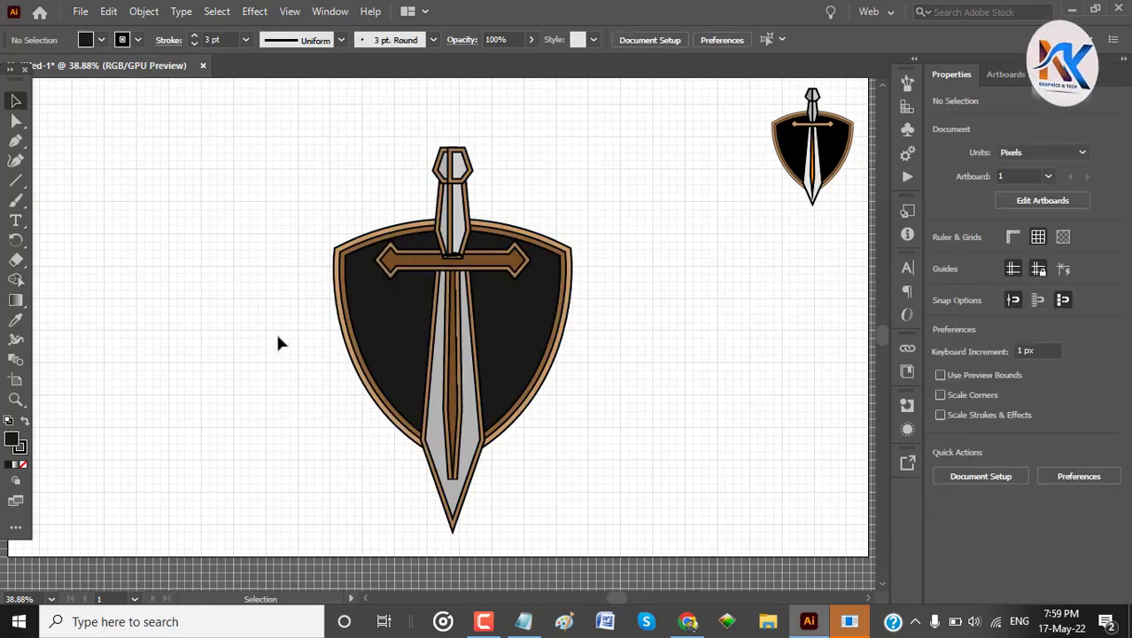
click(1038, 237)
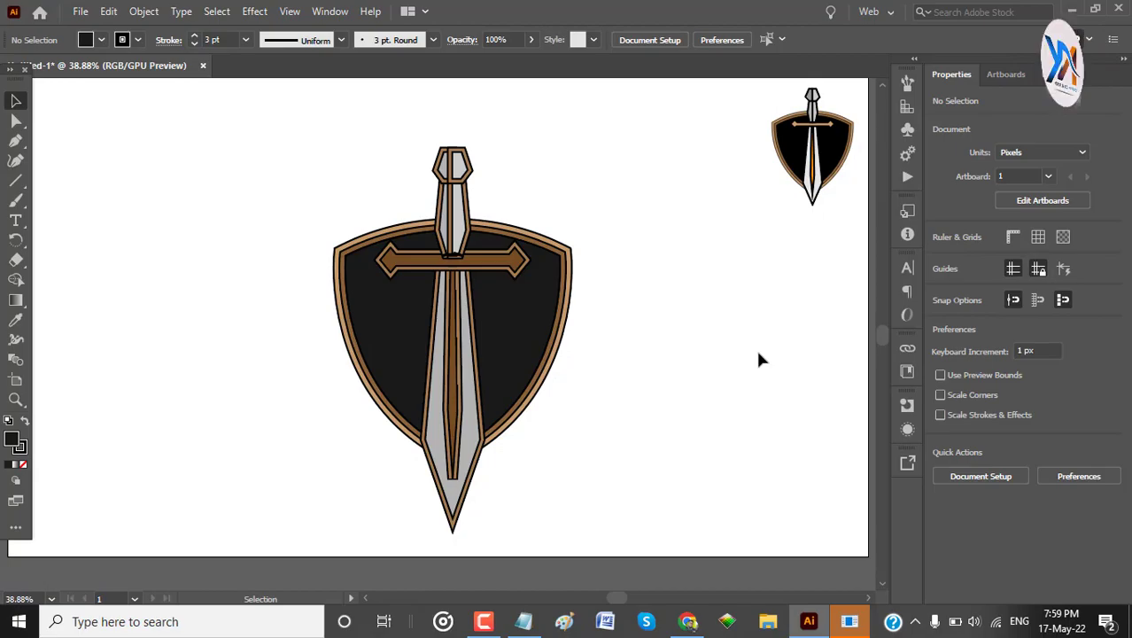